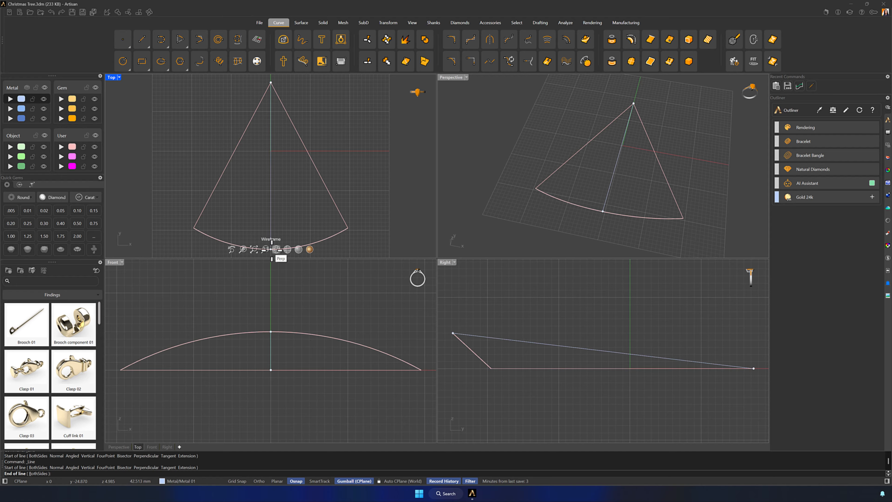
- Finish the center line from the apex to the midpoint of the bottom arc and assign it to the magenta User layer
{"action": "right_click_drag", "start_coordinate": [282, 253], "coordinate": [273, 208]}
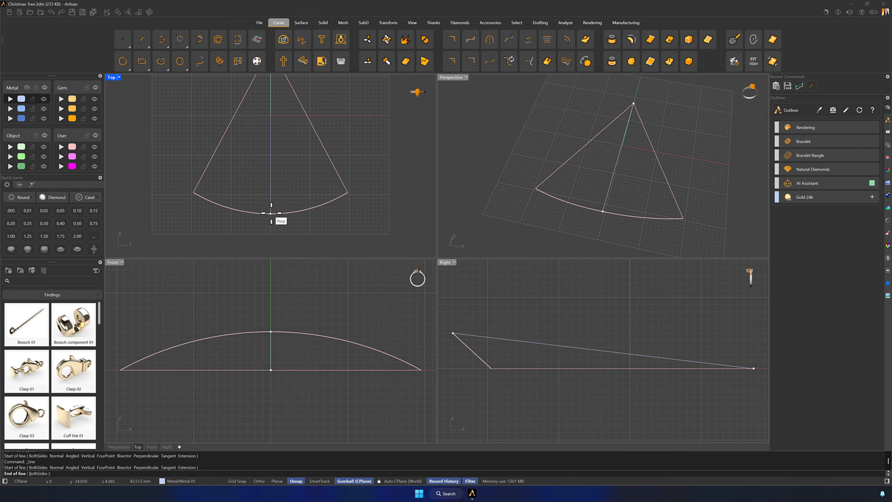
{"action": "left_click", "coordinate": [271, 213]}
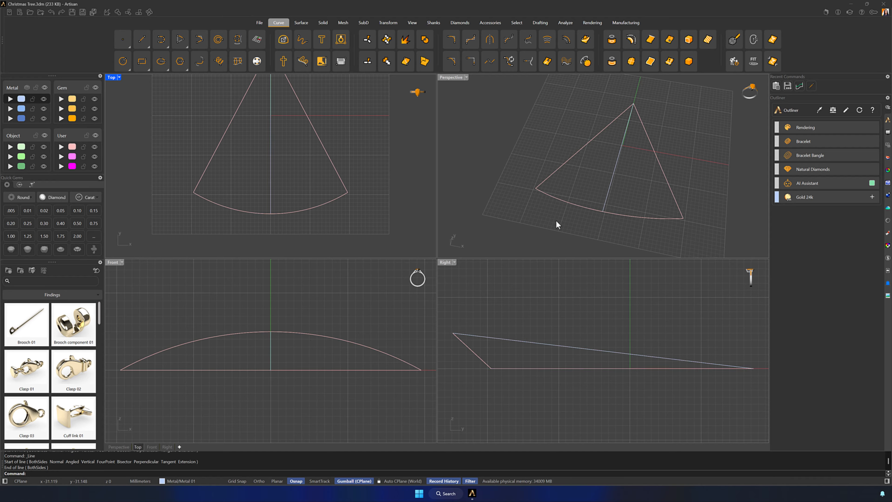
{"action": "right_click_drag", "start_coordinate": [556, 225], "coordinate": [631, 189]}
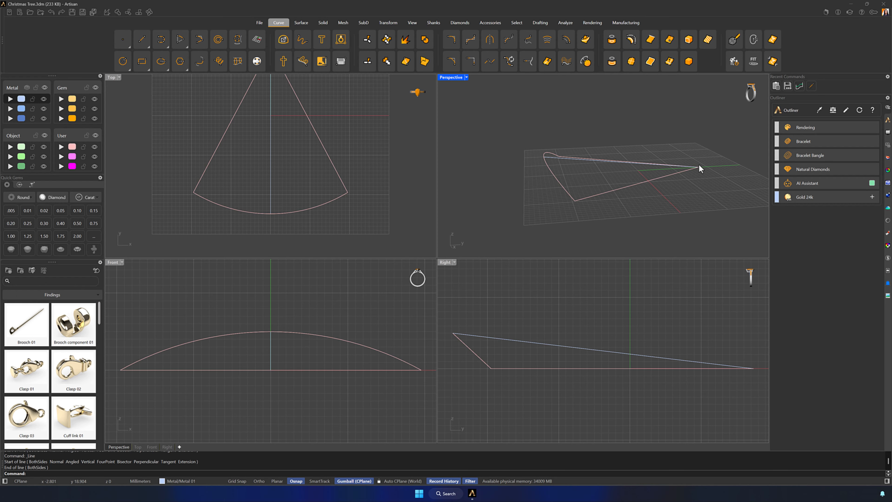
{"action": "left_click", "coordinate": [579, 159]}
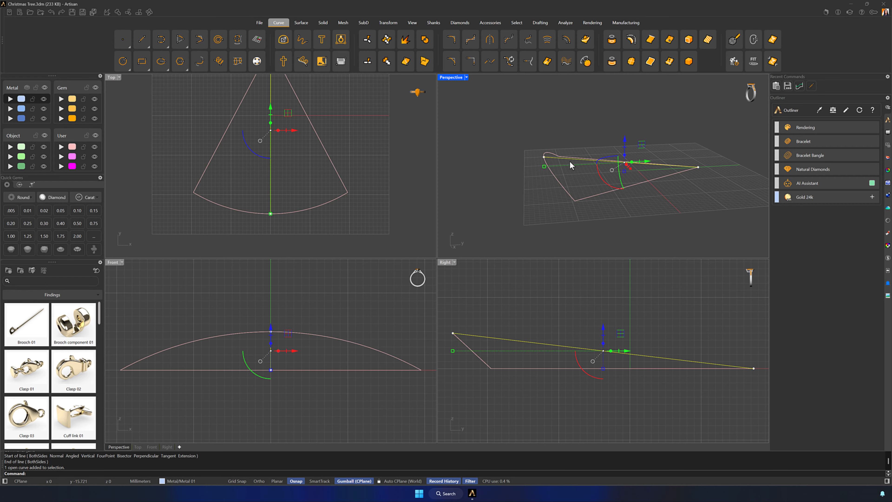
{"action": "left_click", "coordinate": [61, 166]}
{"action": "right_click_drag", "start_coordinate": [661, 183], "coordinate": [684, 161]}
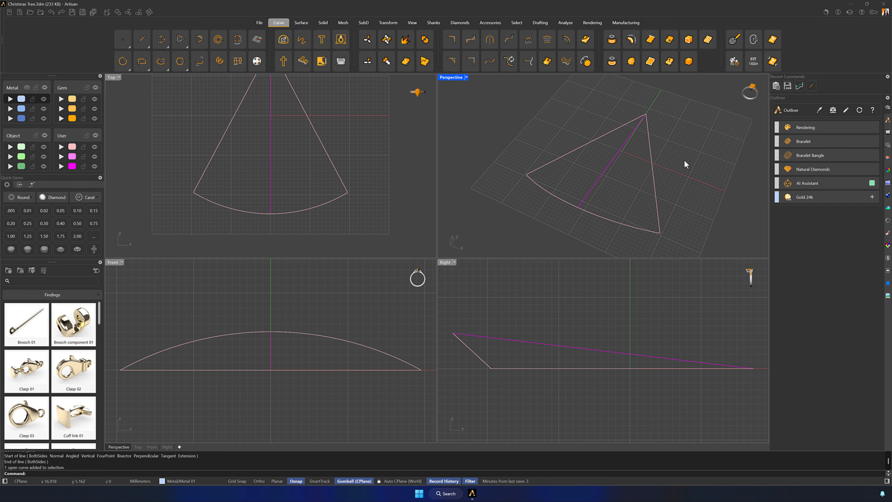
- Place a point object at the origin (0) in the Top view
{"action": "double_click", "coordinate": [111, 77]}
{"action": "scroll", "coordinate": [457, 144], "scroll_direction": "up", "scroll_amount": 3}
{"action": "right_click_drag", "start_coordinate": [450, 148], "coordinate": [463, 176]}
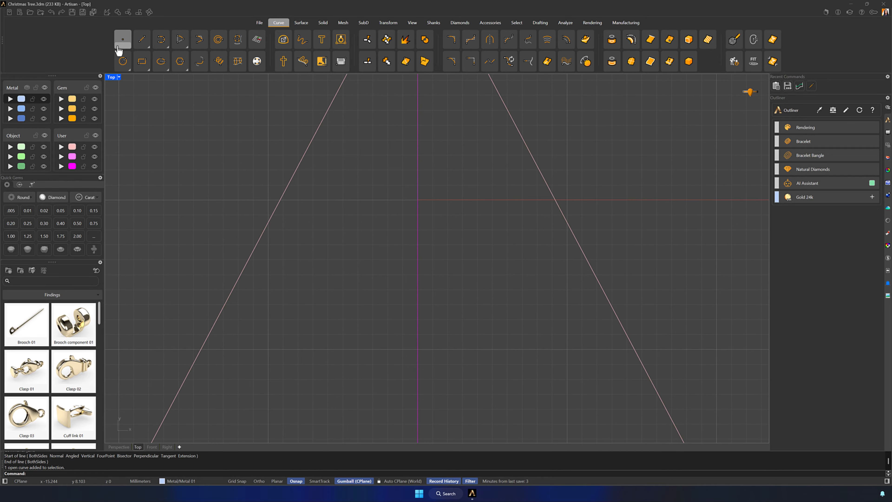
{"action": "left_click", "coordinate": [123, 39]}
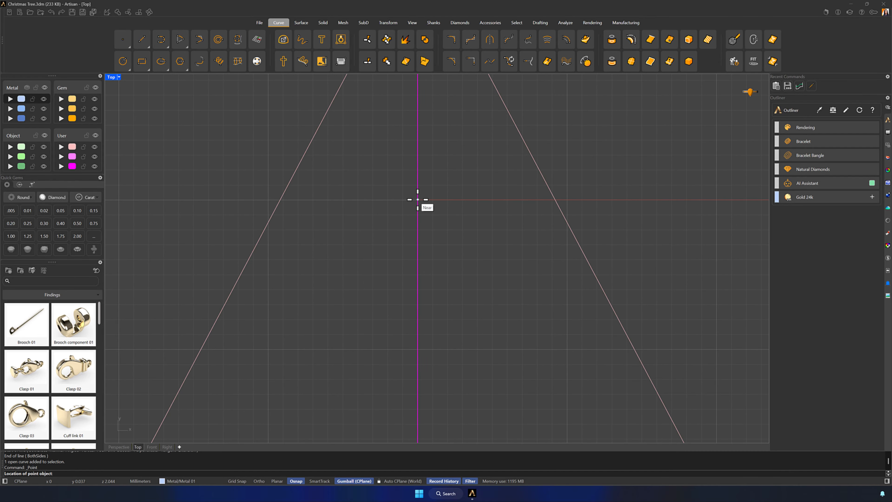
{"action": "type", "text": "0"}
{"action": "key", "text": "Return"}
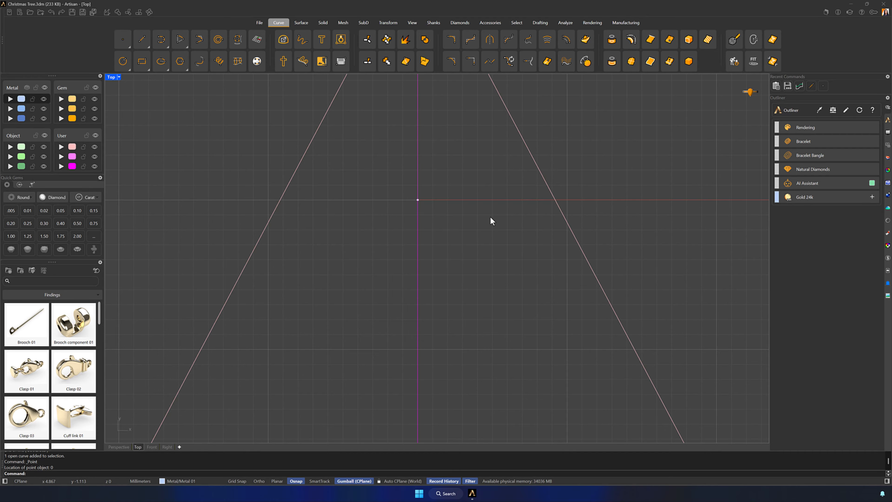
- Move the point at the origin by -0.25 mm along the Y axis
{"action": "left_click", "coordinate": [418, 200]}
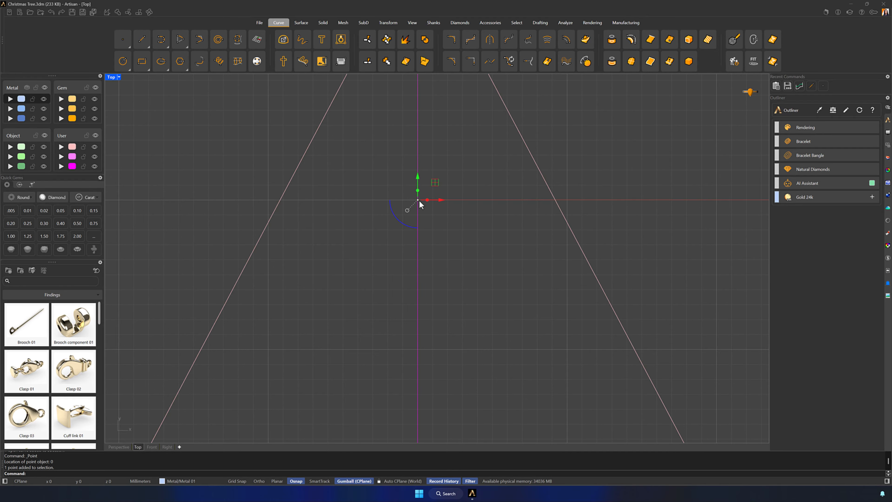
{"action": "left_click", "coordinate": [418, 184]}
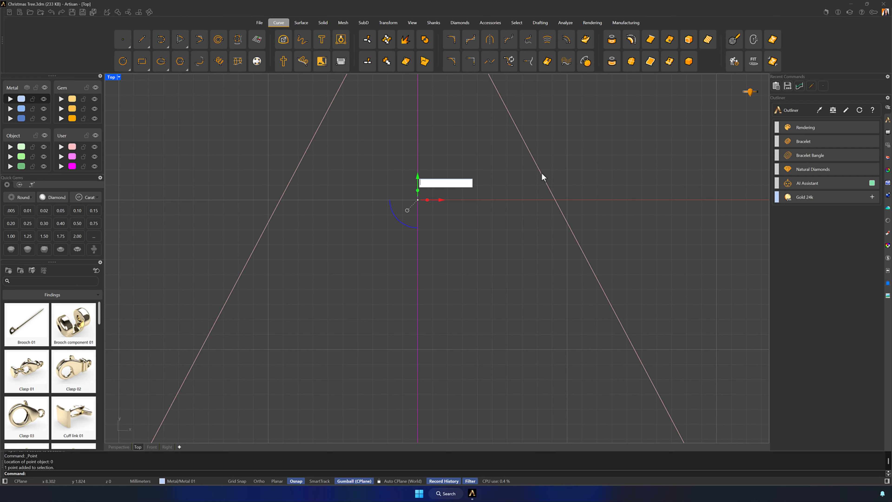
{"action": "type", "text": "-0.25"}
{"action": "key", "text": "Return"}
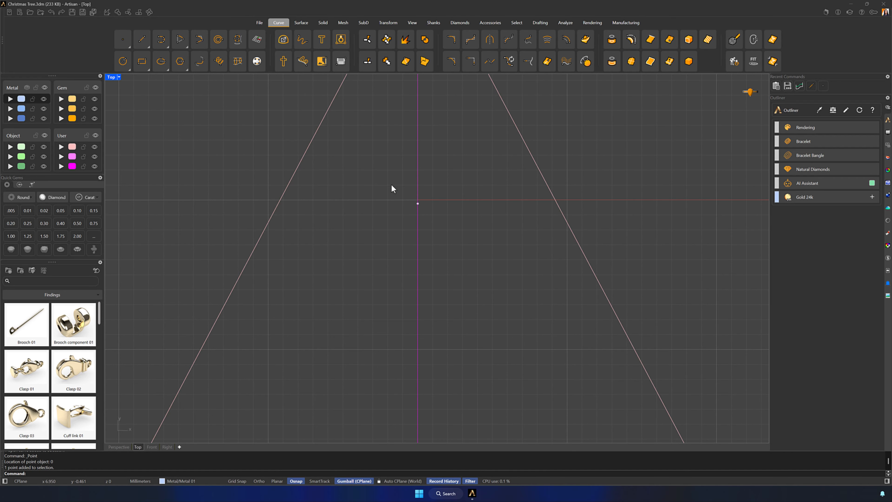
- Create an open (Closed=No) cross-section curve through the left edge, center line and right edge, running horizontally through the point to the right edge
{"action": "double_click", "coordinate": [112, 77]}
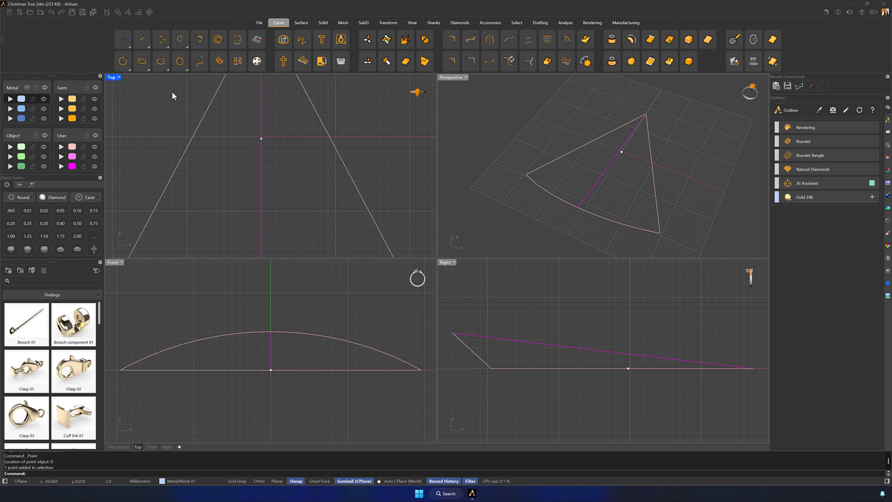
{"action": "left_click", "coordinate": [237, 62]}
{"action": "scroll", "coordinate": [197, 139], "scroll_direction": "down", "scroll_amount": 3}
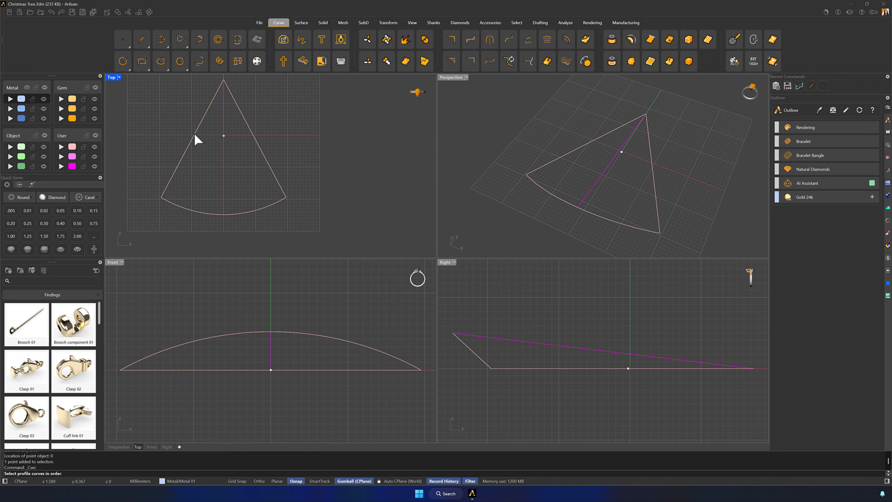
{"action": "left_click", "coordinate": [196, 139]}
{"action": "left_click", "coordinate": [223, 121]}
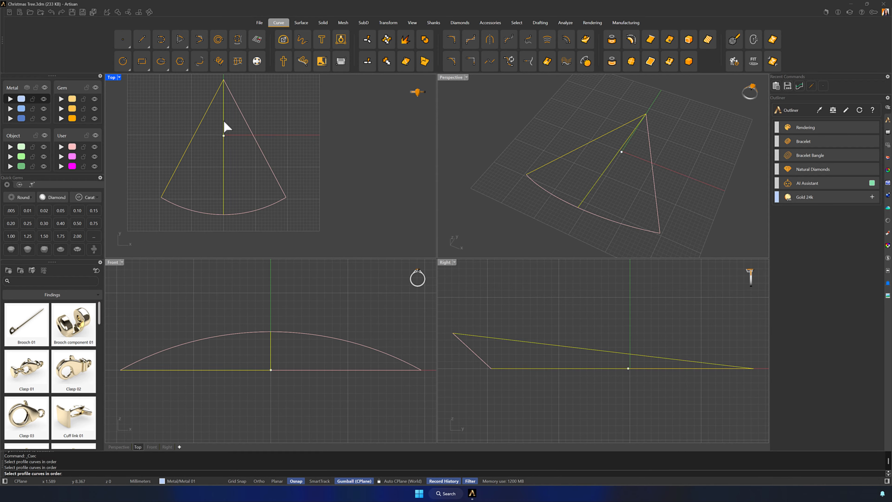
{"action": "left_click", "coordinate": [247, 132]}
{"action": "right_click_drag", "start_coordinate": [303, 145], "coordinate": [339, 156]}
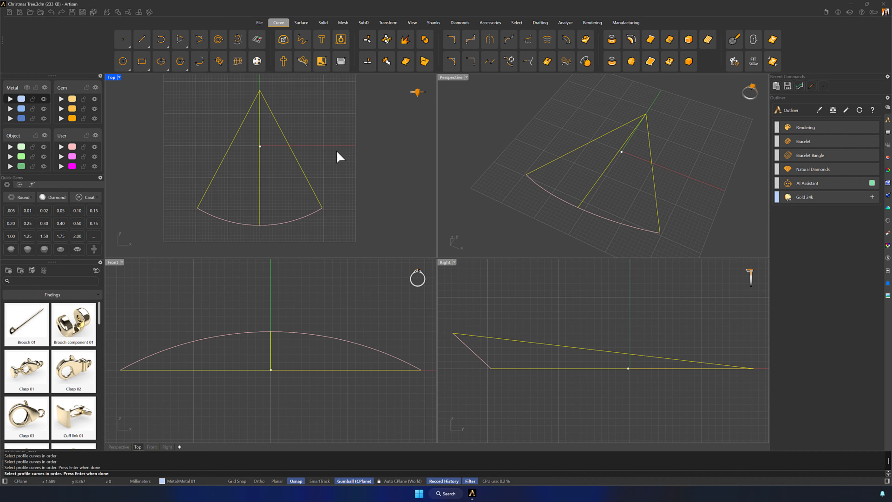
{"action": "key", "text": "Return"}
{"action": "scroll", "coordinate": [257, 147], "scroll_direction": "up", "scroll_amount": 3}
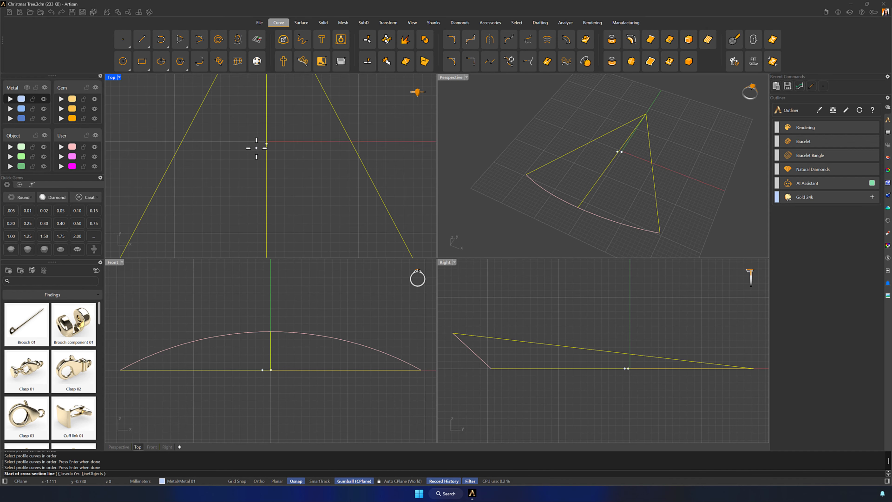
{"action": "scroll", "coordinate": [244, 146], "scroll_direction": "up", "scroll_amount": 2}
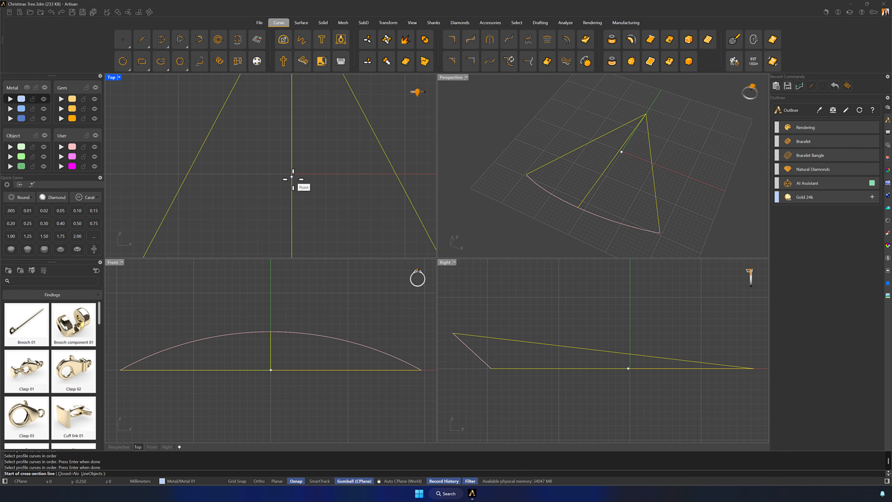
{"action": "left_click", "coordinate": [291, 177]}
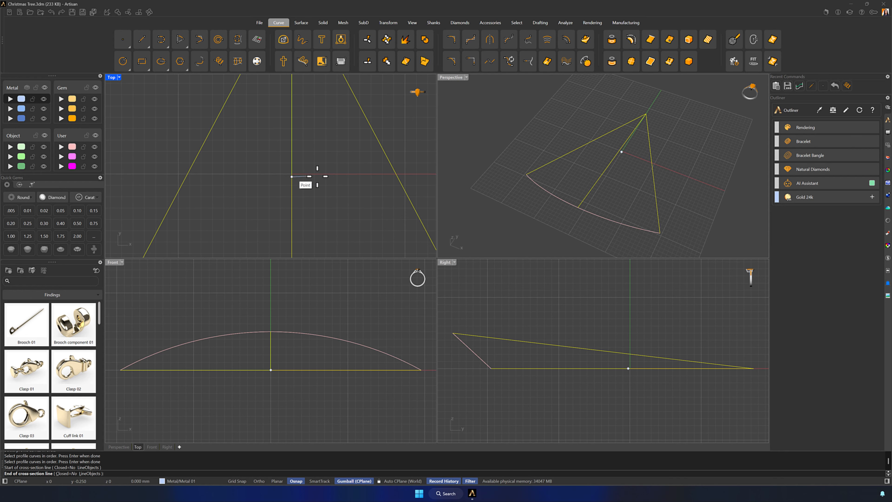
{"action": "left_click", "coordinate": [398, 177], "text": "shift"}
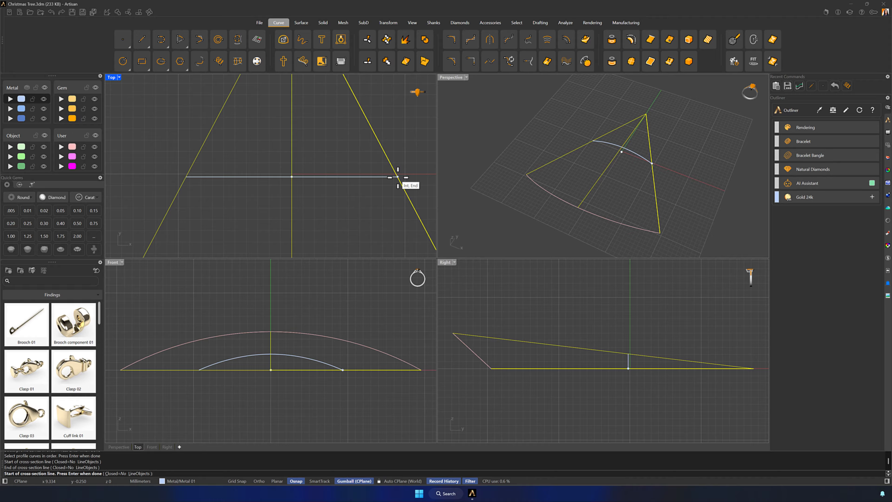
{"action": "key", "text": "Return"}
- Assign the curved cross-section to the magenta User layer
{"action": "right_click_drag", "start_coordinate": [471, 195], "coordinate": [594, 172]}
{"action": "scroll", "coordinate": [631, 163], "scroll_direction": "up", "scroll_amount": 3}
{"action": "left_click", "coordinate": [630, 163]}
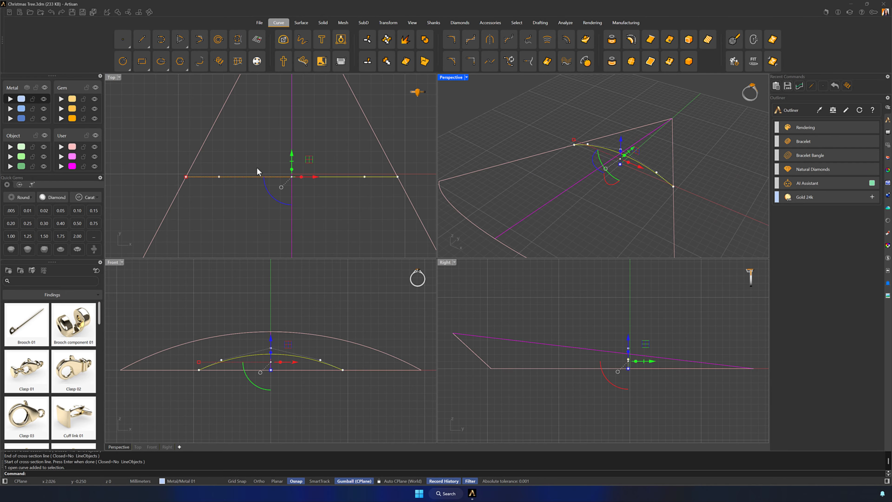
{"action": "left_click", "coordinate": [587, 220]}
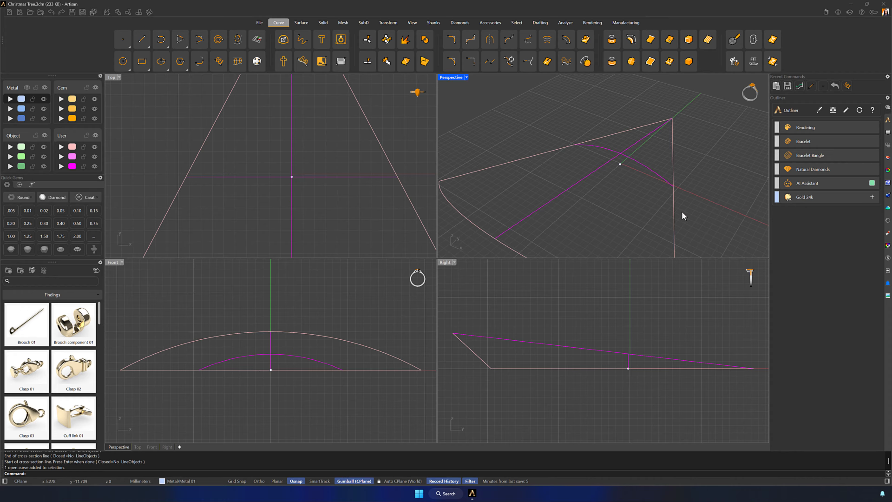
- Delete the helper point where the center line and cross-section meet in the Top view
{"action": "mouse_move", "coordinate": [680, 213]}
{"action": "right_mouse_down"}
{"action": "mouse_move", "coordinate": [695, 194]}
{"action": "mouse_move", "coordinate": [685, 213]}
{"action": "right_mouse_up"}
{"action": "scroll", "coordinate": [282, 189], "scroll_direction": "up", "scroll_amount": 3}
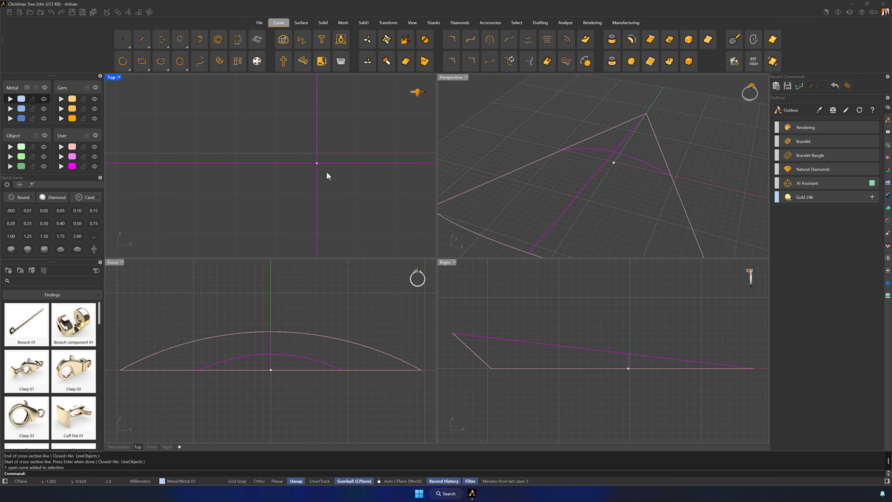
{"action": "left_click", "coordinate": [315, 161]}
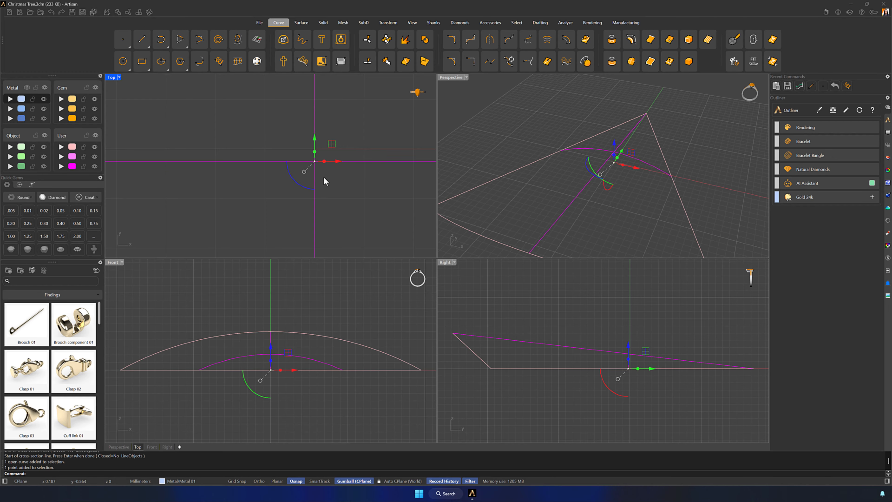
{"action": "key", "text": "Delete"}
- Build a curve network surface from all five curves, with 0.01 tolerances and Position edge matching
{"action": "scroll", "coordinate": [327, 176], "scroll_direction": "down", "scroll_amount": 3}
{"action": "scroll", "coordinate": [327, 177], "scroll_direction": "down", "scroll_amount": 2}
{"action": "scroll", "coordinate": [616, 174], "scroll_direction": "down", "scroll_amount": 3}
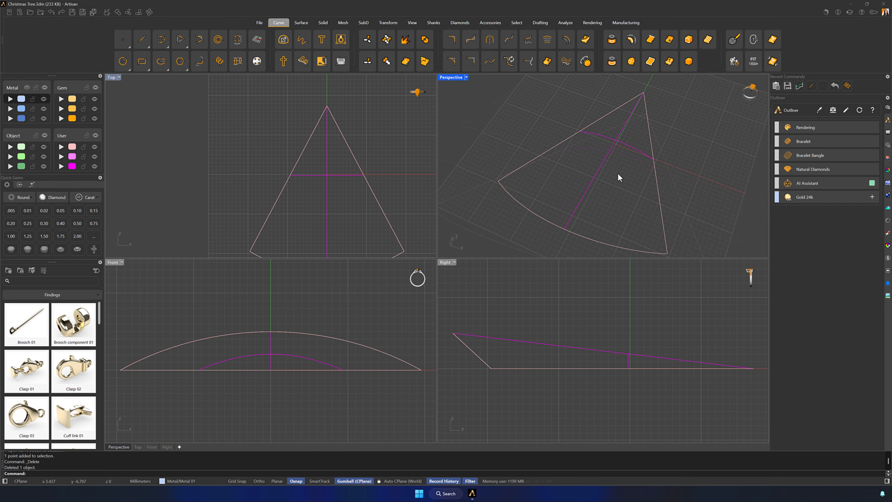
{"action": "double_click", "coordinate": [455, 80]}
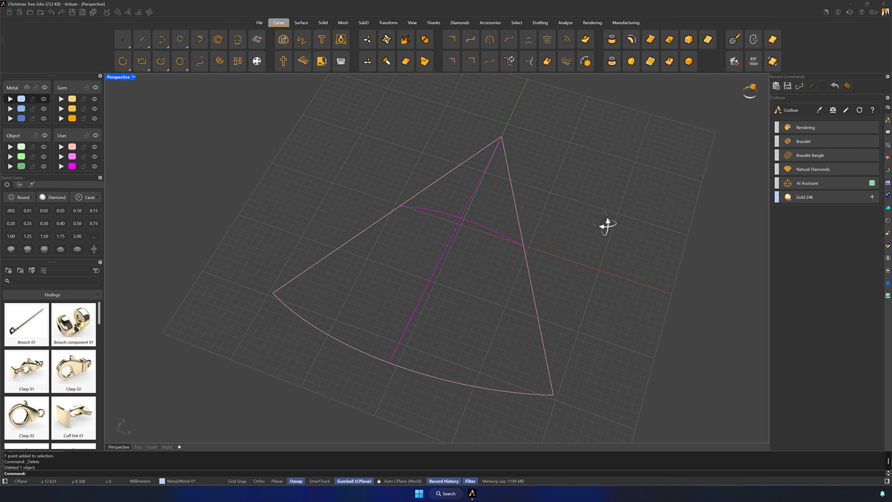
{"action": "left_click_drag", "start_coordinate": [679, 403], "coordinate": [212, 99]}
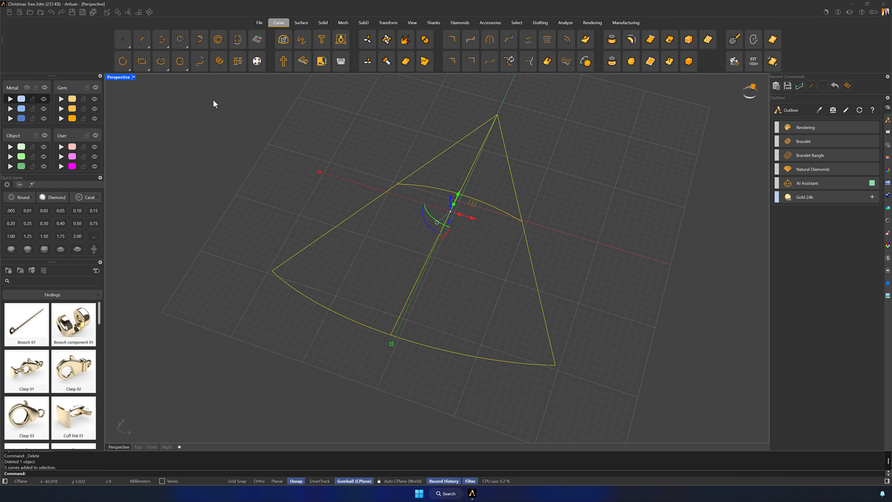
{"action": "left_click", "coordinate": [304, 24]}
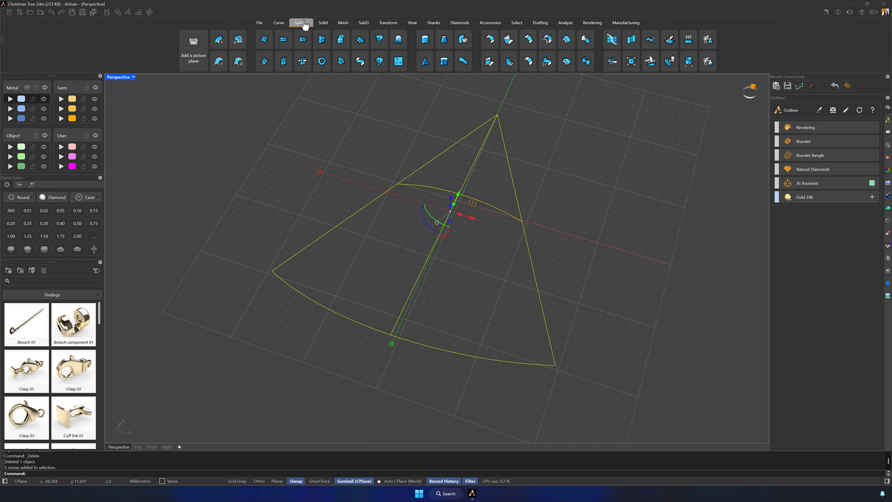
{"action": "left_click", "coordinate": [341, 62]}
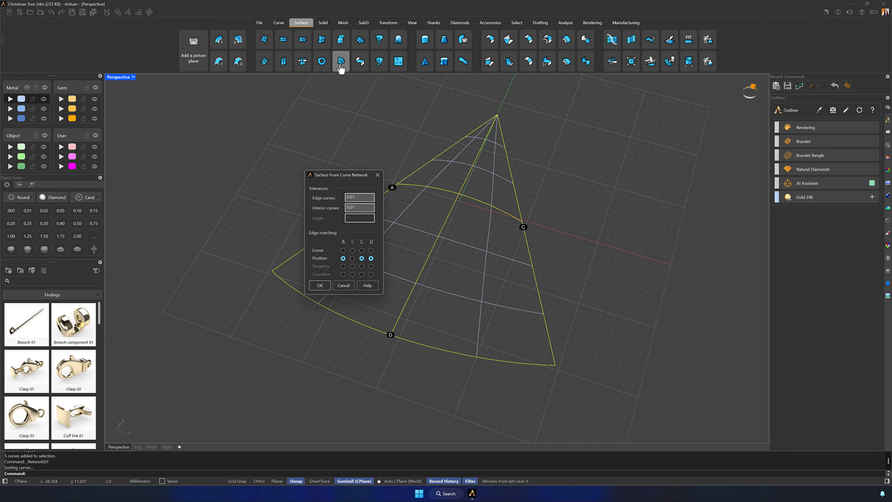
{"action": "left_click", "coordinate": [314, 286]}
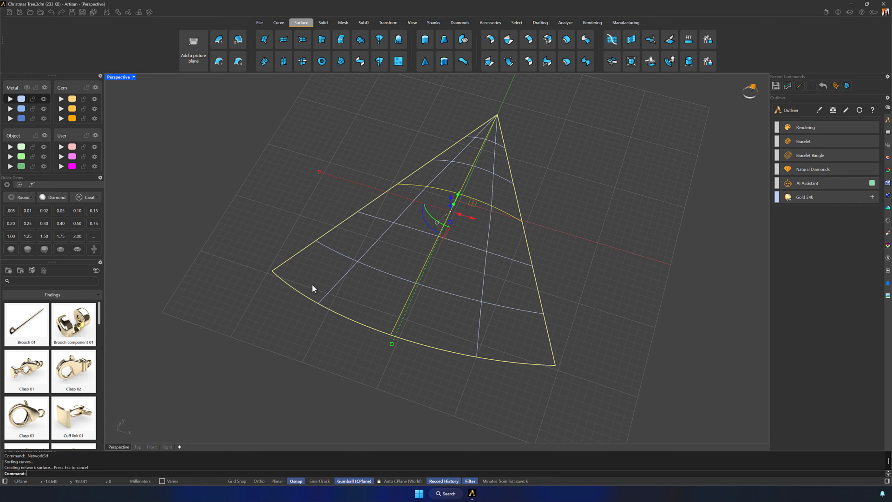
- Set the Perspective view to Shaded display and flip the direction of the network surface
{"action": "mouse_move", "coordinate": [479, 449]}
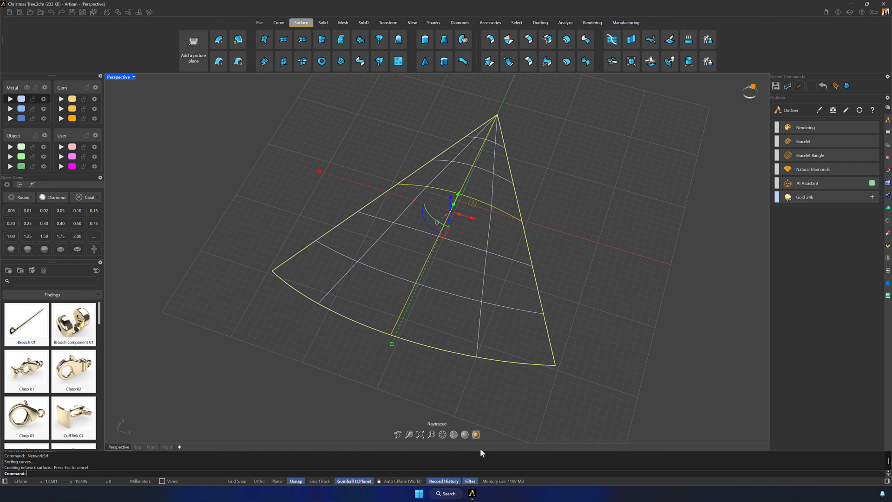
{"action": "left_click", "coordinate": [454, 435]}
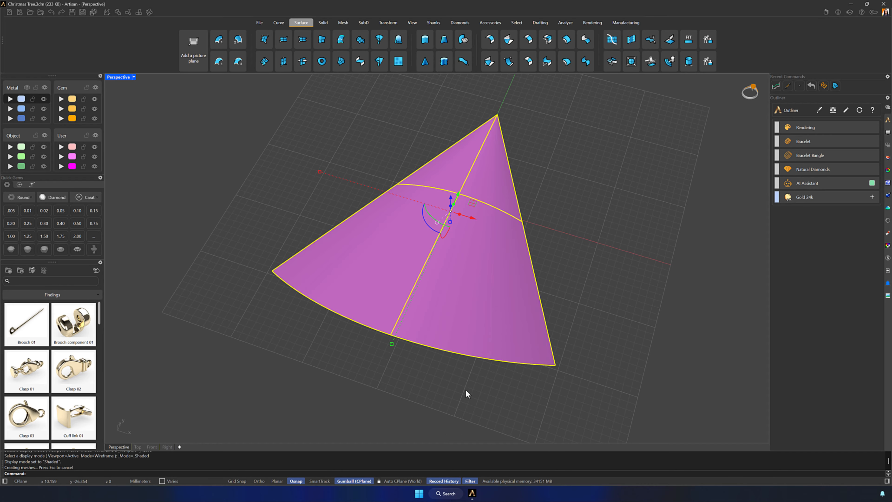
{"action": "left_click", "coordinate": [480, 322]}
{"action": "right_click_drag", "start_coordinate": [492, 324], "coordinate": [578, 342]}
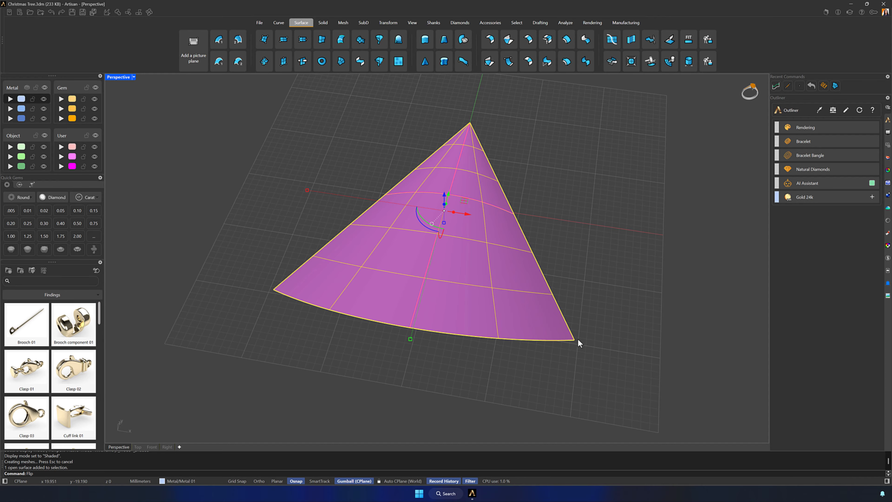
{"action": "key", "text": "Return"}
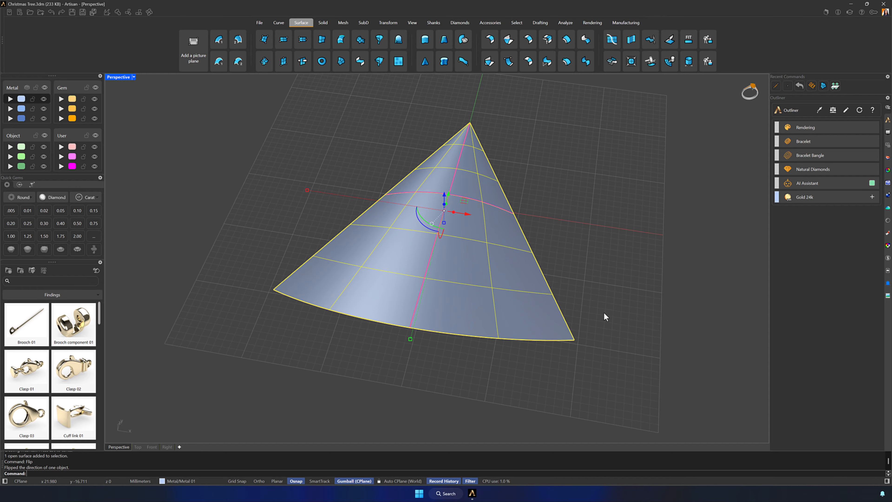
{"action": "left_click", "coordinate": [603, 312]}
- Switch to the four-view layout and set all viewports to Shaded display
{"action": "double_click", "coordinate": [118, 78]}
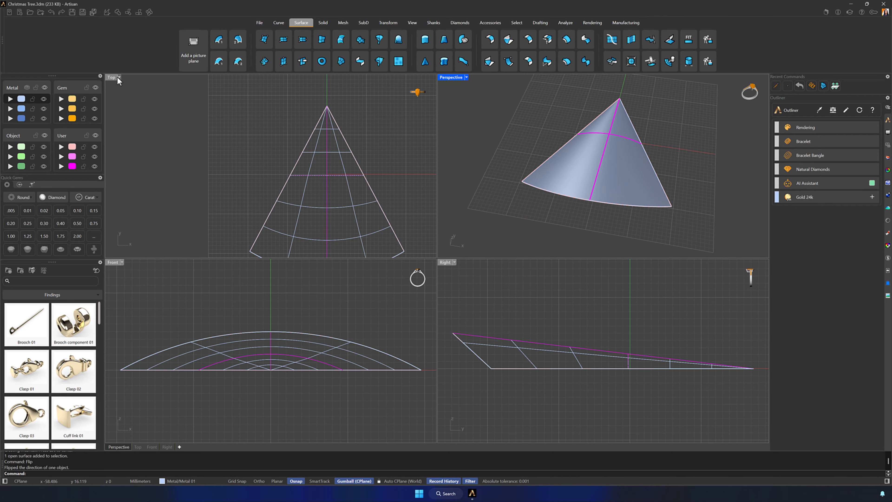
{"action": "right_click_drag", "start_coordinate": [338, 194], "coordinate": [302, 155]}
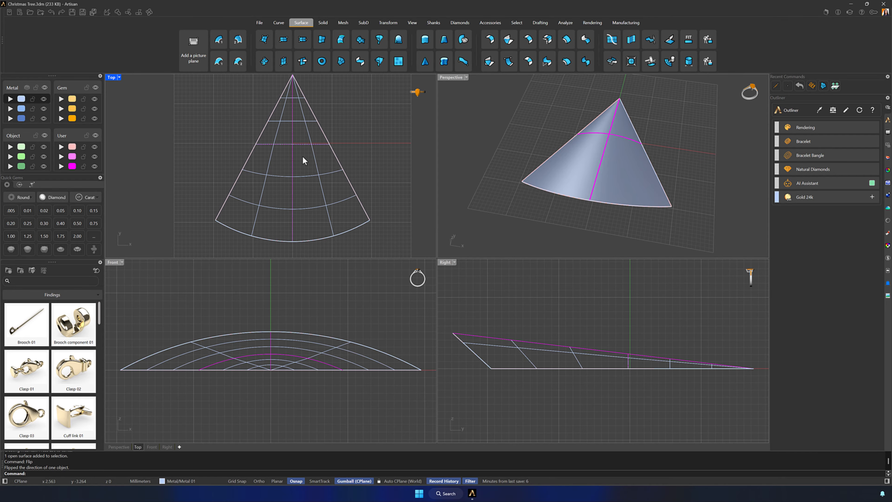
{"action": "mouse_move", "coordinate": [281, 250]}
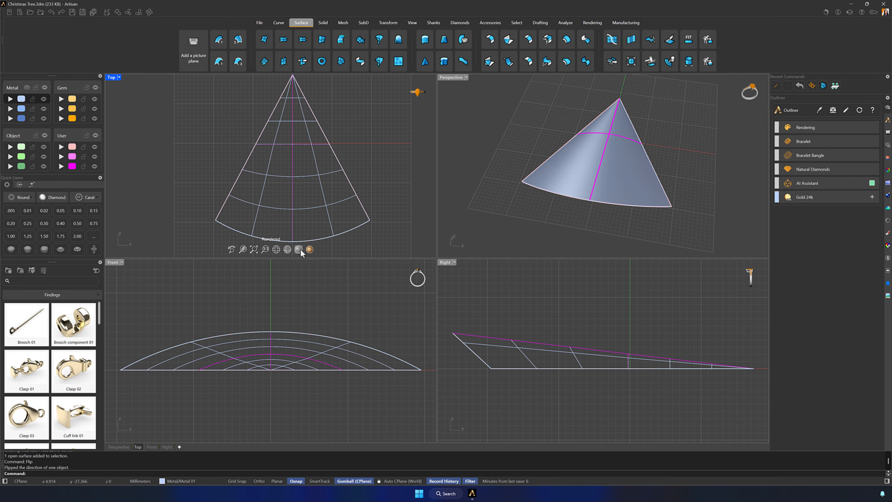
{"action": "left_click", "coordinate": [287, 250]}
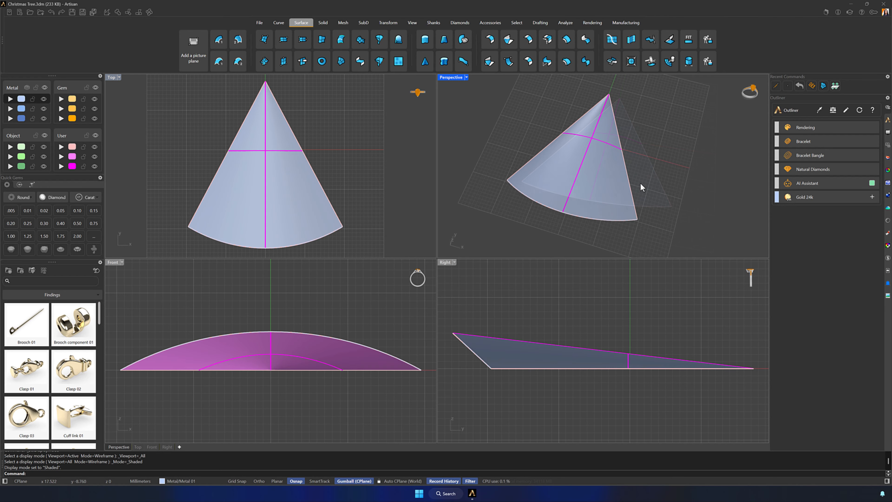
- Offset the tree surface's curved base edge 0.5 mm along the surface toward the apex, on the magenta User layer
{"action": "left_click", "coordinate": [277, 27]}
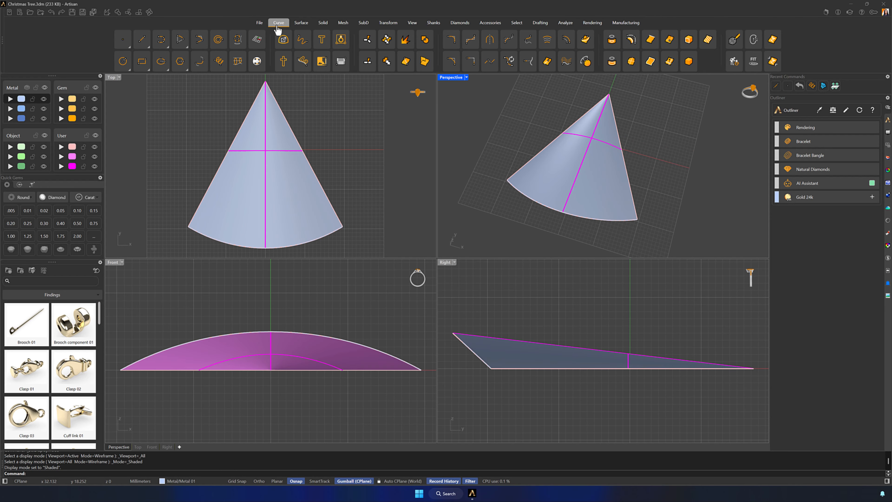
{"action": "double_click", "coordinate": [450, 77]}
{"action": "right_click_drag", "start_coordinate": [448, 84], "coordinate": [558, 215]}
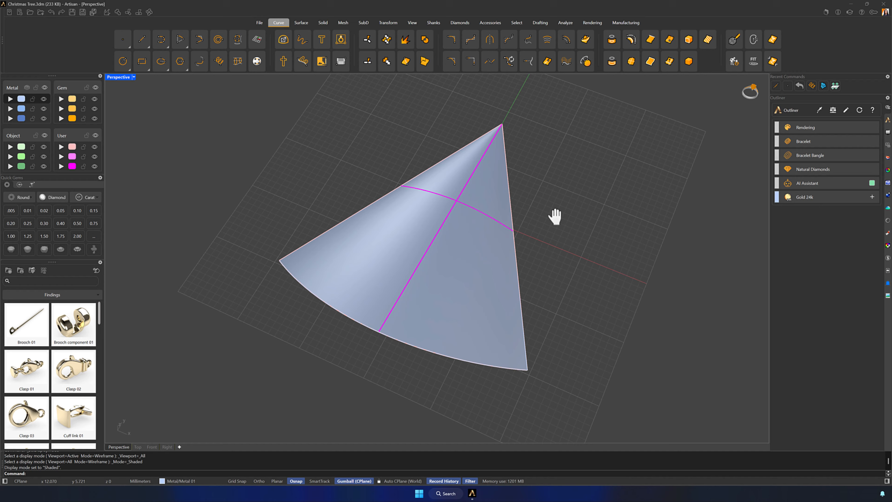
{"action": "left_click", "coordinate": [581, 60]}
{"action": "left_click", "coordinate": [402, 343]}
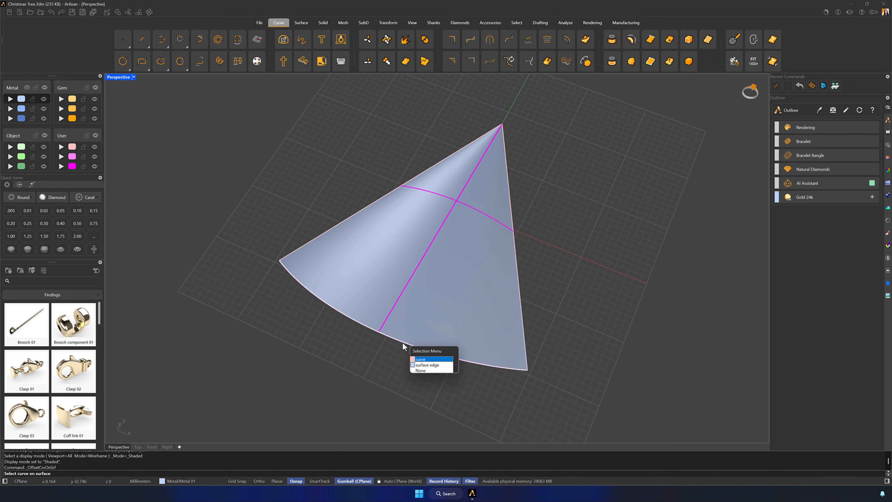
{"action": "left_click", "coordinate": [424, 366]}
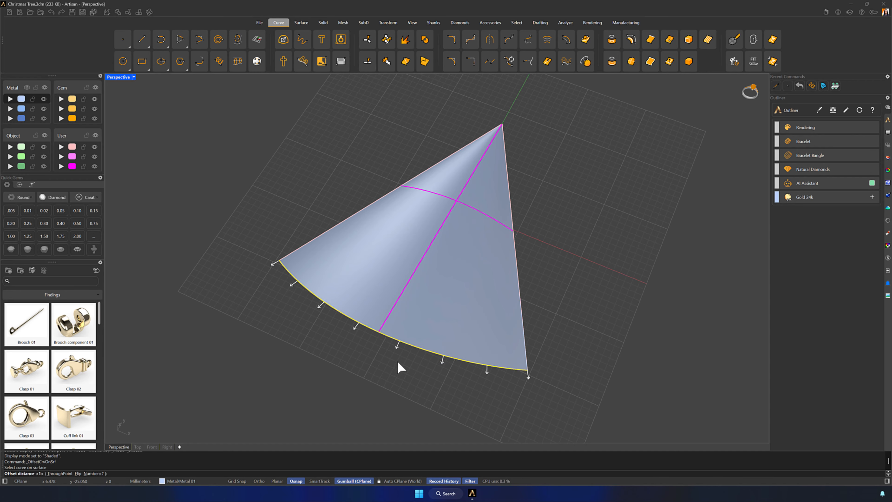
{"action": "left_click", "coordinate": [78, 473]}
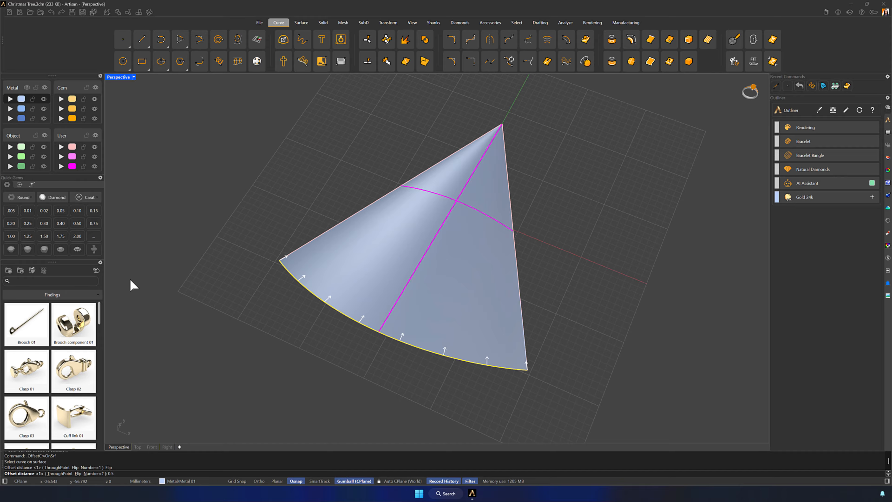
{"action": "left_click", "coordinate": [72, 168]}
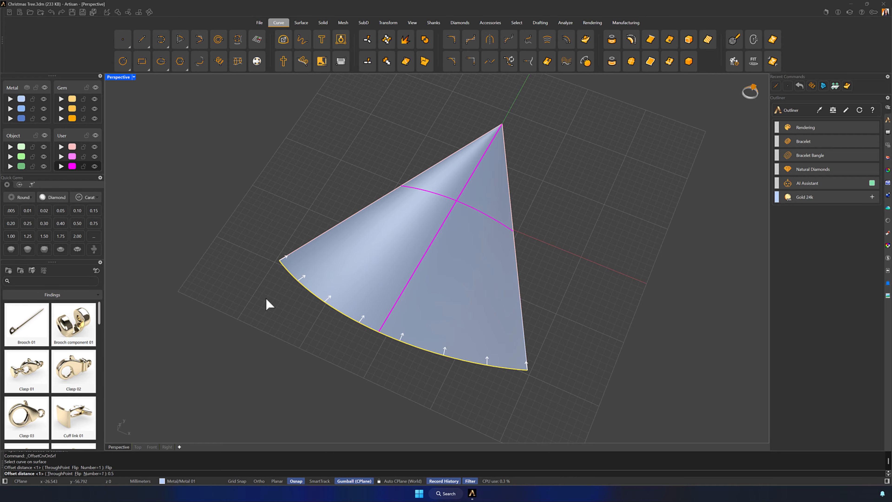
{"action": "key", "text": "Return"}
- Offset the new curve near the base edge 1.4 mm along the surface toward the apex
{"action": "scroll", "coordinate": [428, 318], "scroll_direction": "up", "scroll_amount": 5}
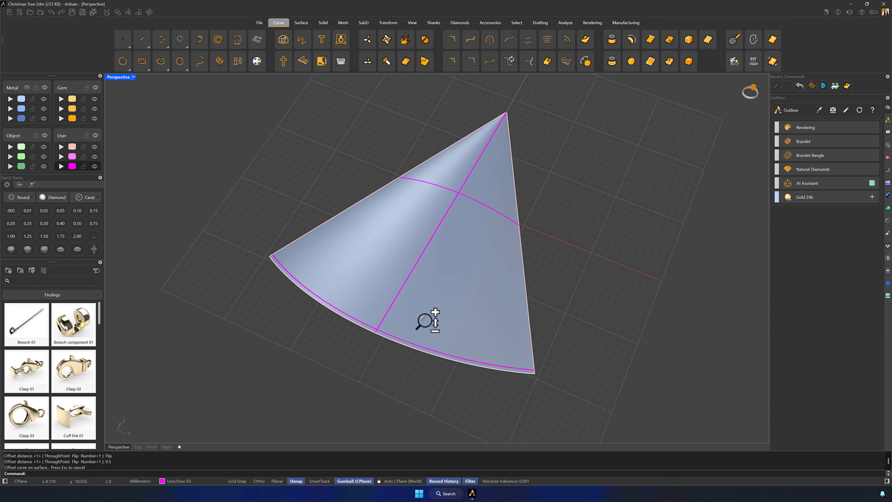
{"action": "left_click", "coordinate": [584, 45]}
{"action": "left_click", "coordinate": [402, 359]}
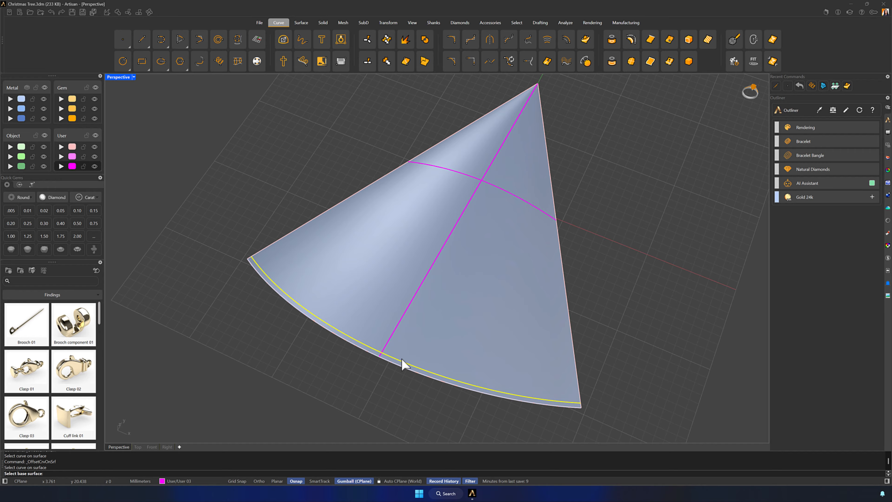
{"action": "left_click", "coordinate": [424, 338]}
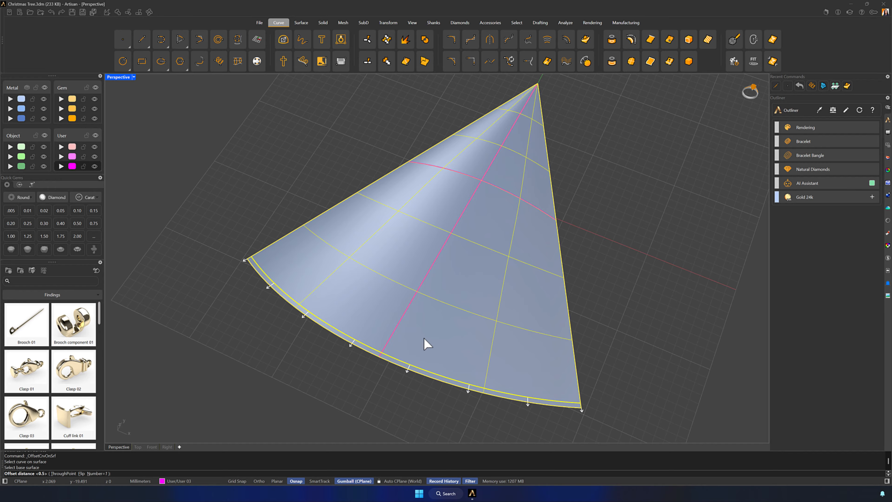
{"action": "left_click", "coordinate": [80, 473]}
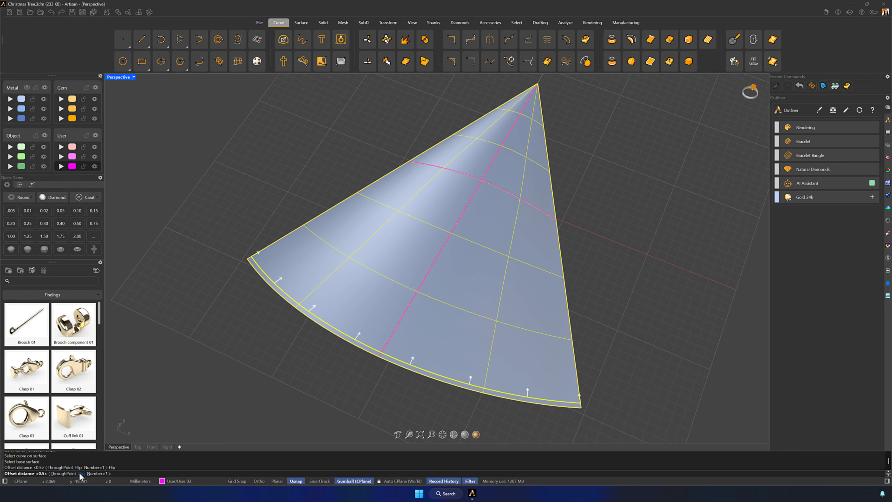
{"action": "key", "text": "Return"}
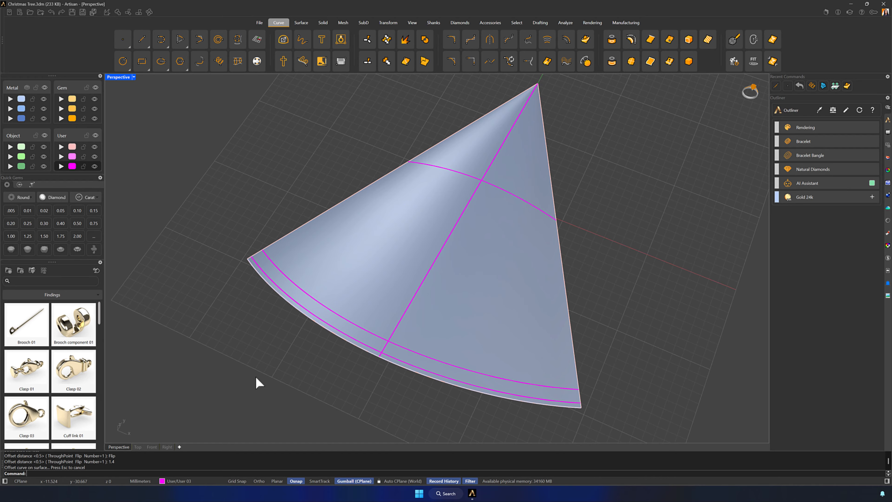
- Offset the uppermost curve of the base band another 0.5 mm along the surface toward the apex
{"action": "key", "text": "Return"}
{"action": "left_click", "coordinate": [410, 351]}
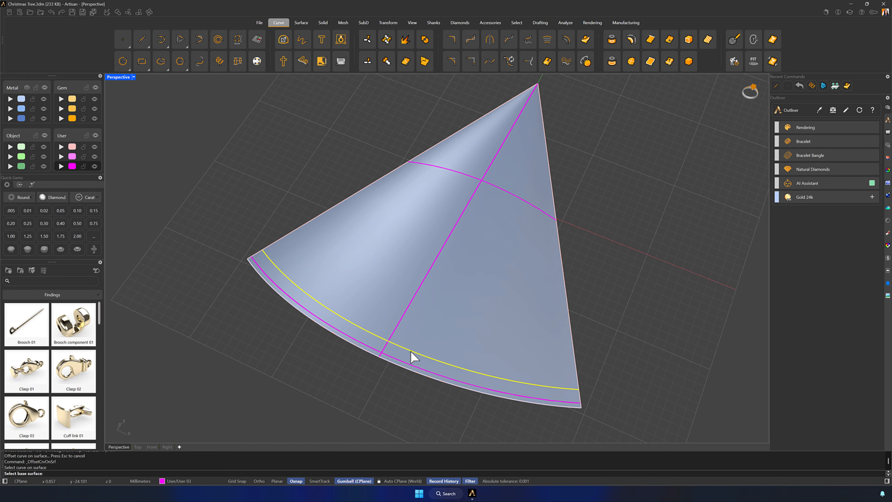
{"action": "left_click", "coordinate": [435, 362]}
{"action": "key", "text": "Return"}
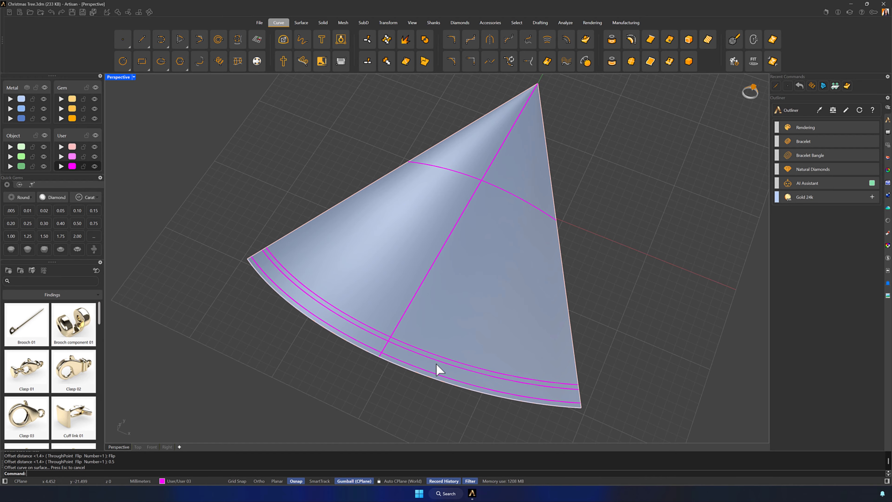
- Offset the top curve of the base band 6.8 mm up the surface to start the second band
{"action": "right_click_drag", "start_coordinate": [492, 389], "coordinate": [583, 334]}
{"action": "key", "text": "Return"}
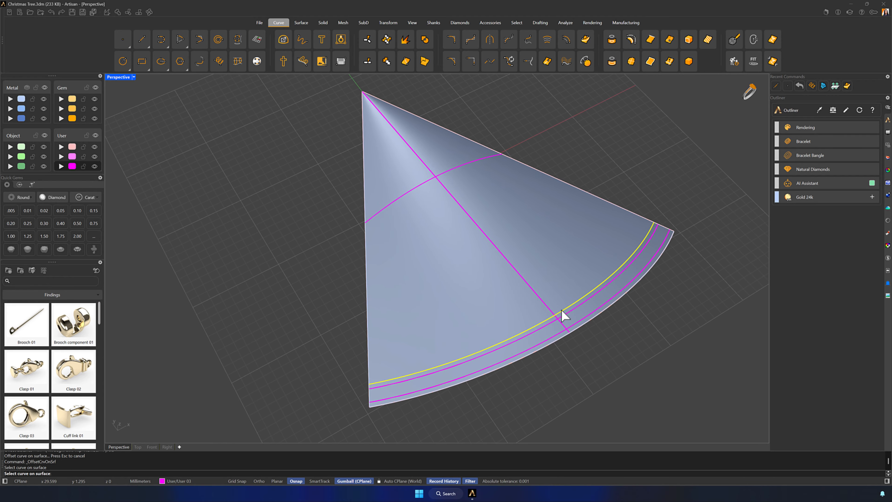
{"action": "left_click", "coordinate": [401, 326]}
{"action": "left_click", "coordinate": [400, 326]}
{"action": "type", "text": "6.8"}
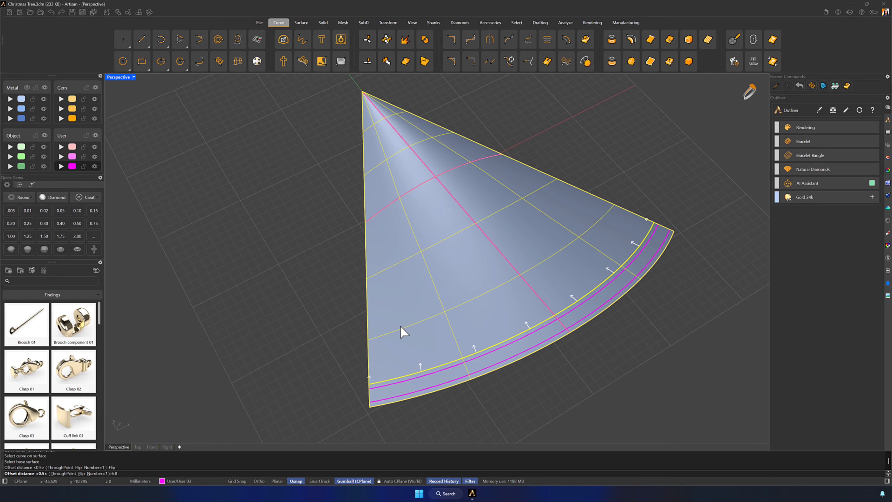
{"action": "key", "text": "Return"}
- Offset the second band's first curve 0.5 mm along the surface toward the apex
{"action": "right_click_drag", "start_coordinate": [407, 330], "coordinate": [437, 325]}
{"action": "scroll", "coordinate": [446, 312], "scroll_direction": "up", "scroll_amount": 3}
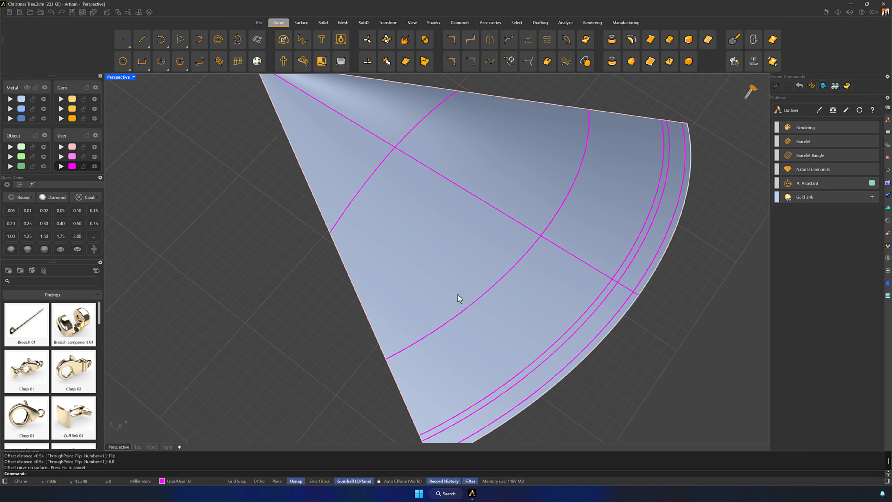
{"action": "key", "text": "Return"}
{"action": "left_click", "coordinate": [492, 287]}
{"action": "left_click", "coordinate": [390, 290]}
{"action": "left_click", "coordinate": [348, 290]}
{"action": "type", "text": "0.5"}
{"action": "key", "text": "Return"}
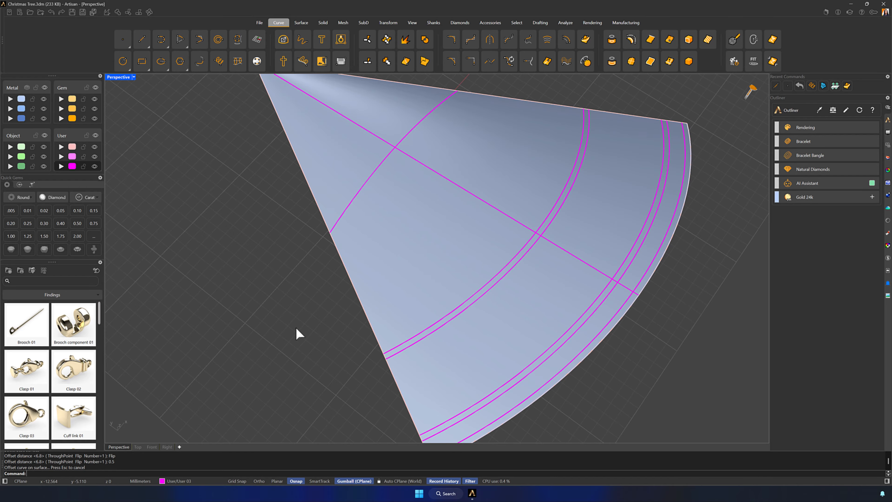
- Offset the second band's uppermost curve 1.4 mm along the surface toward the apex
{"action": "left_click", "coordinate": [417, 334]}
{"action": "key", "text": "Return"}
{"action": "left_click", "coordinate": [274, 324]}
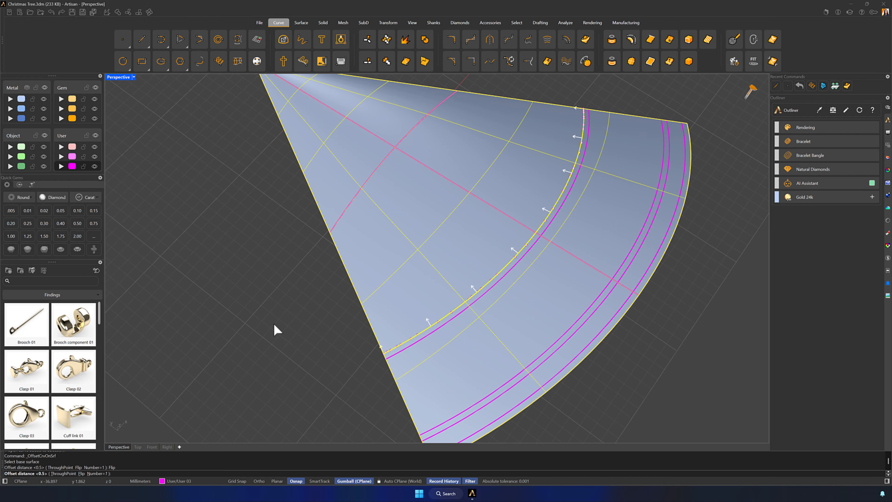
{"action": "type", "text": "1.4"}
{"action": "key", "text": "Return"}
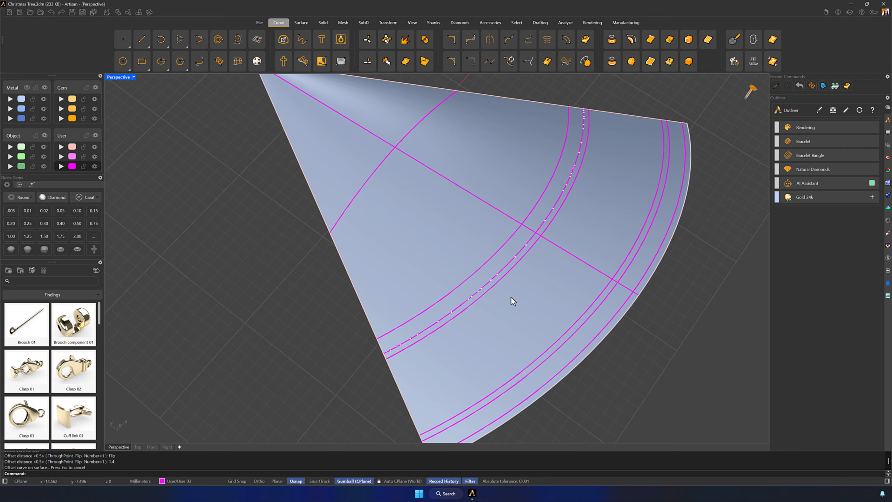
- Close the second band with a curve offset 0.5 mm from its uppermost curve toward the apex
{"action": "left_click", "coordinate": [559, 165]}
{"action": "left_click", "coordinate": [584, 186]}
{"action": "key", "text": "Return"}
{"action": "left_click", "coordinate": [500, 205]}
{"action": "left_click", "coordinate": [366, 296]}
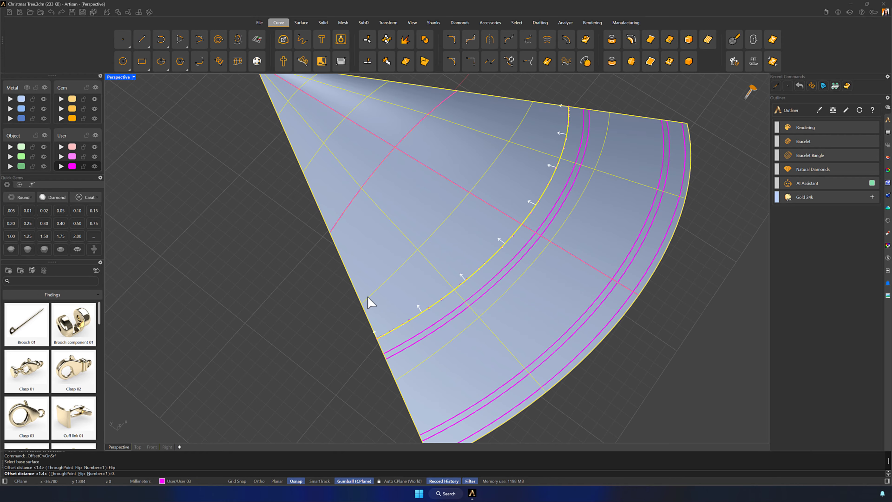
{"action": "type", "text": "0.5"}
{"action": "key", "text": "Return"}
{"action": "left_click", "coordinate": [367, 296]}
- Offset the second band's top curve 6.8 mm up the surface to start the third band
{"action": "right_click_drag", "start_coordinate": [756, 289], "coordinate": [686, 276]}
{"action": "key", "text": "Return"}
{"action": "left_click", "coordinate": [472, 242]}
{"action": "left_click", "coordinate": [472, 241]}
{"action": "left_click", "coordinate": [88, 473]}
{"action": "type", "text": "6.8"}
{"action": "key", "text": "Return"}
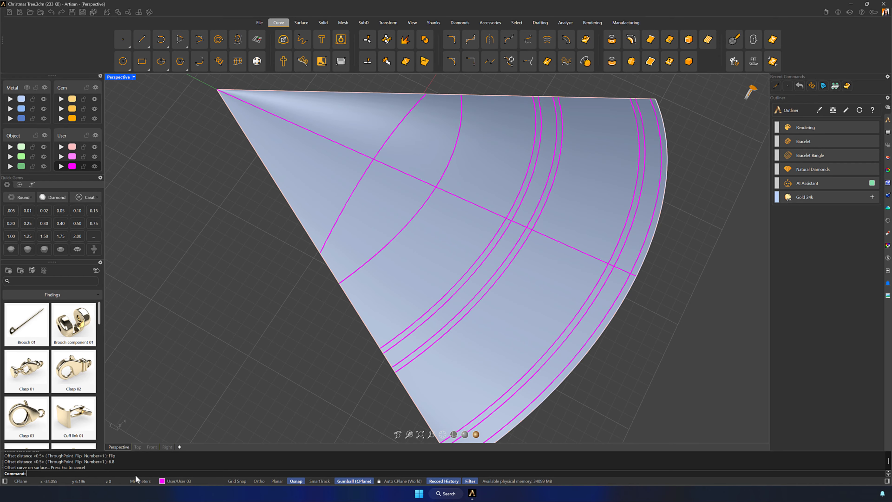
- Offset the third band's first curve 0.5 mm along the surface toward the apex
{"action": "right_click_drag", "start_coordinate": [215, 333], "coordinate": [442, 257]}
{"action": "key", "text": "Return"}
{"action": "left_click", "coordinate": [434, 251]}
{"action": "left_click", "coordinate": [432, 248]}
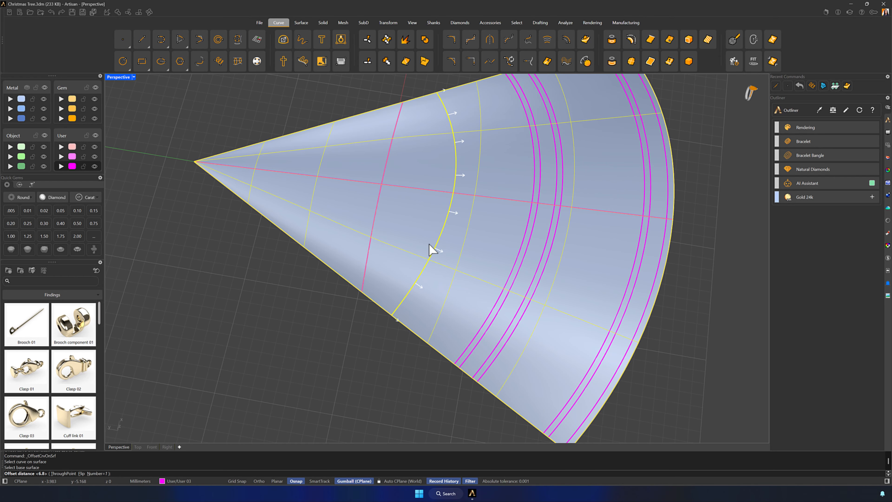
{"action": "key", "text": "Return"}
- Offset the third band's uppermost curve 1.4 mm along the surface toward the apex
{"action": "key", "text": "Return"}
{"action": "left_click", "coordinate": [443, 209]}
{"action": "left_click", "coordinate": [438, 211]}
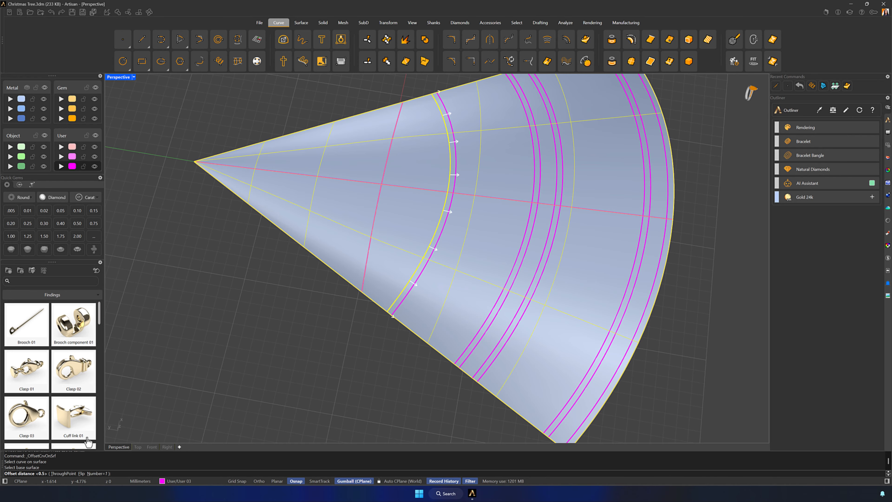
{"action": "left_click", "coordinate": [81, 473]}
{"action": "type", "text": "1.4"}
- Close the third band with a curve offset 0.5 mm from its uppermost curve toward the apex
{"action": "key", "text": "Return"}
{"action": "key", "text": "Return"}
{"action": "left_click", "coordinate": [426, 209]}
{"action": "key", "text": "Escape"}
{"action": "right_click_drag", "start_coordinate": [426, 209], "coordinate": [423, 209]}
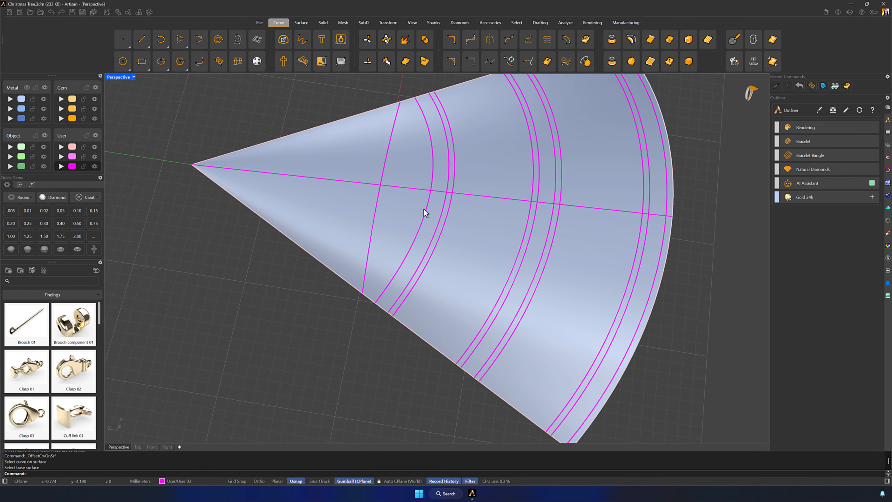
{"action": "left_click", "coordinate": [424, 210]}
{"action": "left_click", "coordinate": [395, 215]}
{"action": "key", "text": "Escape"}
{"action": "key", "text": "Return"}
{"action": "left_click", "coordinate": [417, 236]}
{"action": "left_click", "coordinate": [404, 228]}
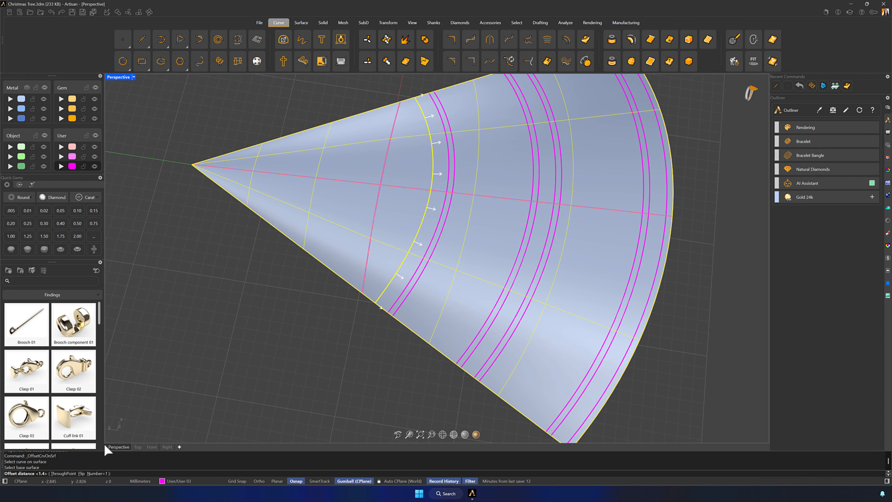
{"action": "left_click", "coordinate": [82, 473]}
{"action": "type", "text": "0.5"}
- Offset the third band's top curve 5.8 mm up the surface to start the fourth band
{"action": "key", "text": "Return"}
{"action": "right_click_drag", "start_coordinate": [142, 370], "coordinate": [281, 330]}
{"action": "key", "text": "Return"}
{"action": "left_click", "coordinate": [385, 241]}
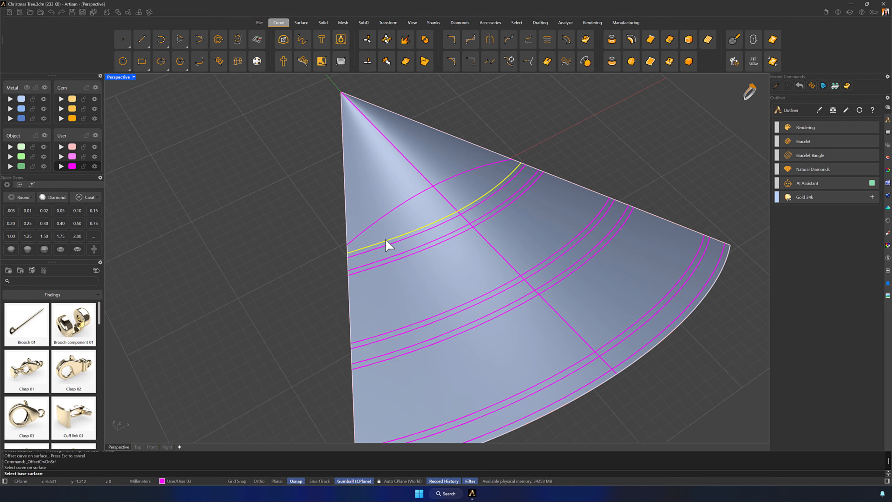
{"action": "left_click", "coordinate": [377, 229]}
{"action": "left_click", "coordinate": [82, 473]}
{"action": "type", "text": "5.8"}
- Offset the fourth band's first curve 0.5 mm along the surface toward the apex
{"action": "key", "text": "Return"}
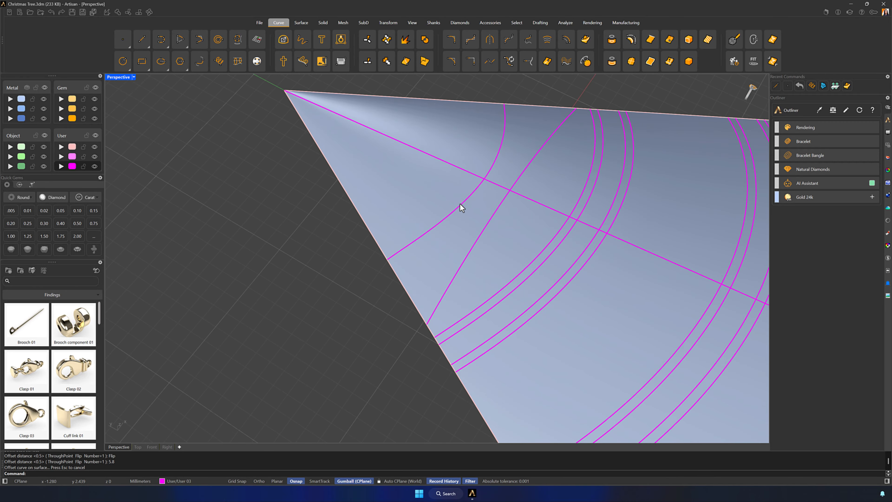
{"action": "key", "text": "Return"}
{"action": "left_click", "coordinate": [460, 204]}
{"action": "left_click", "coordinate": [447, 197]}
{"action": "left_click", "coordinate": [82, 473]}
{"action": "type", "text": "0.5"}
- Offset the fourth band's uppermost curve 1.4 mm along the surface toward the apex
{"action": "key", "text": "Return"}
- Close the fourth band with a curve offset 0.5 mm from its uppermost curve toward the apex
{"action": "key", "text": "Return"}
{"action": "left_click", "coordinate": [440, 214]}
{"action": "left_click", "coordinate": [429, 205]}
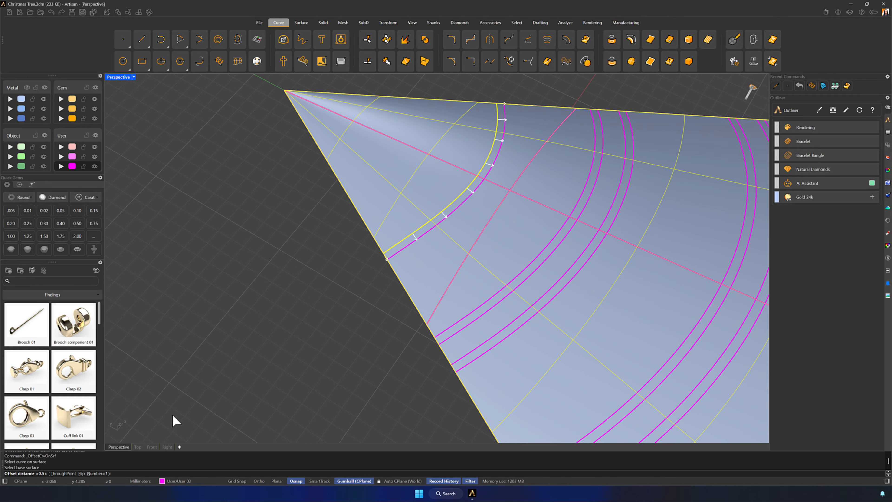
{"action": "left_click", "coordinate": [81, 473]}
{"action": "type", "text": "1.4"}
- Offset one straight side edge of the tree surface 0.5 mm inward along the surface
{"action": "key", "text": "Return"}
{"action": "key", "text": "Return"}
{"action": "left_click", "coordinate": [441, 187]}
{"action": "left_click", "coordinate": [430, 179]}
{"action": "left_click", "coordinate": [81, 473]}
{"action": "type", "text": "0.5"}
{"action": "key", "text": "Return"}
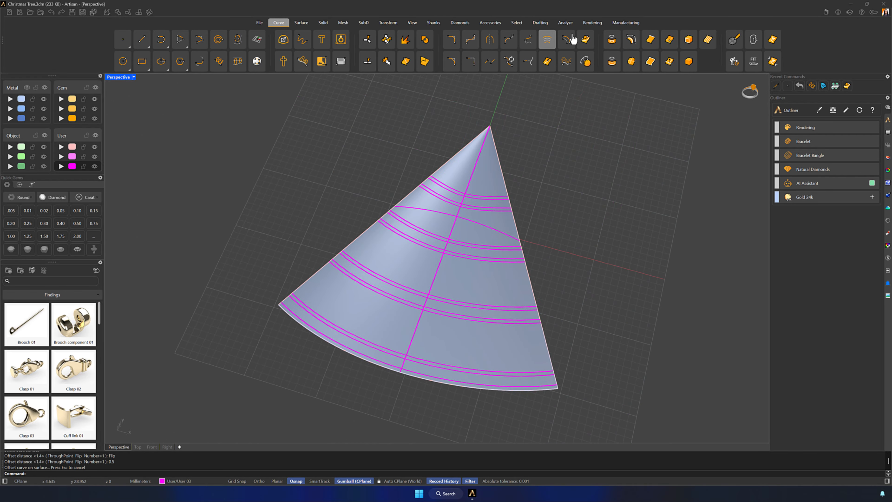
{"action": "key", "text": "Return"}
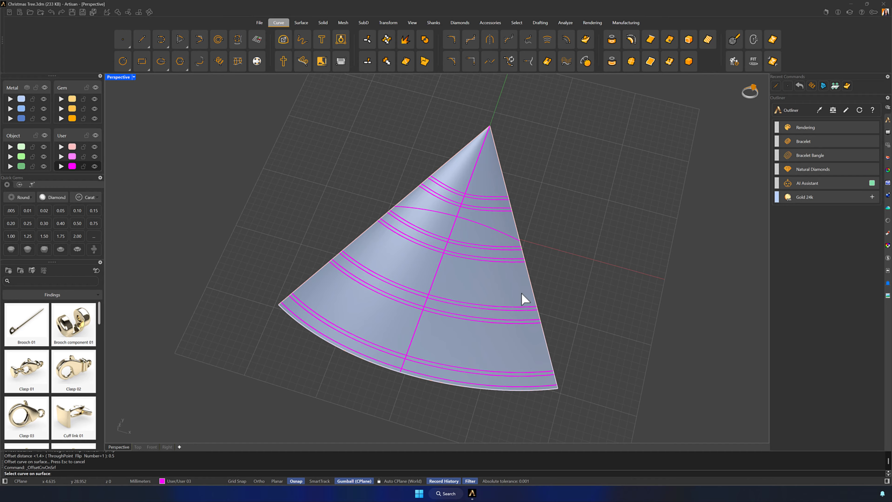
{"action": "left_click", "coordinate": [531, 295]}
{"action": "left_click", "coordinate": [548, 312]}
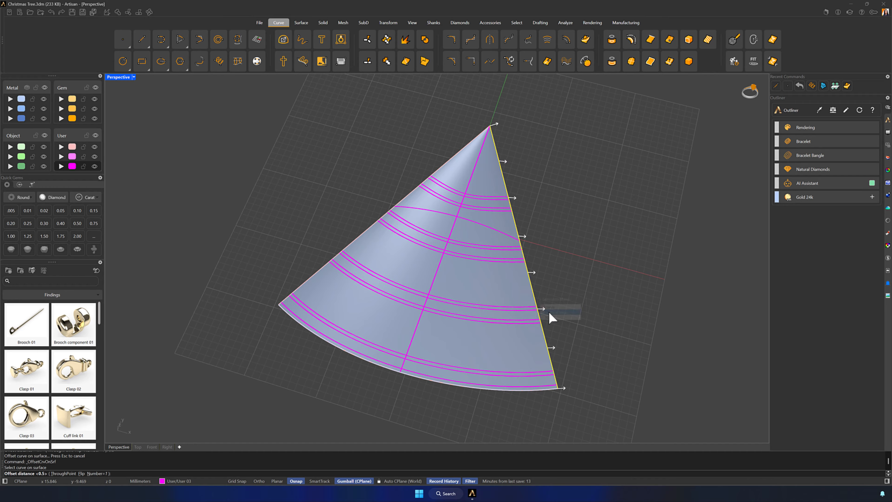
{"action": "left_click", "coordinate": [82, 473]}
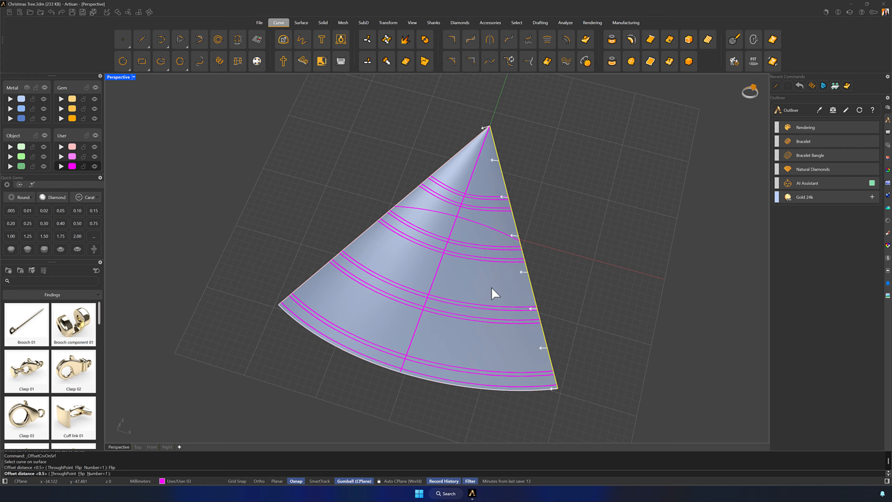
{"action": "key", "text": "Return"}
{"action": "key", "text": "Return"}
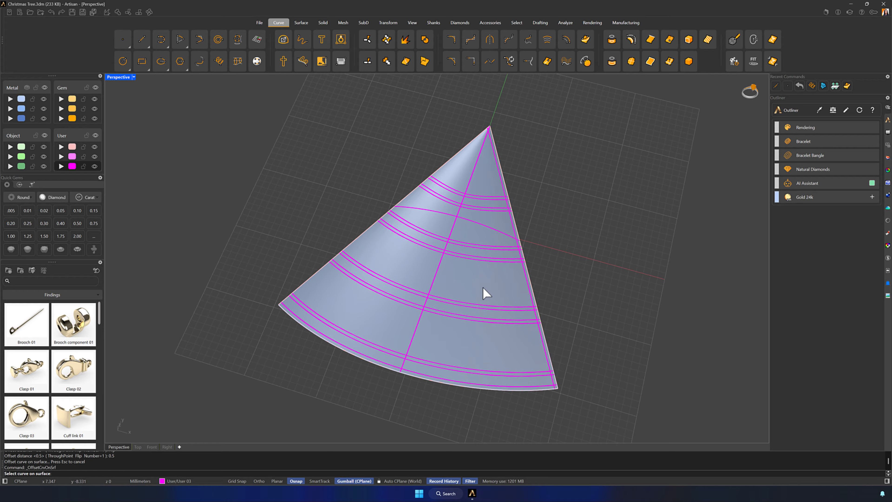
- Offset the opposite straight side edge 0.5 mm inward along the surface
{"action": "left_click", "coordinate": [365, 241]}
{"action": "left_click", "coordinate": [386, 251]}
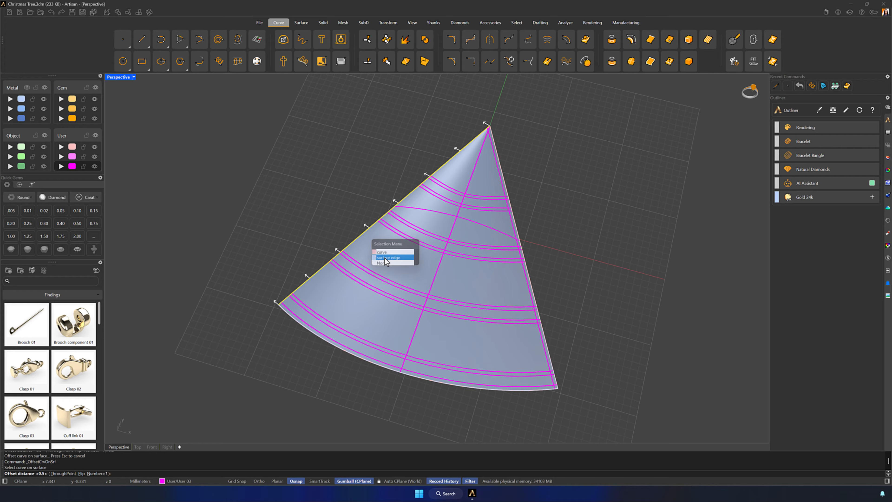
{"action": "left_click", "coordinate": [82, 473]}
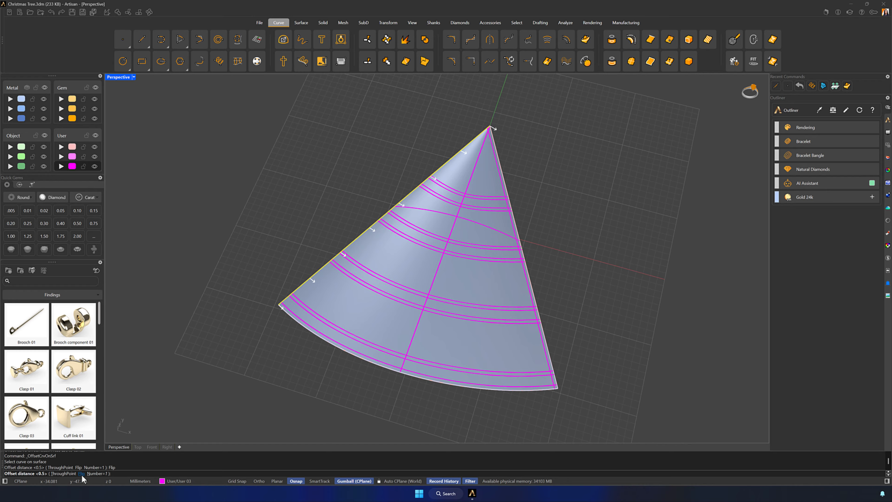
{"action": "key", "text": "Return"}
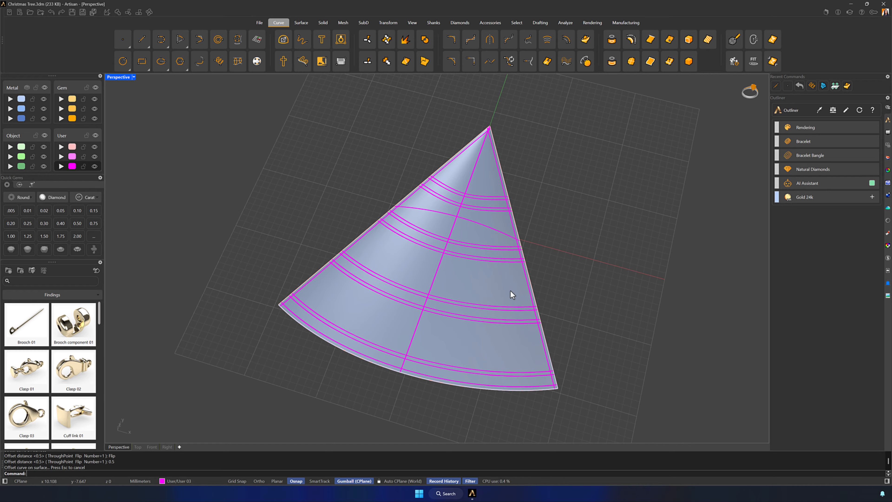
- Move the tree's centre line and the arched cross curve to the light pink first User layer
{"action": "left_click", "coordinate": [435, 277]}
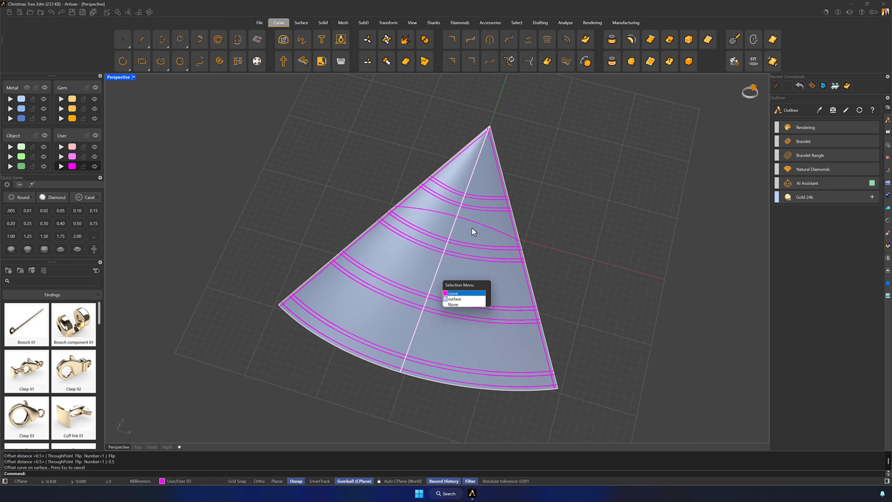
{"action": "left_click", "coordinate": [460, 295]}
{"action": "left_click", "coordinate": [487, 230]}
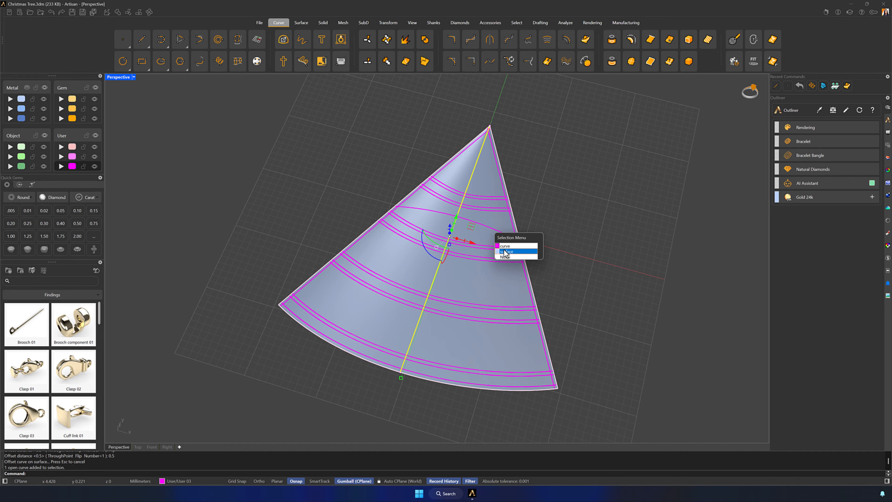
{"action": "left_click", "coordinate": [510, 250]}
{"action": "left_click", "coordinate": [373, 198]}
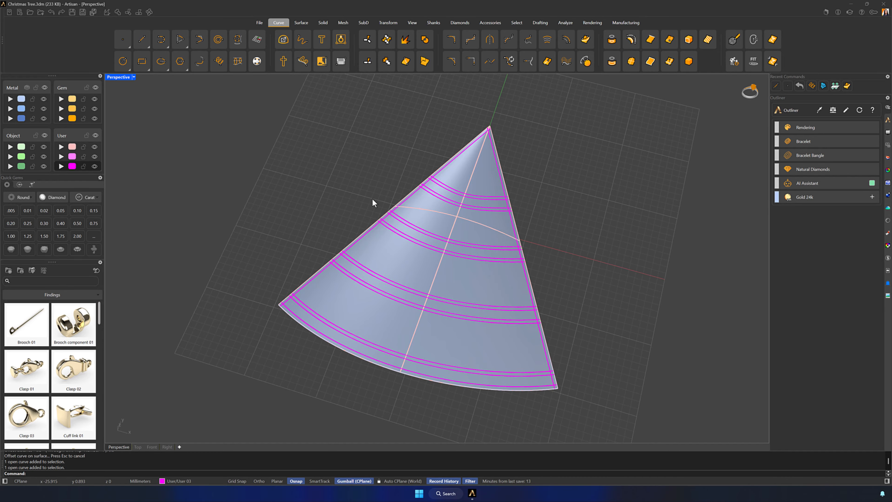
- Extrude the tree surface vertically by -1.8 mm into a solid
{"action": "right_click_drag", "start_coordinate": [606, 264], "coordinate": [555, 277]}
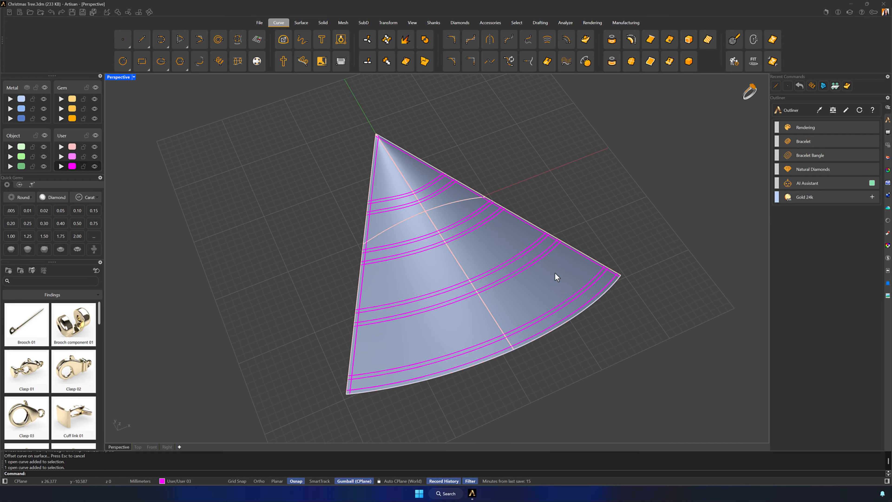
{"action": "left_click", "coordinate": [498, 242]}
{"action": "mouse_move", "coordinate": [444, 229]}
{"action": "right_mouse_down"}
{"action": "mouse_move", "coordinate": [458, 210]}
{"action": "mouse_move", "coordinate": [432, 234]}
{"action": "right_mouse_up"}
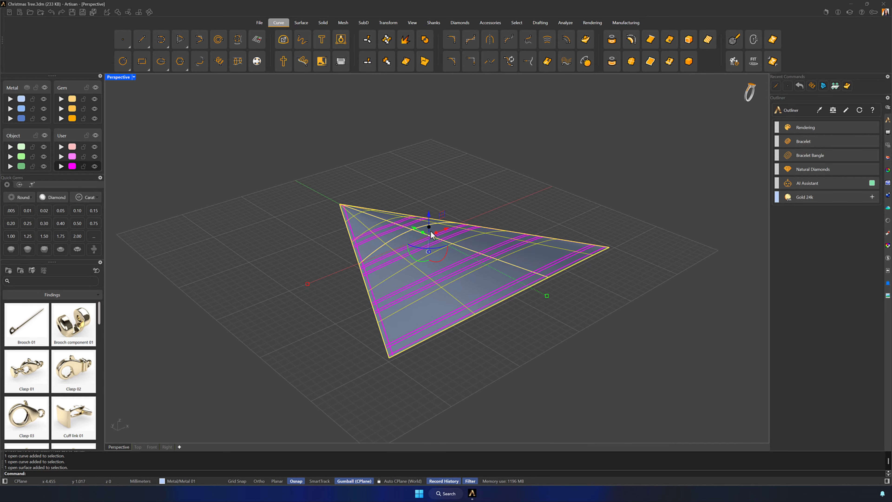
{"action": "left_click", "coordinate": [429, 228]}
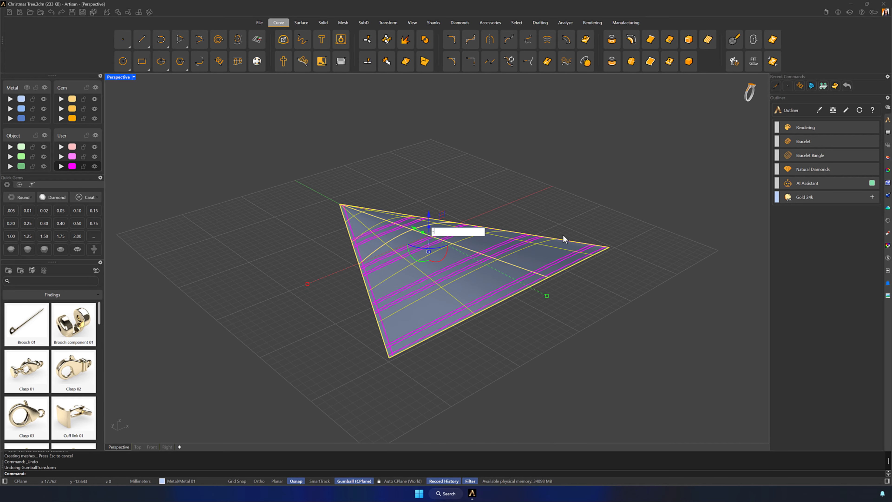
{"action": "type", "text": "-1.8"}
{"action": "key", "text": "Return"}
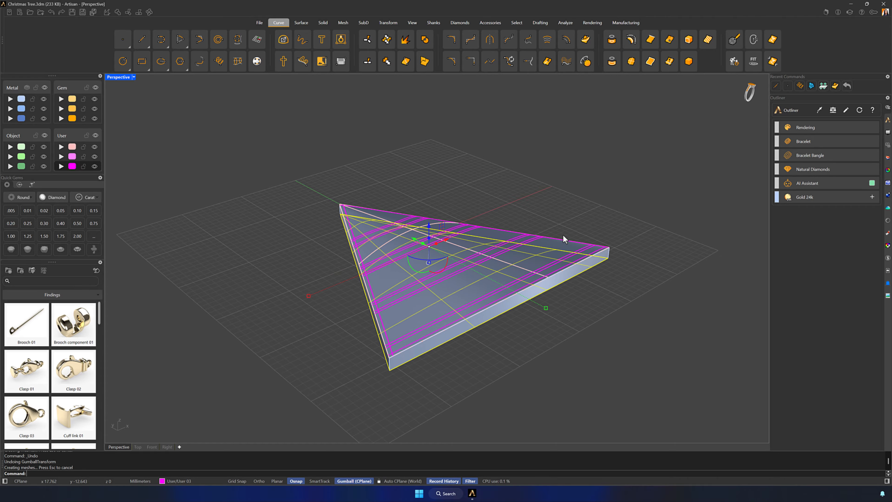
{"action": "left_click", "coordinate": [640, 262]}
- Hide the light pink User layer that holds the construction curves
{"action": "mouse_move", "coordinate": [656, 316]}
{"action": "right_mouse_down"}
{"action": "mouse_move", "coordinate": [662, 292]}
{"action": "mouse_move", "coordinate": [652, 333]}
{"action": "right_mouse_up"}
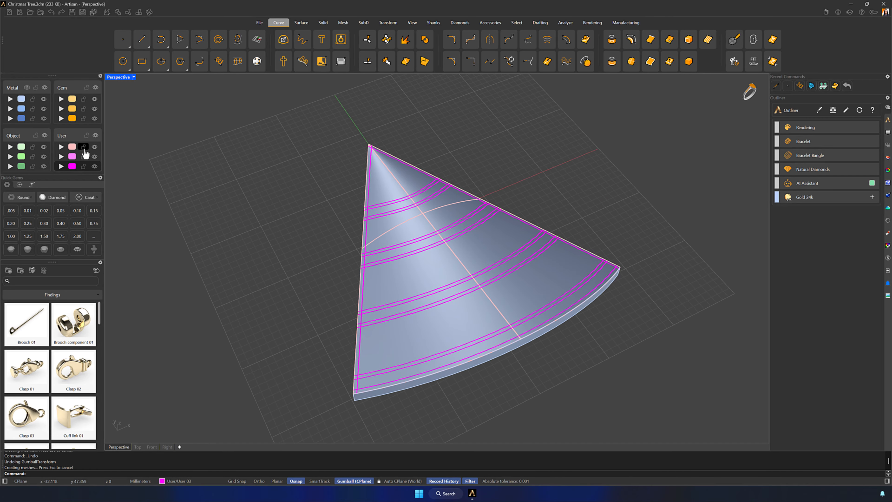
{"action": "left_click", "coordinate": [95, 146]}
{"action": "right_click_drag", "start_coordinate": [433, 300], "coordinate": [574, 254]}
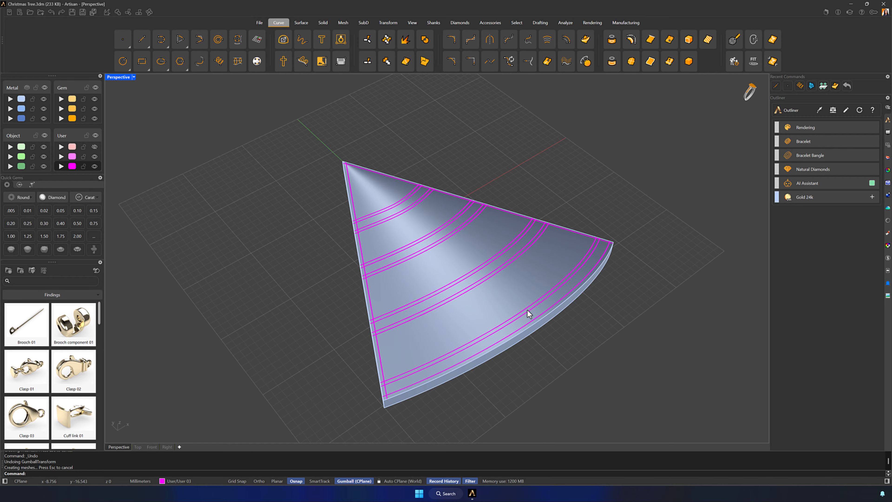
- Push the wide central strips of all four bands 0.35 mm into the tree's upper face with PushPull
{"action": "left_click", "coordinate": [321, 23]}
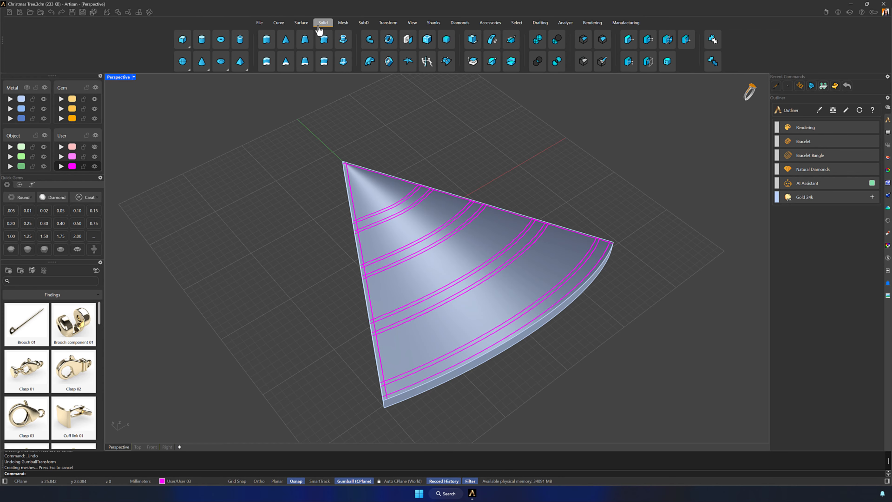
{"action": "left_click", "coordinate": [427, 62]}
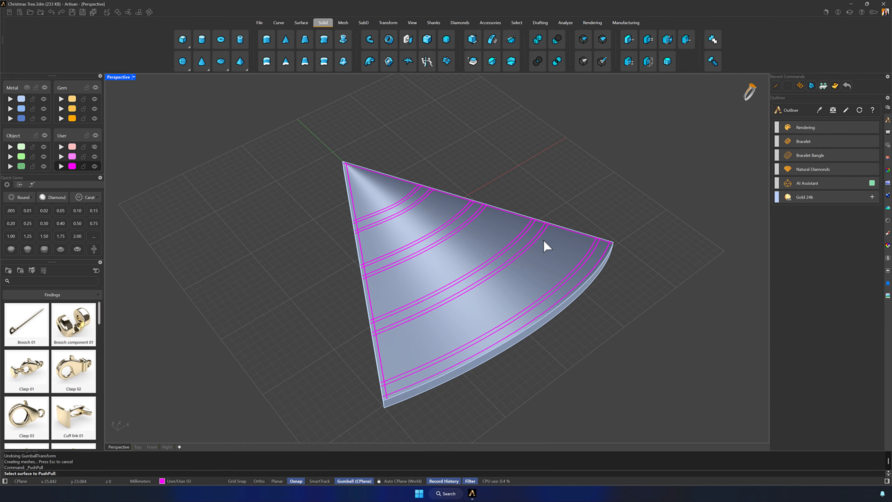
{"action": "scroll", "coordinate": [541, 309], "scroll_direction": "up", "scroll_amount": 6}
{"action": "left_click", "coordinate": [560, 280]}
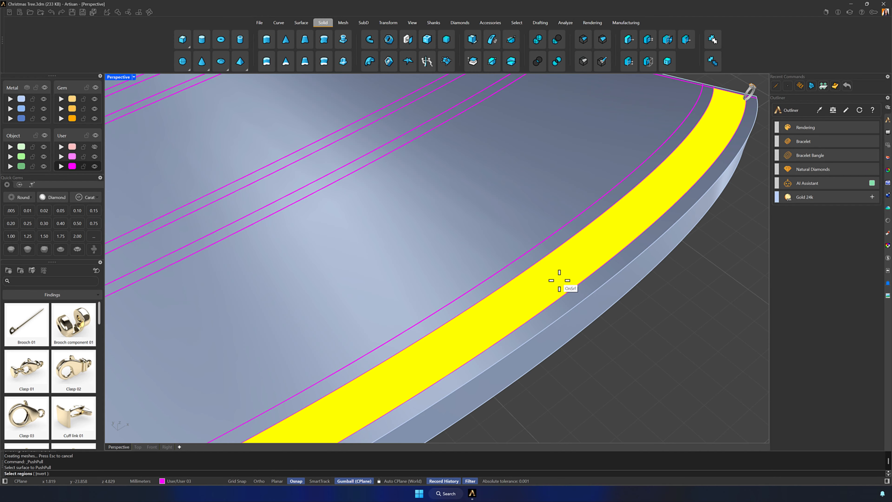
{"action": "scroll", "coordinate": [534, 279], "scroll_direction": "down", "scroll_amount": 5}
{"action": "scroll", "coordinate": [514, 261], "scroll_direction": "up", "scroll_amount": 5}
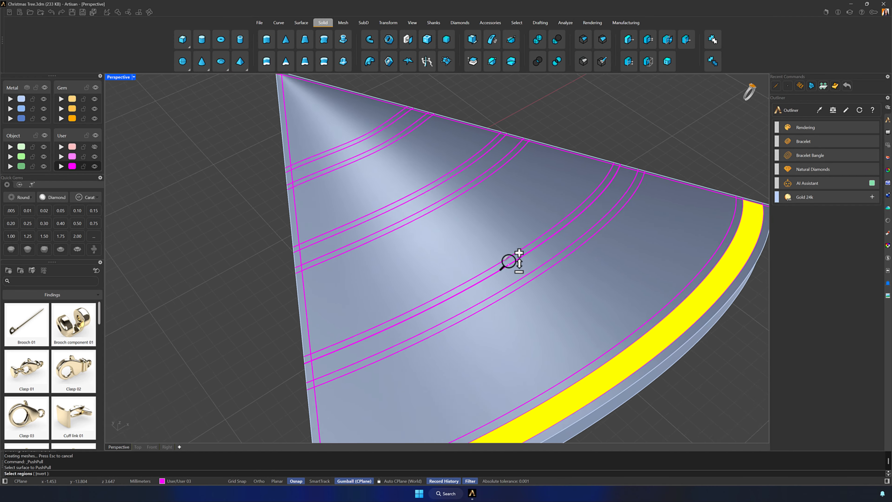
{"action": "left_click", "coordinate": [522, 269]}
{"action": "left_click", "coordinate": [390, 171]}
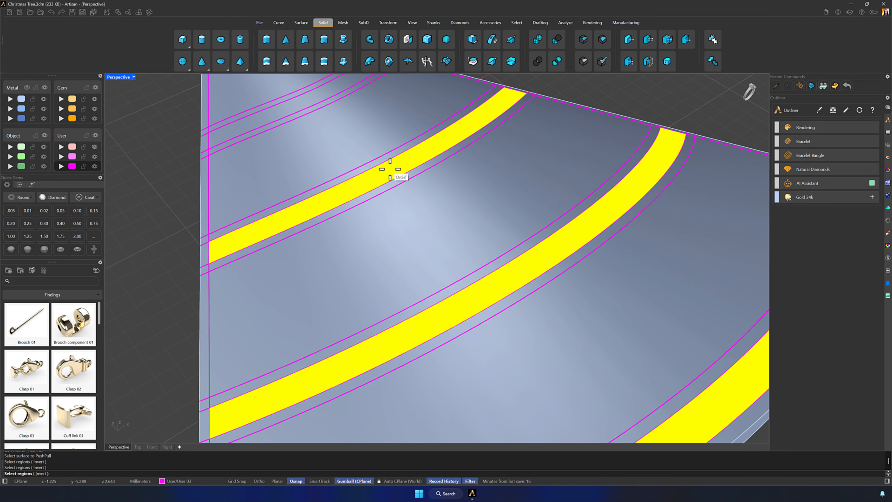
{"action": "right_click_drag", "start_coordinate": [392, 173], "coordinate": [425, 200], "text": "shift"}
{"action": "scroll", "coordinate": [392, 189], "scroll_direction": "down", "scroll_amount": 5}
{"action": "left_click", "coordinate": [371, 173]}
{"action": "scroll", "coordinate": [373, 173], "scroll_direction": "down", "scroll_amount": 2}
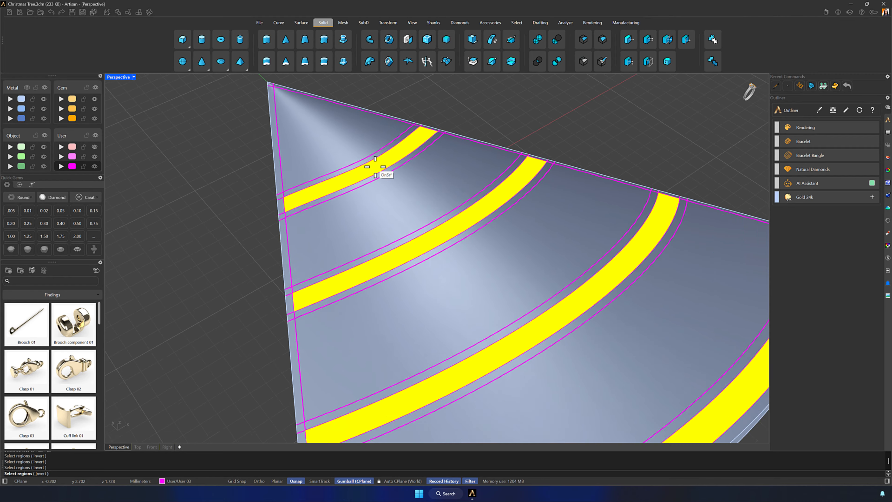
{"action": "scroll", "coordinate": [375, 167], "scroll_direction": "down", "scroll_amount": 2}
{"action": "right_click_drag", "start_coordinate": [518, 255], "coordinate": [528, 230]}
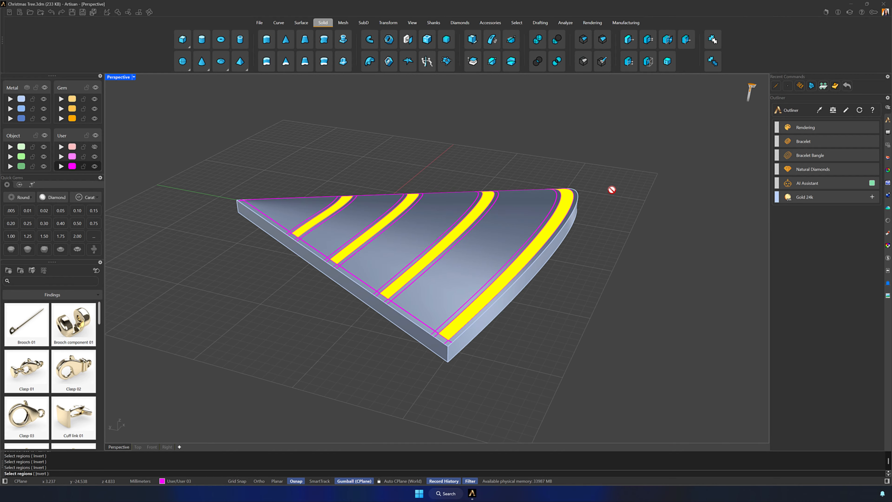
{"action": "key", "text": "Return"}
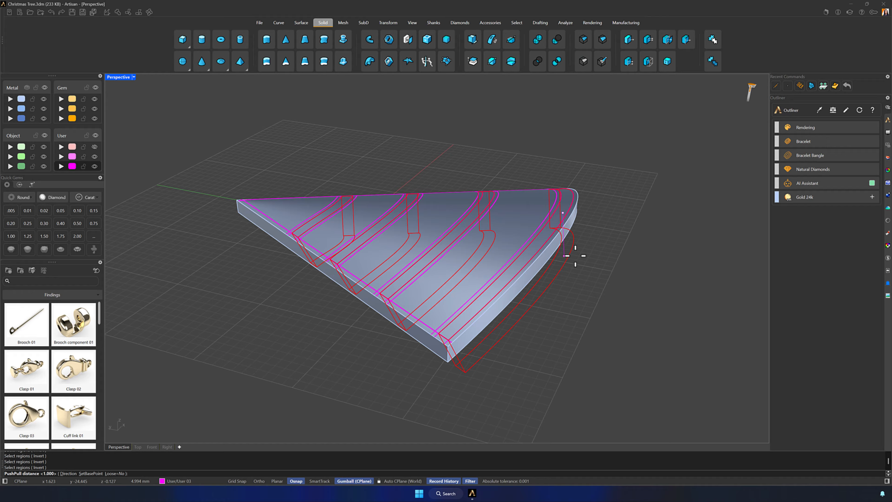
{"action": "type", "text": "0.3"}
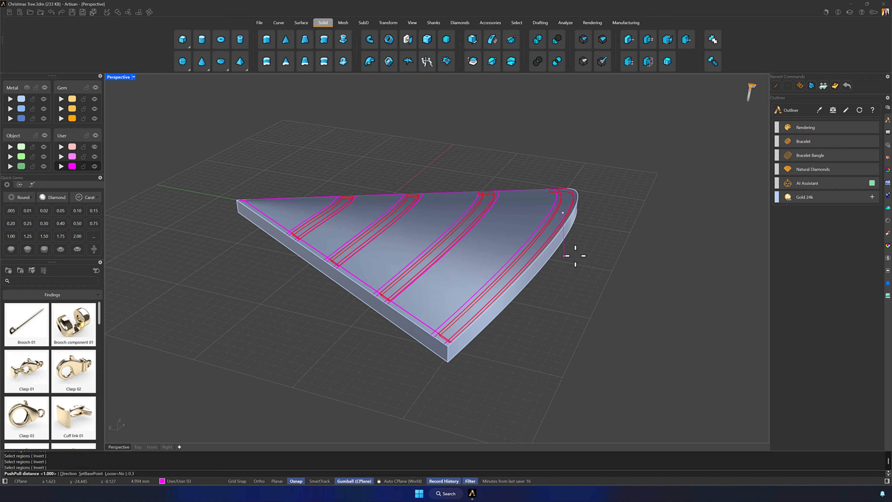
{"action": "type", "text": "5"}
{"action": "key", "text": "Return"}
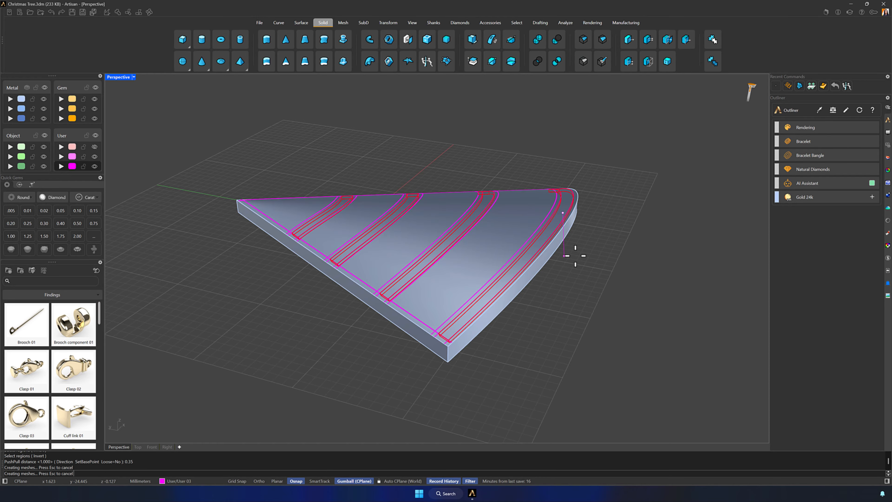
{"action": "right_click_drag", "start_coordinate": [638, 206], "coordinate": [478, 207]}
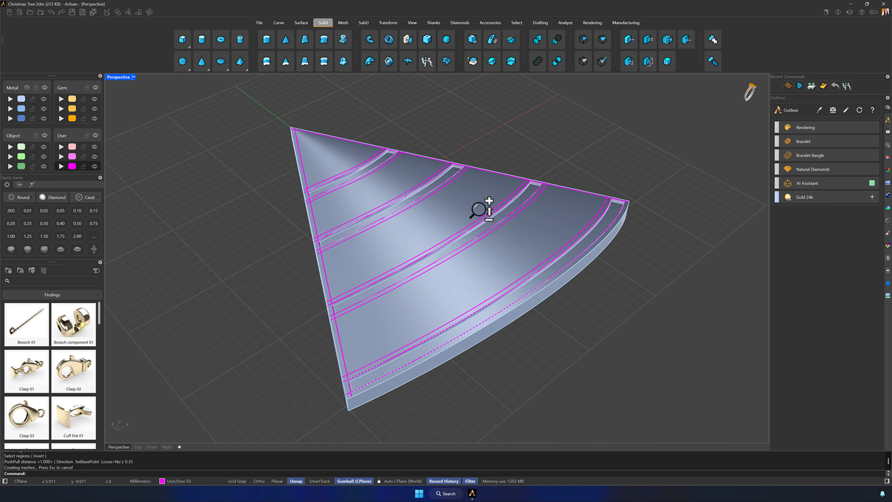
{"action": "scroll", "coordinate": [483, 197], "scroll_direction": "up", "scroll_amount": 5}
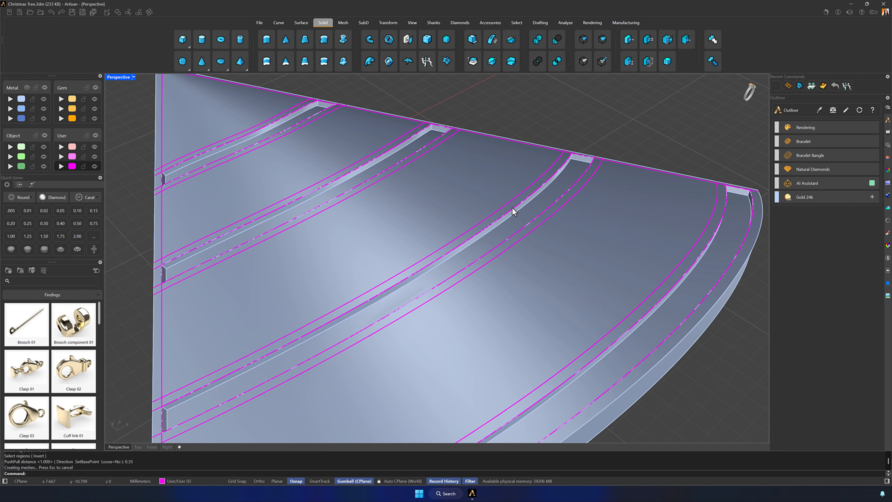
- Trim away the two alternate sections of the tree solid between bands, using the four band curves bordering those sections as cutters
{"action": "scroll", "coordinate": [513, 208], "scroll_direction": "down", "scroll_amount": 5}
{"action": "right_click_drag", "start_coordinate": [526, 210], "coordinate": [590, 246]}
{"action": "left_click", "coordinate": [462, 179]}
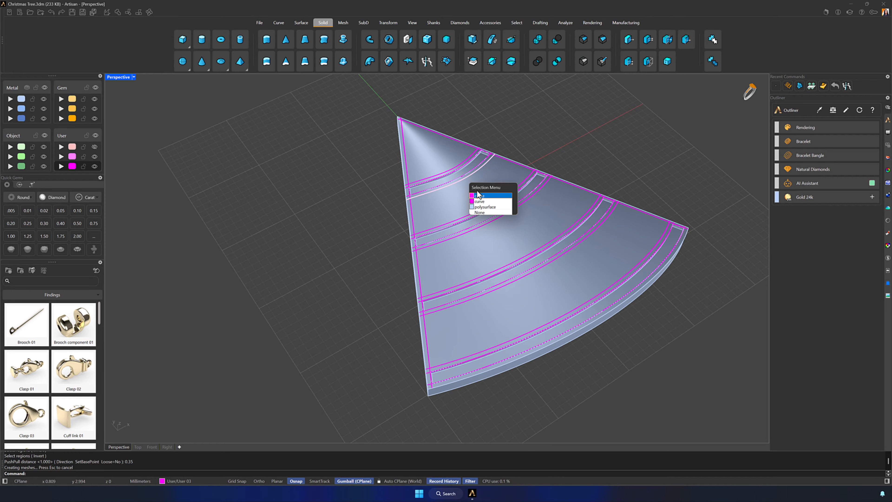
{"action": "left_click", "coordinate": [479, 195]}
{"action": "right_click_drag", "start_coordinate": [479, 195], "coordinate": [519, 196]}
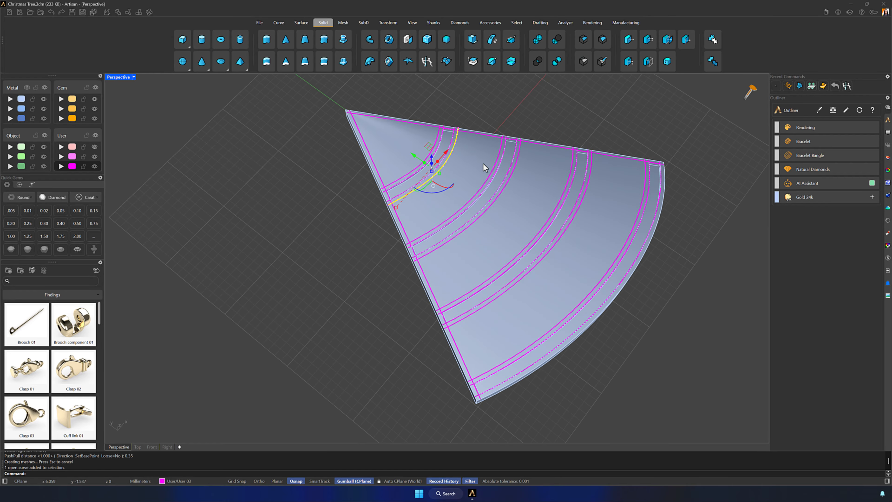
{"action": "scroll", "coordinate": [473, 173], "scroll_direction": "up", "scroll_amount": 3}
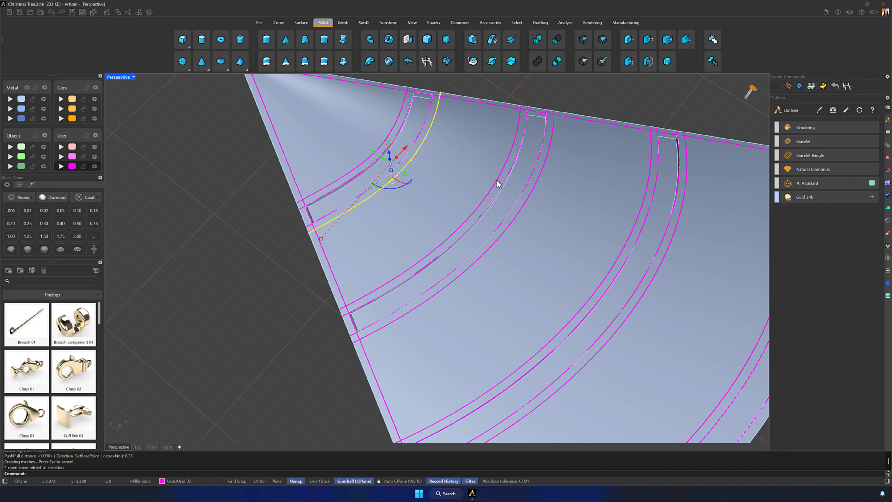
{"action": "left_click", "coordinate": [500, 188]}
{"action": "left_click", "coordinate": [515, 197]}
{"action": "scroll", "coordinate": [515, 199], "scroll_direction": "down", "scroll_amount": 5}
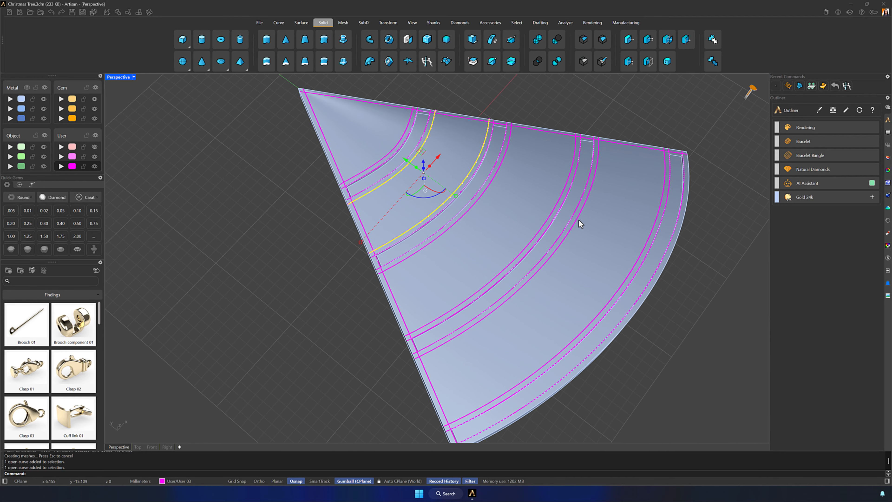
{"action": "left_click", "coordinate": [578, 220]}
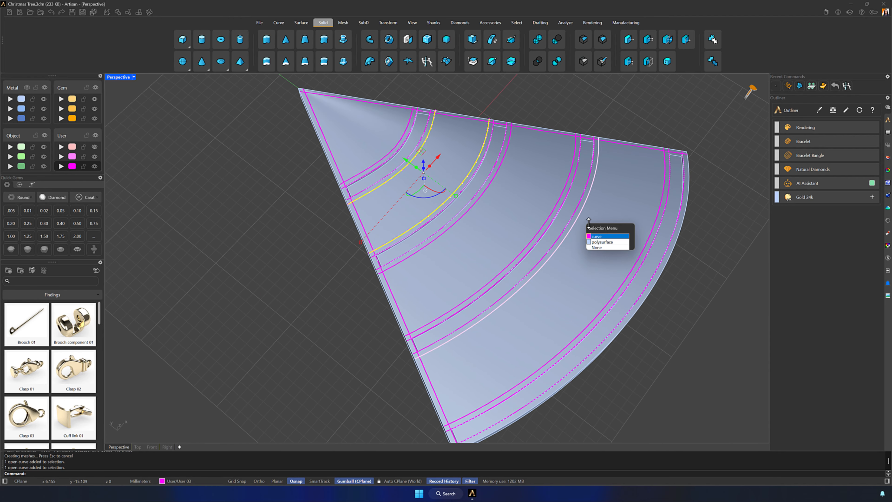
{"action": "left_click", "coordinate": [601, 237]}
{"action": "left_click", "coordinate": [662, 211]}
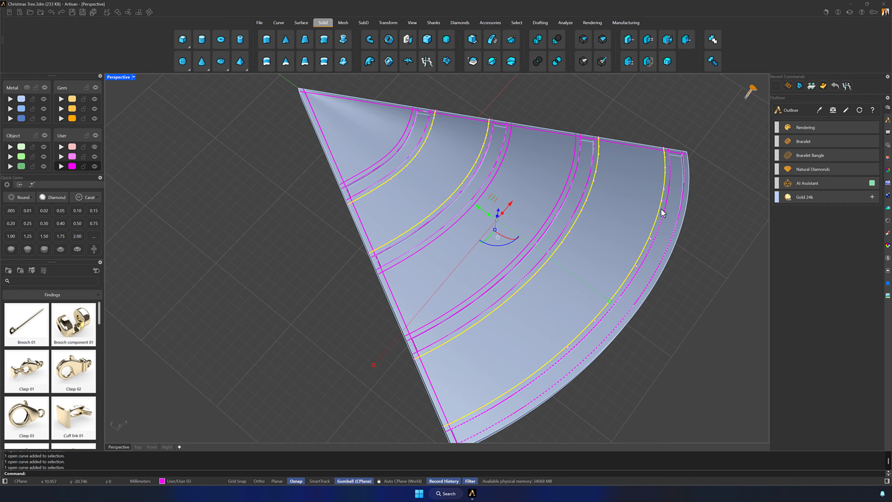
{"action": "double_click", "coordinate": [113, 77]}
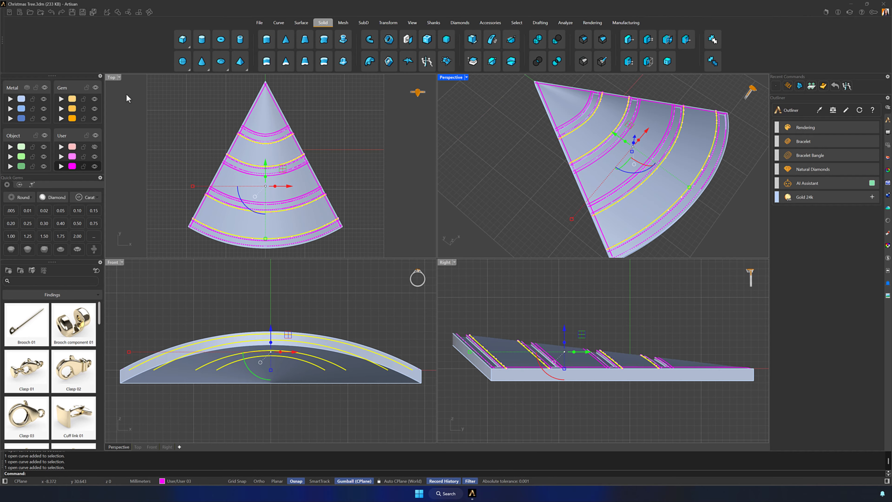
{"action": "left_click", "coordinate": [128, 12]}
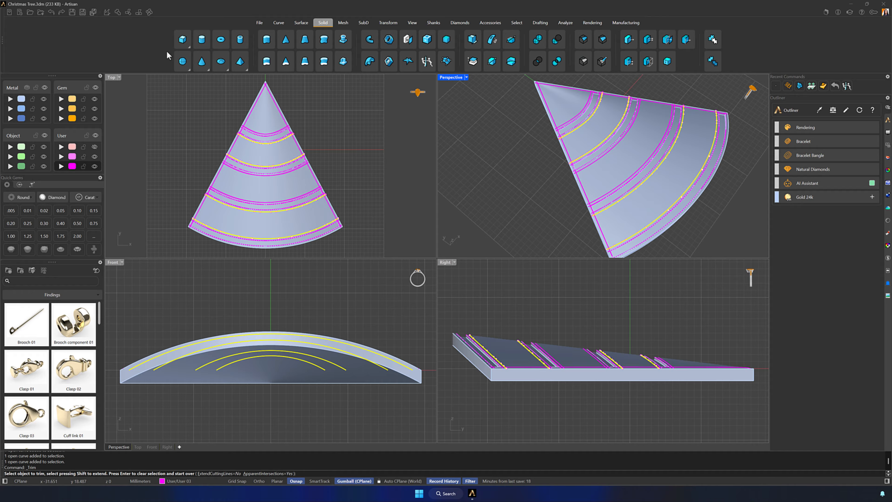
{"action": "left_click", "coordinate": [259, 157]}
{"action": "left_click", "coordinate": [265, 223]}
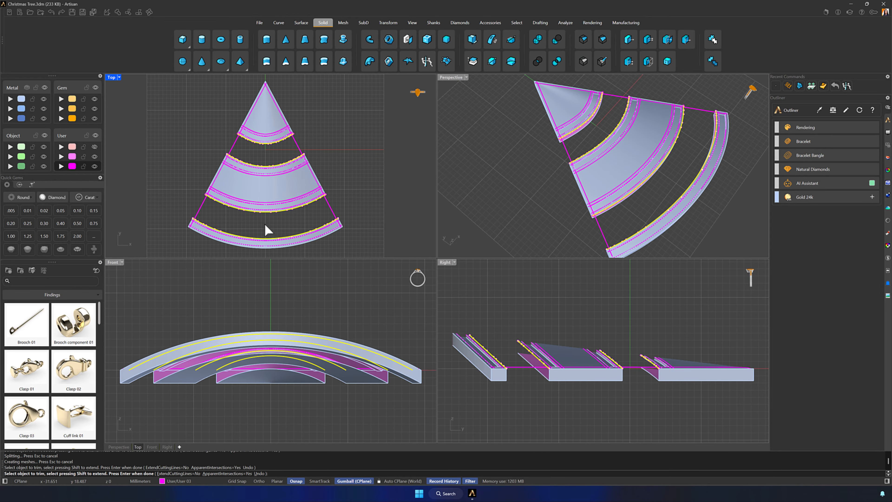
{"action": "key", "text": "Return"}
- Loft a Normal-style surface between the upper and lower arcs to close the open end of the tree's tip section
{"action": "right_click_drag", "start_coordinate": [571, 199], "coordinate": [617, 184]}
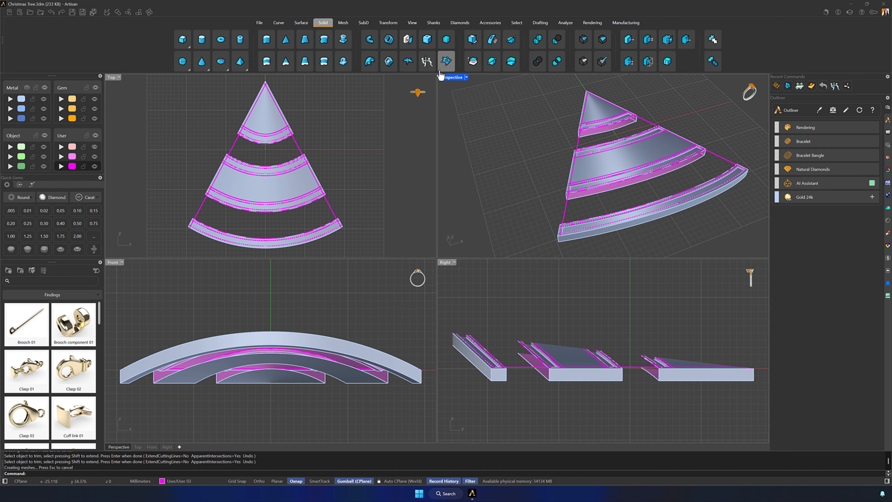
{"action": "double_click", "coordinate": [445, 79]}
{"action": "scroll", "coordinate": [477, 169], "scroll_direction": "up", "scroll_amount": 6}
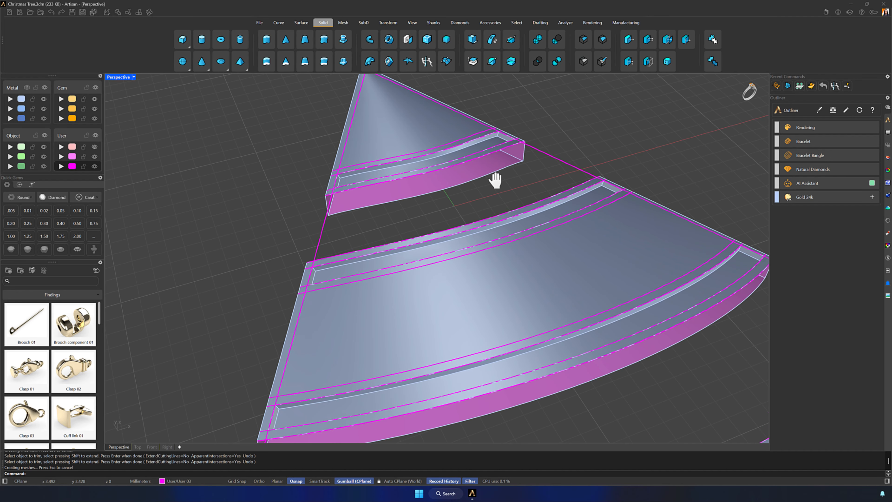
{"action": "left_click", "coordinate": [300, 23]}
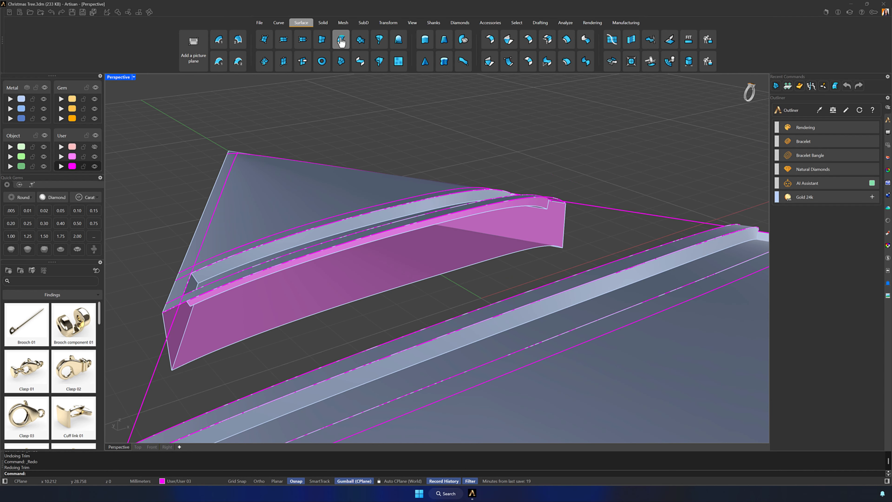
{"action": "left_click", "coordinate": [341, 40]}
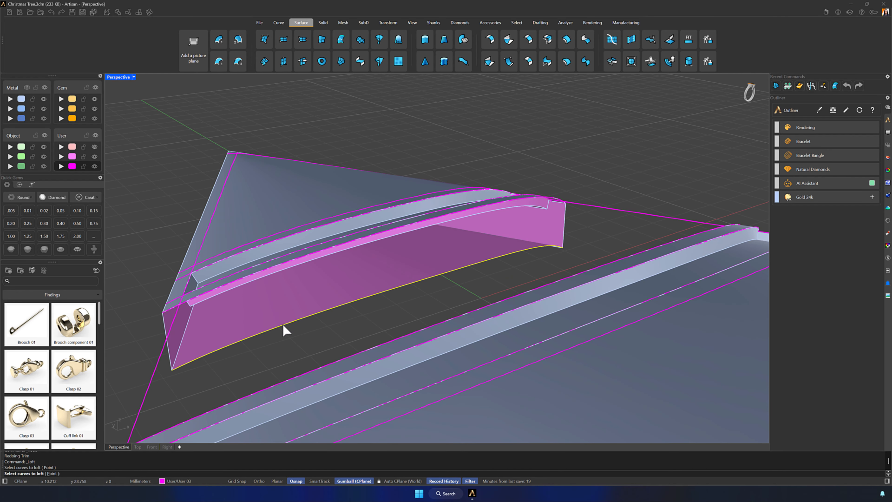
{"action": "left_click", "coordinate": [181, 309]}
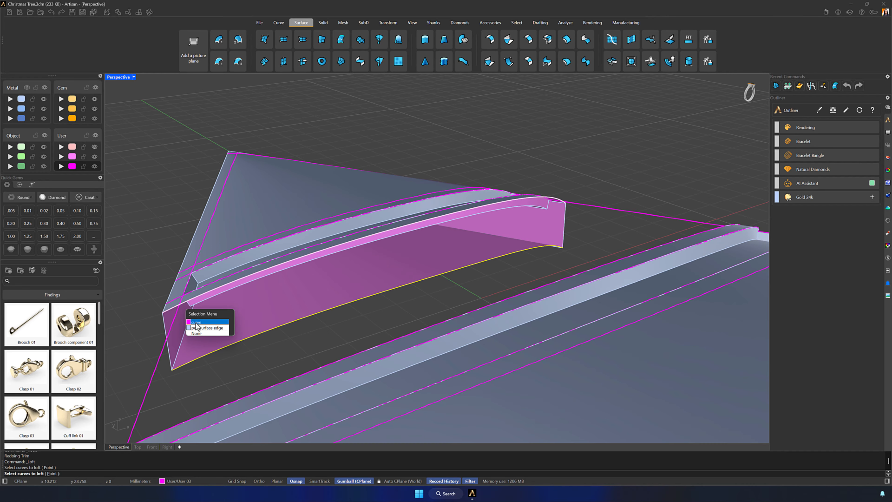
{"action": "left_click", "coordinate": [196, 323]}
{"action": "key", "text": "Return"}
{"action": "left_click", "coordinate": [629, 274]}
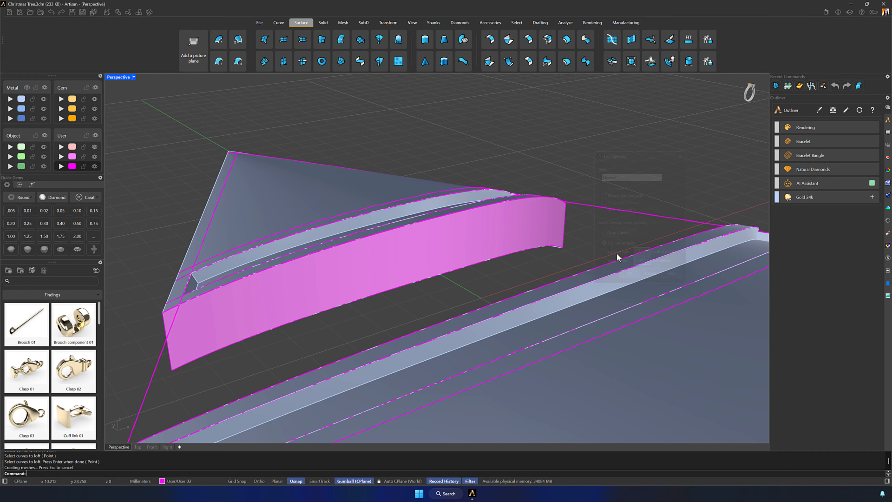
- Flip the direction of the tip section's lofted end wall and move it to the Metal 01 layer, made current
{"action": "right_click_drag", "start_coordinate": [601, 231], "coordinate": [567, 234]}
{"action": "scroll", "coordinate": [515, 163], "scroll_direction": "down", "scroll_amount": 7}
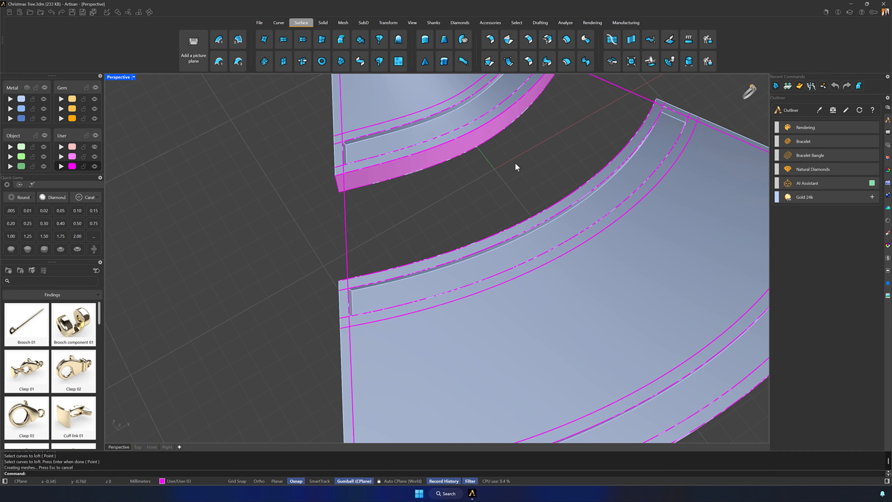
{"action": "scroll", "coordinate": [514, 162], "scroll_direction": "down", "scroll_amount": 5}
{"action": "right_click_drag", "start_coordinate": [522, 253], "coordinate": [530, 289]}
{"action": "left_click", "coordinate": [537, 310]}
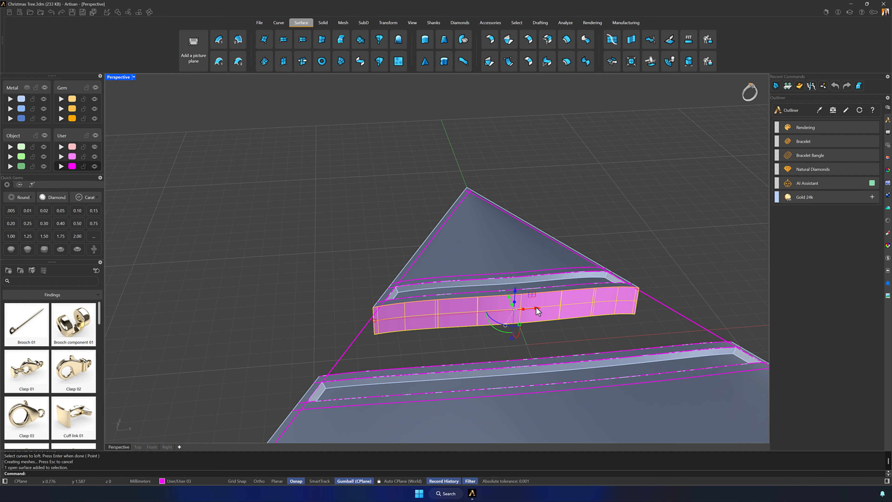
{"action": "left_click", "coordinate": [427, 315]}
{"action": "type", "text": "Flip"}
{"action": "key", "text": "Return"}
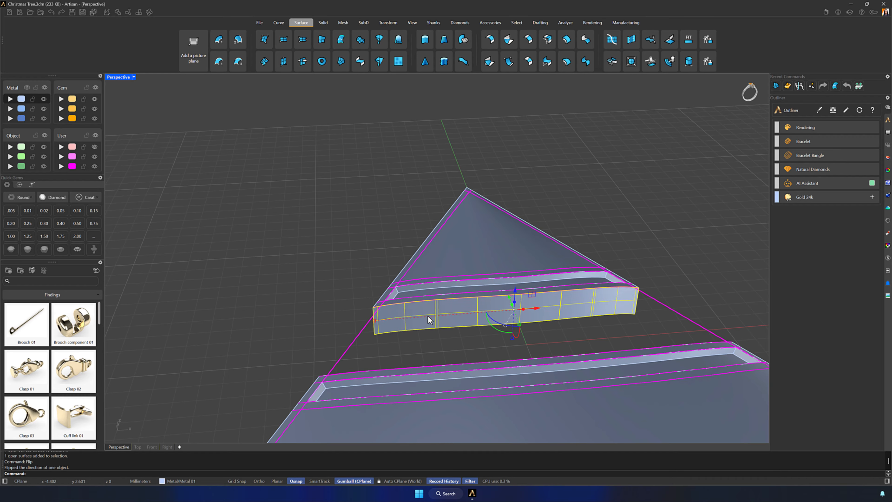
{"action": "key", "text": "Escape"}
- Loft a Normal-style surface across the open end of the middle section that faces the tree's tip
{"action": "right_click_drag", "start_coordinate": [593, 194], "coordinate": [625, 309]}
{"action": "scroll", "coordinate": [382, 162], "scroll_direction": "up", "scroll_amount": 3}
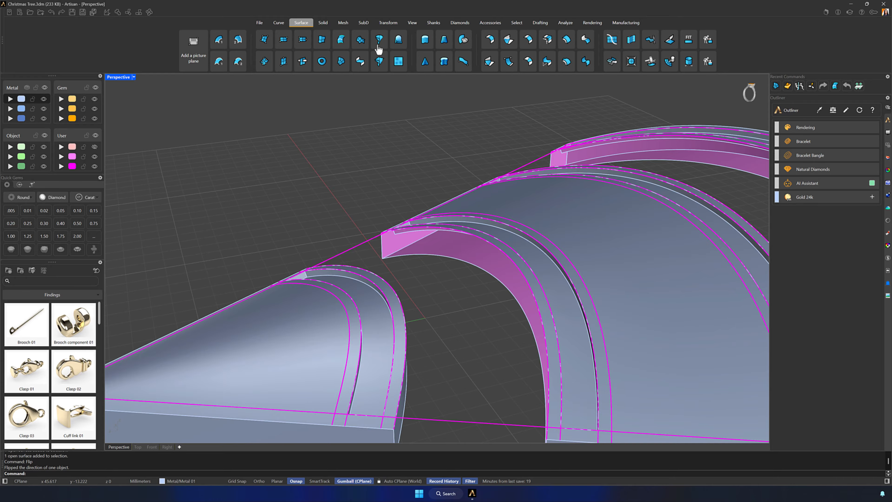
{"action": "left_click", "coordinate": [340, 39]}
{"action": "left_click", "coordinate": [417, 255]}
{"action": "left_click", "coordinate": [513, 261]}
{"action": "left_click", "coordinate": [550, 279]}
{"action": "key", "text": "Return"}
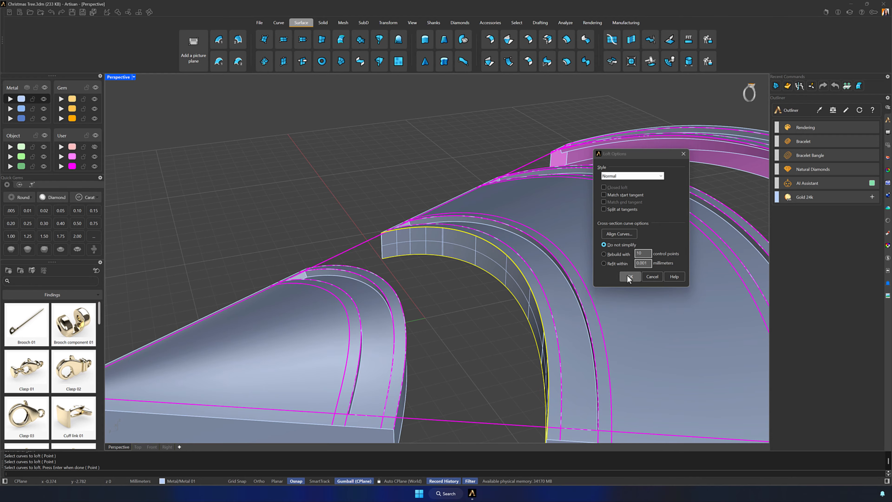
{"action": "left_click", "coordinate": [629, 276]}
- Loft a surface across the open inner side of the tree's lowest strip, facing the middle section
{"action": "mouse_move", "coordinate": [634, 263]}
{"action": "right_mouse_down", "text": "shift"}
{"action": "mouse_move", "coordinate": [545, 243]}
{"action": "mouse_move", "coordinate": [618, 258]}
{"action": "right_mouse_up", "text": "shift"}
{"action": "left_click", "coordinate": [682, 227]}
{"action": "key", "text": "Escape"}
{"action": "left_click", "coordinate": [343, 40]}
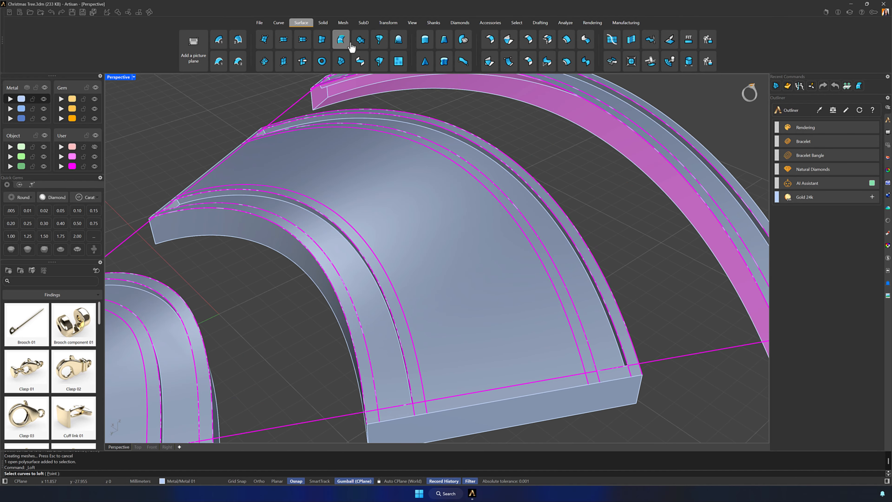
{"action": "left_click", "coordinate": [716, 246]}
{"action": "left_click", "coordinate": [726, 230]}
{"action": "left_click", "coordinate": [737, 247]}
{"action": "right_click", "coordinate": [738, 247]}
{"action": "left_click", "coordinate": [629, 277]}
- Loft a surface across the middle section's remaining open end, facing the tree's lowest strip
{"action": "right_click_drag", "start_coordinate": [630, 281], "coordinate": [506, 329]}
{"action": "right_click", "coordinate": [506, 329]}
{"action": "left_click", "coordinate": [506, 329]}
{"action": "left_click", "coordinate": [501, 287]}
{"action": "left_click", "coordinate": [514, 305]}
{"action": "right_click", "coordinate": [514, 305]}
{"action": "left_click", "coordinate": [630, 276]}
- Flip the direction of the lofted wall on the middle section's lower end
{"action": "left_click", "coordinate": [568, 276]}
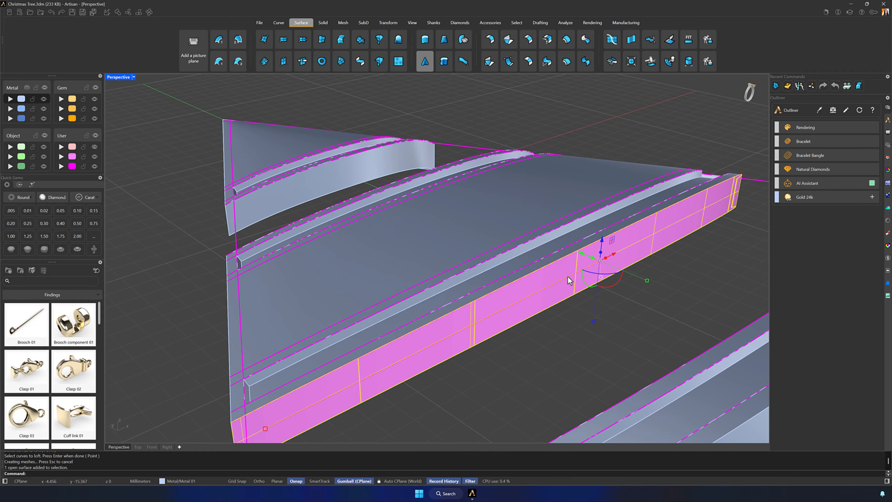
{"action": "type", "text": "flip"}
{"action": "key", "text": "Return"}
{"action": "left_click", "coordinate": [558, 335]}
- Join the lofted end wall to the tip section of the tree
{"action": "right_click_drag", "start_coordinate": [558, 335], "coordinate": [582, 291]}
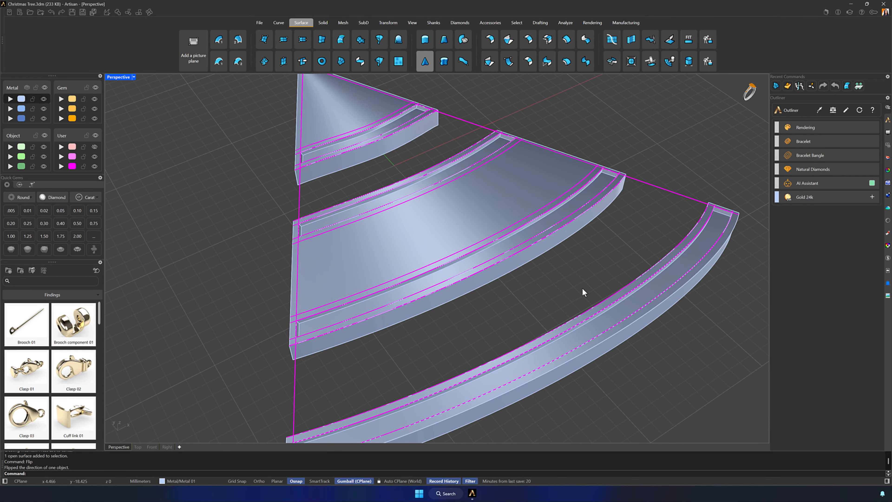
{"action": "left_click", "coordinate": [395, 141]}
{"action": "left_click", "coordinate": [348, 96], "text": "shift"}
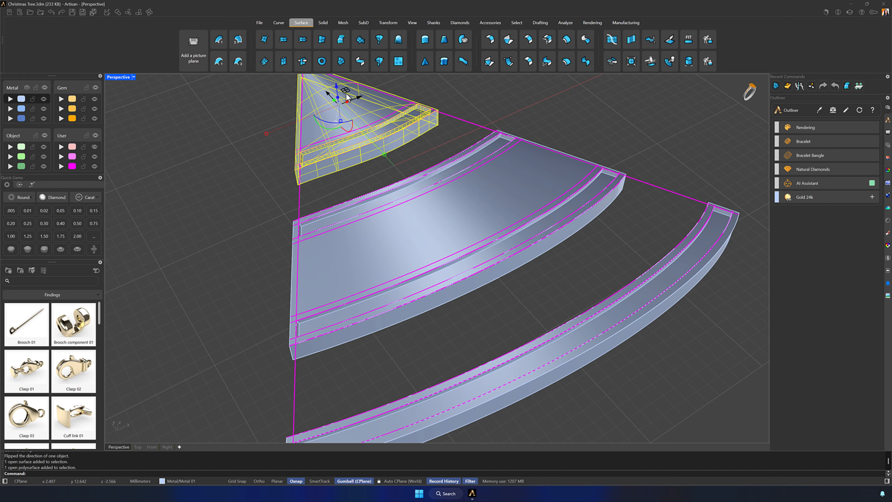
{"action": "left_click", "coordinate": [118, 12]}
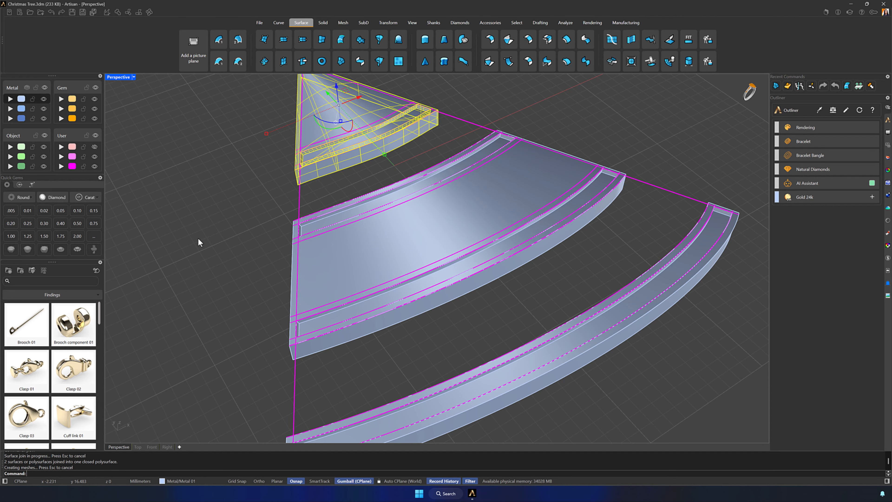
- Join both lofted end walls to the middle section of the tree
{"action": "left_click", "coordinate": [413, 255]}
{"action": "left_click", "coordinate": [435, 299]}
{"action": "right_click_drag", "start_coordinate": [434, 300], "coordinate": [341, 302]}
{"action": "left_click", "coordinate": [310, 303], "text": "shift"}
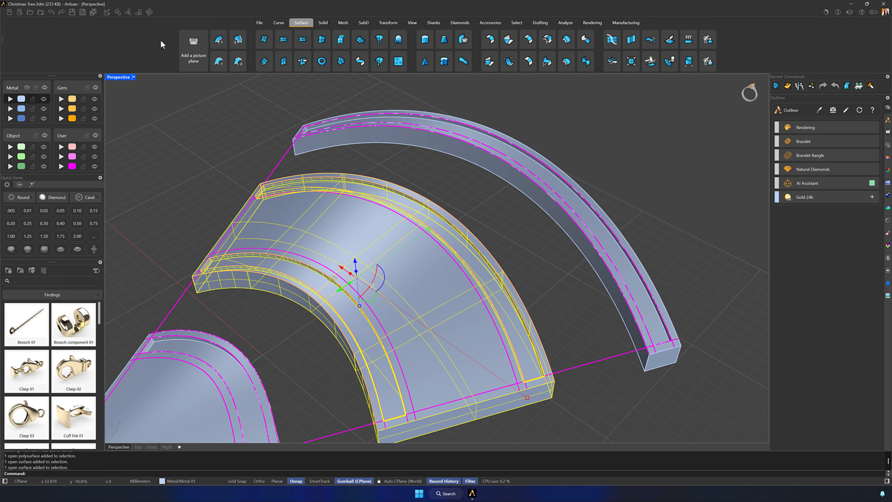
{"action": "left_click", "coordinate": [118, 13]}
- Join the lofted inner wall to the tree's lowest strip
{"action": "left_click", "coordinate": [385, 134]}
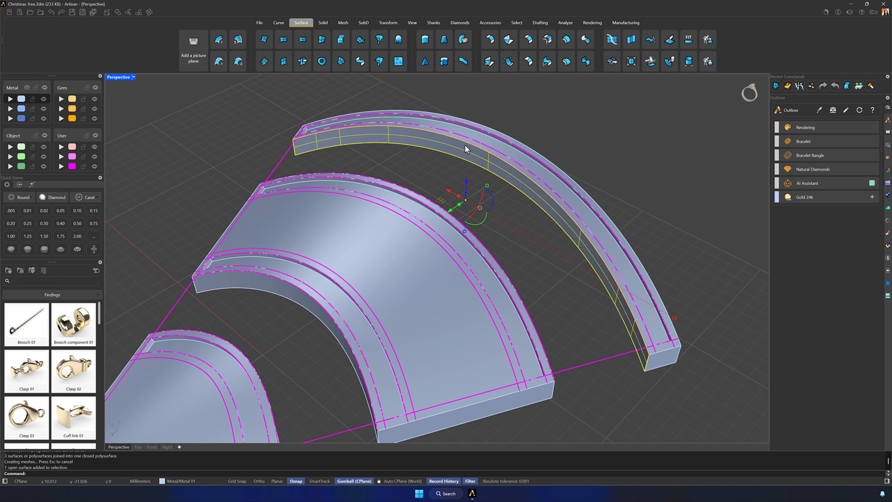
{"action": "left_click", "coordinate": [484, 140], "text": "shift"}
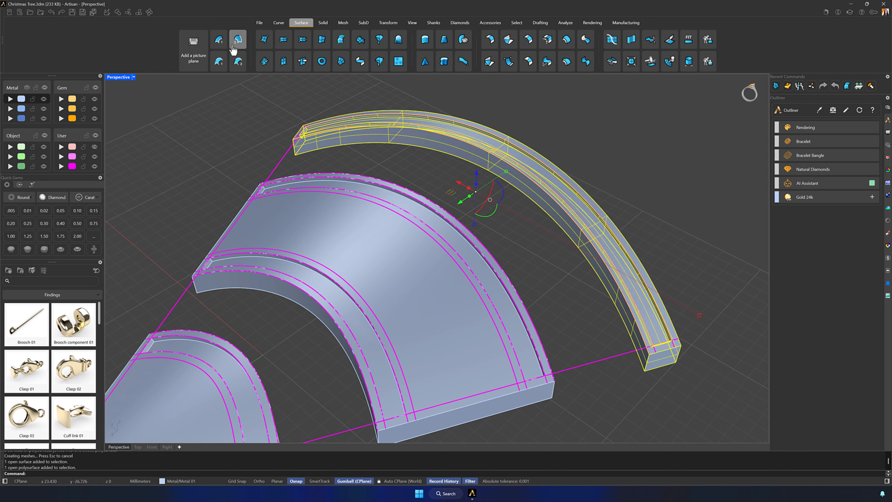
{"action": "left_click", "coordinate": [118, 14]}
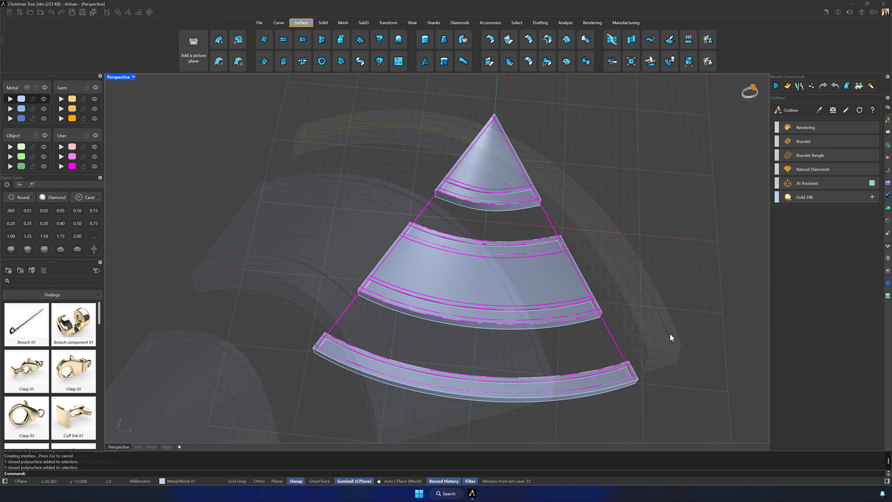
- PushPull the triangular region on the tip section's upper face 0.5 mm into the solid
{"action": "left_click", "coordinate": [323, 25]}
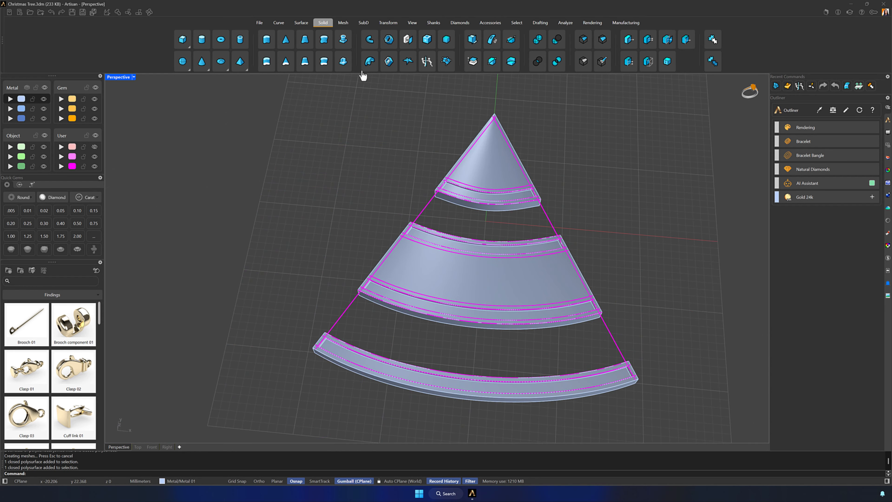
{"action": "left_click", "coordinate": [427, 63]}
{"action": "left_click", "coordinate": [500, 156]}
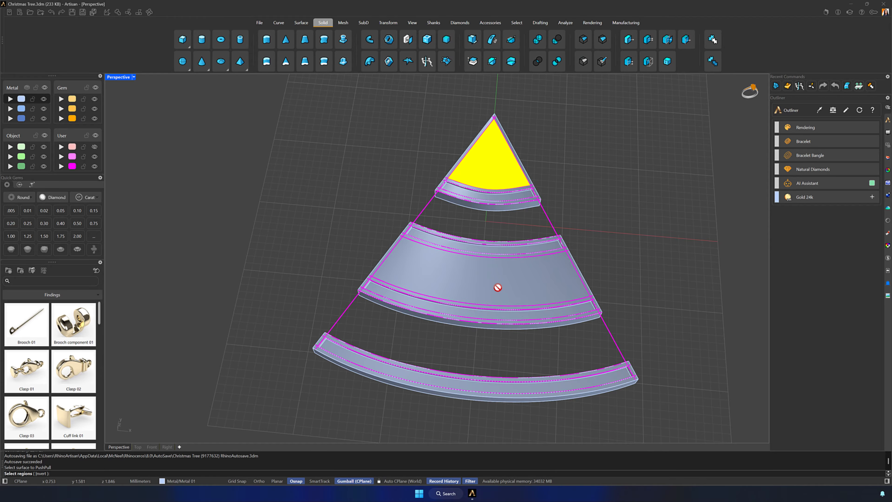
{"action": "right_click_drag", "start_coordinate": [503, 225], "coordinate": [563, 225]}
{"action": "key", "text": "Return"}
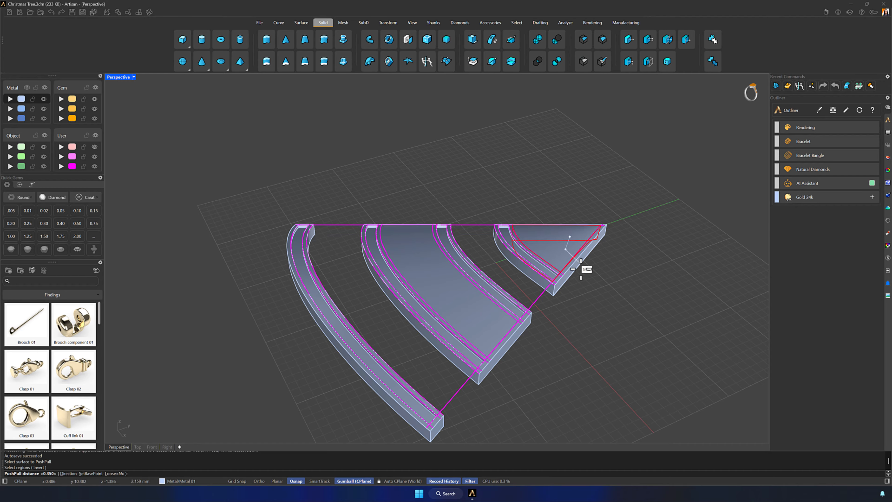
{"action": "type", "text": "0.5"}
{"action": "key", "text": "Return"}
- PushPull the large central region of the middle section's upper face 0.35 mm into the solid
{"action": "key", "text": "Return"}
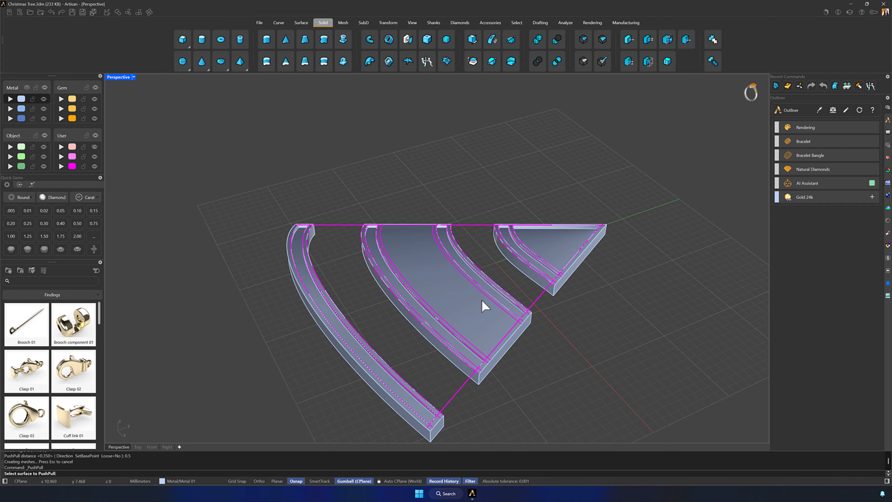
{"action": "left_click", "coordinate": [472, 305]}
{"action": "key", "text": "Return"}
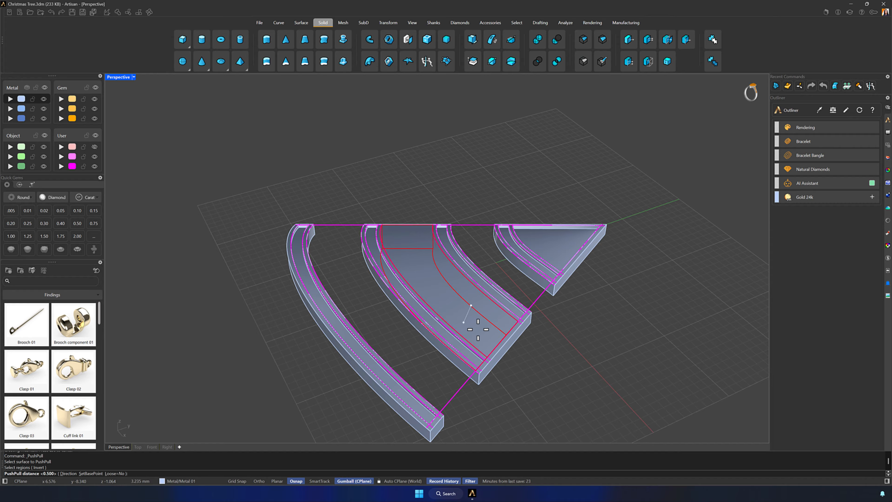
{"action": "type", "text": "0.35"}
{"action": "key", "text": "Return"}
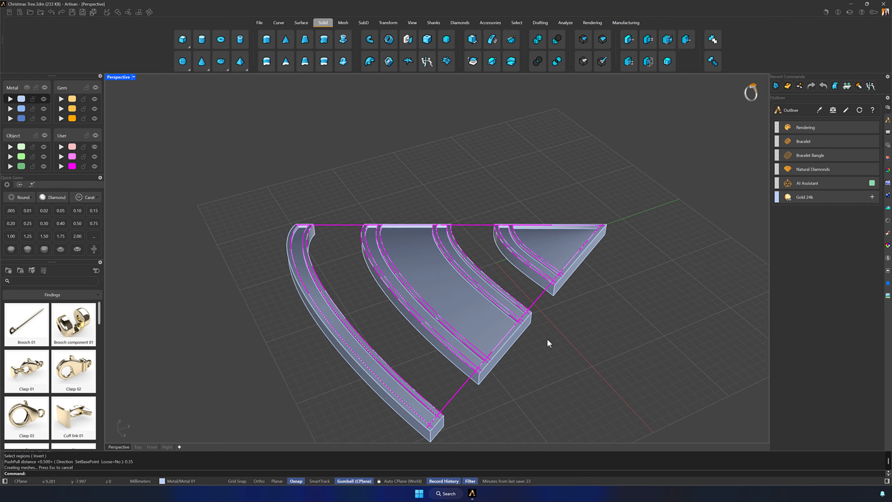
- Extract the lengthwise isocurve through the middle of the recessed floor of the tree's lowest strip
{"action": "right_click_drag", "start_coordinate": [511, 316], "coordinate": [609, 258]}
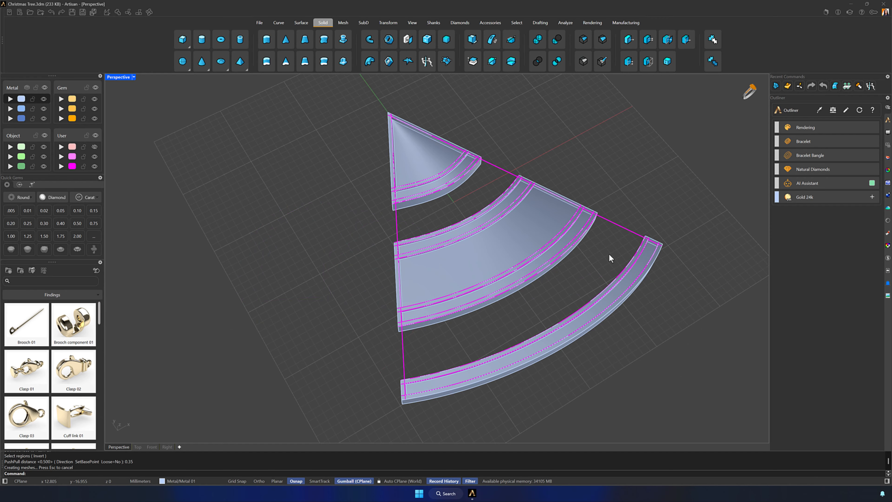
{"action": "left_click", "coordinate": [278, 23]}
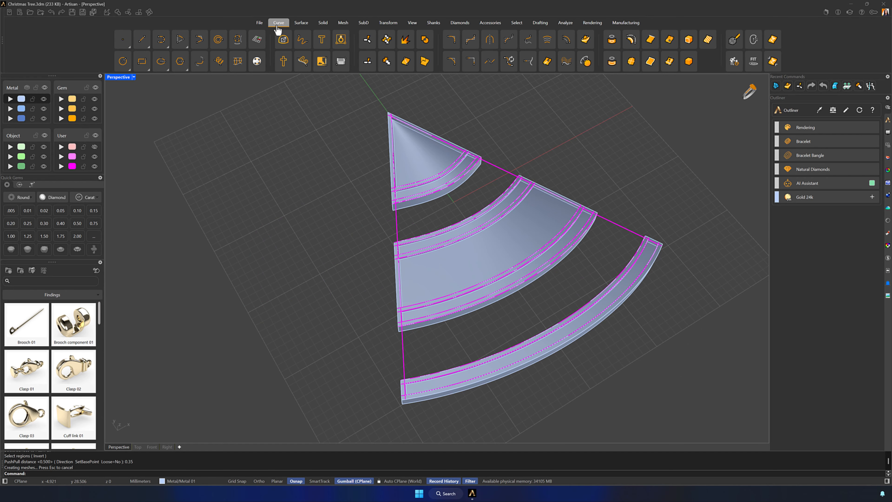
{"action": "left_click", "coordinate": [669, 42]}
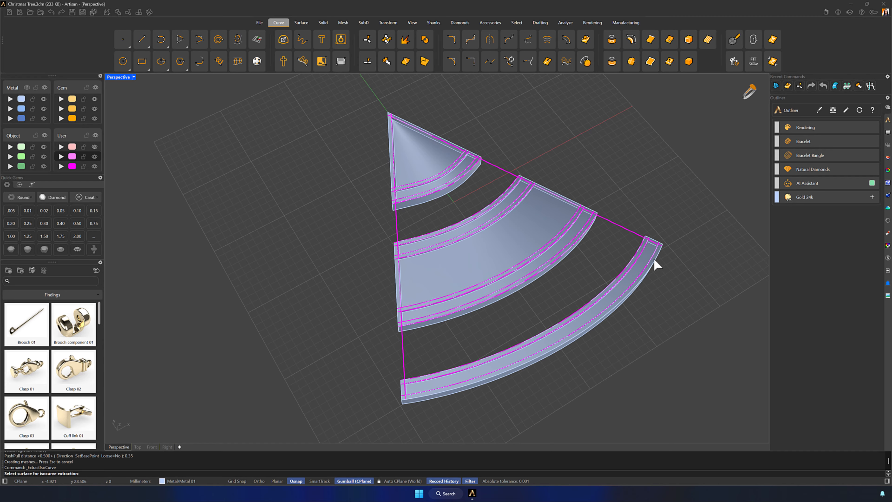
{"action": "scroll", "coordinate": [696, 252], "scroll_direction": "up", "scroll_amount": 5}
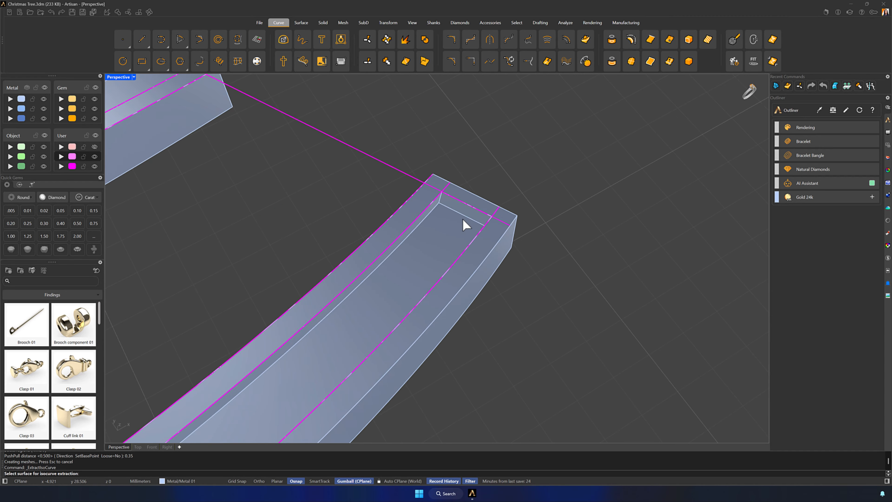
{"action": "left_click", "coordinate": [456, 220]}
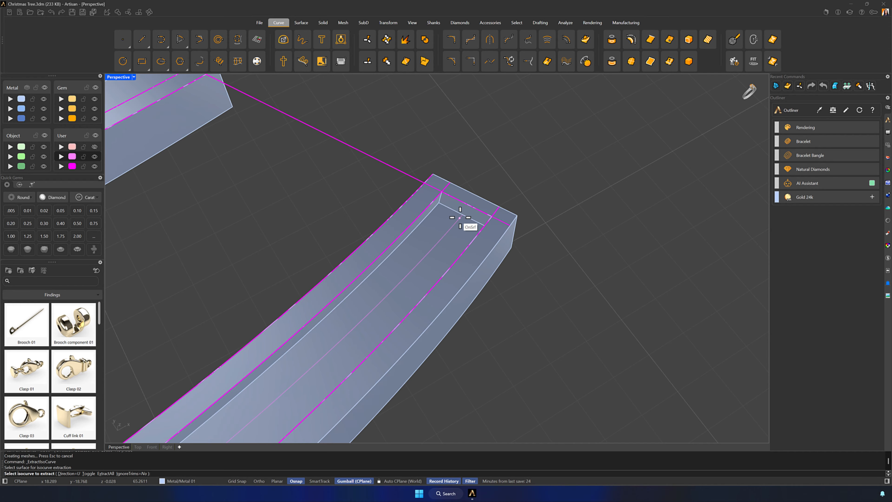
{"action": "left_click", "coordinate": [462, 214]}
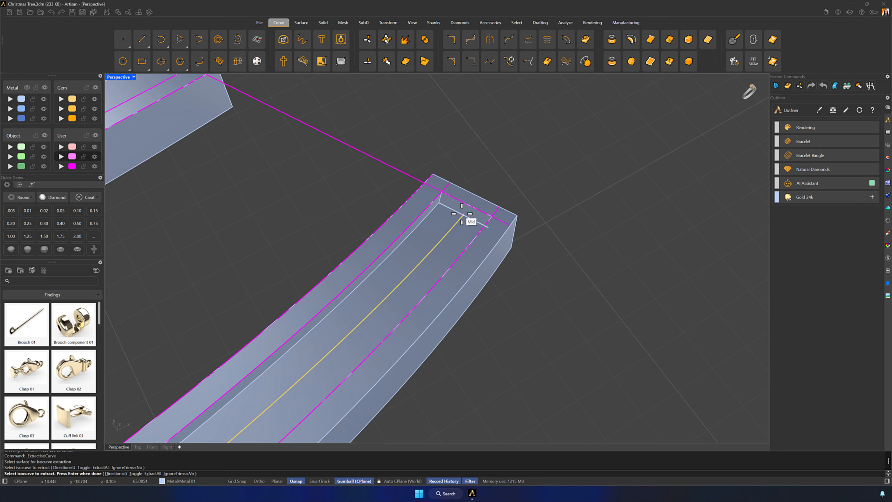
{"action": "right_click", "coordinate": [462, 214]}
{"action": "scroll", "coordinate": [462, 214], "scroll_direction": "down", "scroll_amount": 4}
{"action": "right_click_drag", "start_coordinate": [311, 211], "coordinate": [540, 320], "text": "shift"}
{"action": "right_click", "coordinate": [468, 301]}
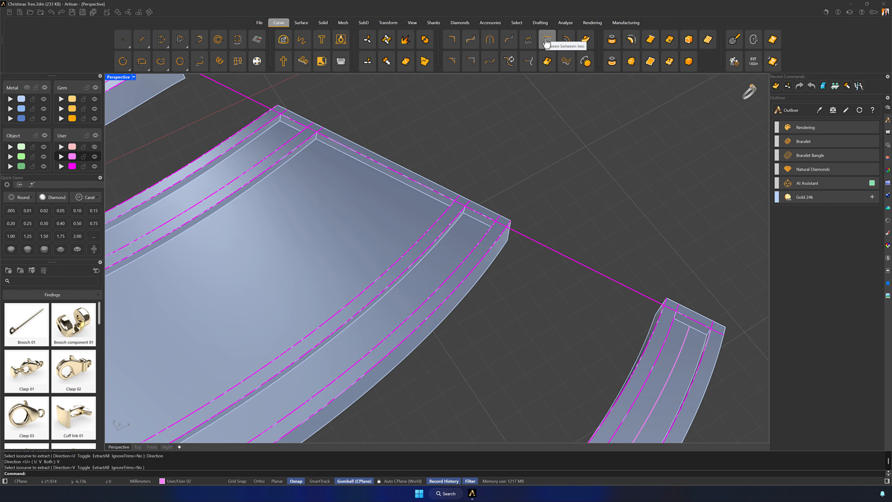
- Tween one curve between the two long edge curves of the middle section's lower groove
{"action": "left_click", "coordinate": [546, 41]}
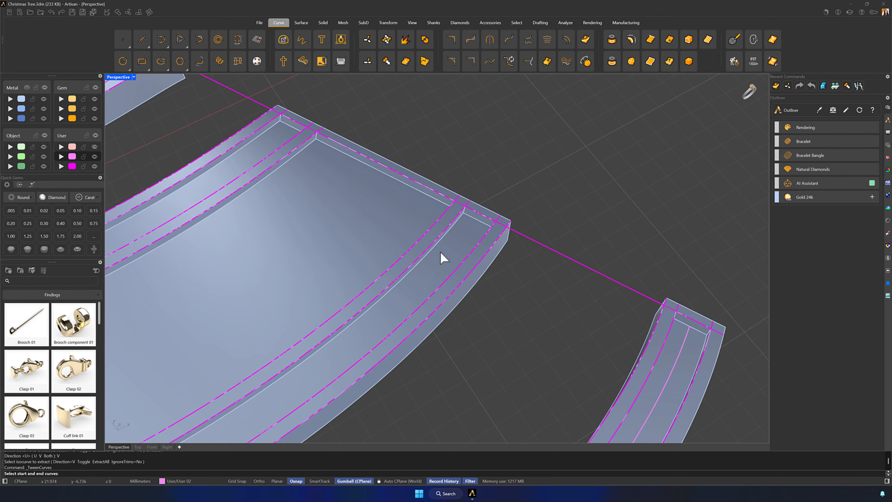
{"action": "right_click_drag", "start_coordinate": [426, 293], "coordinate": [482, 263]}
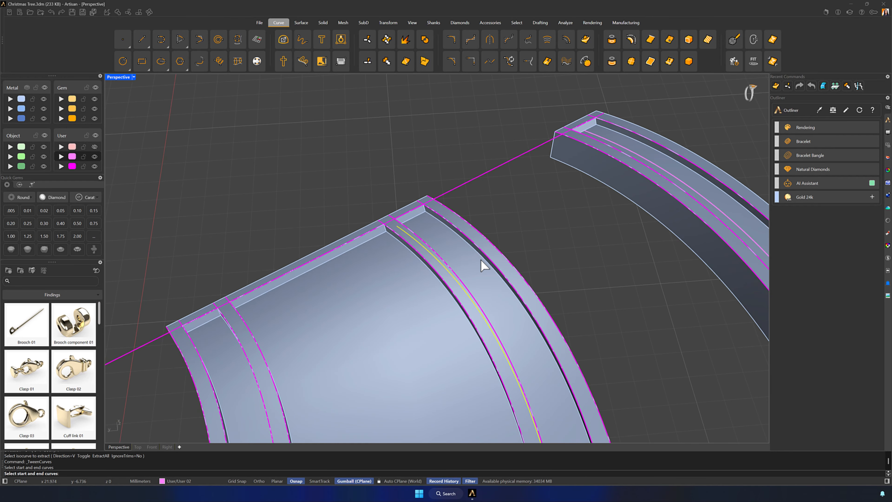
{"action": "left_click", "coordinate": [481, 258]}
{"action": "key", "text": "Return"}
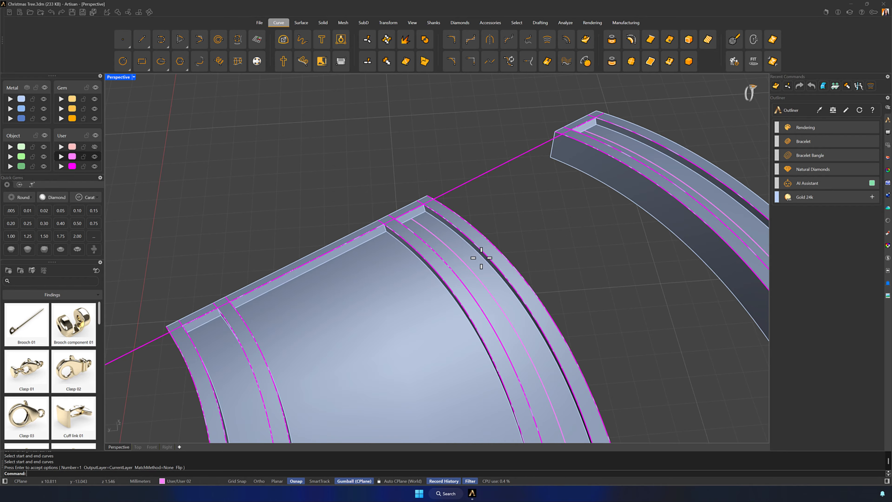
- Tween one curve between the long edge curves of the middle section's upper groove
{"action": "right_click_drag", "start_coordinate": [491, 286], "coordinate": [305, 243]}
{"action": "key", "text": "Return"}
{"action": "left_click", "coordinate": [277, 202]}
{"action": "left_click", "coordinate": [296, 262]}
{"action": "key", "text": "Return"}
- Tween one curve between the two long edge curves of the tip section's groove
{"action": "right_click_drag", "start_coordinate": [462, 215], "coordinate": [278, 273], "text": "shift"}
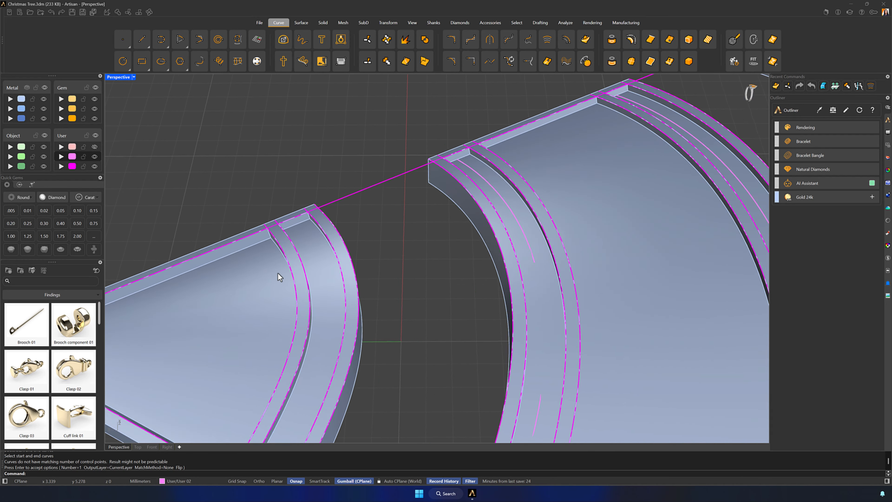
{"action": "scroll", "coordinate": [278, 273], "scroll_direction": "up", "scroll_amount": 4}
{"action": "key", "text": "Return"}
{"action": "left_click", "coordinate": [346, 204]}
{"action": "right_click_drag", "start_coordinate": [404, 267], "coordinate": [332, 291]}
{"action": "left_click", "coordinate": [277, 159]}
{"action": "key", "text": "Return"}
{"action": "scroll", "coordinate": [288, 186], "scroll_direction": "down", "scroll_amount": 8}
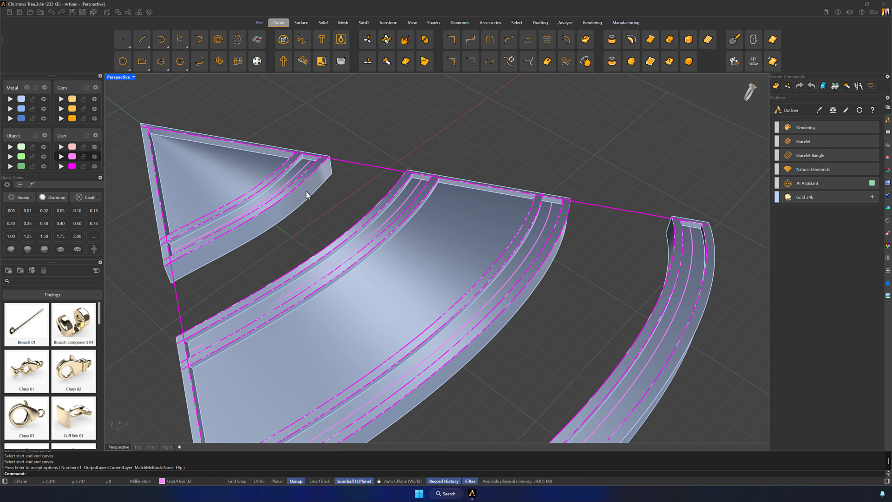
- Lay round diamonds along the lowest strip's centre curve with Gems on Curve, using the recessed floor as the reference surface
{"action": "right_click_drag", "start_coordinate": [306, 191], "coordinate": [414, 196]}
{"action": "scroll", "coordinate": [533, 341], "scroll_direction": "down", "scroll_amount": 6}
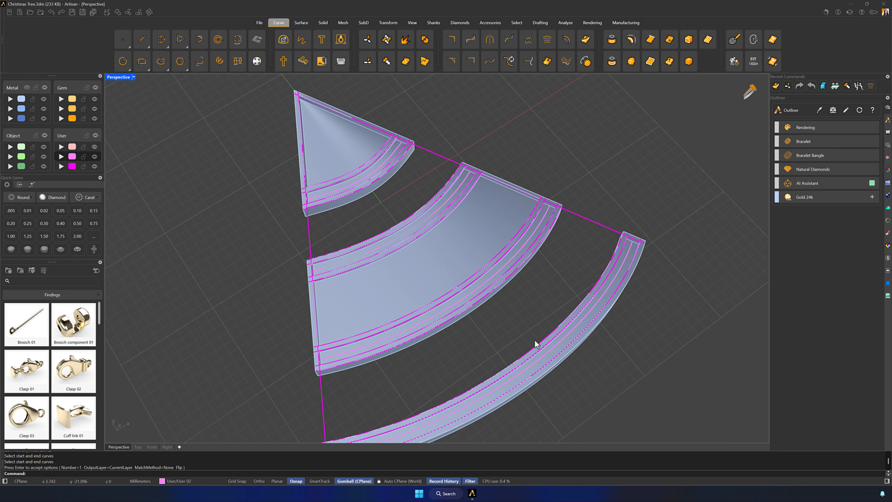
{"action": "right_click_drag", "start_coordinate": [534, 340], "coordinate": [541, 314], "text": "shift"}
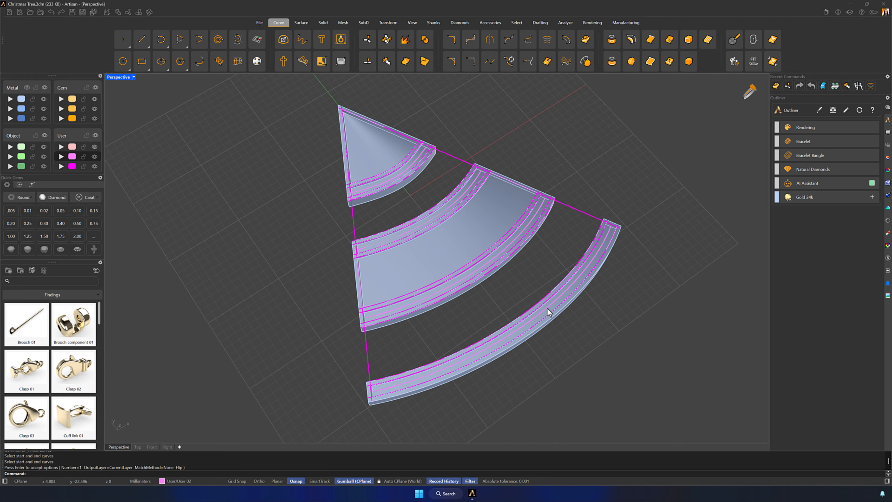
{"action": "left_click", "coordinate": [547, 308]}
{"action": "left_click", "coordinate": [568, 326]}
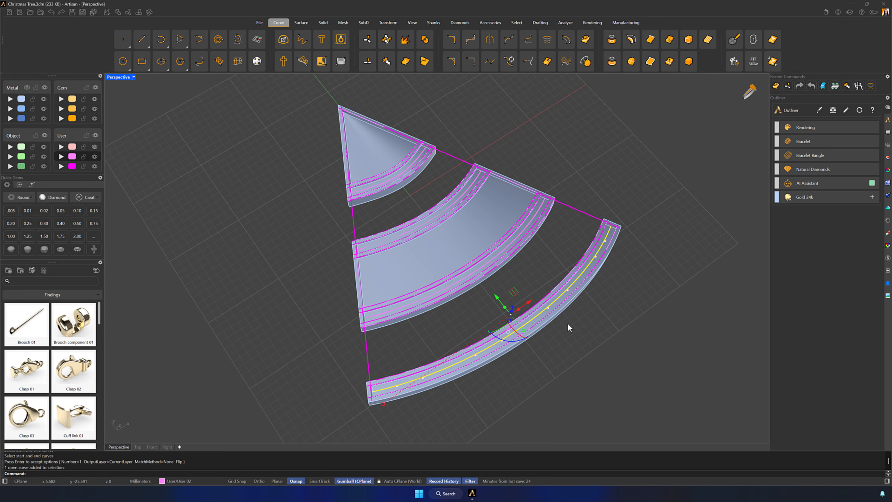
{"action": "left_click", "coordinate": [460, 22]}
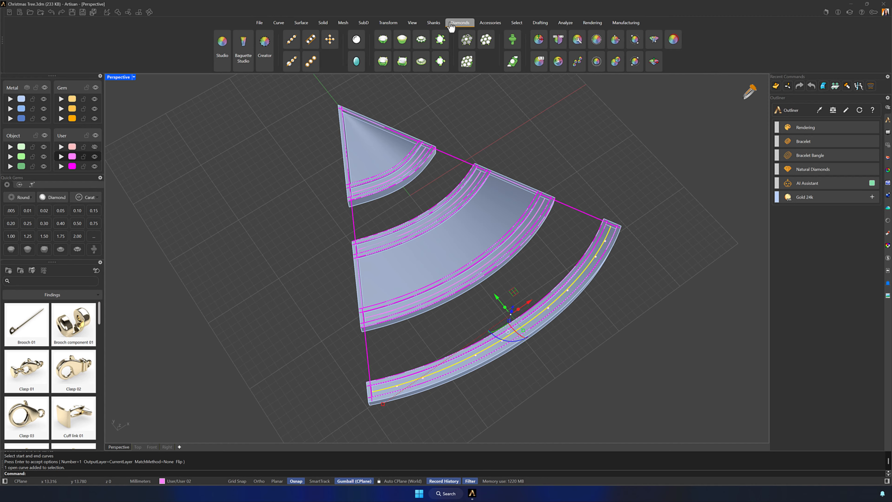
{"action": "left_click", "coordinate": [291, 41]}
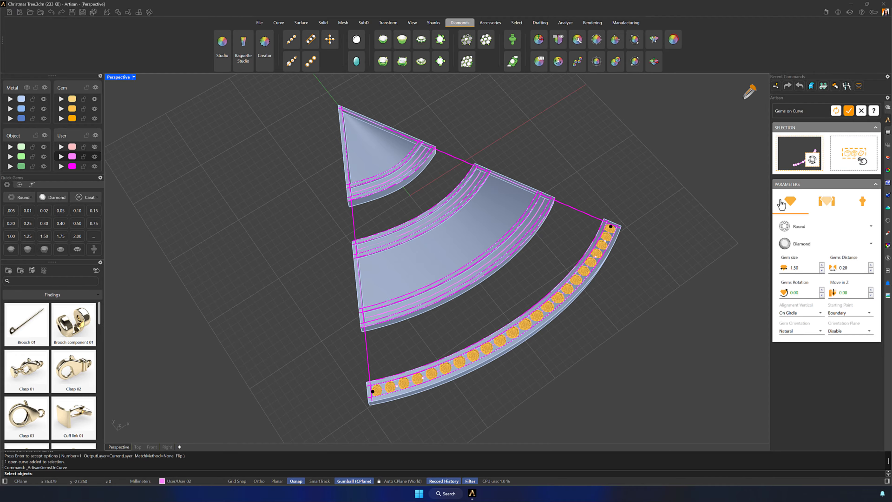
{"action": "scroll", "coordinate": [679, 252], "scroll_direction": "up", "scroll_amount": 5}
{"action": "left_click", "coordinate": [427, 227]}
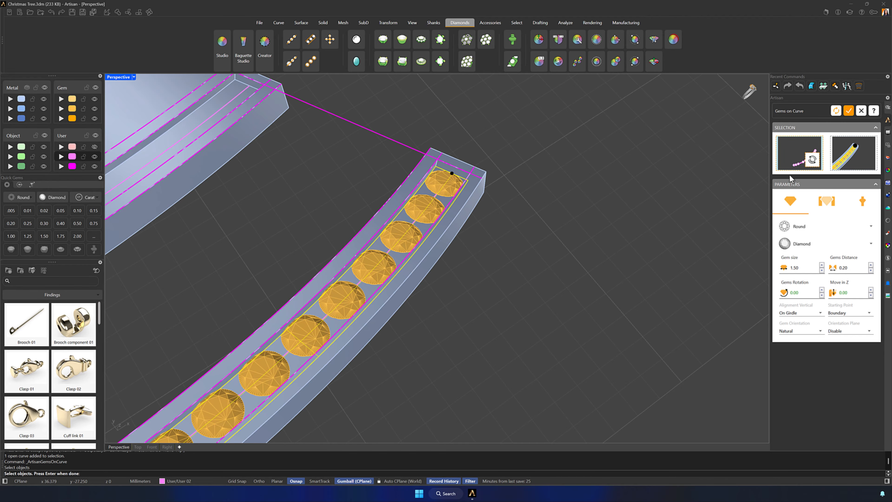
- Adjust the start and end points of the gem row to fit inside both ends of the lowest strip's recess
{"action": "scroll", "coordinate": [562, 264], "scroll_direction": "down", "scroll_amount": 8}
{"action": "right_click_drag", "start_coordinate": [519, 316], "coordinate": [437, 315], "text": "shift"}
{"action": "scroll", "coordinate": [311, 311], "scroll_direction": "up", "scroll_amount": 10}
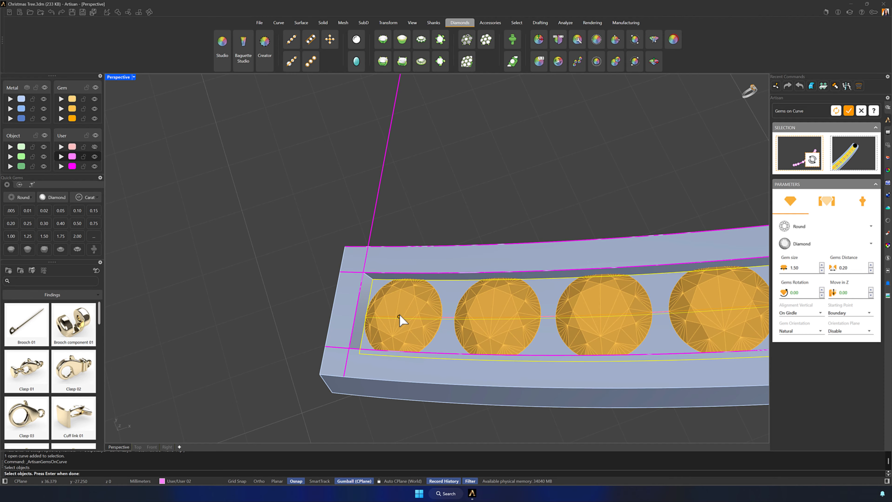
{"action": "scroll", "coordinate": [373, 323], "scroll_direction": "down", "scroll_amount": 6}
{"action": "scroll", "coordinate": [552, 331], "scroll_direction": "down", "scroll_amount": 3}
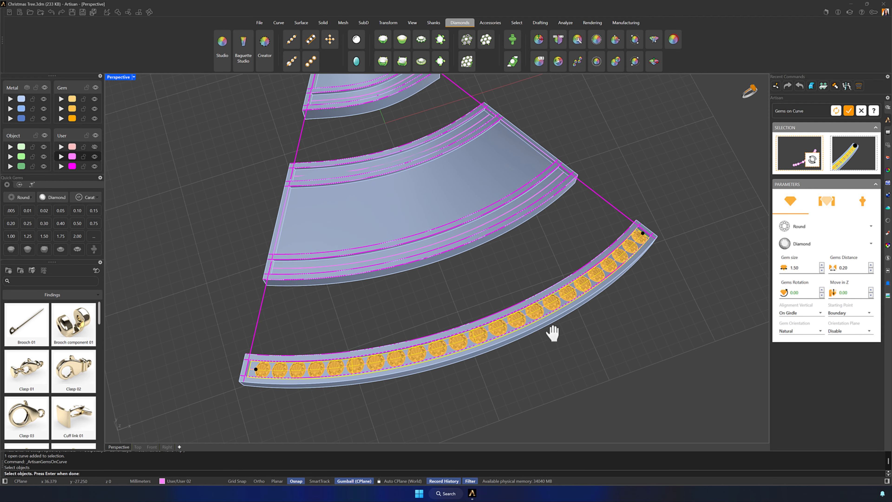
{"action": "scroll", "coordinate": [563, 251], "scroll_direction": "up", "scroll_amount": 10}
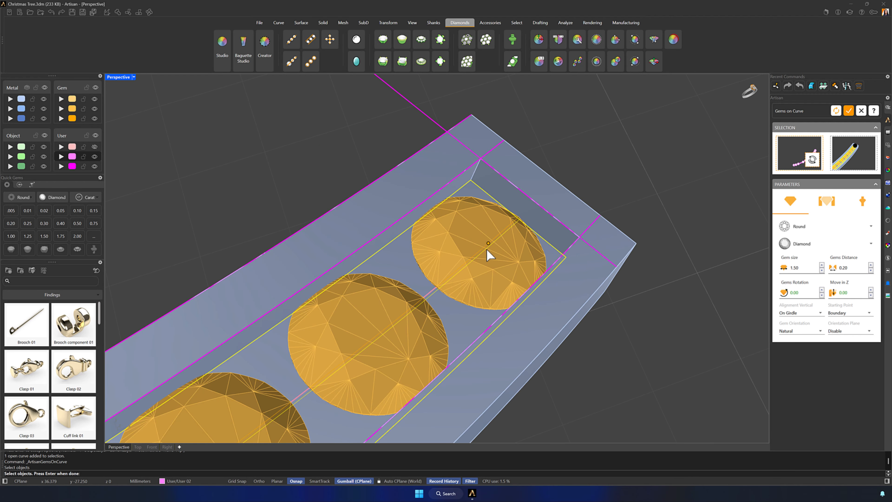
{"action": "left_click_drag", "start_coordinate": [485, 250], "coordinate": [485, 250]}
{"action": "scroll", "coordinate": [485, 249], "scroll_direction": "down", "scroll_amount": 10}
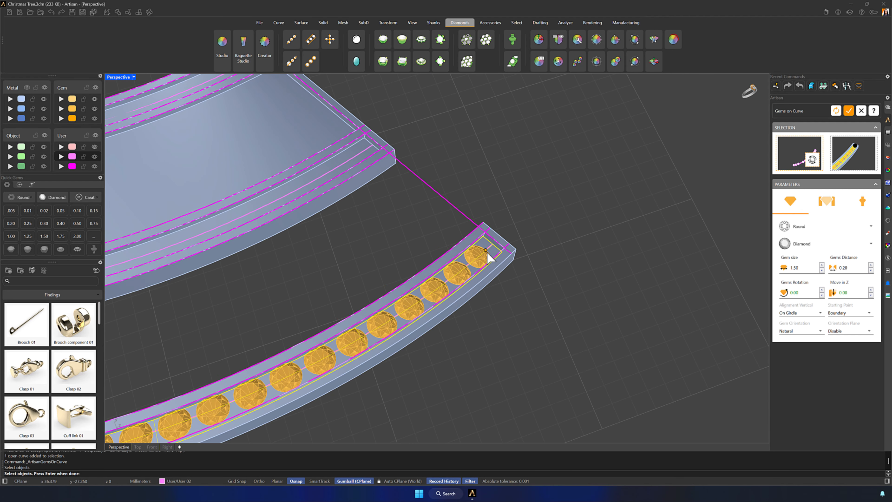
- Set the gem size to 1.30 mm and refresh the gem spacing along the lowest strip
{"action": "right_click_drag", "start_coordinate": [437, 302], "coordinate": [584, 246], "text": "shift"}
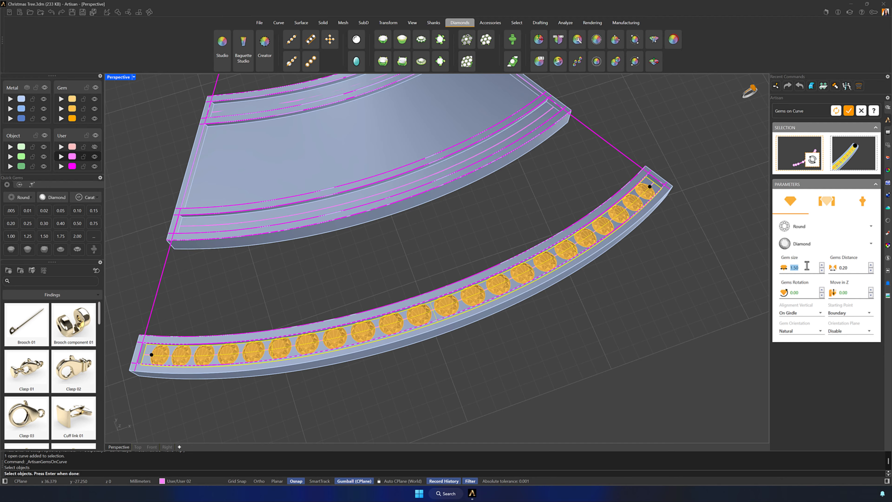
{"action": "type", "text": "1.3"}
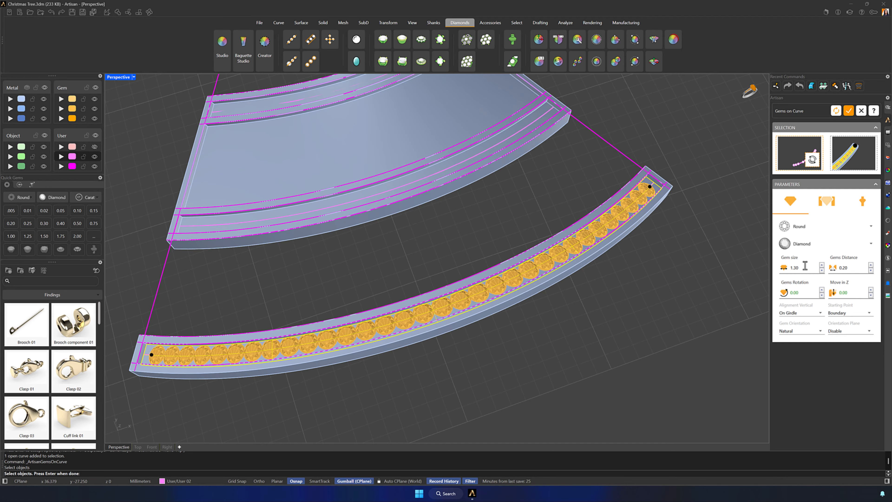
{"action": "left_click", "coordinate": [840, 111]}
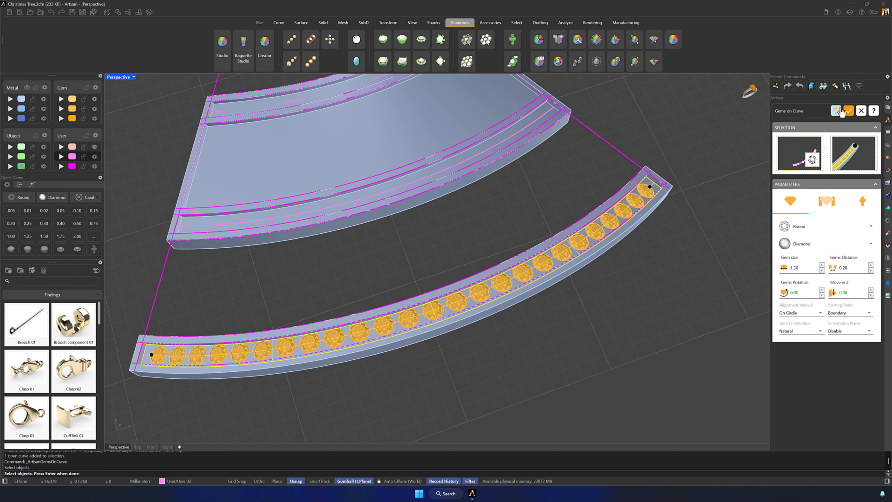
- Add shared prongs and cutters from the preset with 40% top size to the lowest strip's gems, and create the row
{"action": "left_click", "coordinate": [825, 203]}
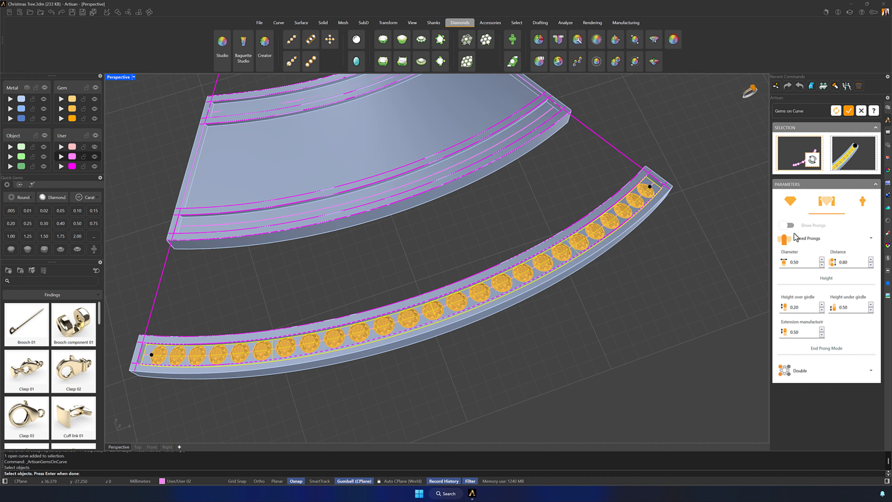
{"action": "left_click", "coordinate": [788, 225]}
{"action": "left_click", "coordinate": [865, 202]}
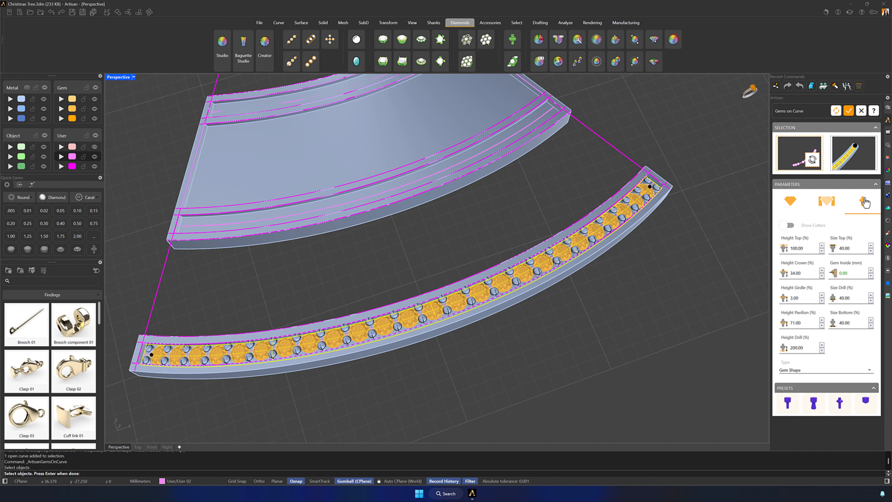
{"action": "left_click", "coordinate": [789, 225]}
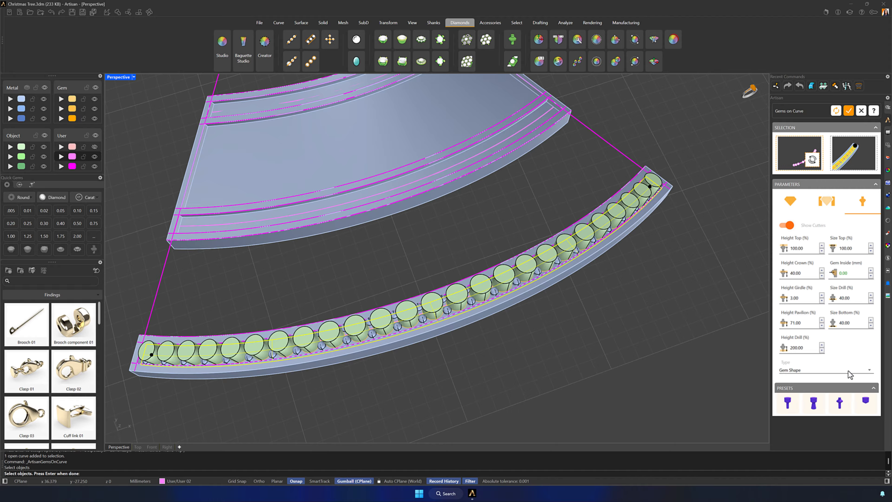
{"action": "left_click", "coordinate": [842, 403]}
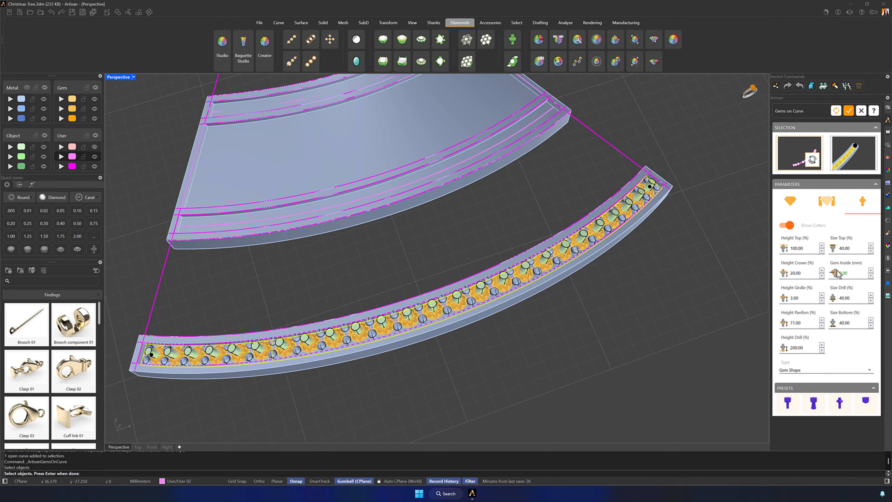
{"action": "left_click", "coordinate": [848, 112]}
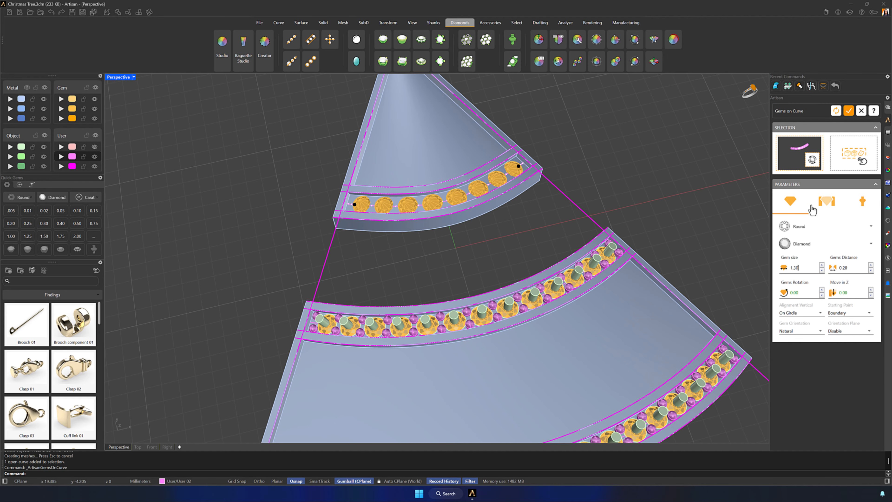
- Add prongs and cutters to the 1.30 mm round diamonds along the tip section's groove and create the row
{"action": "left_click", "coordinate": [346, 201]}
{"action": "left_click", "coordinate": [785, 225]}
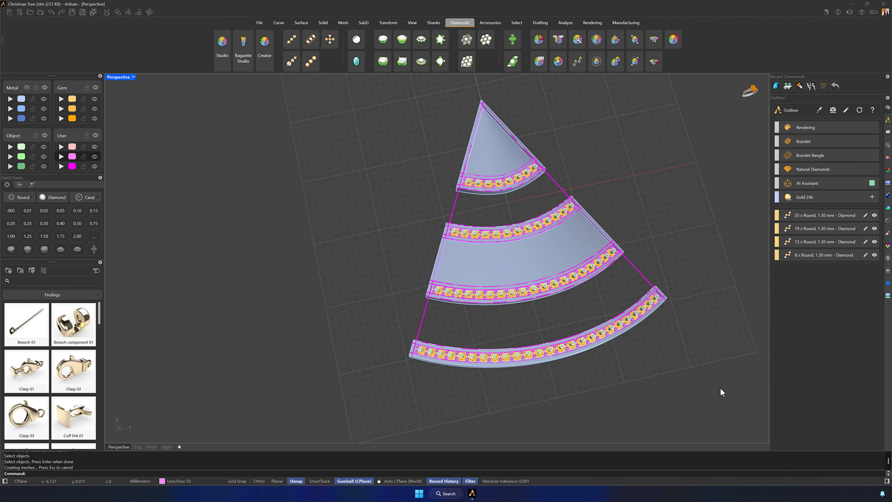
- Hide the whole tree, including its solids, layout curves, gems, prongs and cutters
{"action": "left_click_drag", "start_coordinate": [723, 388], "coordinate": [353, 85]}
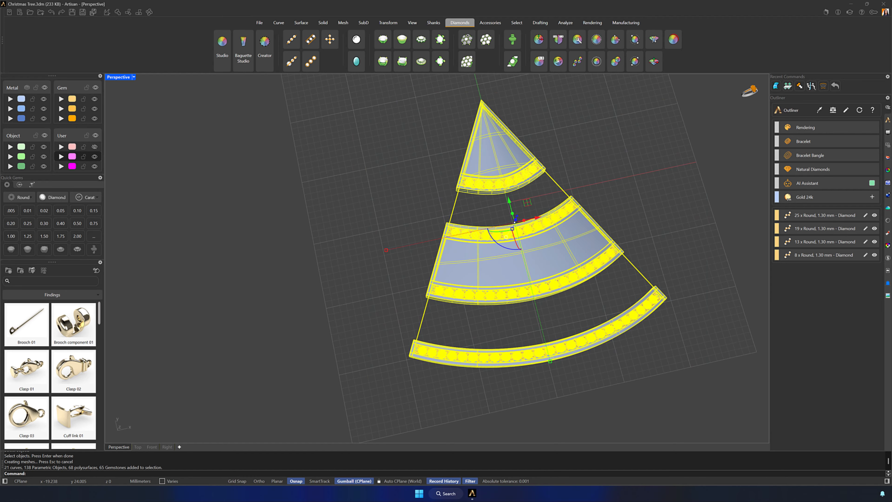
{"action": "key", "text": "Return"}
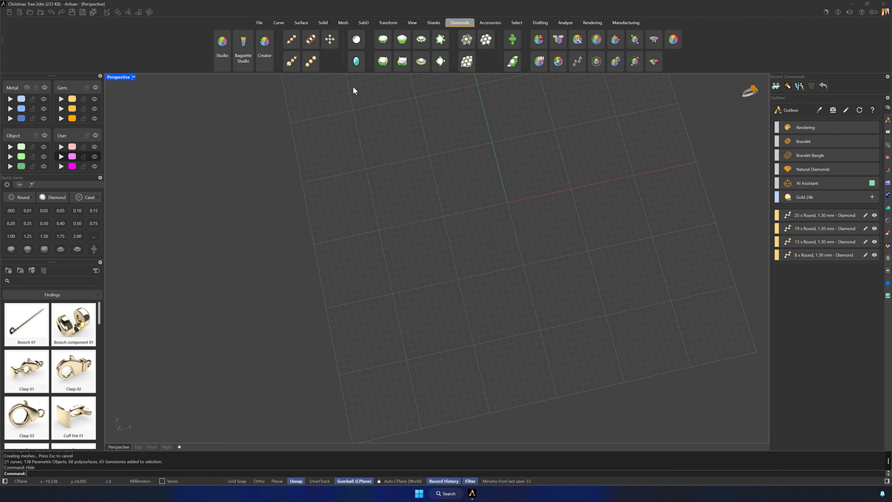
- Place a 0.17 ct trillion-cut diamond at the origin
{"action": "right_click_drag", "start_coordinate": [525, 163], "coordinate": [467, 194], "text": "shift"}
{"action": "right_click_drag", "start_coordinate": [467, 194], "coordinate": [454, 176]}
{"action": "left_click", "coordinate": [222, 43]}
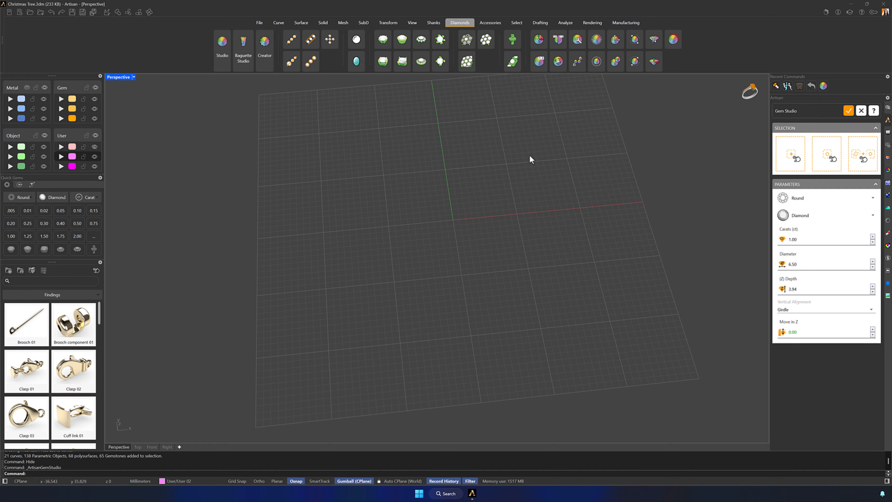
{"action": "left_click", "coordinate": [800, 199]}
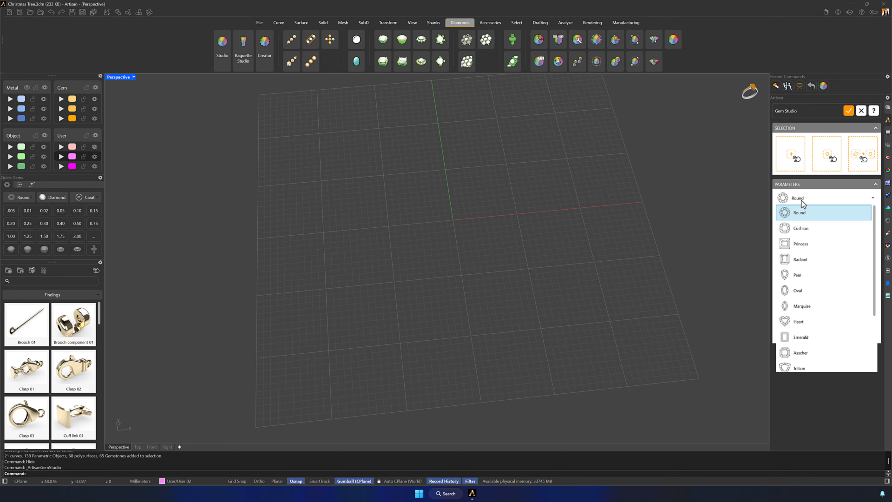
{"action": "scroll", "coordinate": [810, 287], "scroll_direction": "down", "scroll_amount": 3}
{"action": "left_click", "coordinate": [810, 292]}
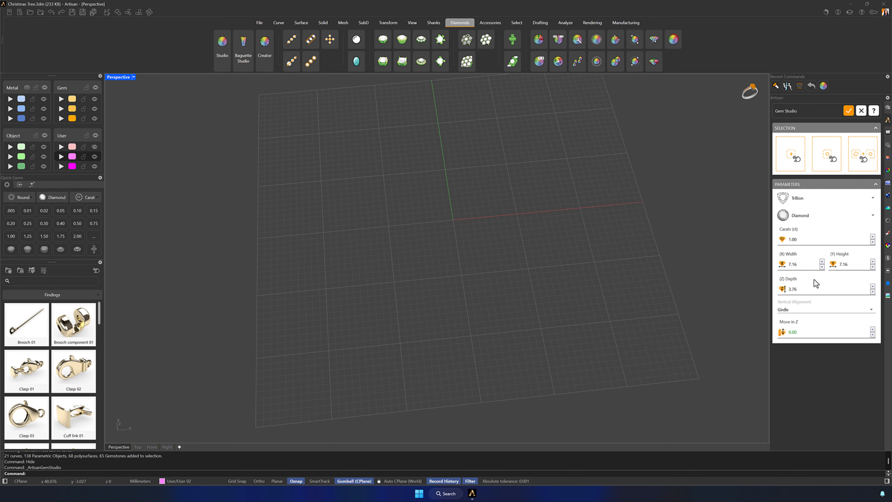
{"action": "left_click", "coordinate": [809, 240]}
{"action": "left_click", "coordinate": [800, 171]}
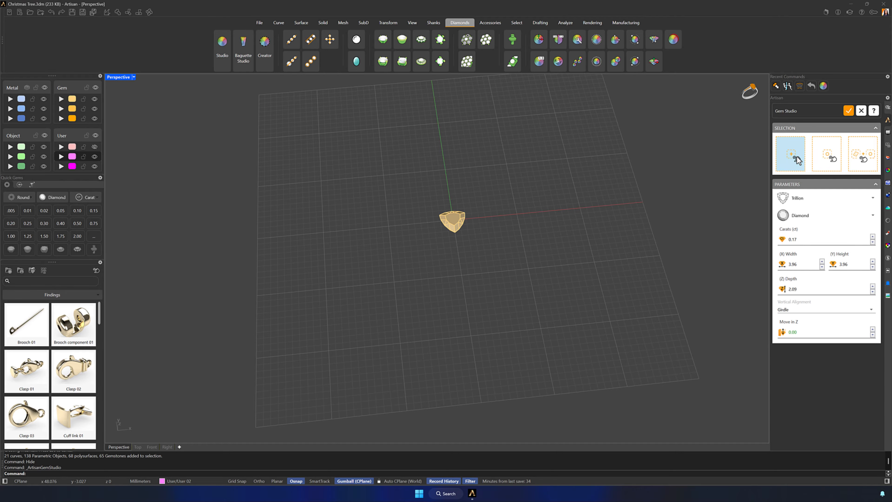
{"action": "left_click", "coordinate": [847, 112]}
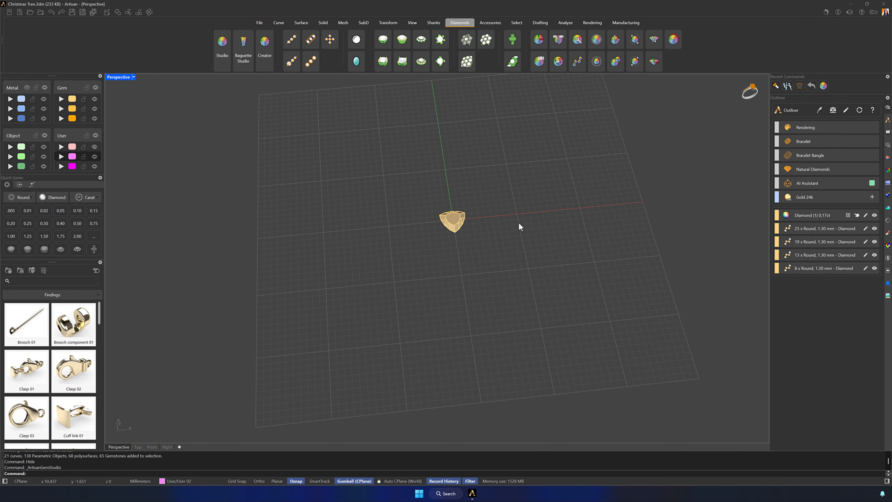
- Start a basket setting for the trillion diamond and give its prongs the custom heart-shaped profile 025
{"action": "scroll", "coordinate": [452, 222], "scroll_direction": "up", "scroll_amount": 10}
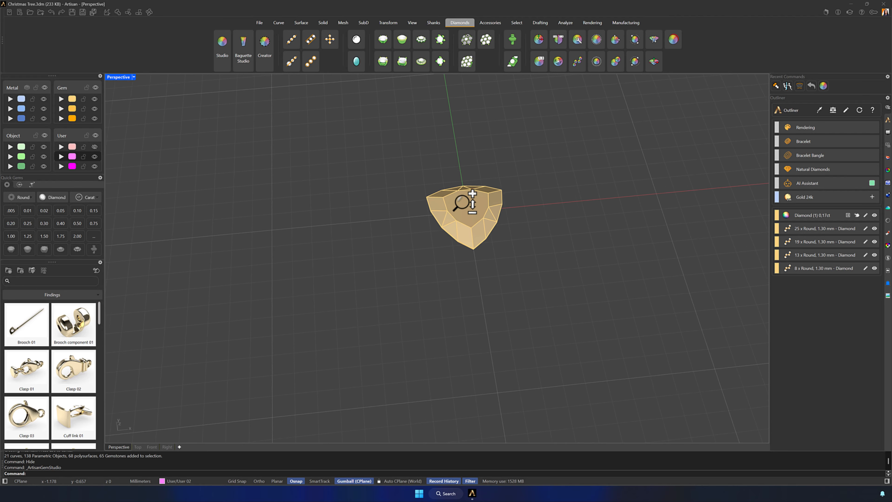
{"action": "right_click_drag", "start_coordinate": [509, 219], "coordinate": [482, 233]}
{"action": "left_click", "coordinate": [475, 230]}
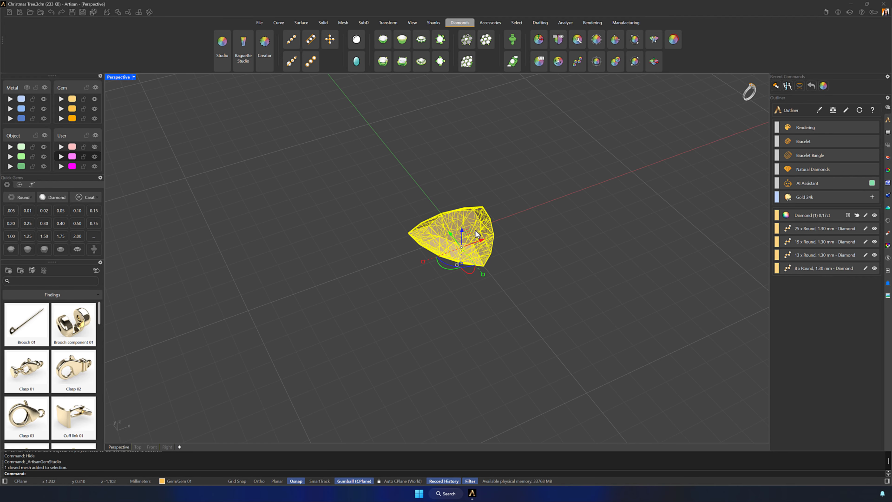
{"action": "left_click", "coordinate": [383, 61]}
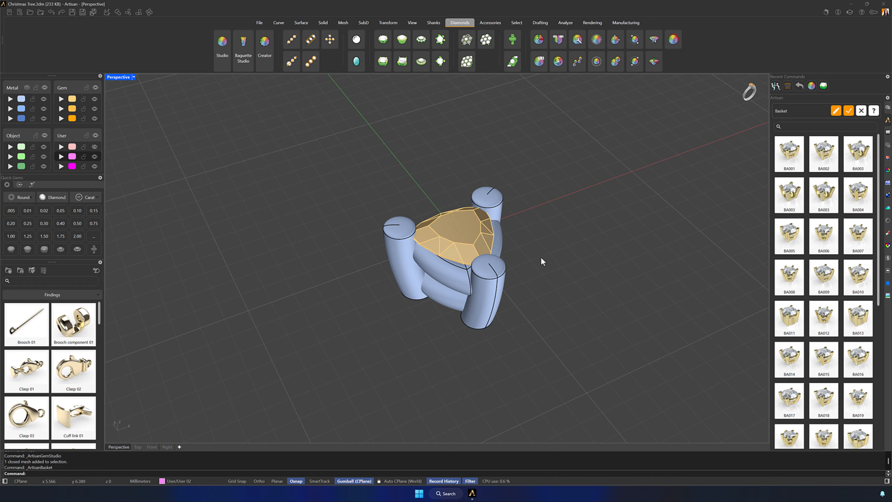
{"action": "left_click", "coordinate": [835, 112]}
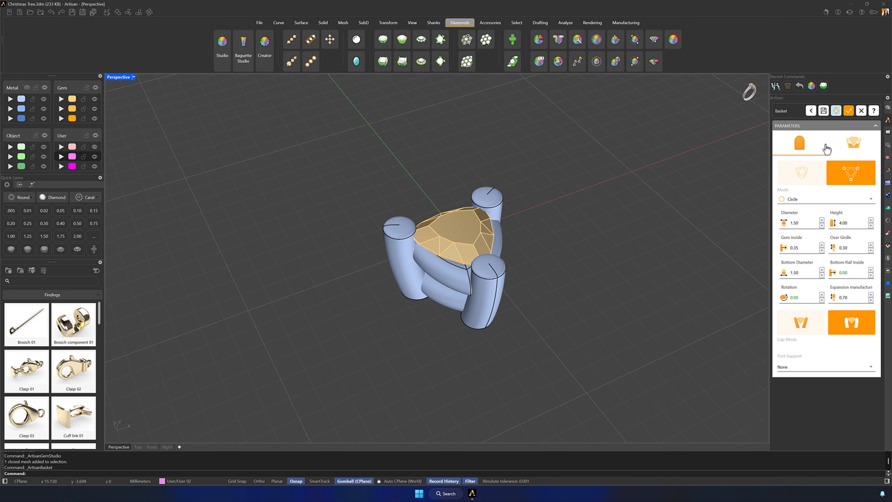
{"action": "left_click", "coordinate": [811, 199]}
{"action": "left_click", "coordinate": [804, 220]}
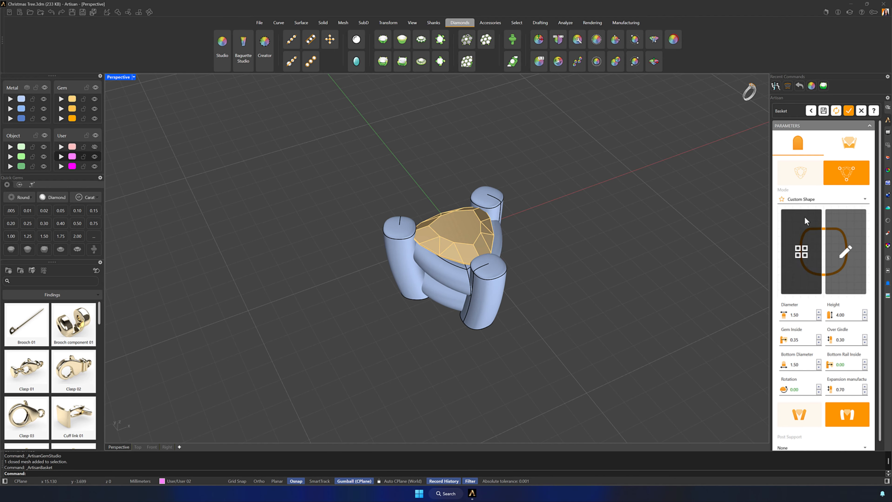
{"action": "left_click", "coordinate": [804, 254]}
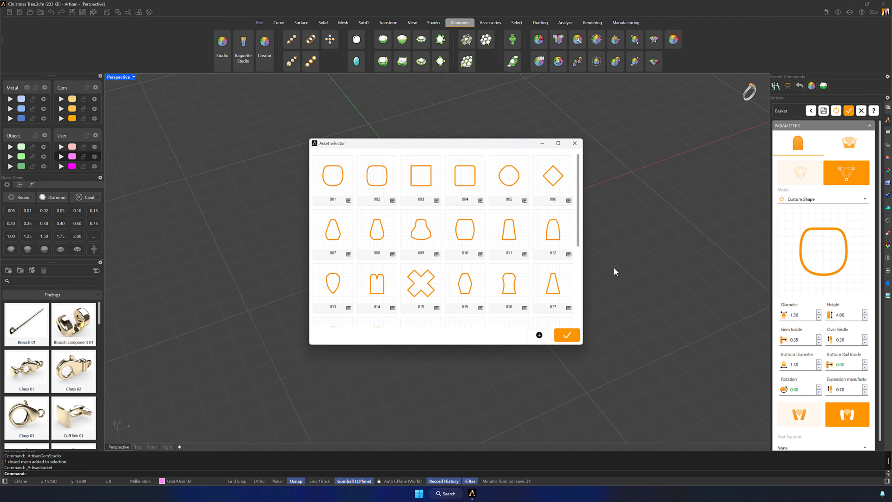
{"action": "left_click_drag", "start_coordinate": [578, 210], "coordinate": [578, 278]}
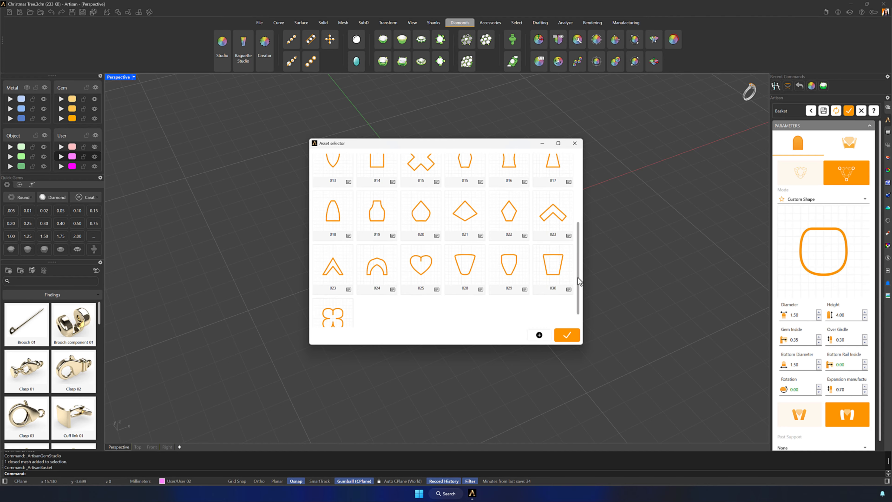
{"action": "left_click", "coordinate": [420, 270]}
{"action": "left_click", "coordinate": [567, 335]}
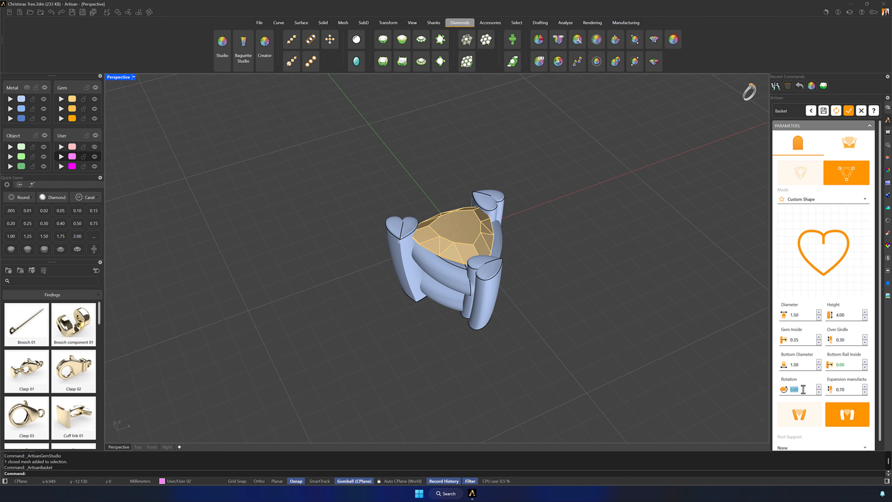
- Set the heart prongs' rotation to 90, diameter to 1.10 mm and height to 2.10 mm
{"action": "type", "text": "90"}
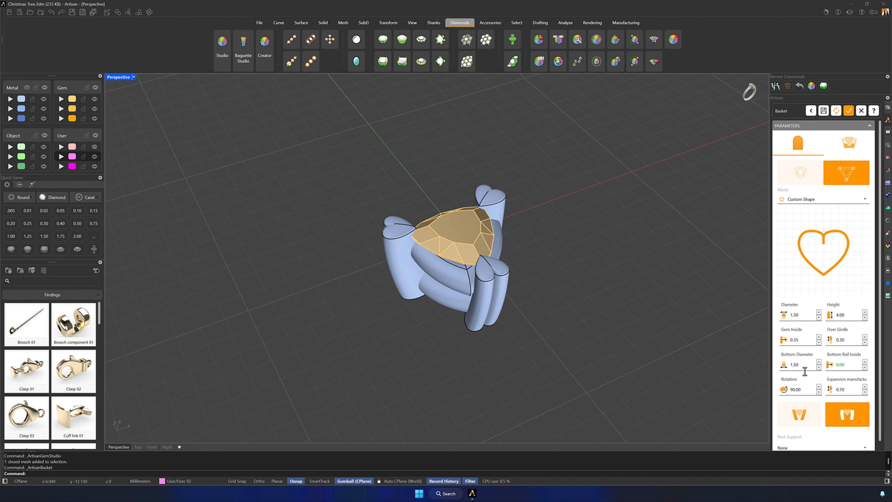
{"action": "left_click", "coordinate": [806, 315]}
{"action": "type", "text": "1.1"}
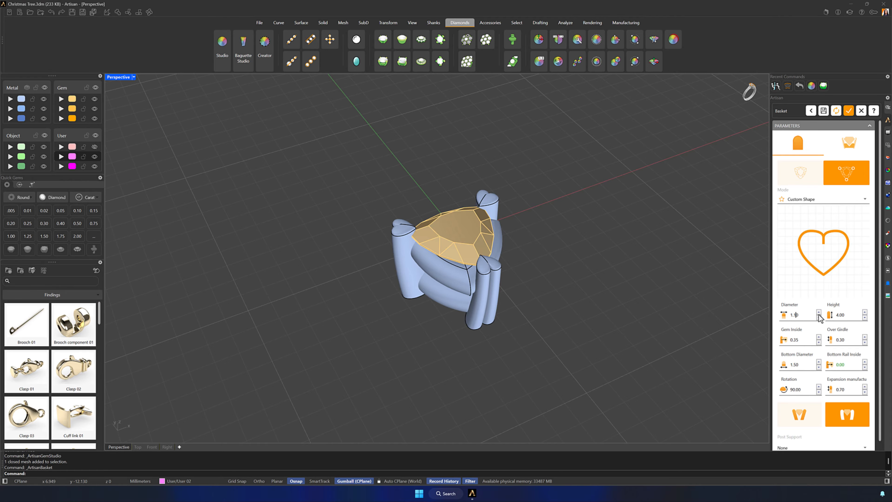
{"action": "left_click", "coordinate": [856, 315]}
{"action": "type", "text": "2.10"}
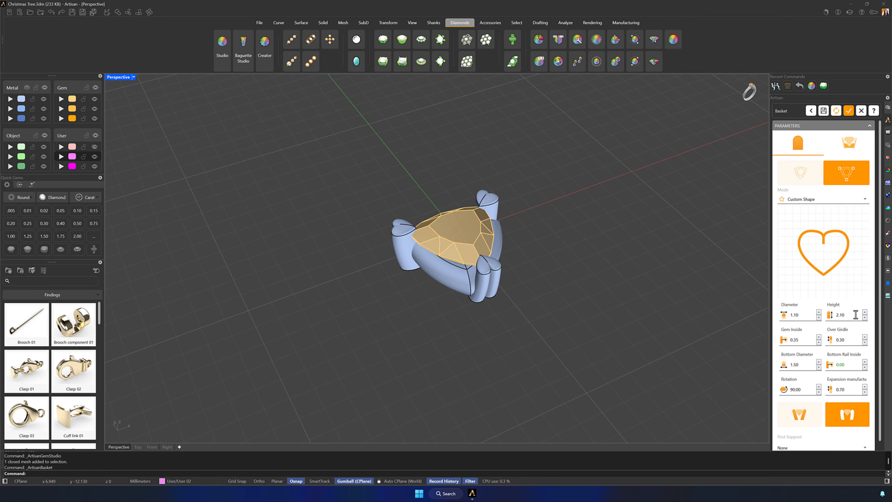
- Set the prongs' bottom diameter to 1.10 mm and the bottom rail inside value to 0.30 mm
{"action": "right_click_drag", "start_coordinate": [603, 349], "coordinate": [508, 283]}
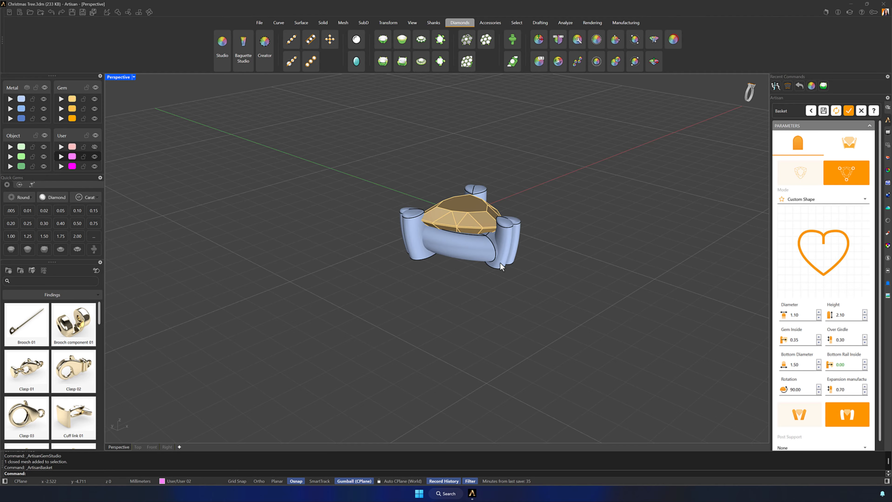
{"action": "left_click", "coordinate": [802, 364]}
{"action": "type", "text": "1.10"}
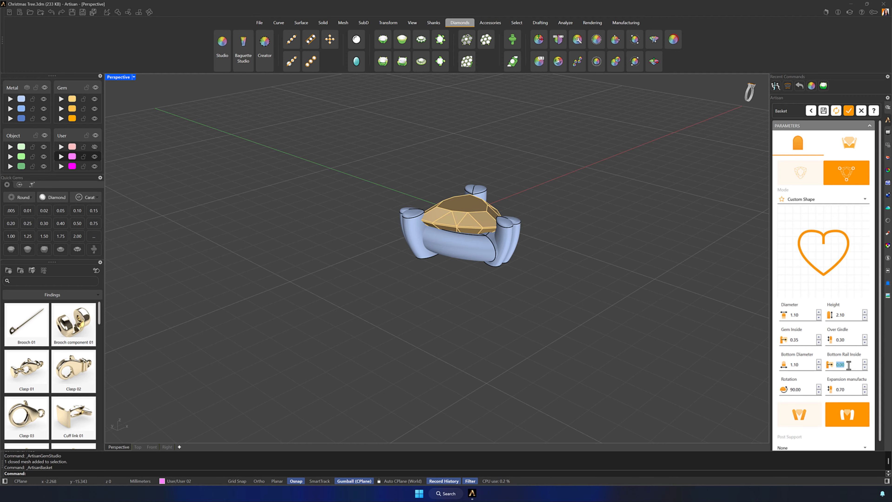
{"action": "right_click_drag", "start_coordinate": [644, 340], "coordinate": [631, 293]}
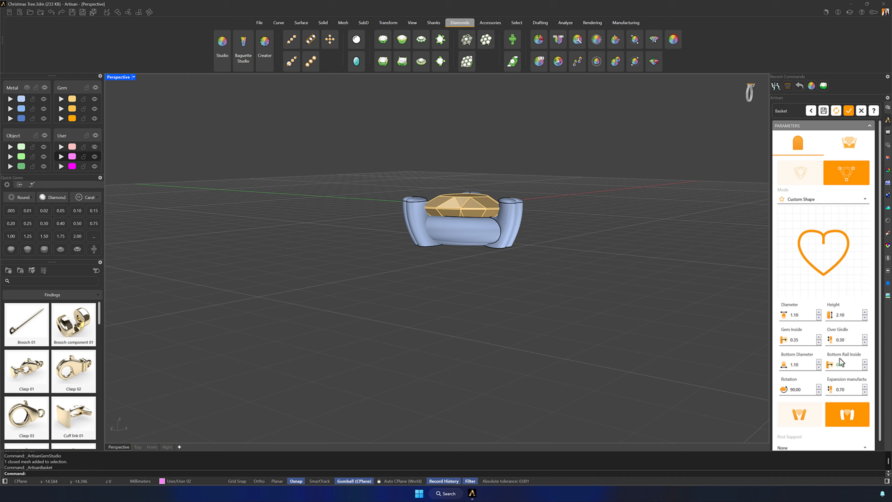
{"action": "left_click", "coordinate": [864, 362]}
{"action": "left_click", "coordinate": [864, 362]}
{"action": "left_click", "coordinate": [865, 362]}
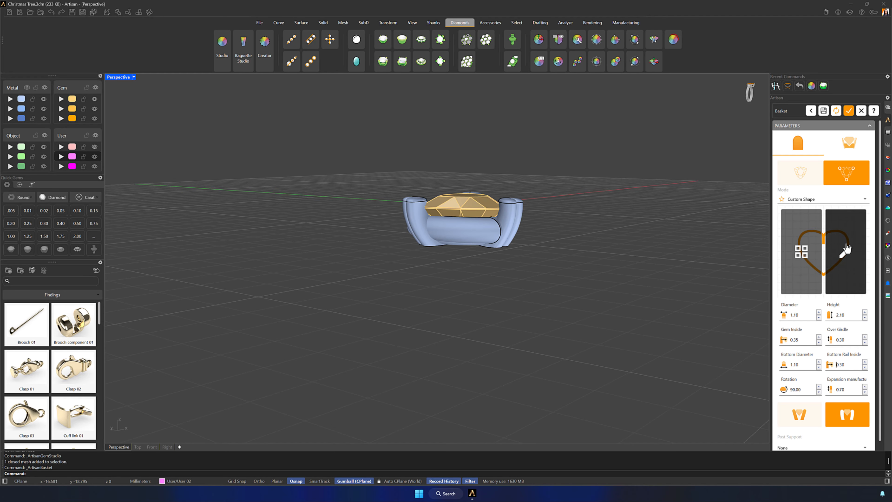
- Change the basket's lower rail to the custom rounded-square profile 004
{"action": "left_click", "coordinate": [849, 142]}
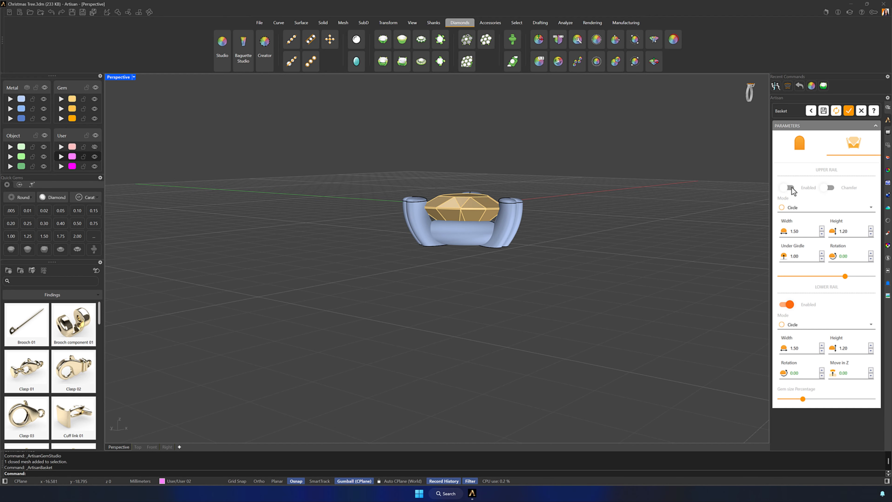
{"action": "left_click", "coordinate": [794, 329]}
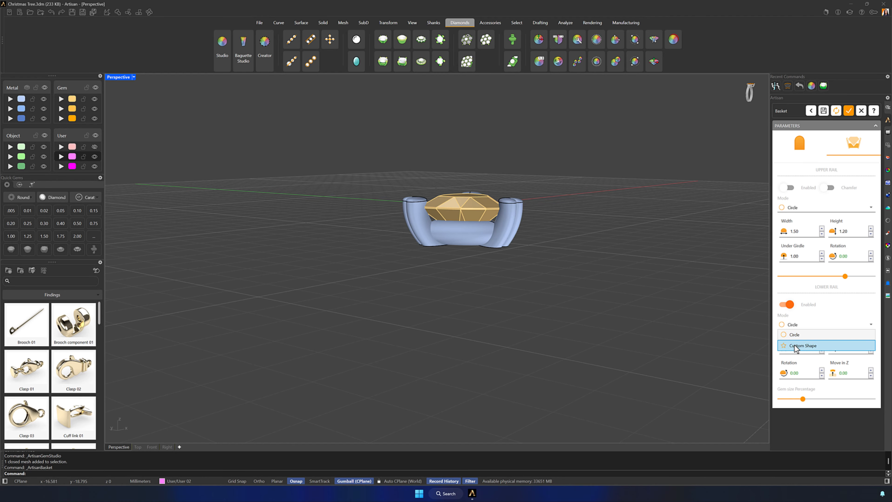
{"action": "left_click", "coordinate": [794, 346]}
{"action": "left_click", "coordinate": [797, 368]}
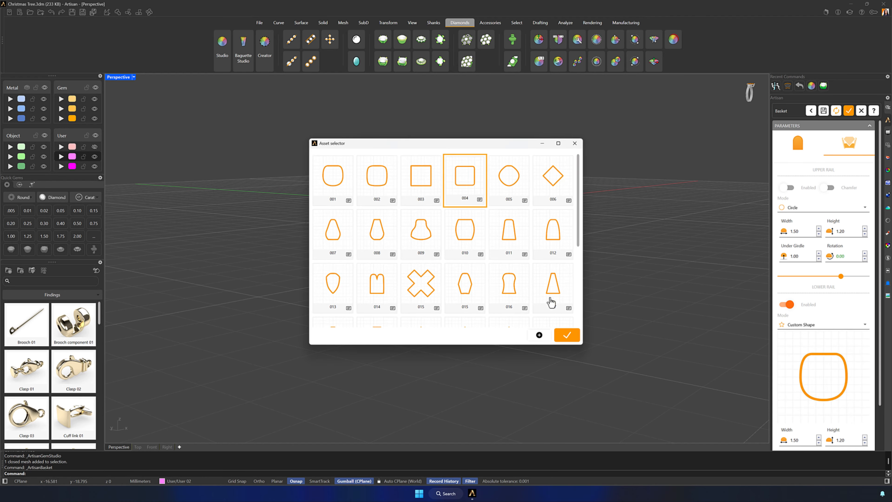
{"action": "left_click", "coordinate": [566, 336]}
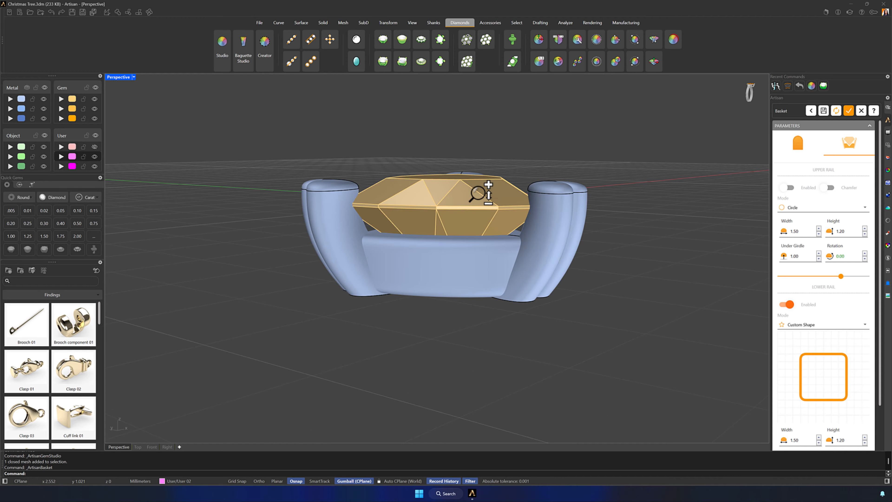
- Set the lower rail's width to 0.90 mm, increase its gem size percentage slightly, and create the basket
{"action": "right_click_drag", "start_coordinate": [478, 192], "coordinate": [476, 207]}
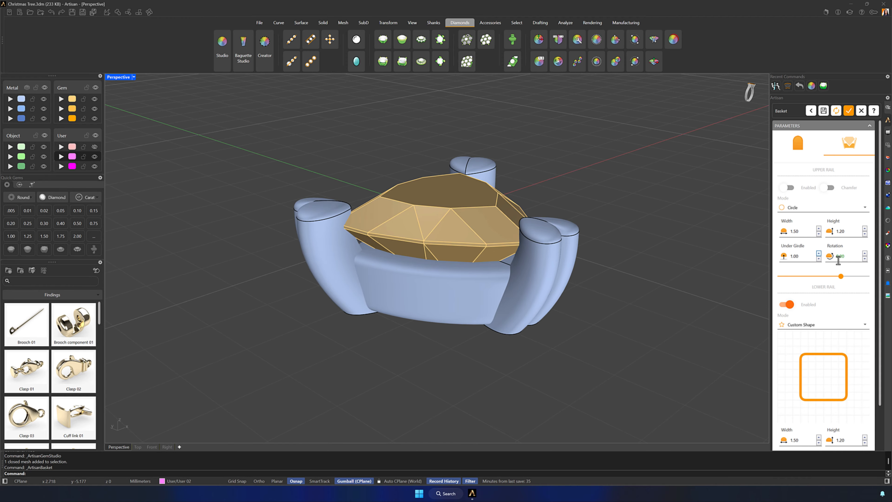
{"action": "scroll", "coordinate": [838, 261], "scroll_direction": "down", "scroll_amount": 2}
{"action": "double_click", "coordinate": [801, 387]}
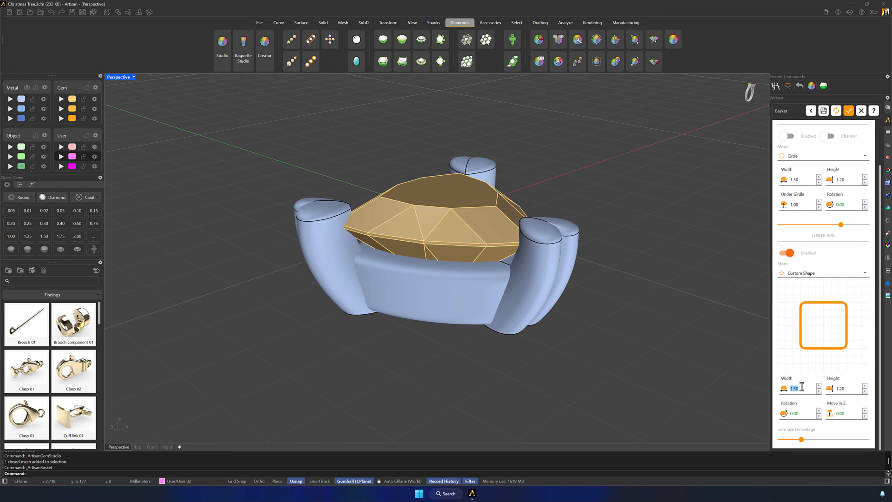
{"action": "type", "text": "5"}
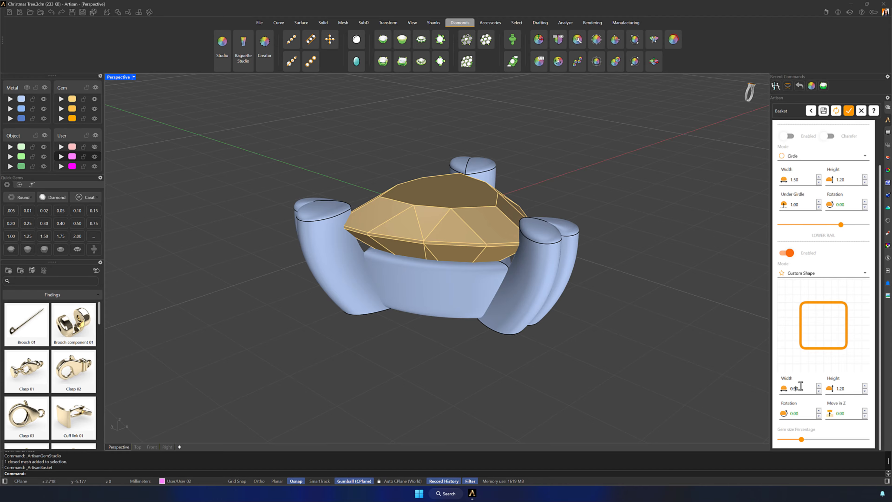
{"action": "left_click_drag", "start_coordinate": [802, 439], "coordinate": [811, 440]}
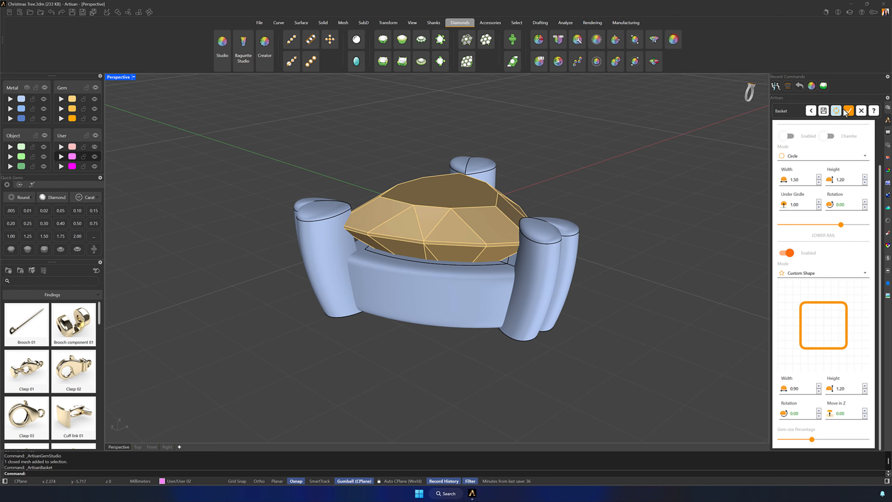
{"action": "left_click", "coordinate": [849, 111]}
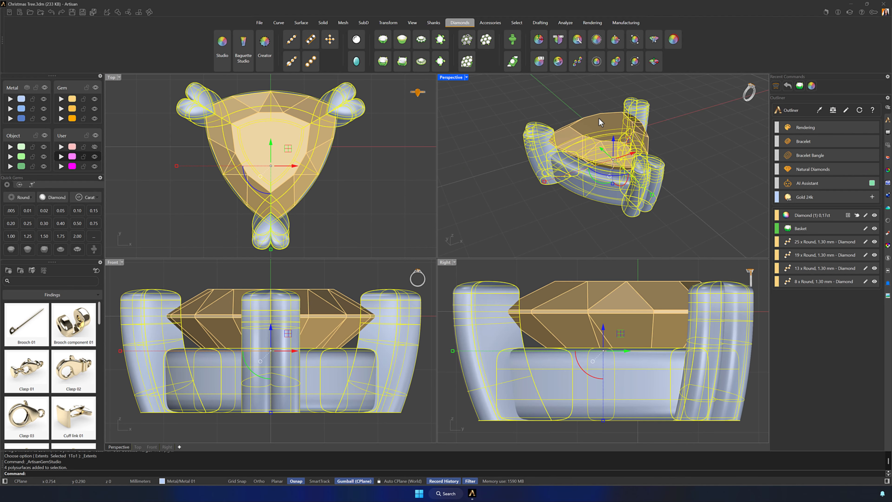
- Move the trillion diamond with its basket off the origin along Y, and place a 1.30 mm round diamond at the origin
{"action": "left_click_drag", "start_coordinate": [603, 152], "coordinate": [533, 160]}
{"action": "left_click", "coordinate": [602, 166]}
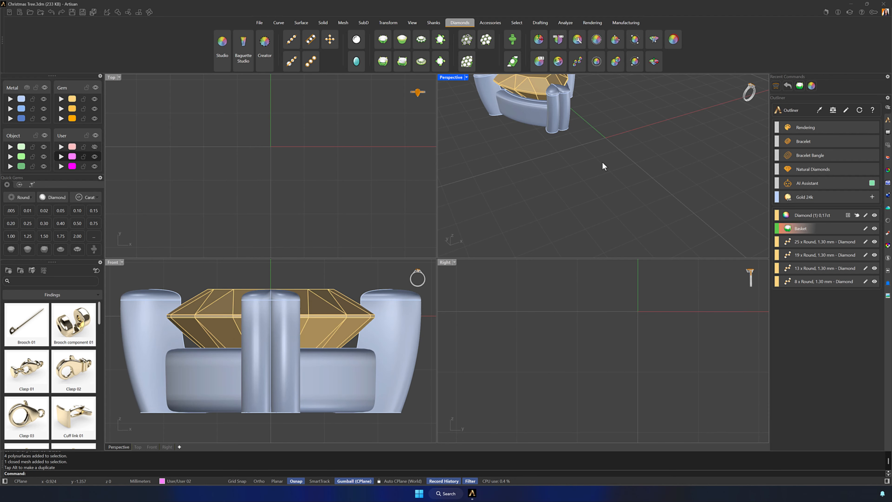
{"action": "left_click", "coordinate": [222, 49]}
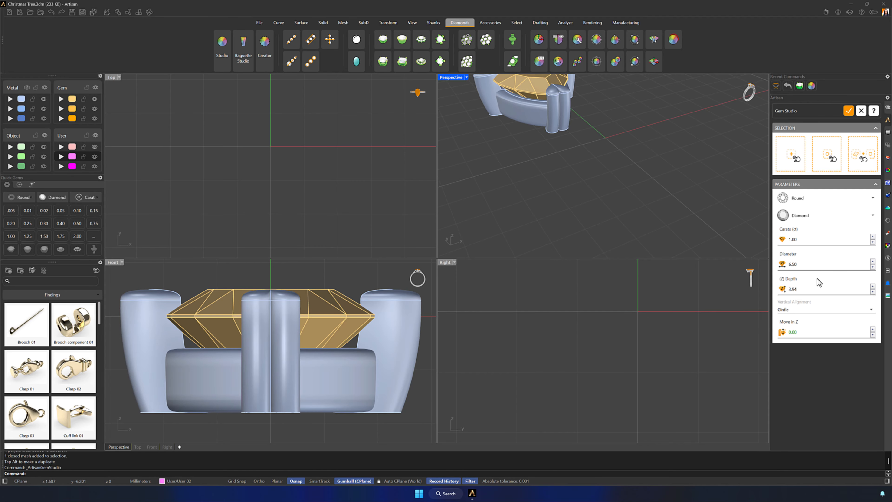
{"action": "left_click", "coordinate": [811, 264]}
{"action": "left_click", "coordinate": [796, 144]}
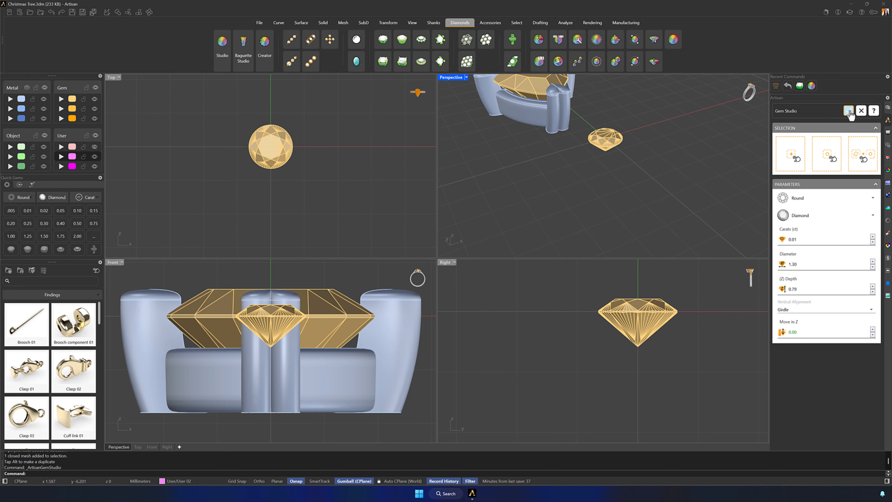
{"action": "left_click", "coordinate": [849, 112]}
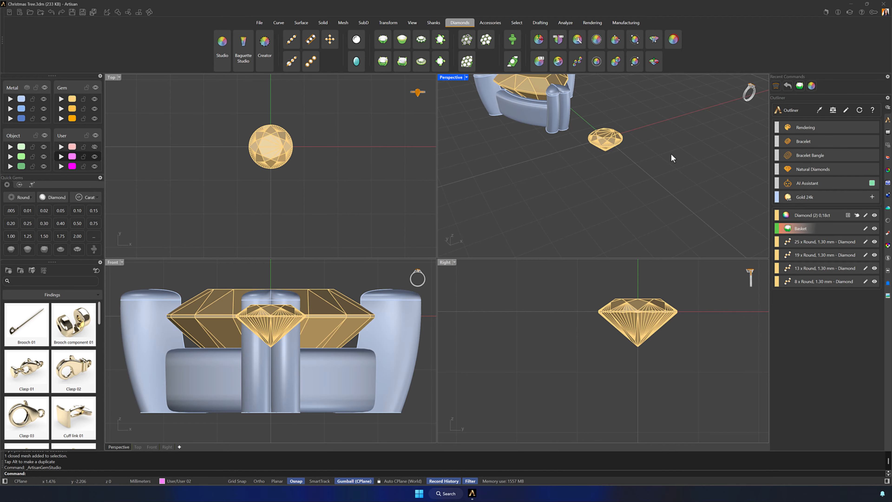
- Start a bezel around the 1.30 mm round diamond at the origin and open its parameters for editing
{"action": "double_click", "coordinate": [452, 77]}
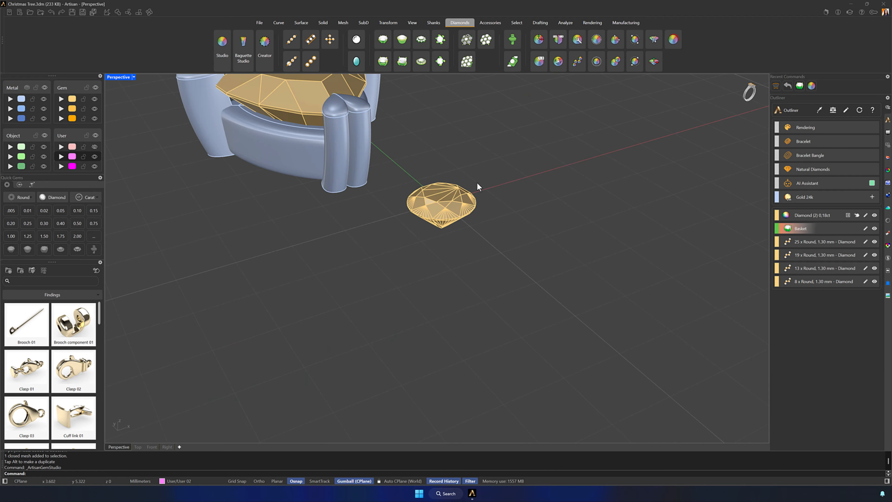
{"action": "scroll", "coordinate": [492, 185], "scroll_direction": "up", "scroll_amount": 4}
{"action": "left_click", "coordinate": [521, 239]}
{"action": "left_click", "coordinate": [402, 44]}
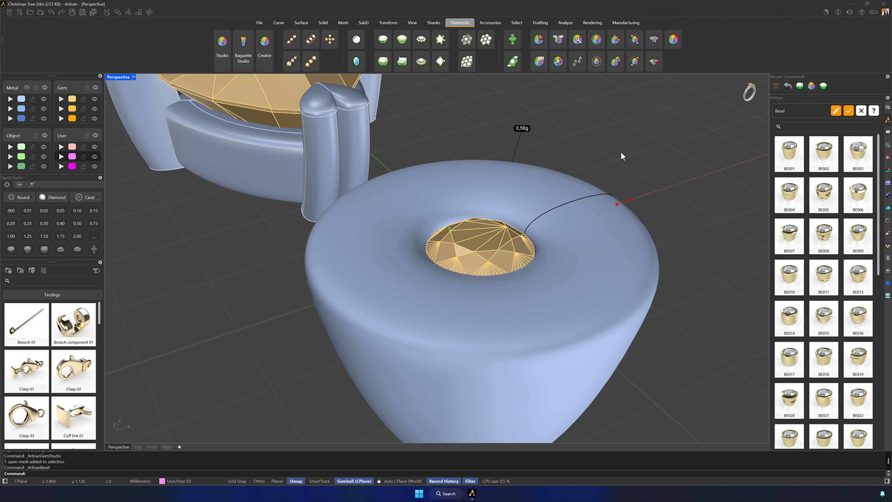
{"action": "left_click", "coordinate": [836, 111]}
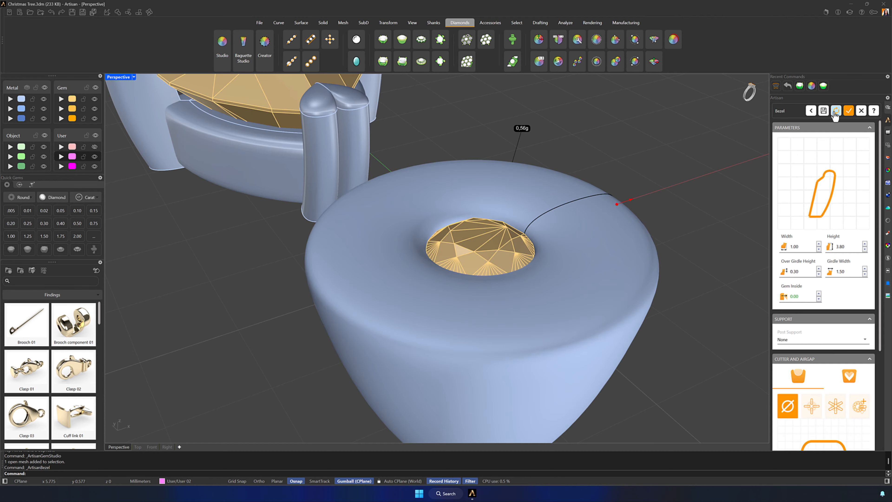
- Try profile 002 for the bezel around the round diamond
{"action": "left_click", "coordinate": [804, 187]}
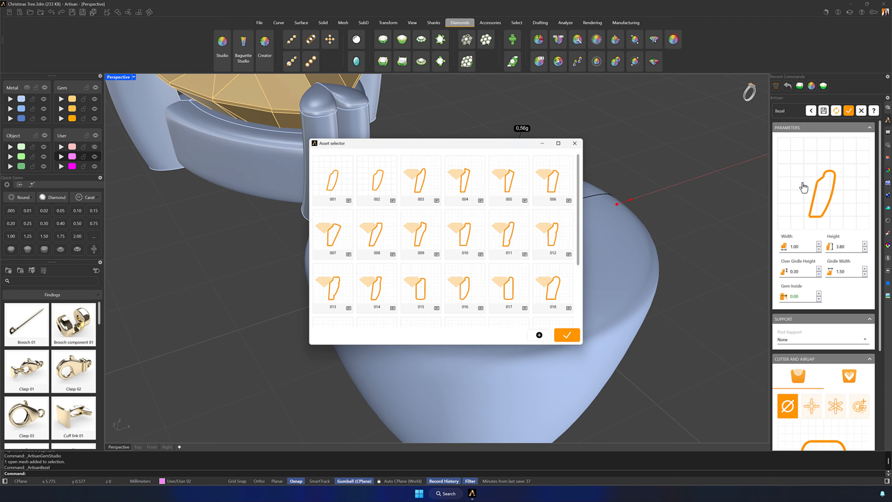
{"action": "left_click", "coordinate": [377, 185]}
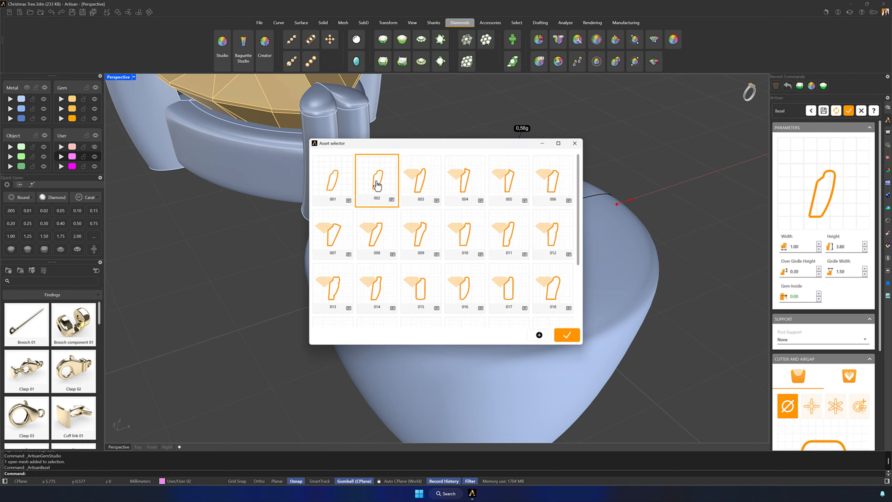
{"action": "left_click", "coordinate": [566, 336]}
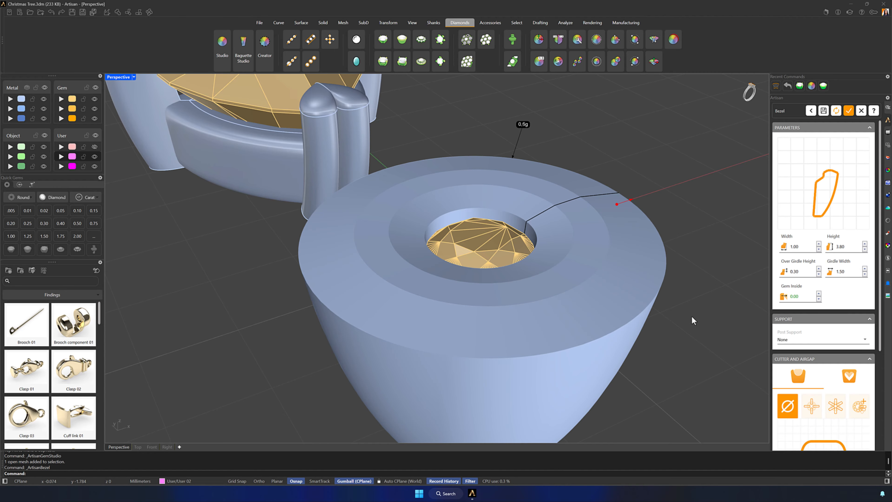
- Set the bezel's width to 0.90, height to 1.50, over girdle height to 0.20 and girdle width to 0.60
{"action": "left_click", "coordinate": [818, 249]}
{"action": "left_click", "coordinate": [864, 249]}
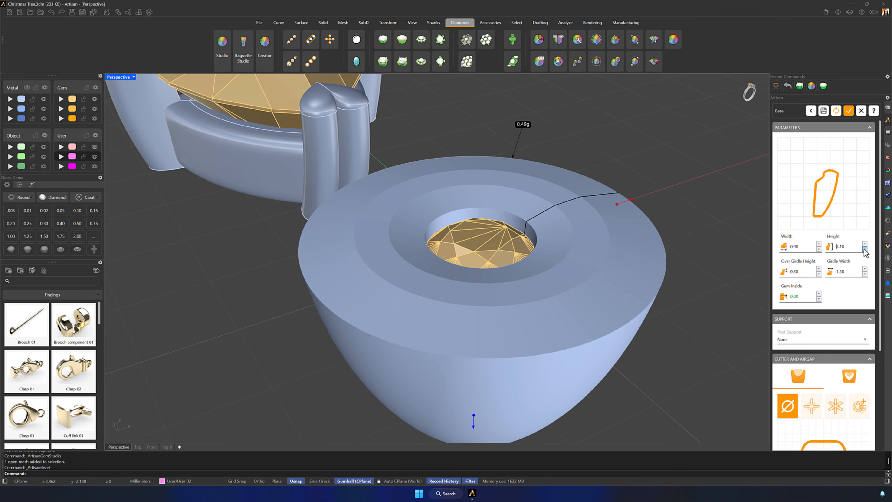
{"action": "left_click", "coordinate": [864, 249]}
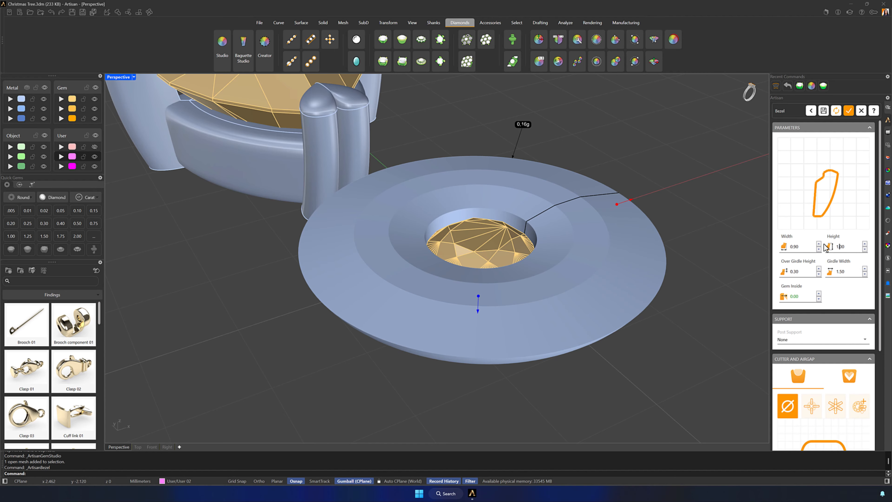
{"action": "left_click", "coordinate": [819, 274]}
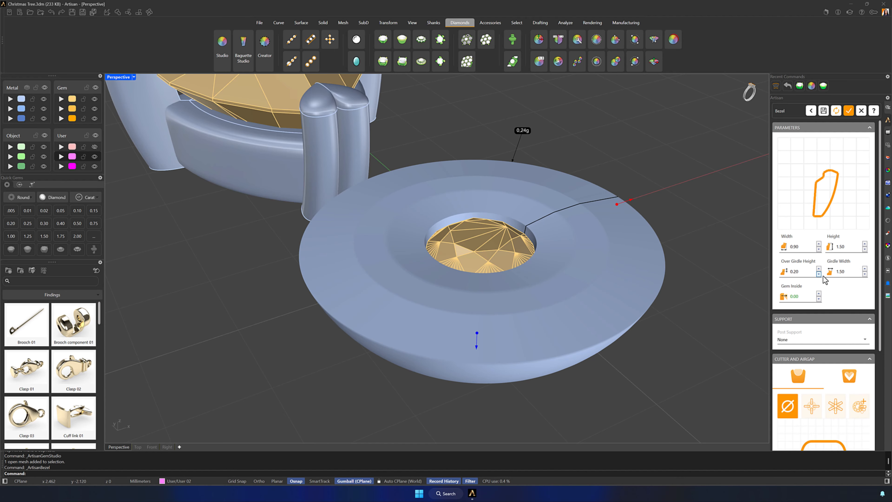
{"action": "left_click", "coordinate": [865, 274]}
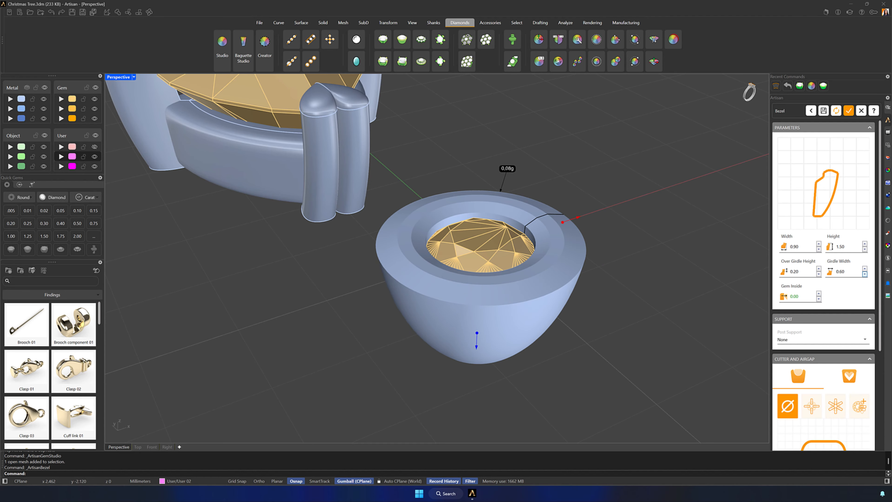
- Change the bezel's profile to 001 and create the bezel
{"action": "left_click", "coordinate": [801, 183]}
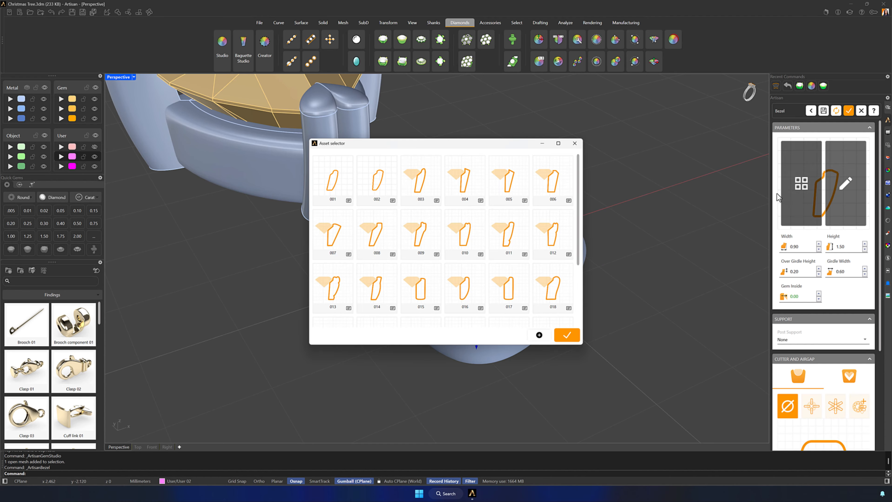
{"action": "left_click", "coordinate": [333, 181]}
{"action": "left_click", "coordinate": [562, 336]}
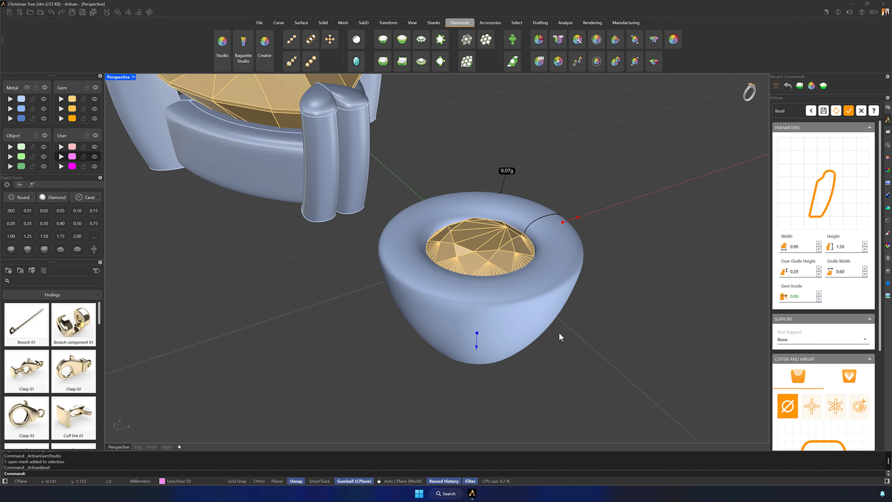
{"action": "left_click", "coordinate": [848, 111]}
- Assign the new bezel to the Metal 01 layer and deselect it
{"action": "left_click", "coordinate": [10, 100]}
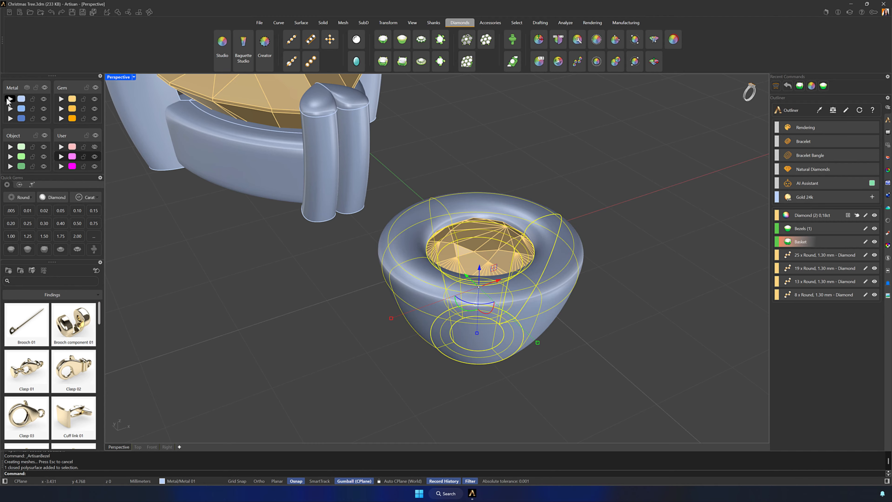
{"action": "left_click", "coordinate": [228, 250]}
{"action": "scroll", "coordinate": [260, 258], "scroll_direction": "down", "scroll_amount": 6}
{"action": "right_click_drag", "start_coordinate": [302, 265], "coordinate": [222, 177]}
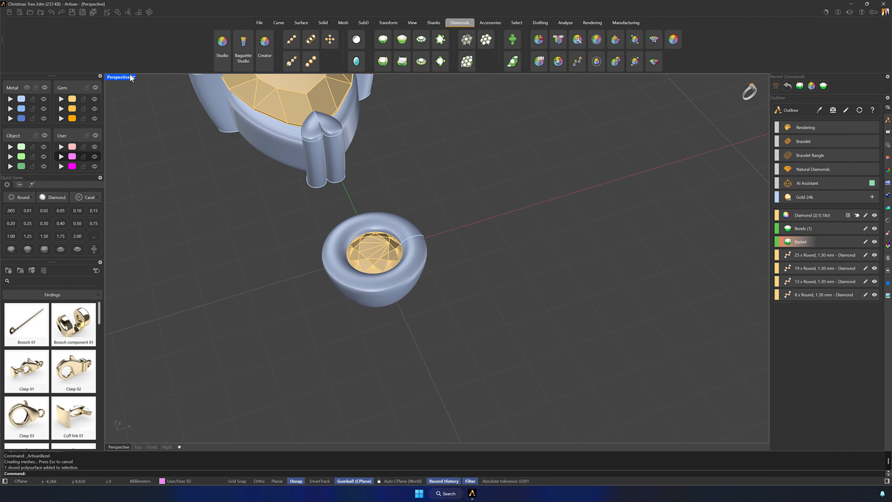
- Move the bezel with its round diamond along Y in the top view until it meets the heart prong at the trillion's point
{"action": "double_click", "coordinate": [116, 77]}
{"action": "scroll", "coordinate": [232, 184], "scroll_direction": "down", "scroll_amount": 2}
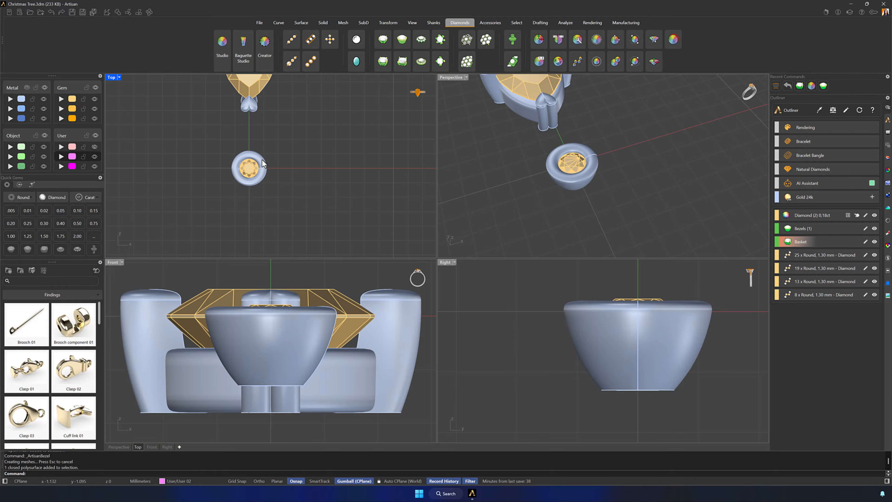
{"action": "right_click_drag", "start_coordinate": [262, 159], "coordinate": [309, 227]}
{"action": "left_click_drag", "start_coordinate": [348, 250], "coordinate": [295, 179]}
{"action": "scroll", "coordinate": [295, 179], "scroll_direction": "up", "scroll_amount": 3}
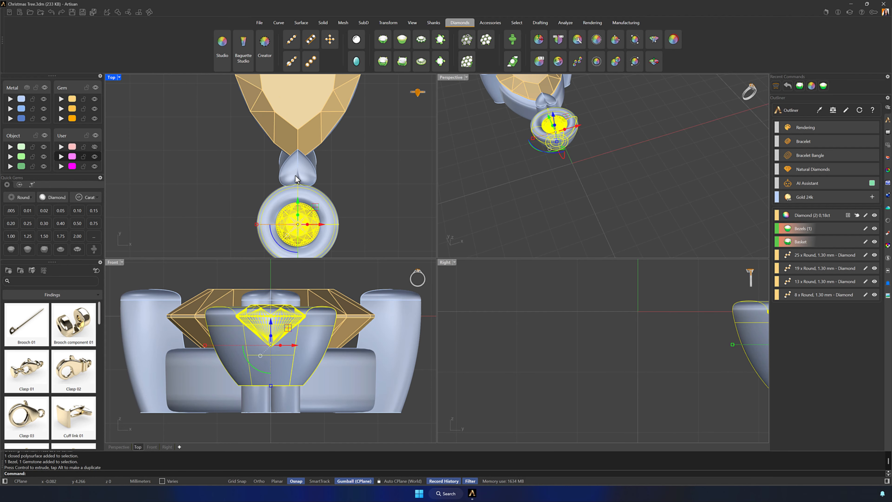
{"action": "scroll", "coordinate": [295, 175], "scroll_direction": "up", "scroll_amount": 4}
{"action": "left_click_drag", "start_coordinate": [297, 228], "coordinate": [298, 226]}
{"action": "left_click", "coordinate": [373, 187]}
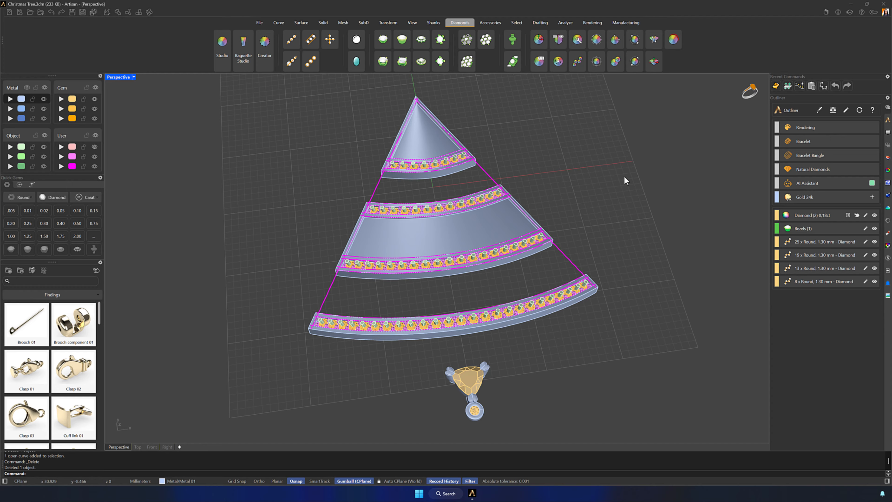
{"action": "left_click", "coordinate": [280, 25]}
{"action": "left_click", "coordinate": [144, 40]}
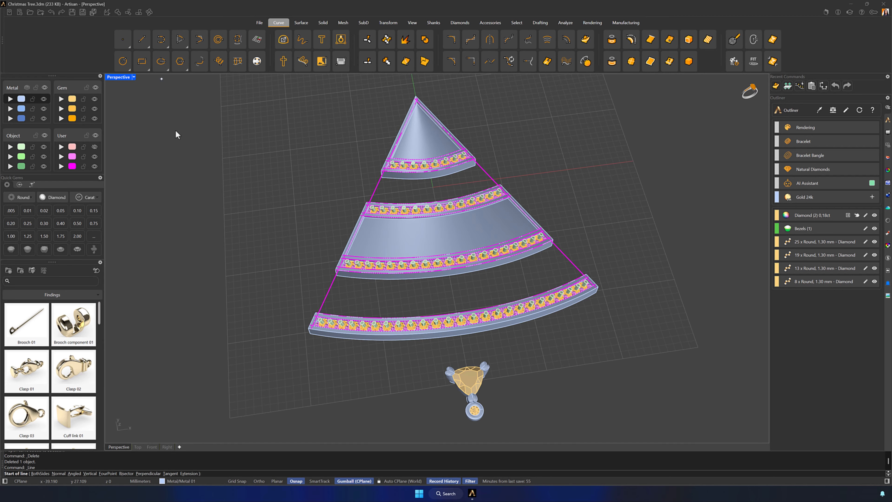
{"action": "right_click_drag", "start_coordinate": [369, 351], "coordinate": [562, 246]}
{"action": "scroll", "coordinate": [565, 233], "scroll_direction": "up", "scroll_amount": 5}
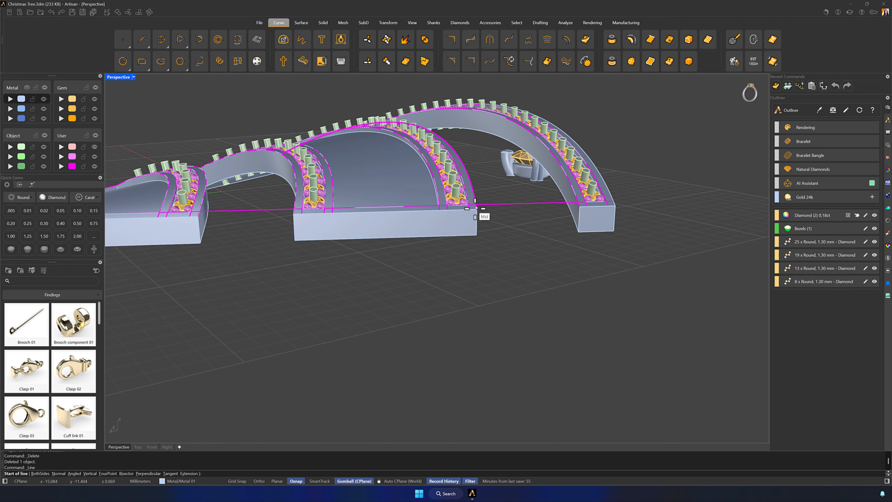
{"action": "left_click", "coordinate": [477, 210]}
{"action": "scroll", "coordinate": [524, 222], "scroll_direction": "up", "scroll_amount": 5}
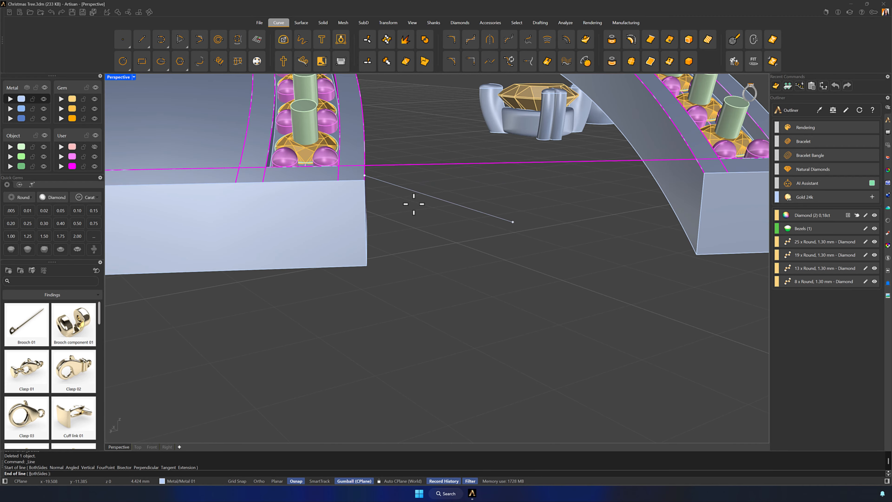
{"action": "key", "text": "Escape"}
- Hide all User layers and draw lines between the tiers' upper corners, bridging both gaps along one side of the tree
{"action": "left_click", "coordinate": [95, 136]}
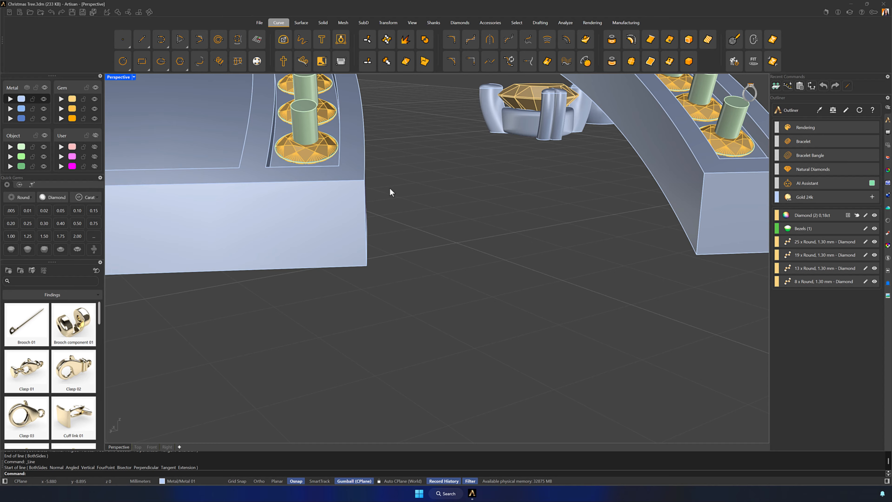
{"action": "left_click", "coordinate": [145, 42]}
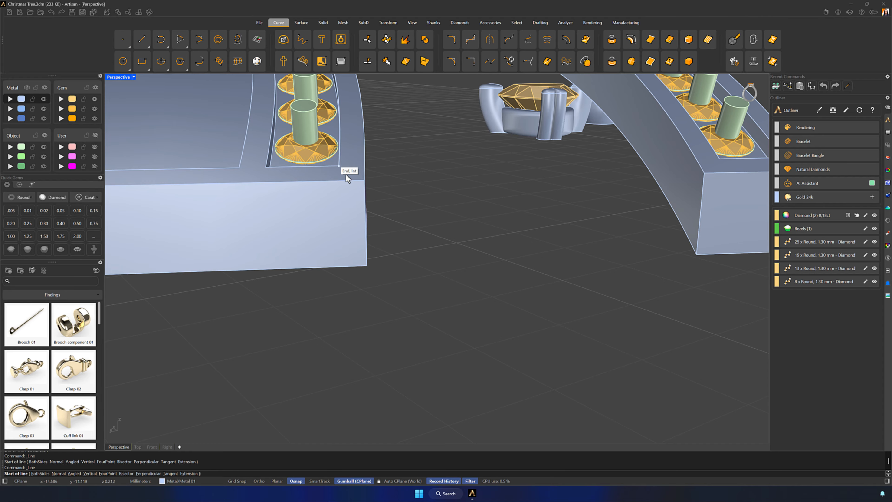
{"action": "left_click", "coordinate": [365, 180]}
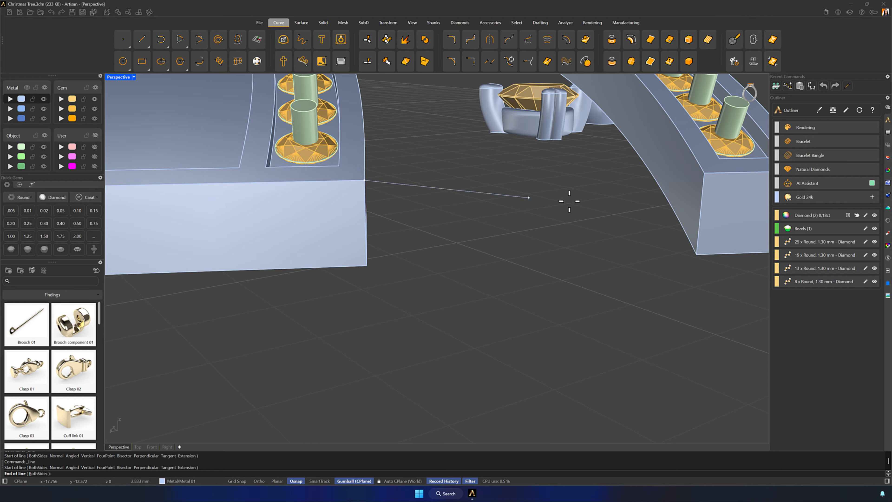
{"action": "left_click", "coordinate": [704, 172]}
{"action": "scroll", "coordinate": [642, 207], "scroll_direction": "down", "scroll_amount": 5}
{"action": "right_click", "coordinate": [605, 258]}
{"action": "left_click", "coordinate": [127, 262]}
{"action": "left_click", "coordinate": [255, 256]}
{"action": "right_click_drag", "start_coordinate": [255, 256], "coordinate": [375, 283]}
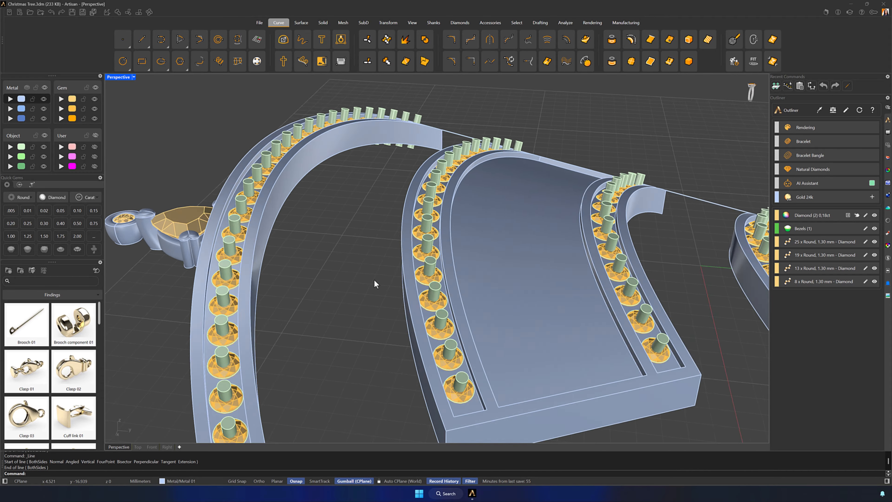
- Draw two more lines between the tiers' upper corners, bridging both gaps along the tree's opposite side
{"action": "right_click", "coordinate": [375, 283]}
{"action": "left_click", "coordinate": [253, 357]}
{"action": "left_click", "coordinate": [380, 333]}
{"action": "right_click", "coordinate": [380, 333]}
{"action": "left_click", "coordinate": [573, 298]}
{"action": "left_click", "coordinate": [661, 283]}
{"action": "right_click_drag", "start_coordinate": [547, 246], "coordinate": [520, 247], "text": "shift"}
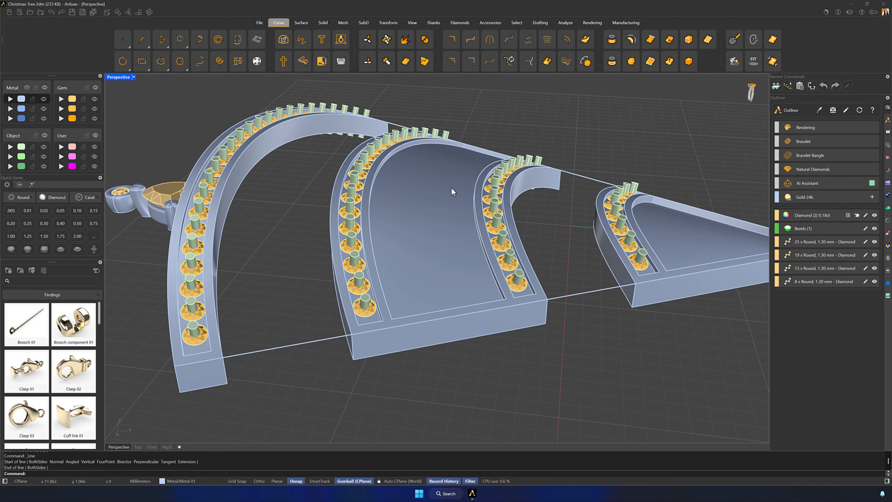
- Fill the lower gap with a two-rail sweep between the facing edges of the bottom row and middle tier, using both side lines as shapes
{"action": "left_click", "coordinate": [305, 26]}
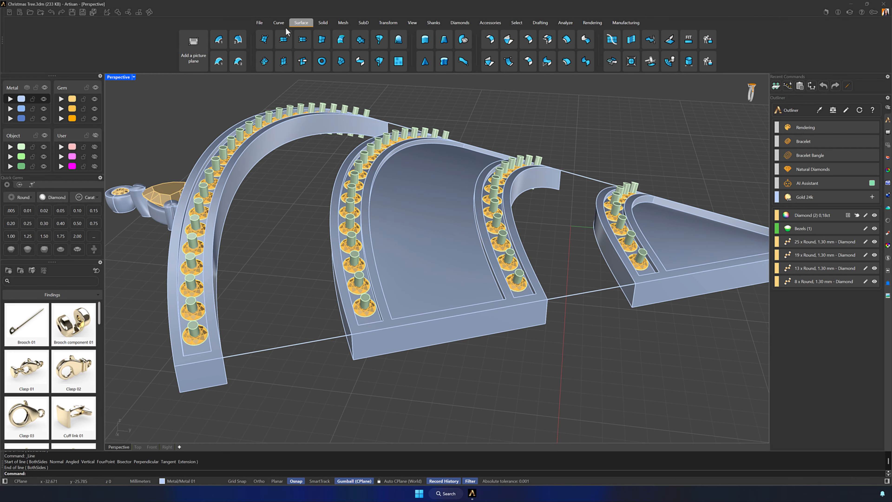
{"action": "left_click", "coordinate": [243, 43]}
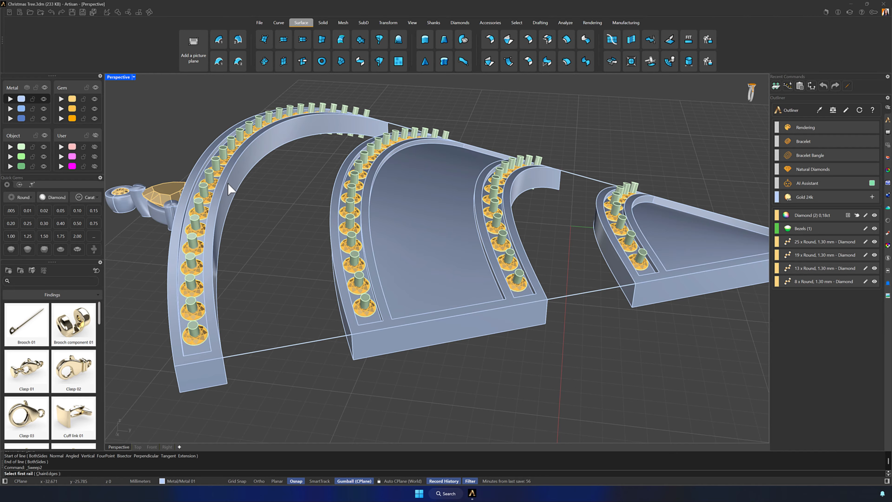
{"action": "left_click", "coordinate": [226, 182]}
{"action": "left_click", "coordinate": [248, 203]}
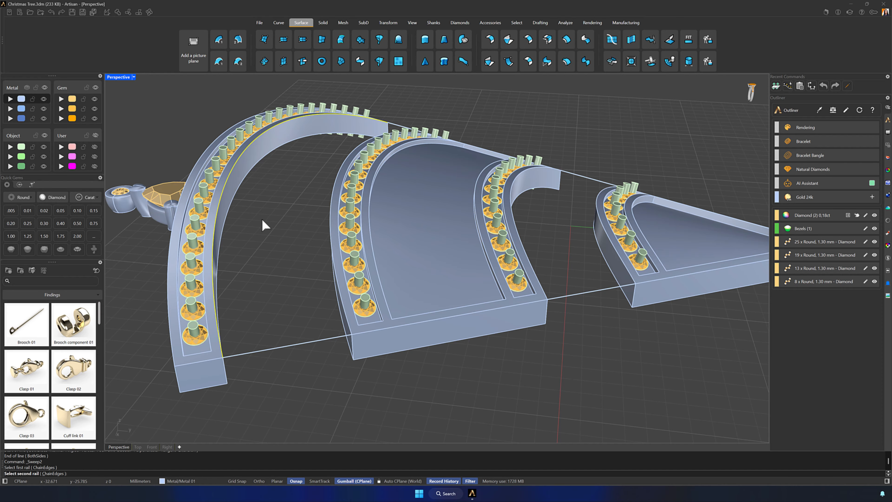
{"action": "right_click_drag", "start_coordinate": [261, 218], "coordinate": [351, 211]}
{"action": "left_click", "coordinate": [388, 195]}
{"action": "left_click", "coordinate": [402, 216]}
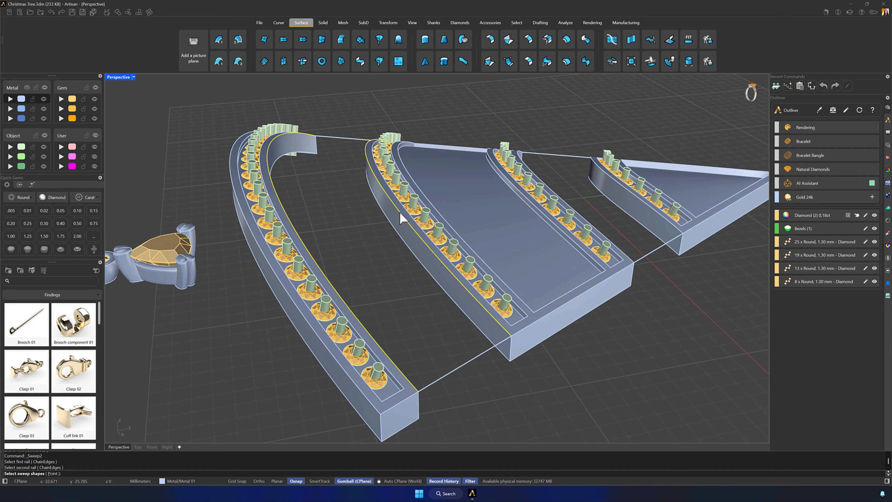
{"action": "left_click", "coordinate": [454, 368]}
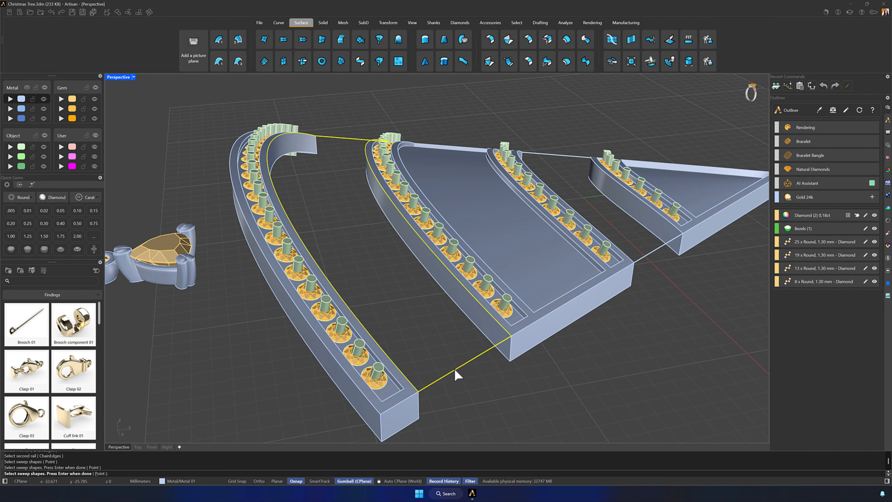
{"action": "key", "text": "Return"}
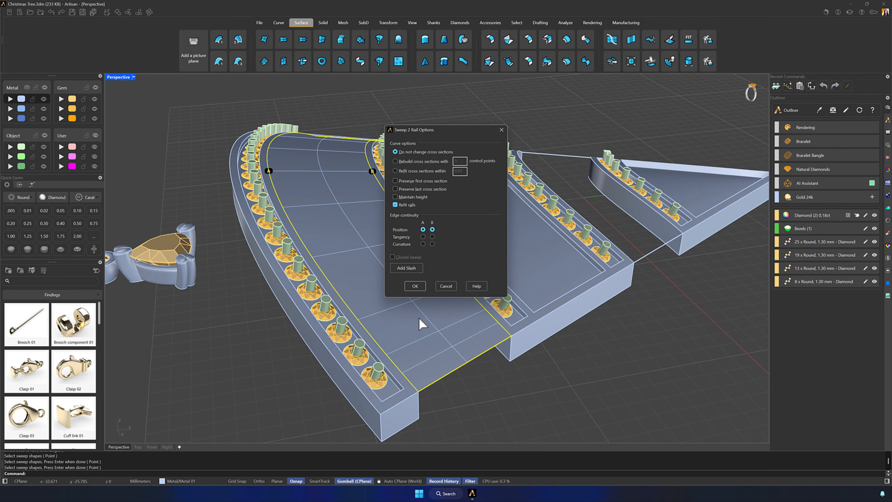
{"action": "left_click", "coordinate": [414, 285]}
- Fill the upper gap with a two-rail sweep along both side lines, using the facing edges of the adjoining tiers as shapes
{"action": "right_click_drag", "start_coordinate": [610, 319], "coordinate": [573, 332], "text": "shift"}
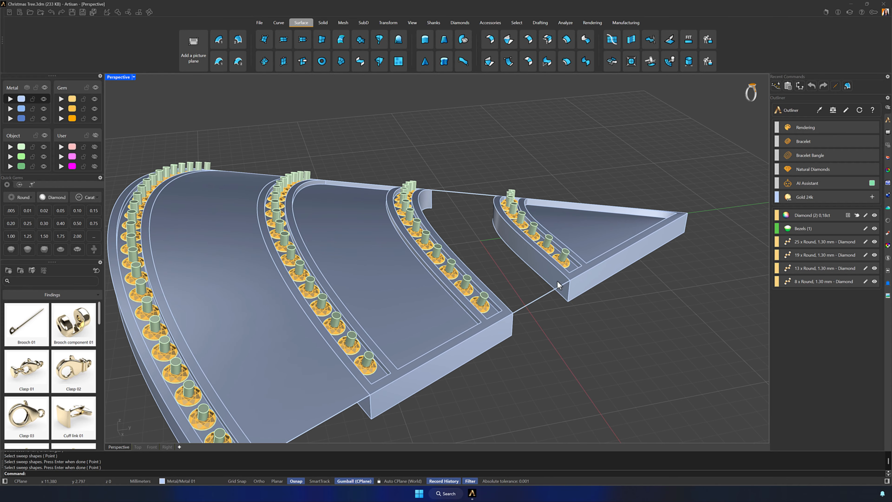
{"action": "left_click", "coordinate": [237, 41]}
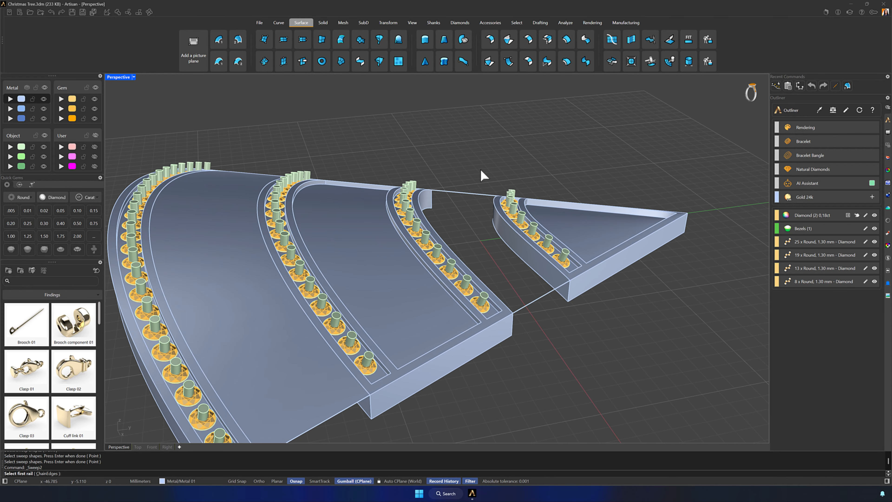
{"action": "left_click", "coordinate": [467, 191]}
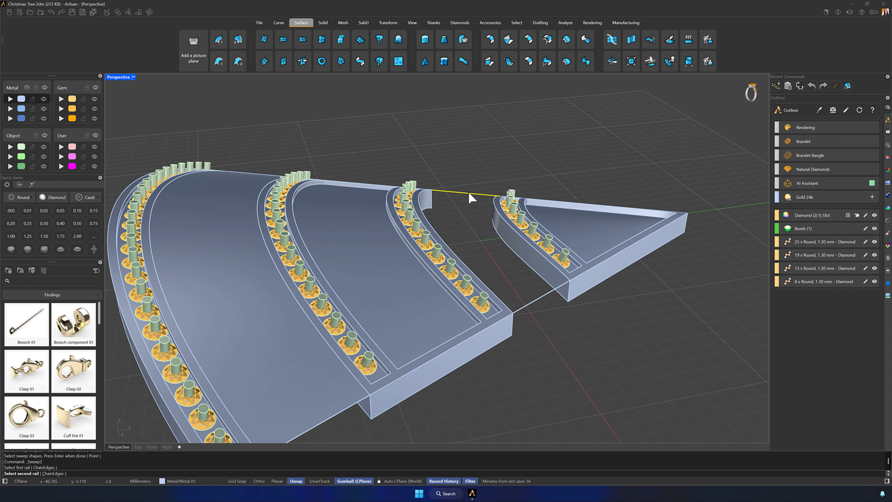
{"action": "left_click", "coordinate": [541, 300]}
{"action": "left_click", "coordinate": [540, 258]}
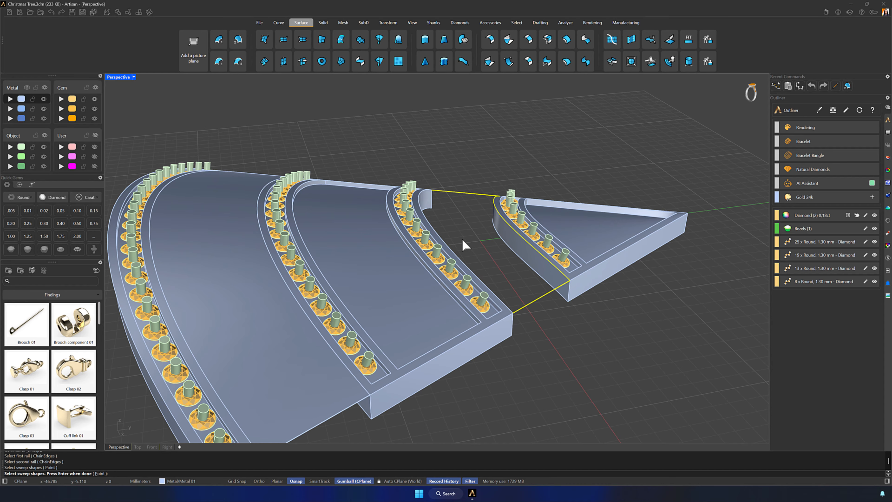
{"action": "right_click_drag", "start_coordinate": [465, 244], "coordinate": [396, 203]}
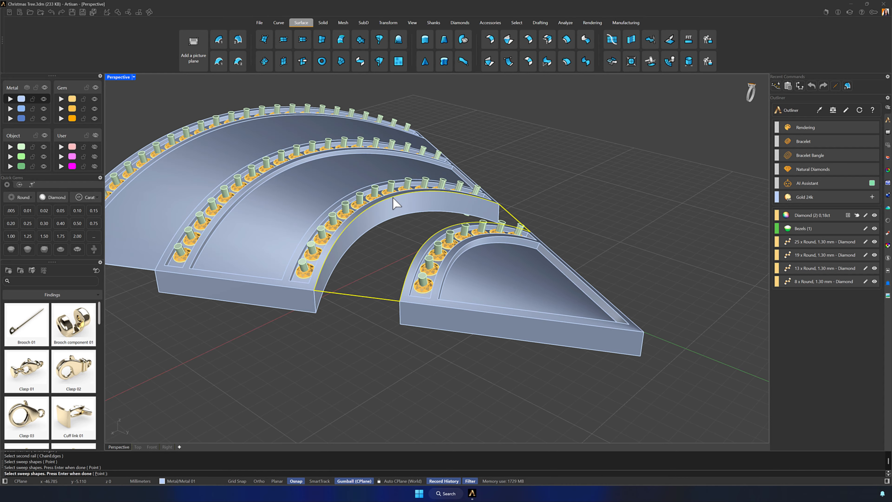
{"action": "right_click", "coordinate": [397, 204]}
{"action": "left_click", "coordinate": [413, 285]}
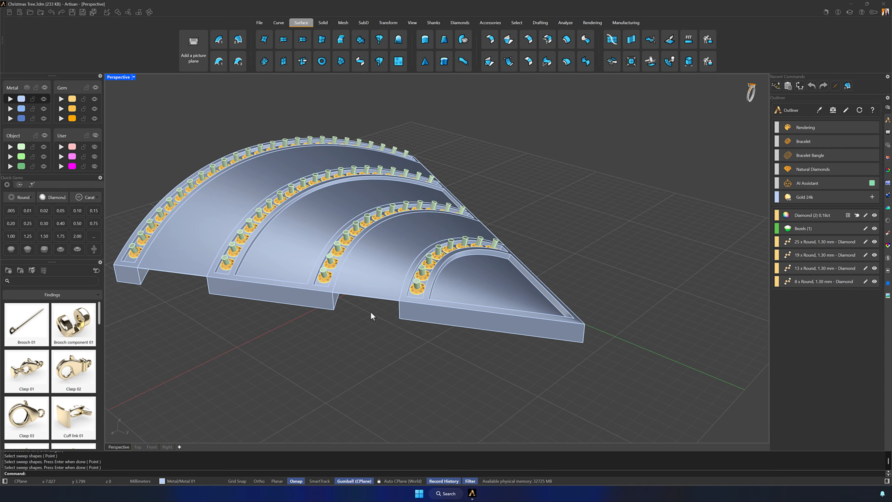
- Offset the lower gap surface's upper edge by 3.37 mm along that surface
{"action": "right_click_drag", "start_coordinate": [372, 315], "coordinate": [438, 276]}
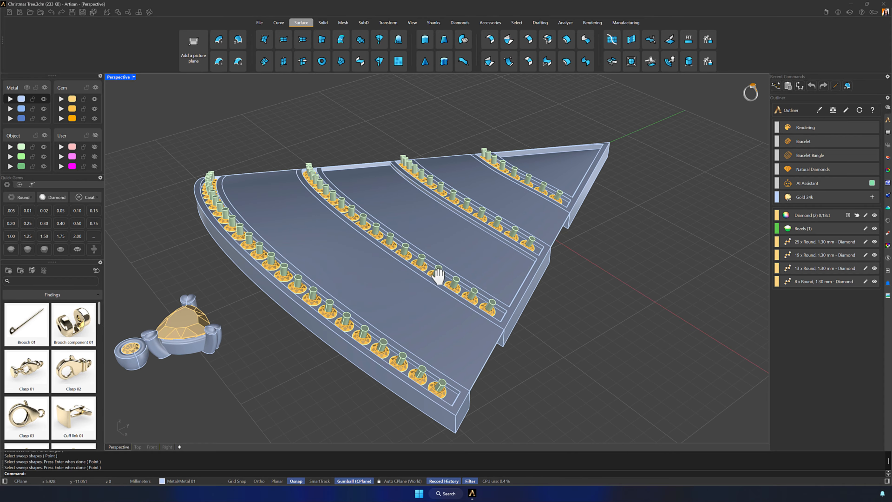
{"action": "left_click", "coordinate": [413, 232]}
{"action": "left_click", "coordinate": [278, 22]}
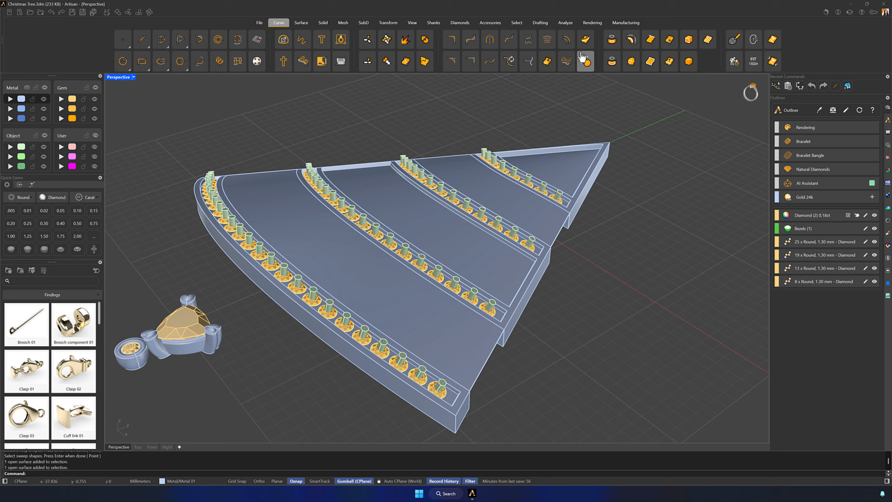
{"action": "left_click", "coordinate": [586, 41]}
{"action": "left_click", "coordinate": [445, 294]}
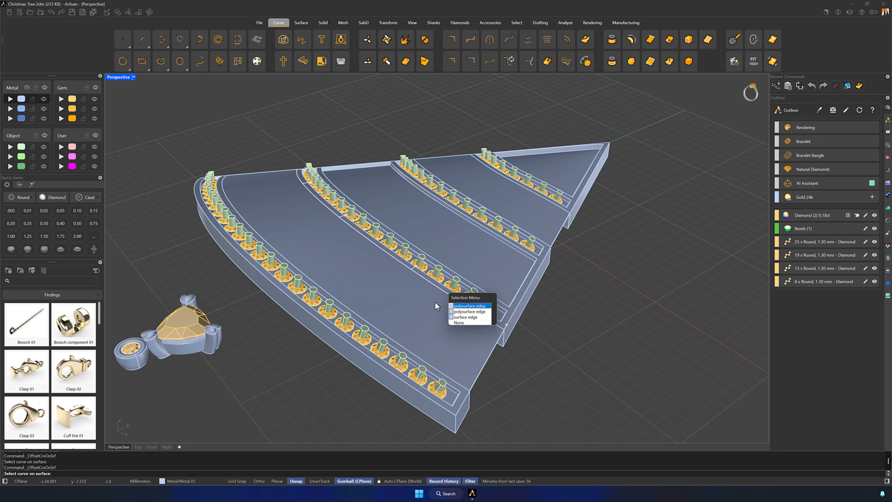
{"action": "left_click", "coordinate": [463, 318]}
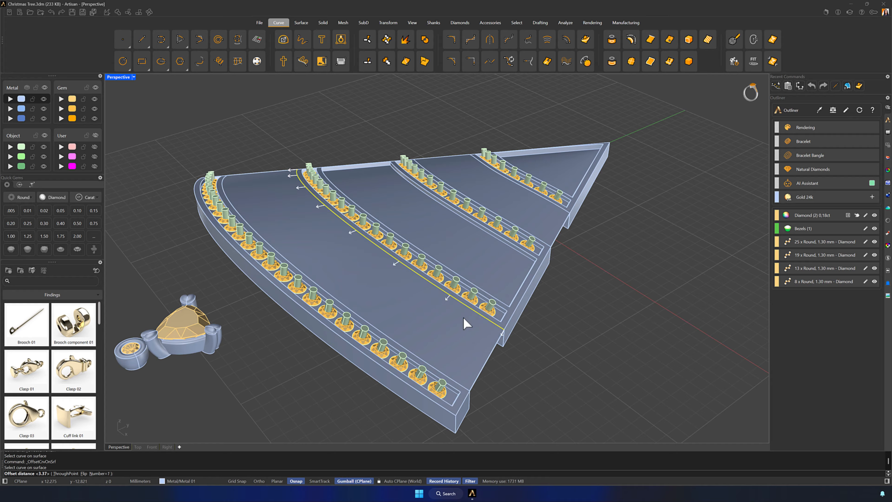
{"action": "type", "text": "3.37"}
{"action": "key", "text": "Return"}
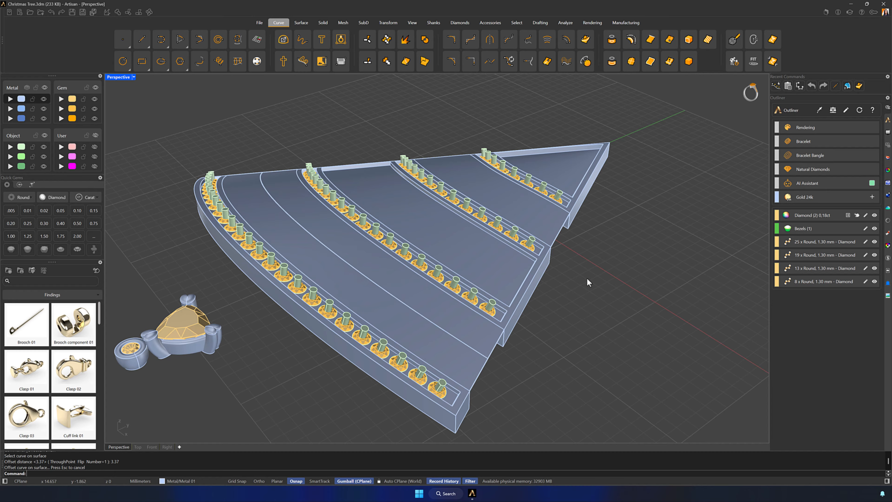
- Offset the upper gap surface's edge beside the top tier by 2.35 mm along that surface
{"action": "key", "text": "Return"}
{"action": "left_click", "coordinate": [562, 207]}
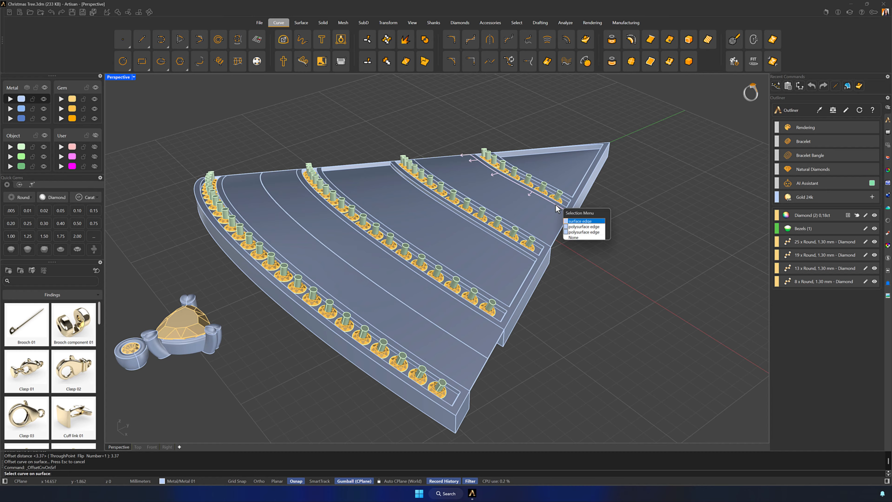
{"action": "left_click", "coordinate": [578, 226]}
{"action": "type", "text": "2."}
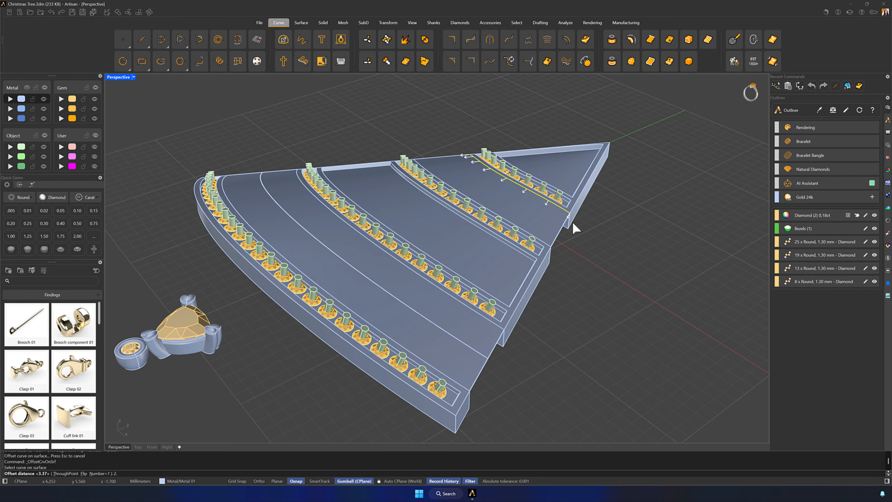
{"action": "type", "text": "35"}
{"action": "key", "text": "Return"}
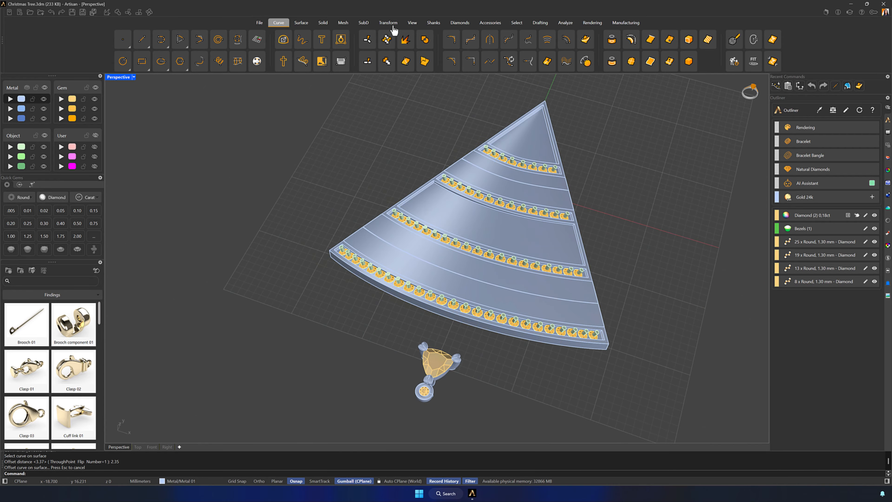
- Set up an Array On Curve of the complete trillion-and-bezel ornament, using the lower gap's offset curve and its surface
{"action": "left_click", "coordinate": [390, 23]}
{"action": "left_click", "coordinate": [562, 62]}
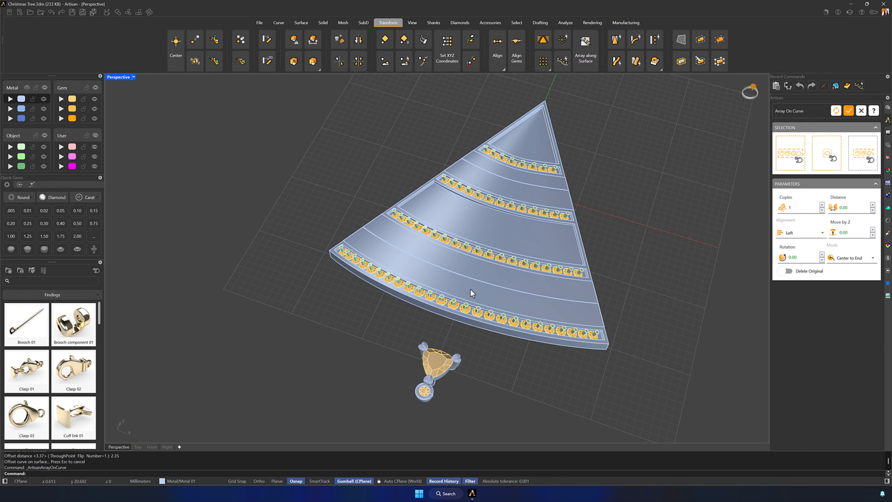
{"action": "left_click_drag", "start_coordinate": [491, 423], "coordinate": [384, 340]}
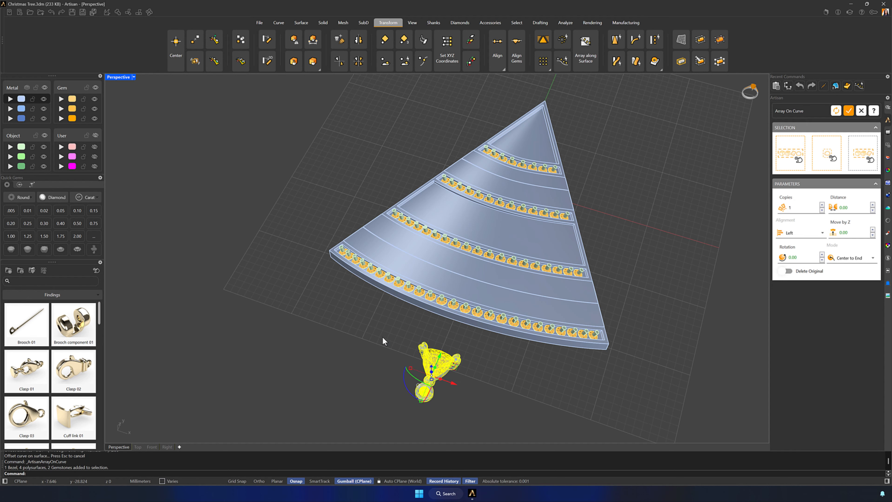
{"action": "left_click", "coordinate": [785, 150]}
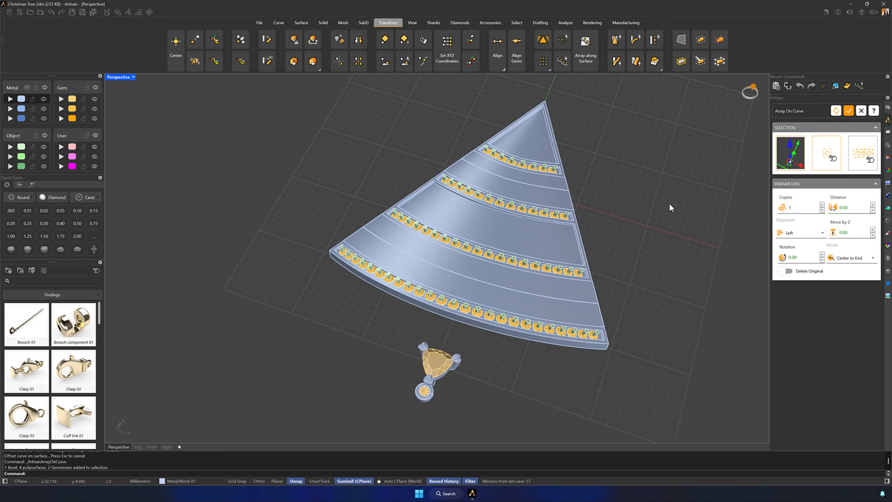
{"action": "left_click", "coordinate": [563, 301]}
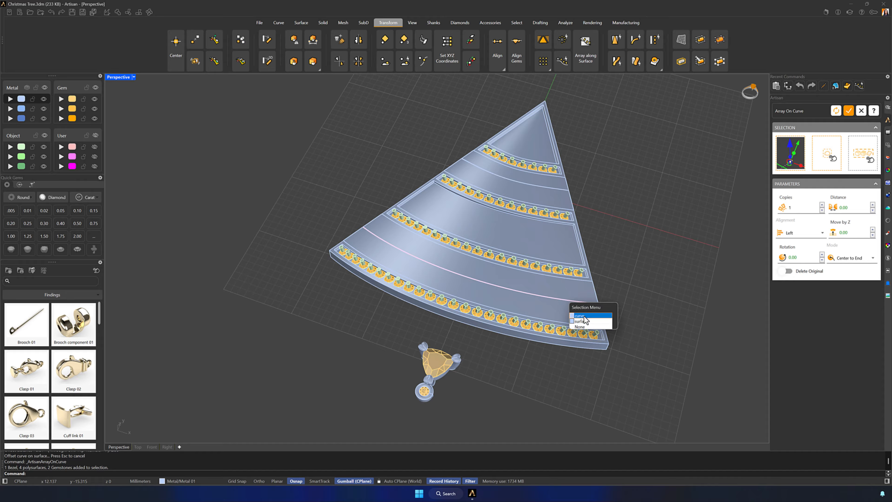
{"action": "left_click", "coordinate": [583, 316]}
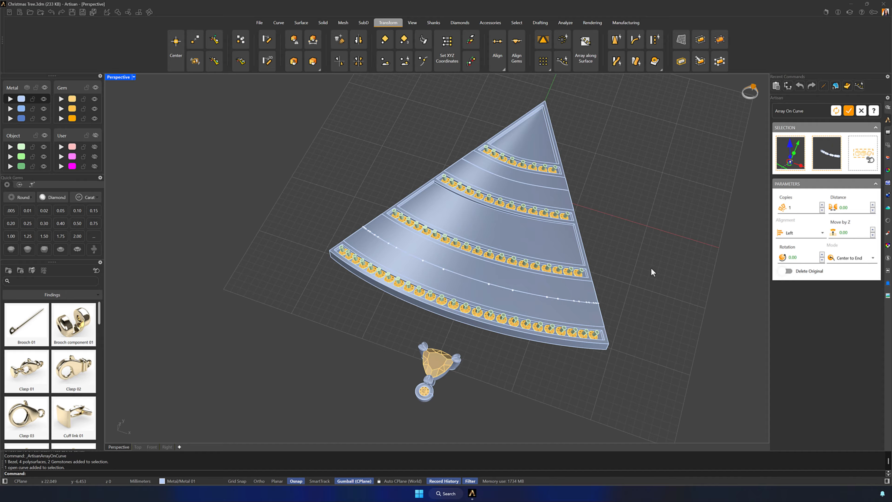
{"action": "left_click", "coordinate": [863, 156]}
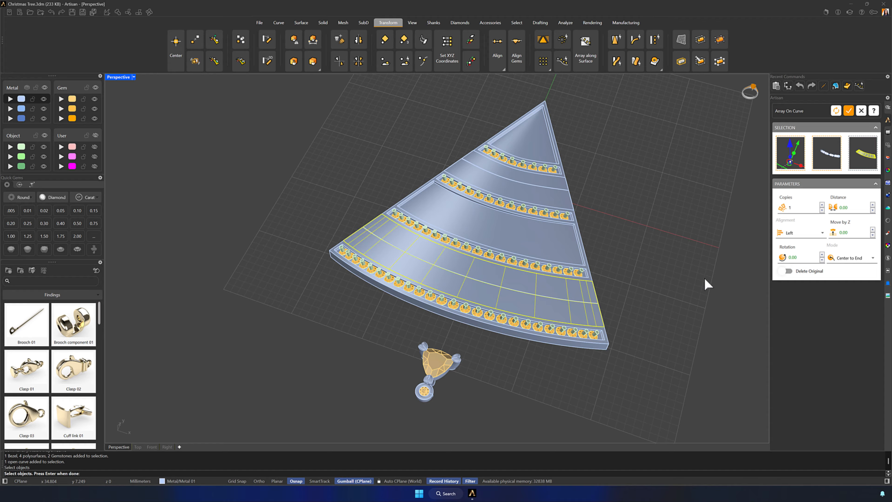
{"action": "key", "text": "Return"}
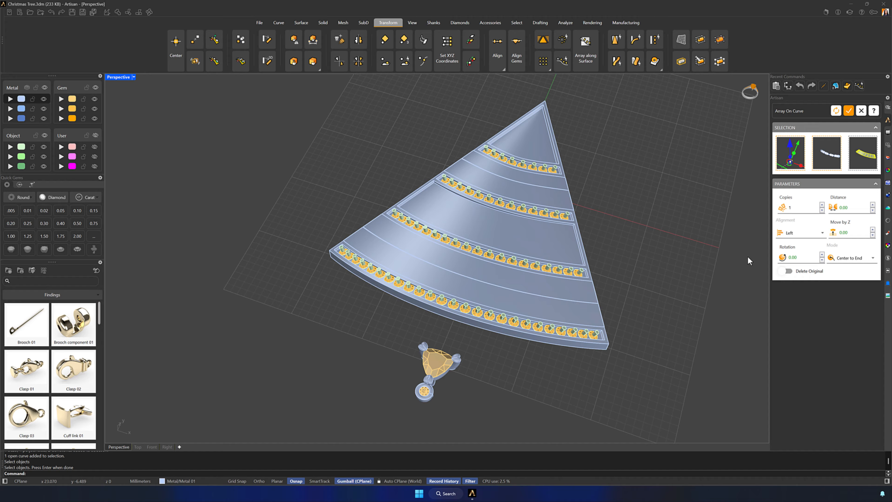
- Set the ornament array's alignment to Center and the number of copies to 4
{"action": "left_click", "coordinate": [792, 235]}
{"action": "left_click", "coordinate": [792, 253]}
{"action": "left_click", "coordinate": [822, 205]}
{"action": "left_click", "coordinate": [822, 206]}
{"action": "left_click", "coordinate": [821, 205]}
- Flip the lower offset curve's direction and reassign it to the array so the ornaments' bezels point toward the tree's base
{"action": "right_click_drag", "start_coordinate": [650, 278], "coordinate": [658, 293]}
{"action": "left_click", "coordinate": [587, 302]}
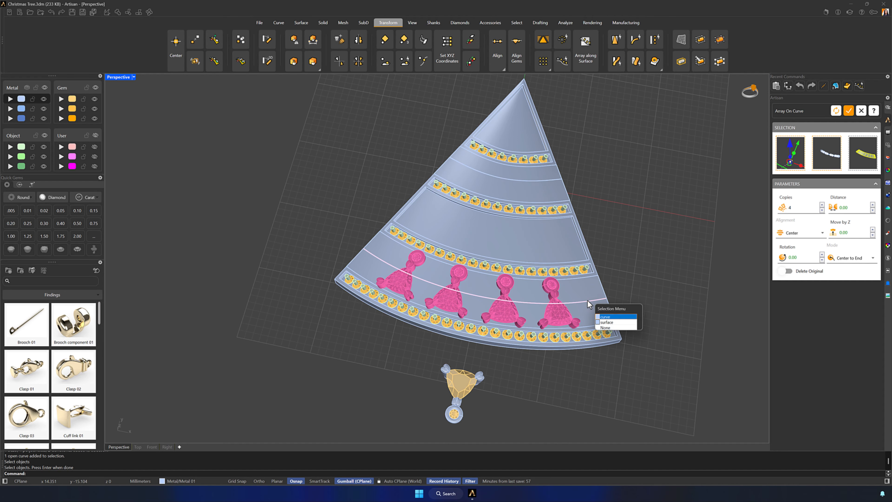
{"action": "left_click", "coordinate": [603, 319]}
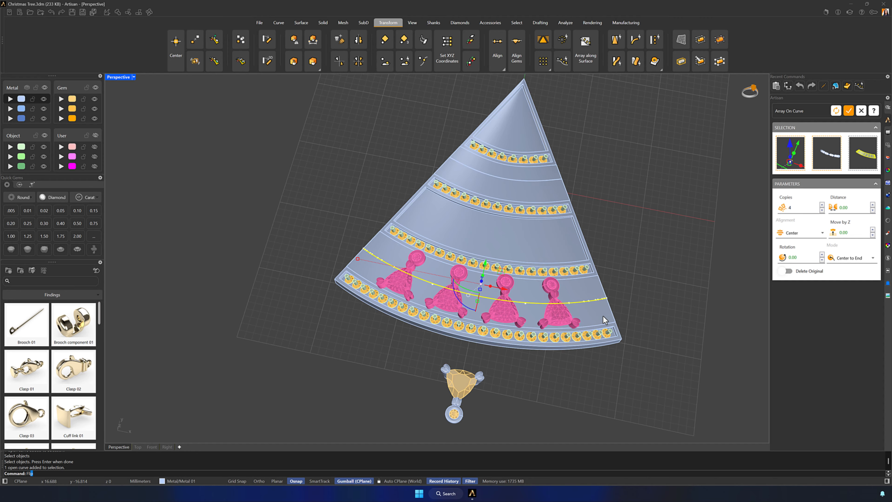
{"action": "key", "text": "Return"}
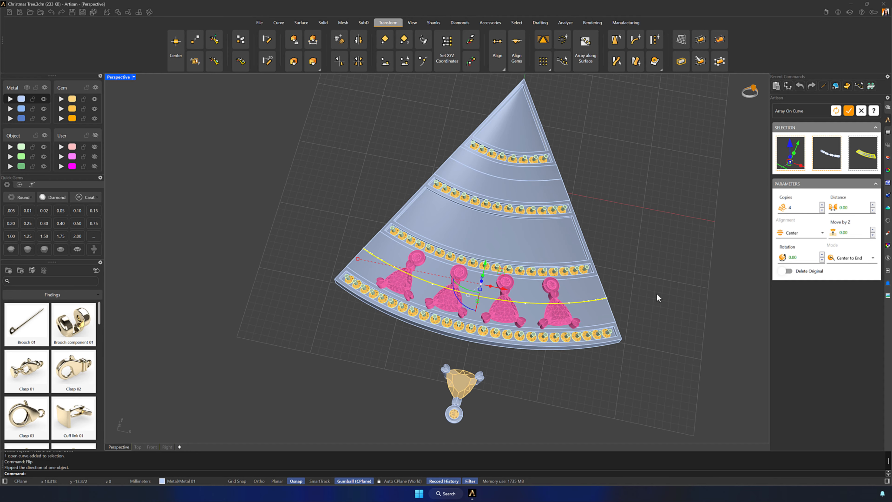
{"action": "left_click", "coordinate": [827, 157]}
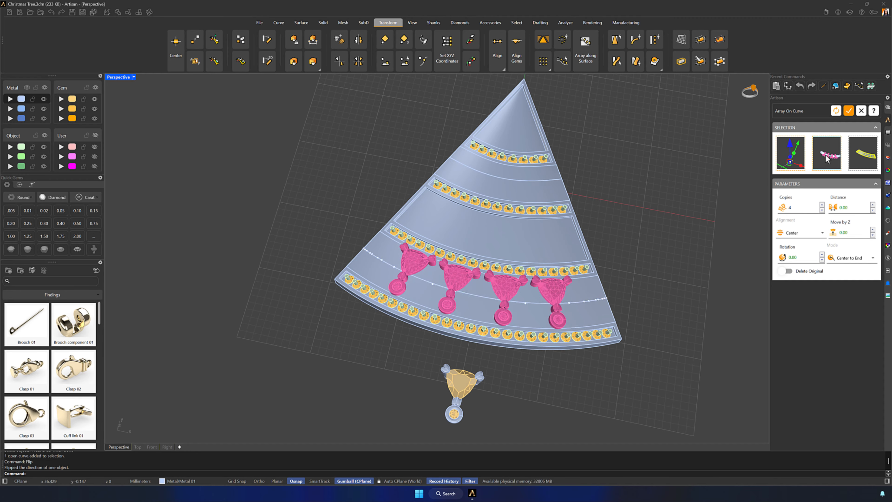
- Set the lower array to 7 copies with a distance of -0.10 and apply it
{"action": "left_click", "coordinate": [822, 205]}
{"action": "left_click", "coordinate": [821, 205]}
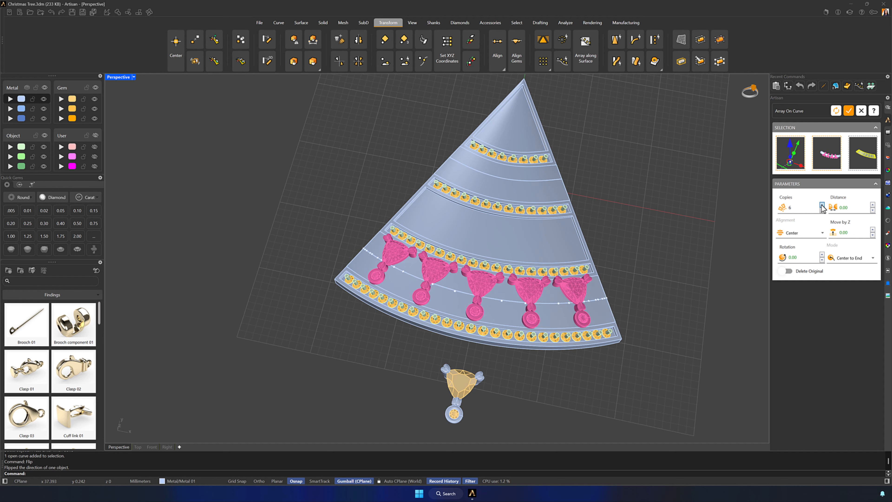
{"action": "left_click", "coordinate": [822, 205]}
{"action": "left_click", "coordinate": [872, 210]}
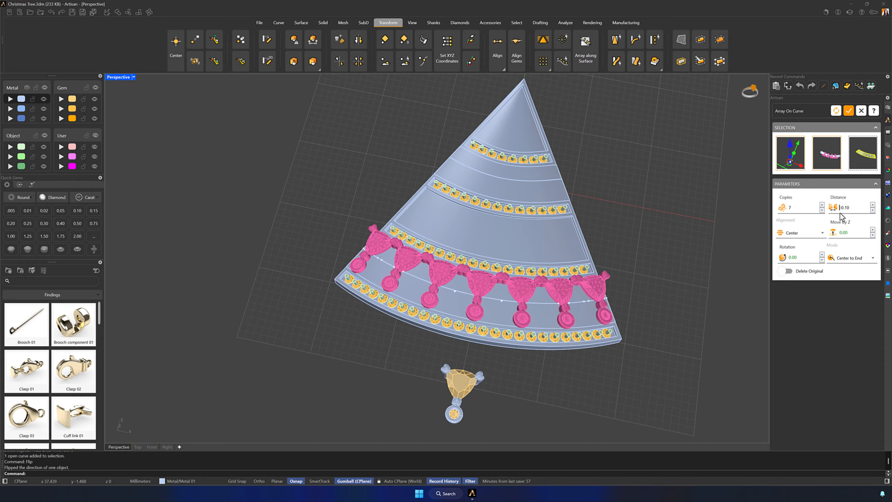
{"action": "left_click", "coordinate": [849, 111]}
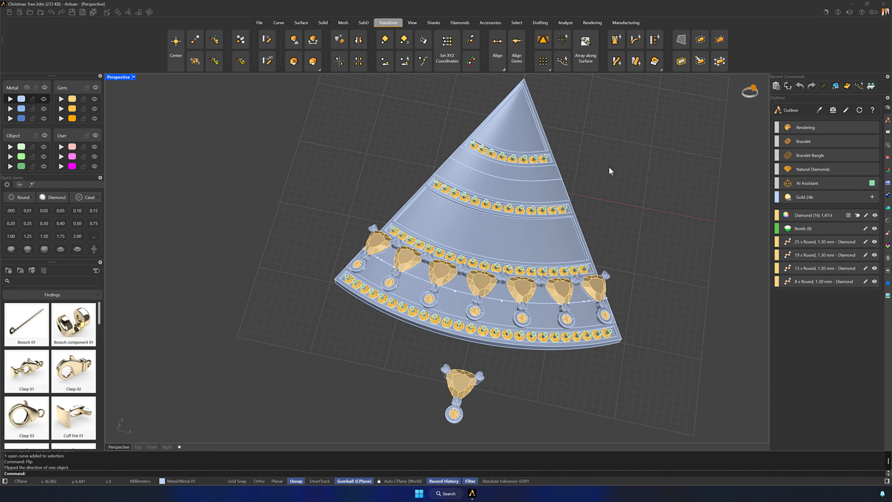
- Set up another Array On Curve of the loose ornament, using the upper gap's offset curve and its surface
{"action": "left_click", "coordinate": [541, 181]}
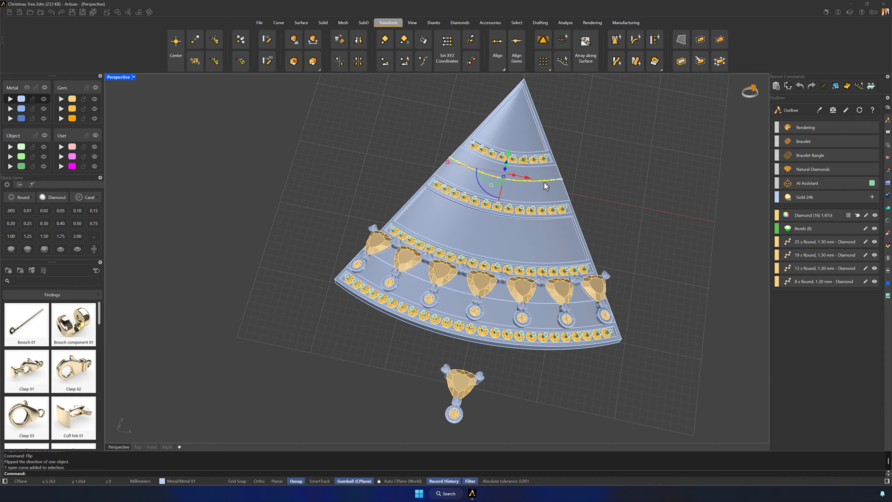
{"action": "left_click", "coordinate": [589, 146]}
{"action": "left_click", "coordinate": [619, 73]}
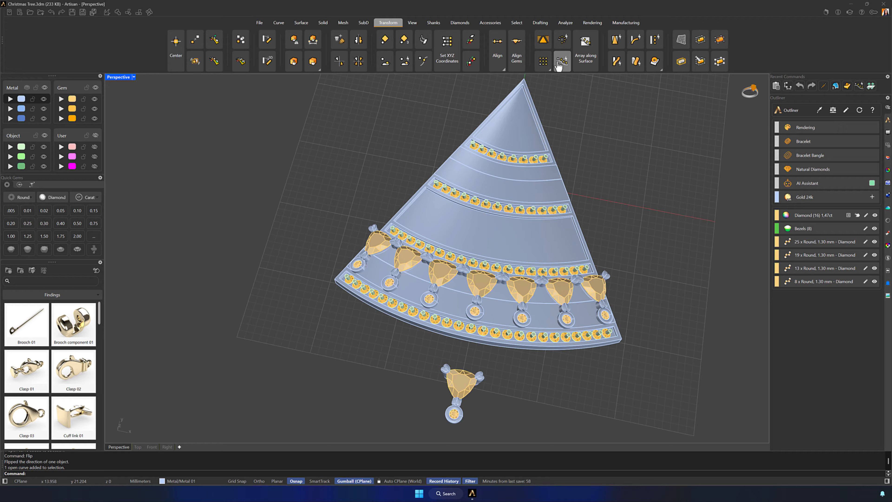
{"action": "left_click", "coordinate": [544, 181]}
{"action": "left_click", "coordinate": [549, 185]}
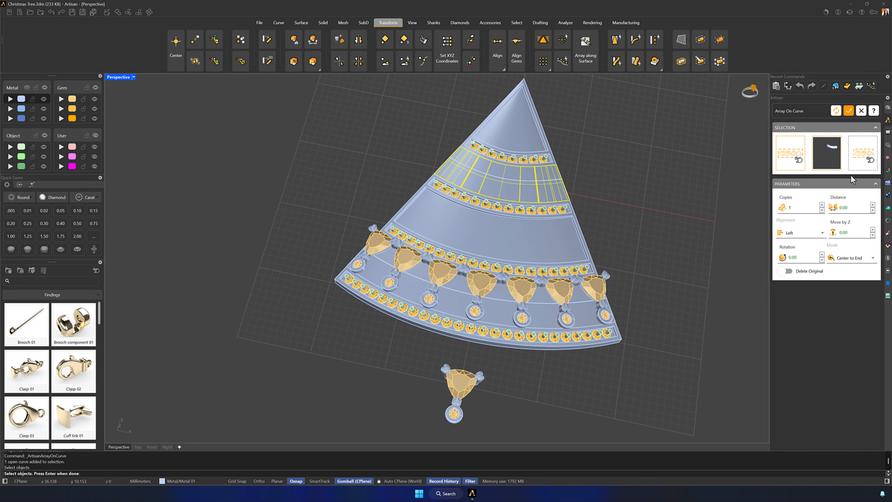
{"action": "left_click_drag", "start_coordinate": [358, 446], "coordinate": [358, 443]}
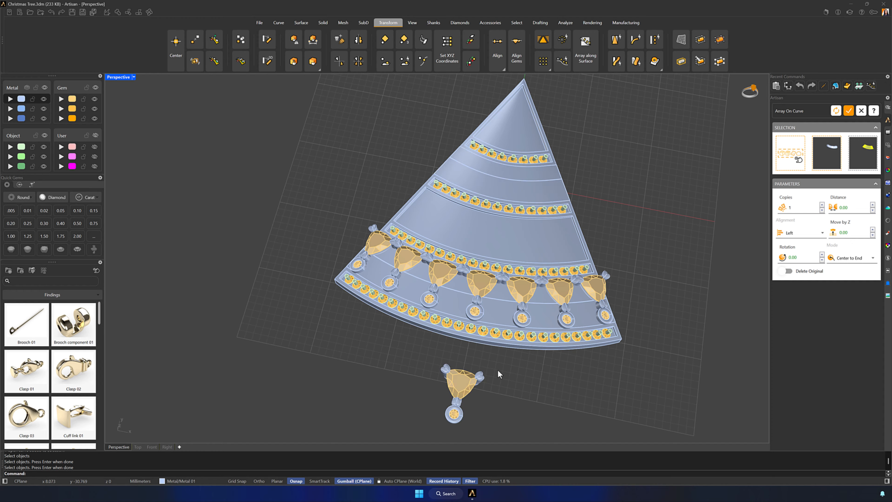
{"action": "key", "text": "Return"}
- Set the upper ornament array's alignment to Center and its number of copies to 3
{"action": "left_click", "coordinate": [798, 232]}
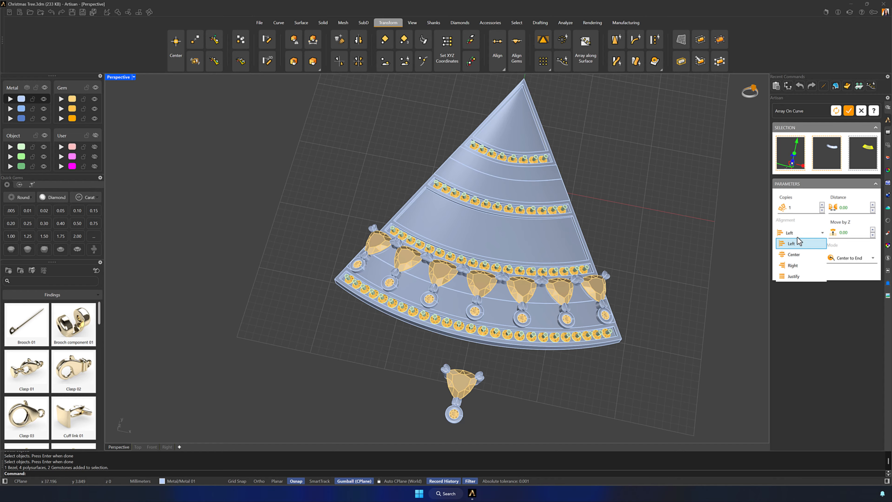
{"action": "left_click", "coordinate": [795, 256]}
{"action": "left_click", "coordinate": [822, 204]}
{"action": "left_click", "coordinate": [822, 204]}
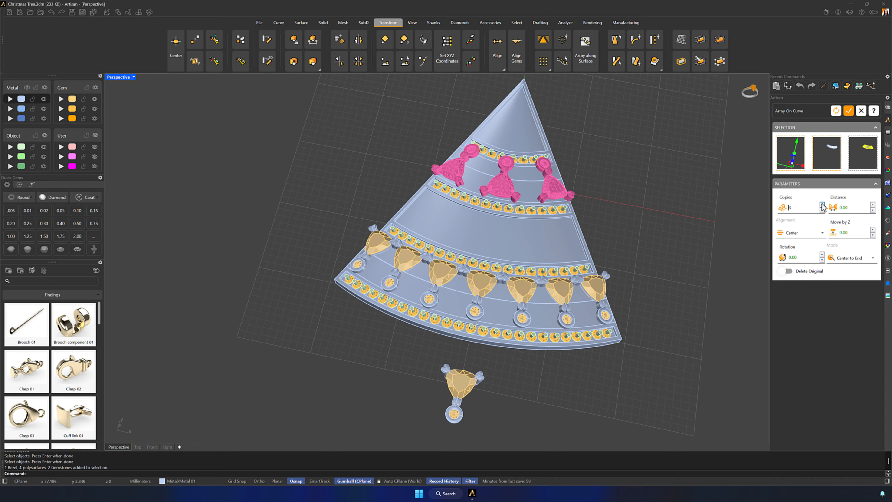
- Flip the upper offset curve's direction and reassign it to the array so the bezels point toward the tree's base
{"action": "left_click", "coordinate": [535, 182]}
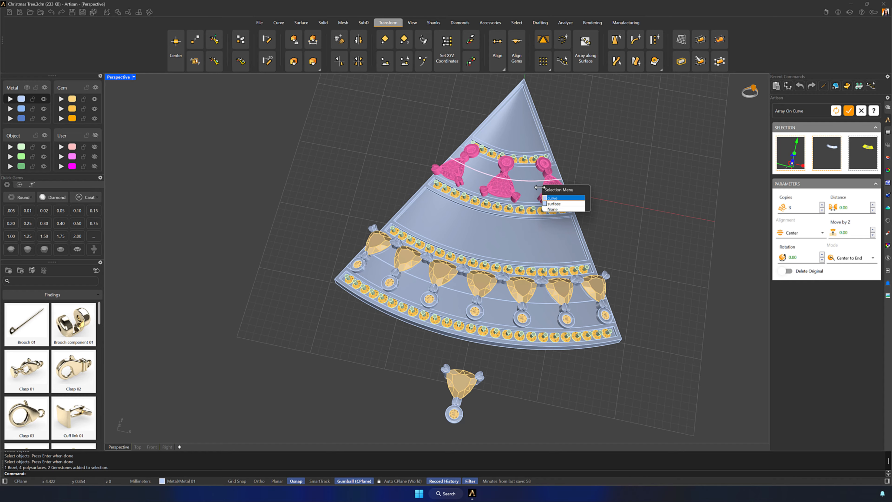
{"action": "left_click", "coordinate": [553, 200]}
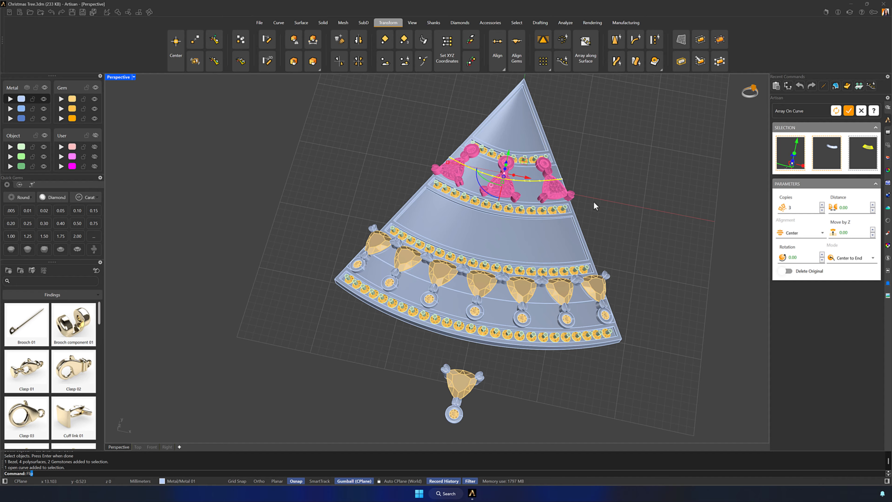
{"action": "type", "text": "Fli"}
{"action": "key", "text": "Return"}
{"action": "left_click", "coordinate": [832, 157]}
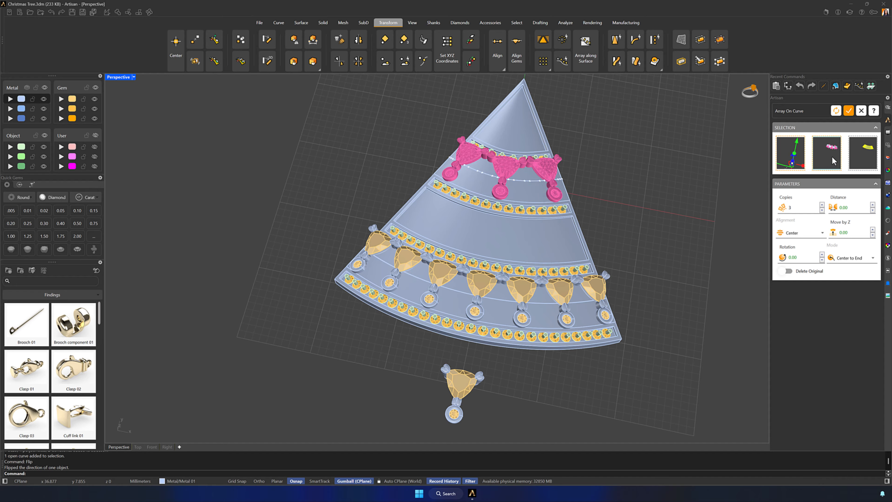
- Set the upper ornament array's distance to 1.60 and apply it
{"action": "left_click", "coordinate": [873, 210]}
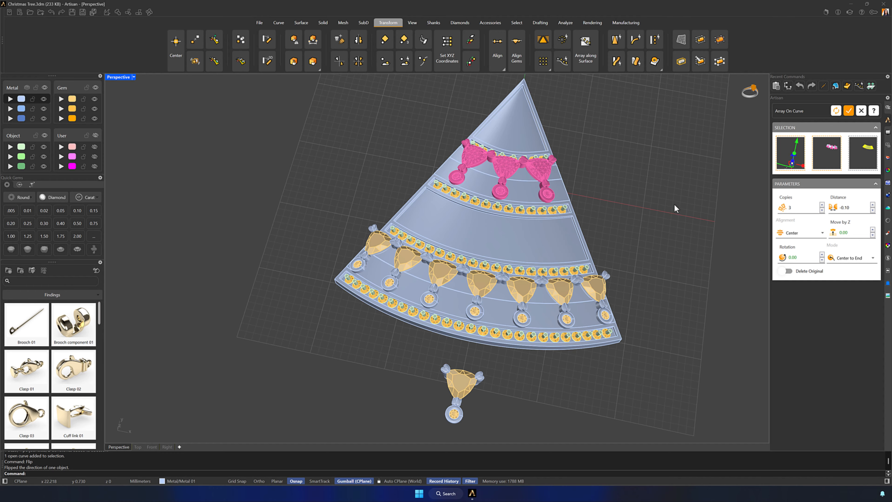
{"action": "left_click", "coordinate": [873, 205]}
{"action": "left_click", "coordinate": [872, 205]}
{"action": "left_click", "coordinate": [872, 205]}
{"action": "left_click_drag", "start_coordinate": [852, 209], "coordinate": [828, 208]}
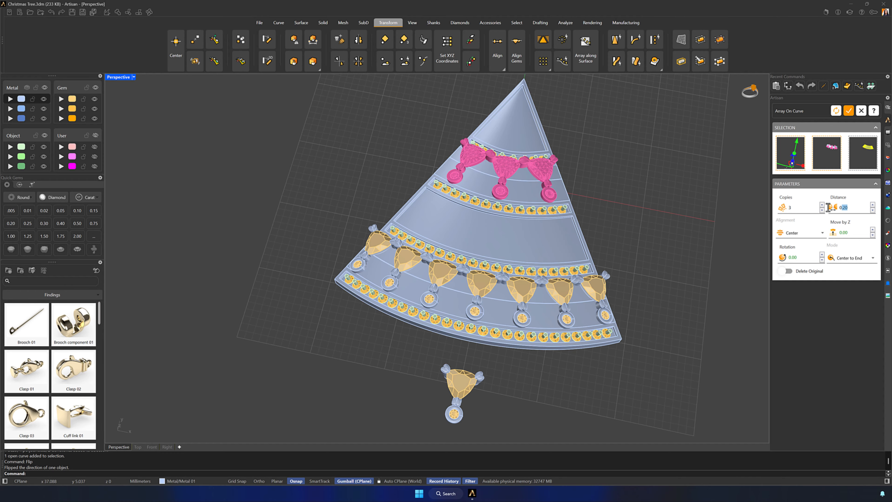
{"action": "type", "text": "1.6"}
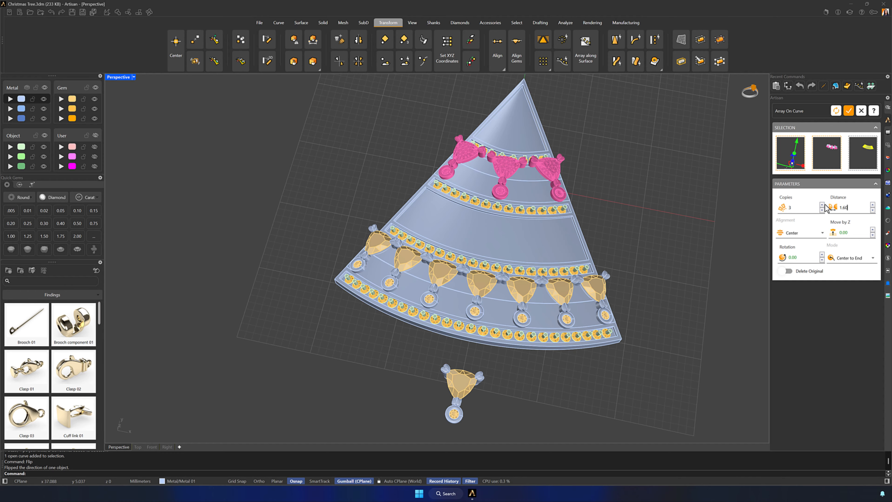
{"action": "right_click_drag", "start_coordinate": [685, 244], "coordinate": [756, 190]}
{"action": "left_click", "coordinate": [848, 110]}
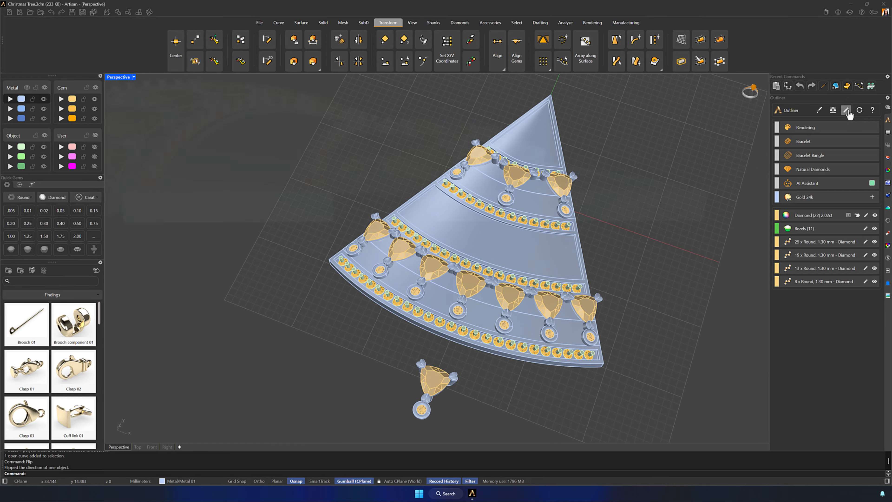
- Try to lower the three upper ornaments within their gap, selecting all their gems, bezels and prongs, and undo the last changes
{"action": "right_click_drag", "start_coordinate": [562, 281], "coordinate": [486, 247]}
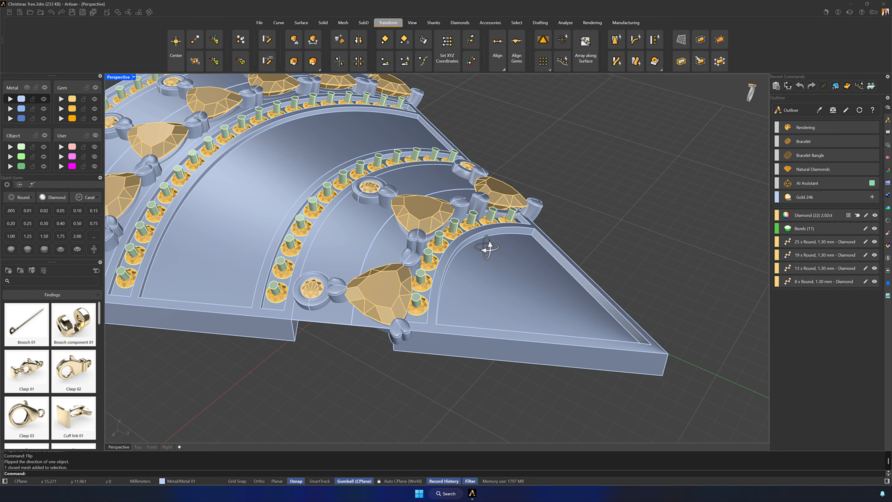
{"action": "left_click", "coordinate": [334, 288]}
{"action": "left_click", "coordinate": [305, 294], "text": "shift"}
{"action": "left_click", "coordinate": [420, 213], "text": "shift"}
{"action": "left_click", "coordinate": [459, 202], "text": "shift"}
{"action": "right_click_drag", "start_coordinate": [467, 210], "coordinate": [485, 232]}
{"action": "scroll", "coordinate": [492, 232], "scroll_direction": "up", "scroll_amount": 4}
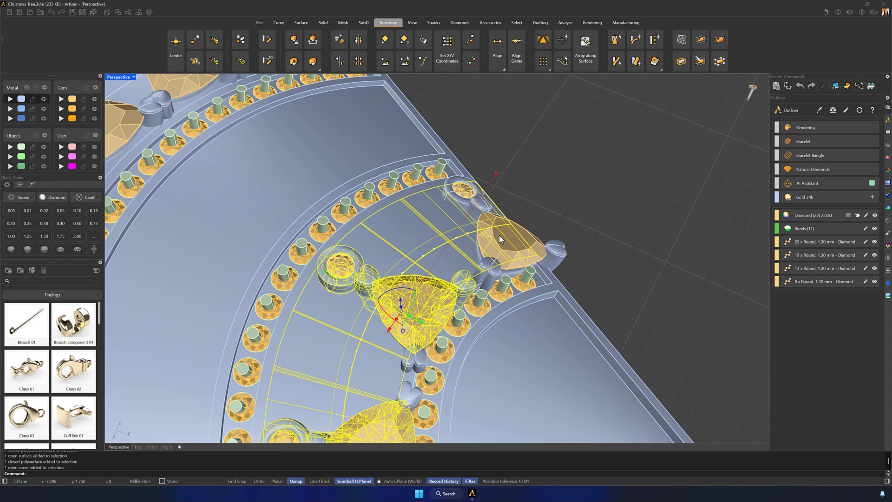
{"action": "left_click", "coordinate": [506, 239], "text": "shift"}
{"action": "left_click", "coordinate": [558, 249], "text": "shift"}
{"action": "left_click", "coordinate": [463, 191], "text": "shift"}
{"action": "left_click", "coordinate": [332, 265], "text": "shift"}
{"action": "right_click_drag", "start_coordinate": [333, 265], "coordinate": [362, 198], "text": "shift"}
{"action": "left_click", "coordinate": [312, 368], "text": "shift"}
{"action": "right_click_drag", "start_coordinate": [352, 344], "coordinate": [397, 267]}
{"action": "left_click", "coordinate": [491, 191], "text": "shift"}
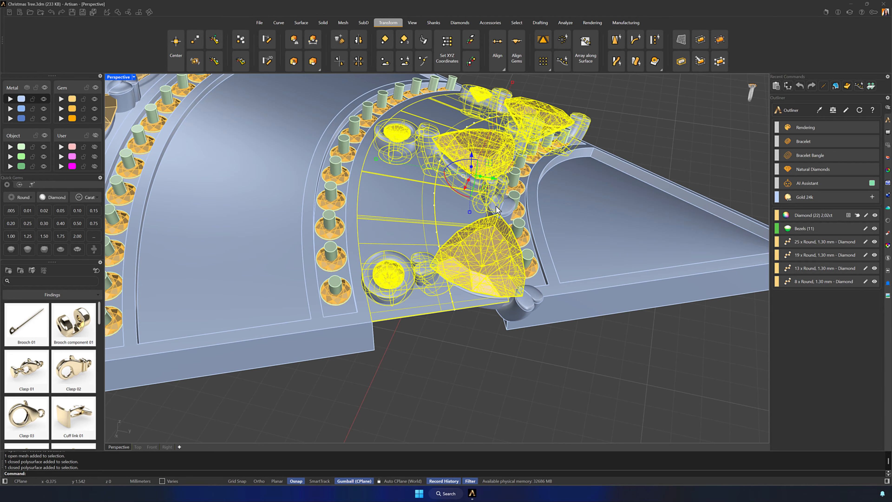
{"action": "left_click", "coordinate": [500, 211], "text": "shift"}
{"action": "left_click_drag", "start_coordinate": [469, 156], "coordinate": [488, 182]}
{"action": "key", "text": "ctrl+z"}
{"action": "key", "text": "ctrl+z"}
- Lower the bottom row of seven ornaments by about 0.38 mm and delete the loose original ornament
{"action": "left_click", "coordinate": [513, 311], "text": "shift"}
{"action": "left_click", "coordinate": [587, 309]}
{"action": "left_click", "coordinate": [586, 372]}
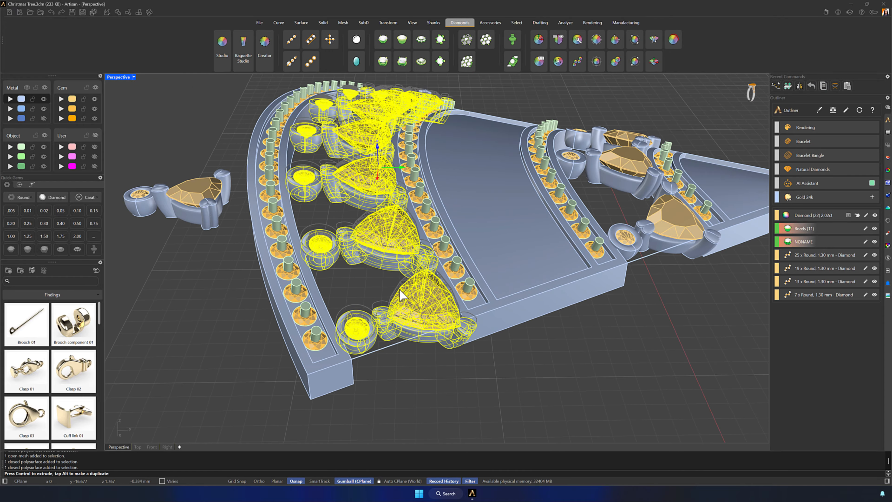
{"action": "left_click", "coordinate": [410, 354]}
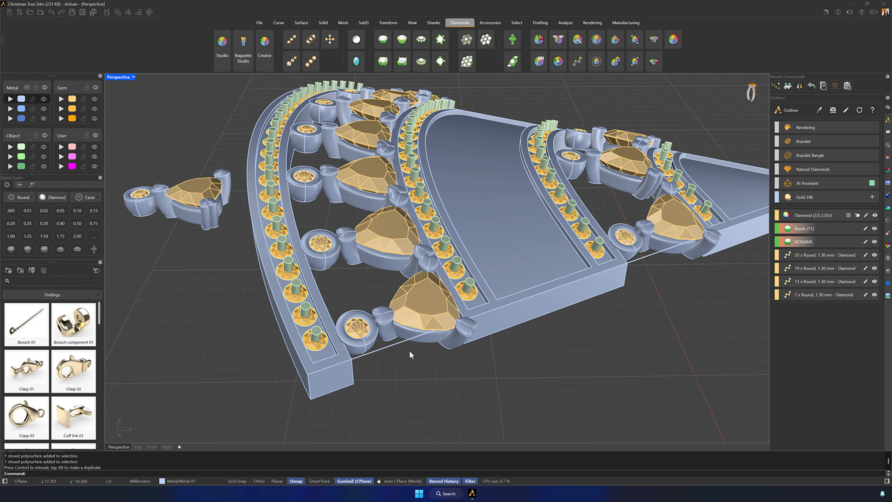
{"action": "left_click", "coordinate": [351, 335]}
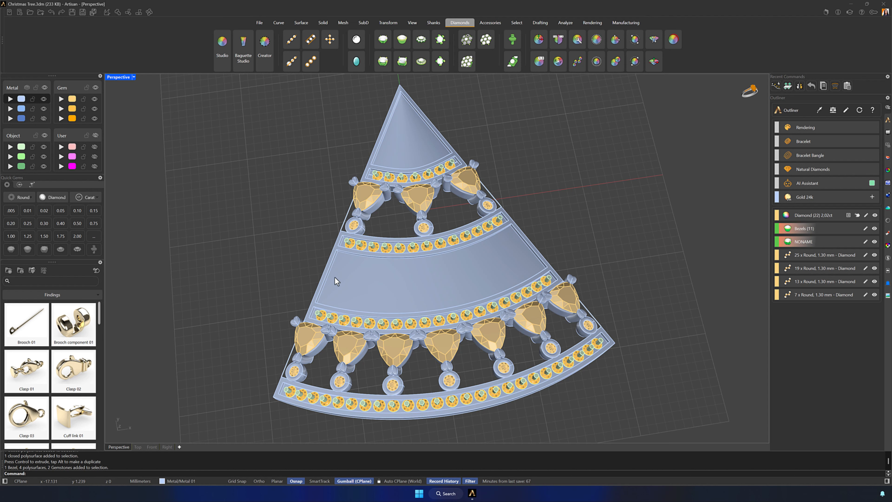
{"action": "left_click", "coordinate": [349, 288]}
{"action": "left_click", "coordinate": [568, 244]}
{"action": "left_click", "coordinate": [520, 260]}
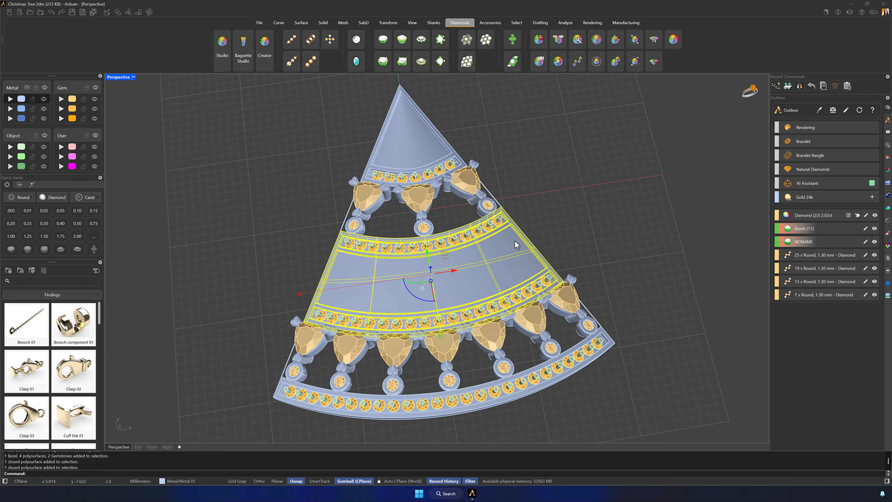
{"action": "left_click", "coordinate": [560, 208]}
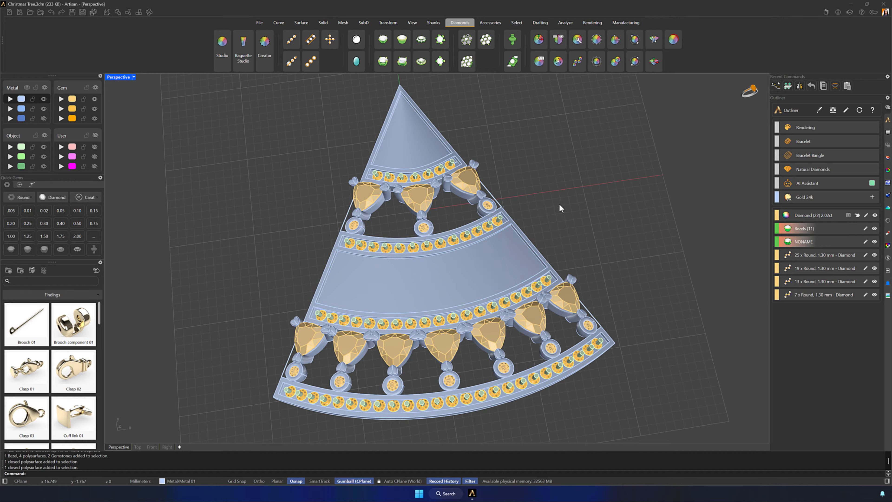
- Extract the recessed faces of the middle and top panels with Copy set to No and delete them
{"action": "left_click", "coordinate": [323, 23]}
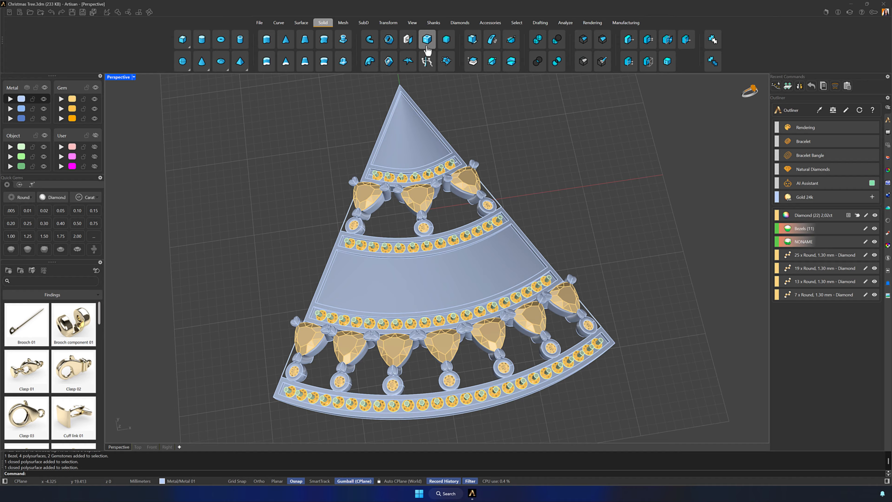
{"action": "left_click", "coordinate": [471, 66]}
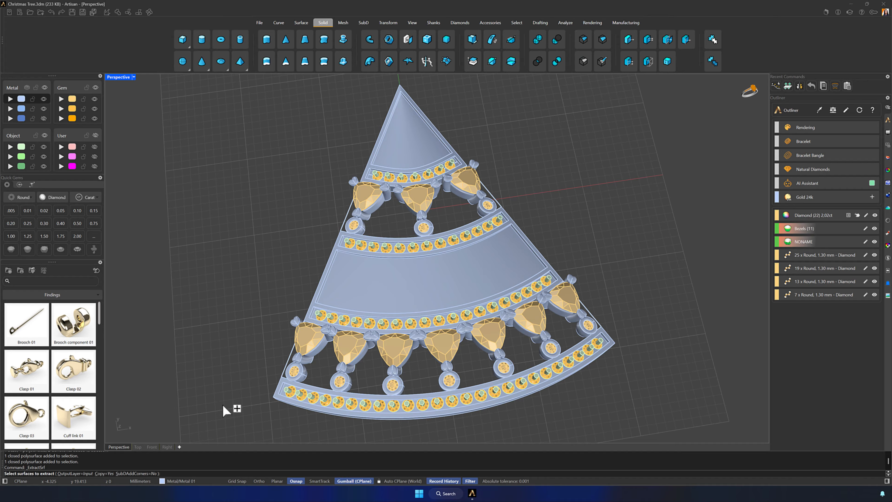
{"action": "left_click", "coordinate": [108, 474]}
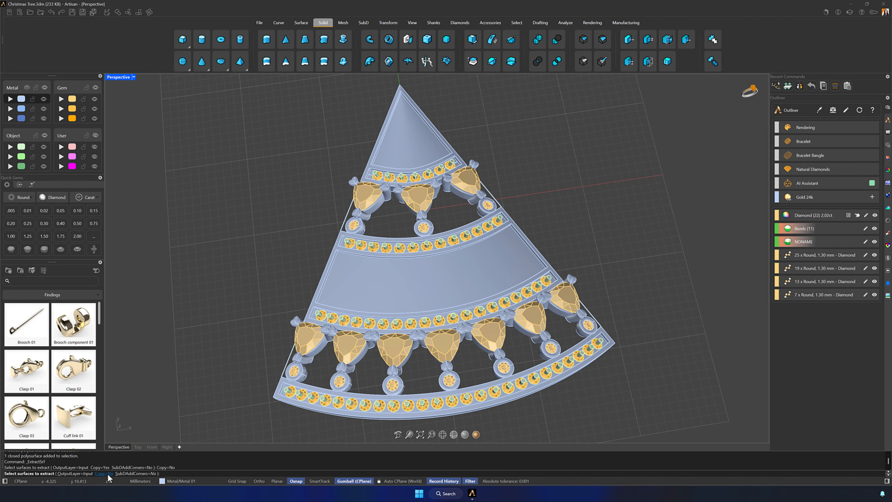
{"action": "left_click", "coordinate": [396, 288]}
{"action": "left_click", "coordinate": [408, 148]}
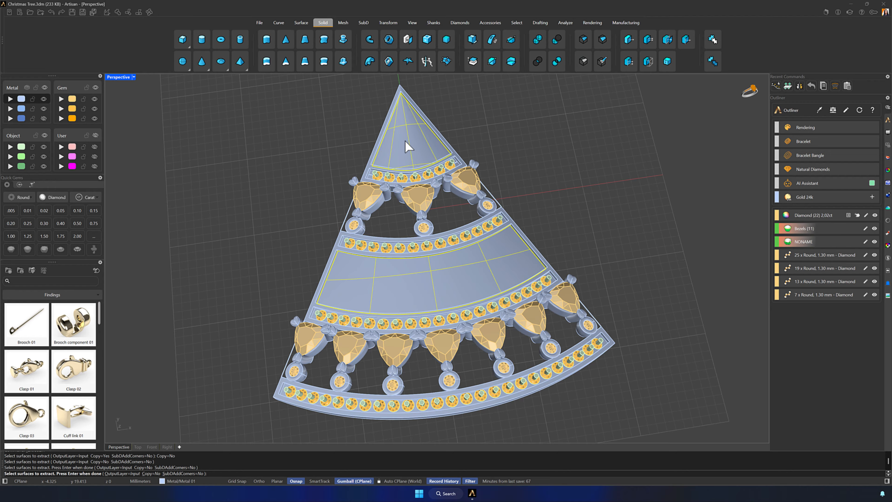
{"action": "key", "text": "Return"}
{"action": "key", "text": "Delete"}
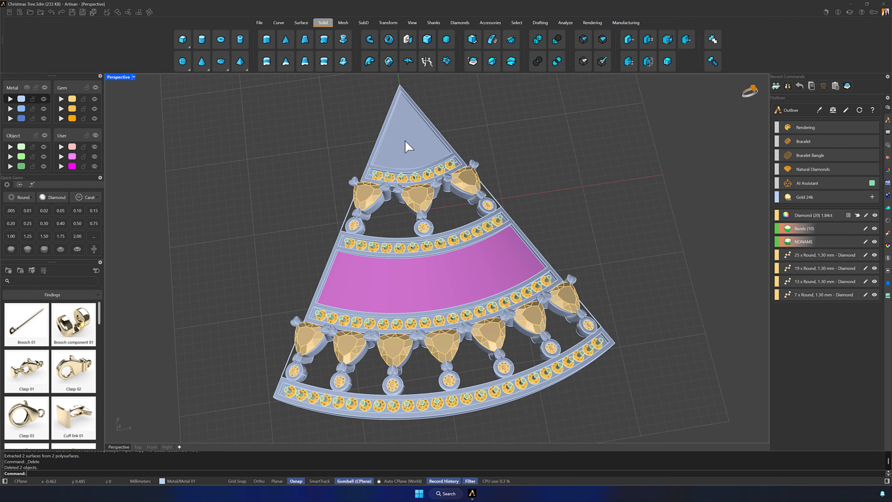
- Rebuild the middle panel's face with a Sweep 2 Rails between the opening's curved edges, using its side edges as cross sections
{"action": "left_click", "coordinate": [301, 23]}
{"action": "left_click", "coordinate": [264, 61]}
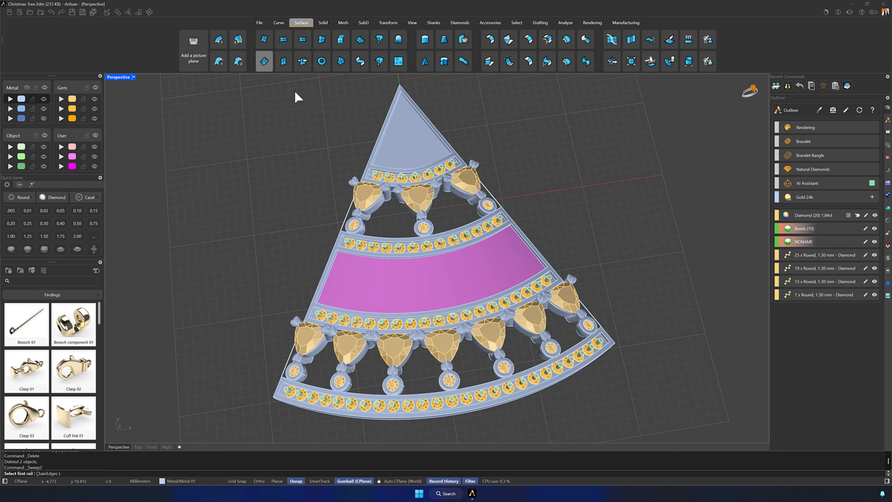
{"action": "scroll", "coordinate": [377, 225], "scroll_direction": "up", "scroll_amount": 5}
{"action": "left_click", "coordinate": [382, 214]}
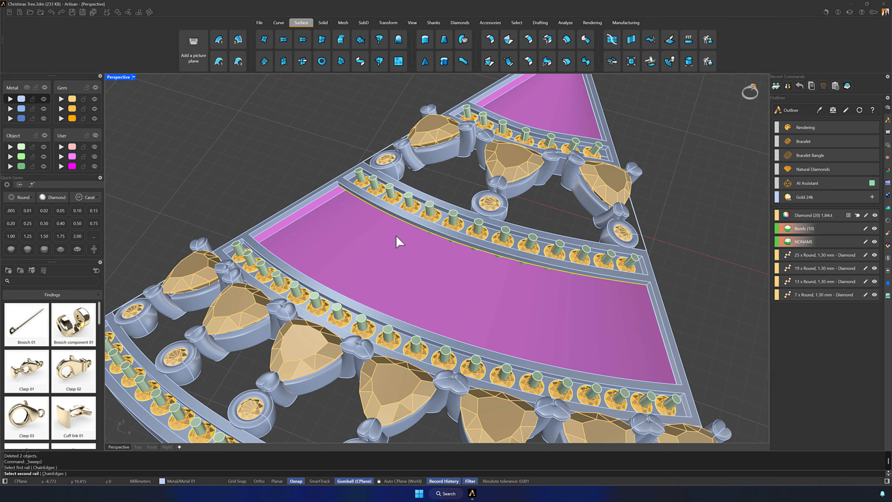
{"action": "right_click_drag", "start_coordinate": [398, 241], "coordinate": [393, 173]}
{"action": "left_click", "coordinate": [313, 179]}
{"action": "right_click_drag", "start_coordinate": [439, 267], "coordinate": [638, 232]}
{"action": "key", "text": "Return"}
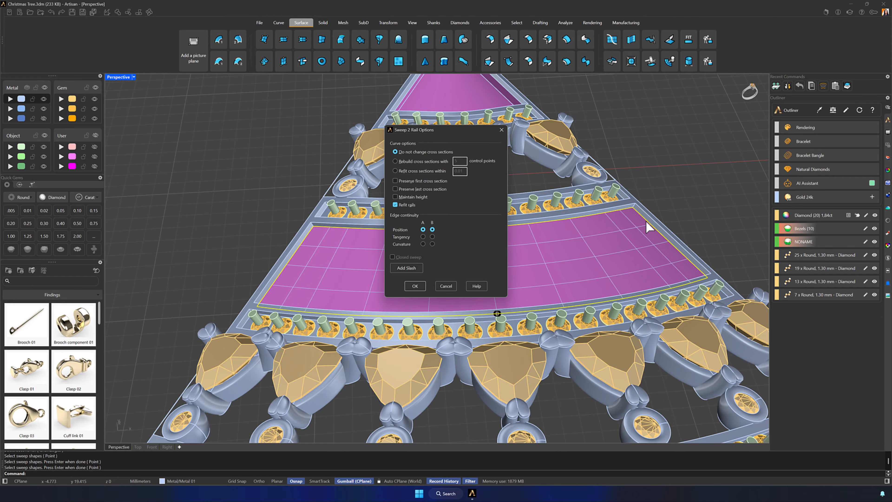
{"action": "left_click", "coordinate": [419, 286]}
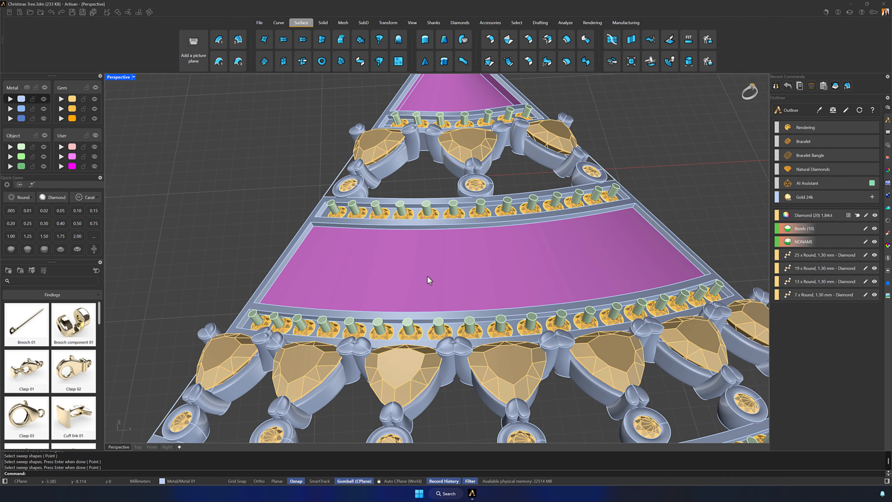
- Flip the direction of the middle panel's new swept surface
{"action": "left_click", "coordinate": [427, 275]}
{"action": "type", "text": "Flip"}
{"action": "key", "text": "Return"}
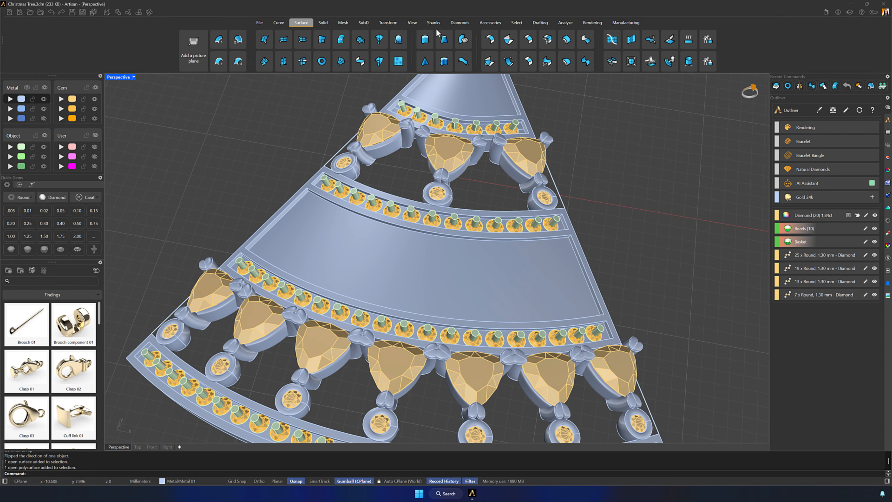
- Set up Pave Along Surface on the middle panel's surface and switch the isocurve extraction direction to V
{"action": "left_click", "coordinate": [459, 23]}
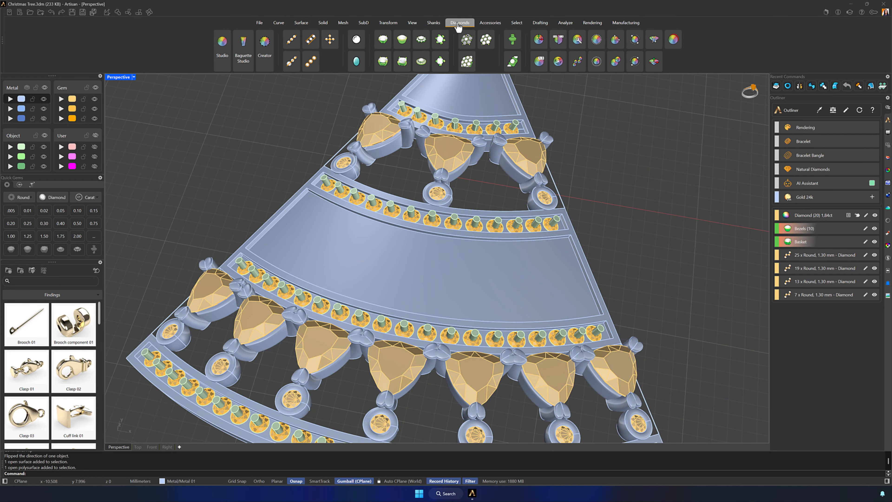
{"action": "left_click", "coordinate": [467, 35]}
{"action": "left_click", "coordinate": [497, 266]}
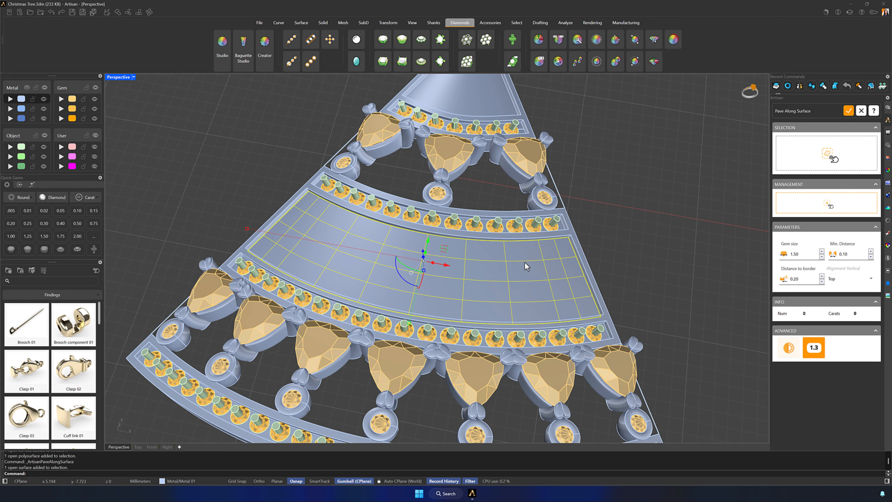
{"action": "left_click", "coordinate": [815, 153]}
{"action": "left_click", "coordinate": [673, 217]}
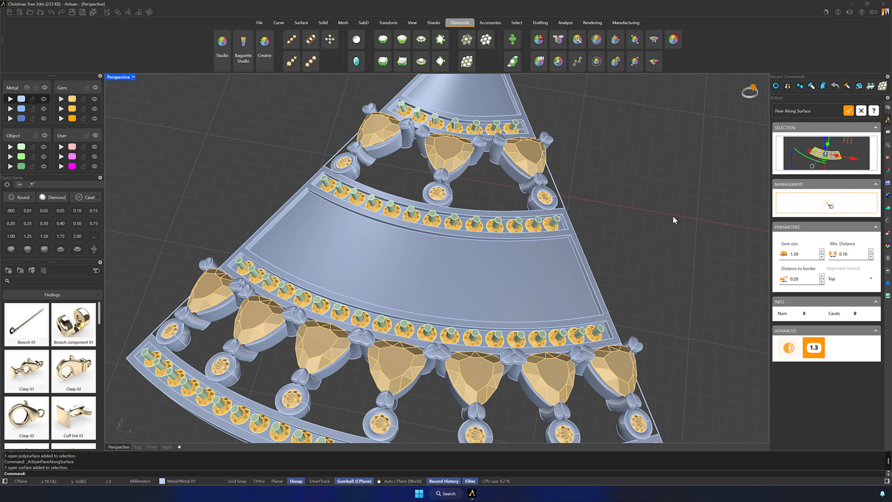
{"action": "left_click", "coordinate": [828, 204]}
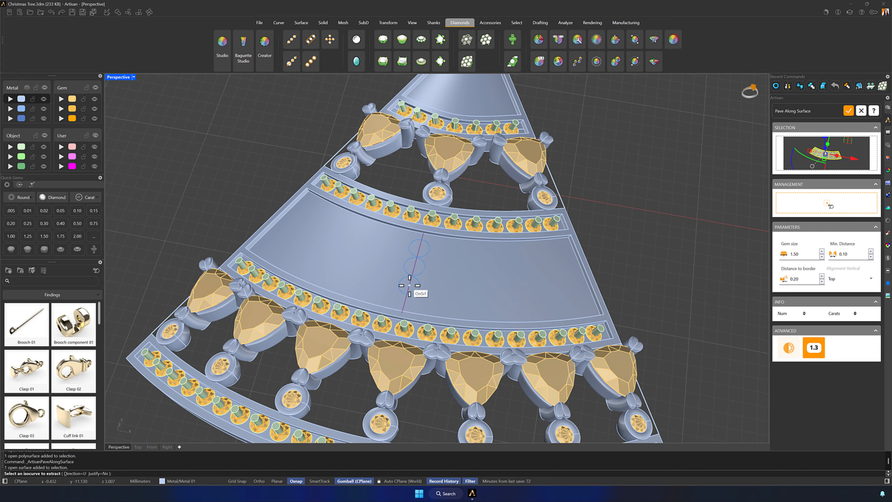
{"action": "left_click", "coordinate": [72, 475]}
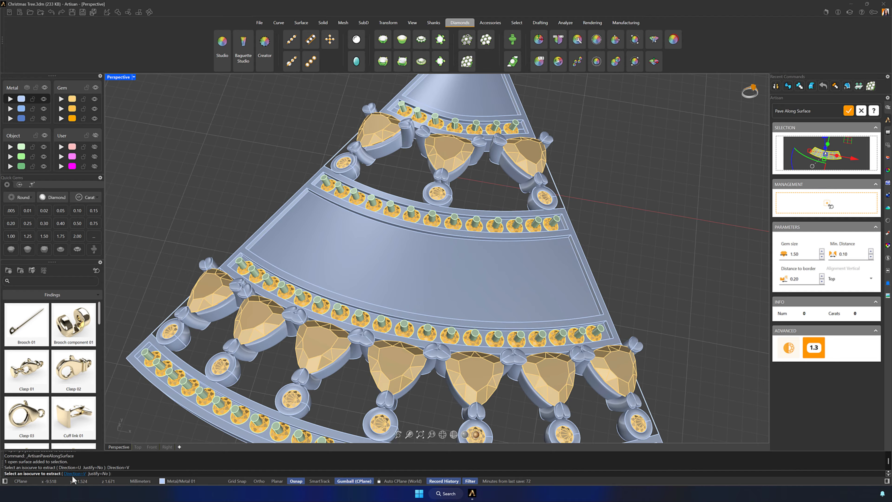
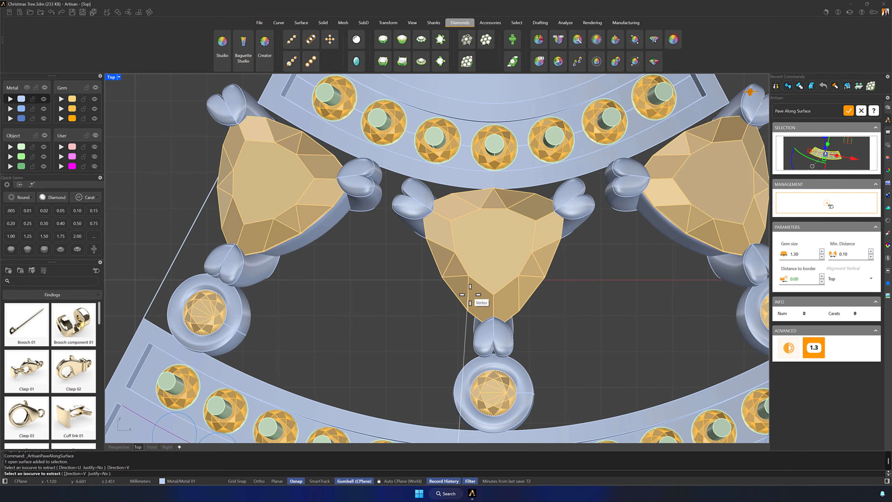
- Place the first pavé row of 1.30 mm gems along a V isocurve near the middle panel's upper edge, with 0.20 minimum distance
{"action": "scroll", "coordinate": [475, 302], "scroll_direction": "down", "scroll_amount": 5}
{"action": "right_click_drag", "start_coordinate": [491, 320], "coordinate": [440, 160]}
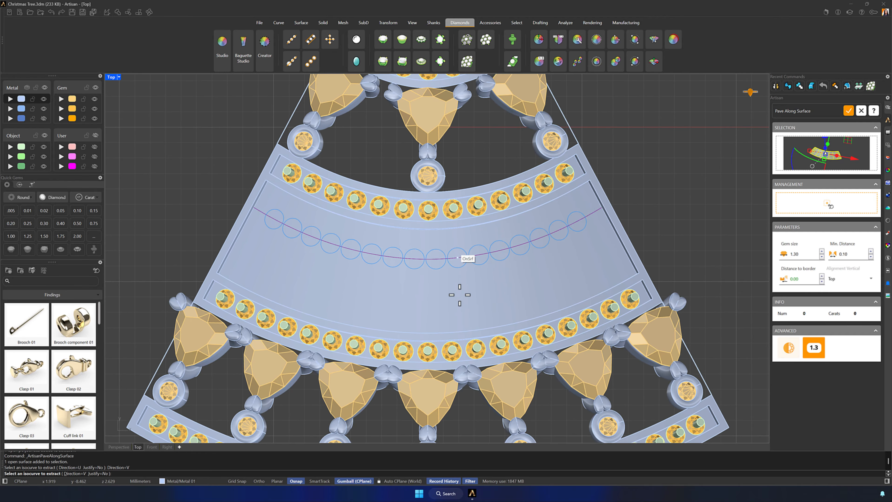
{"action": "left_click", "coordinate": [440, 253]}
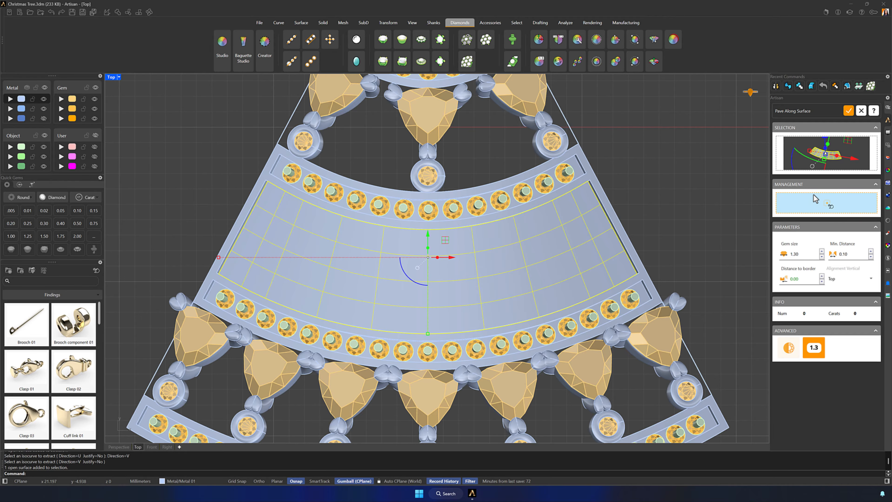
{"action": "left_click", "coordinate": [827, 203]}
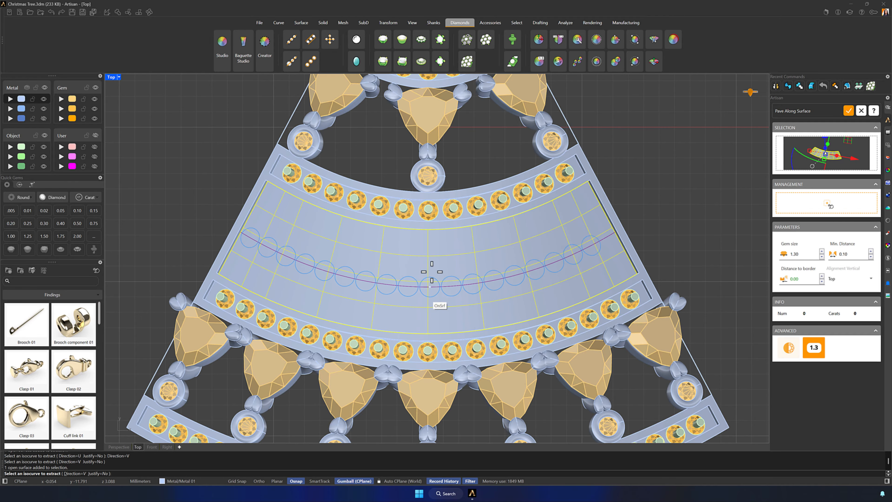
{"action": "scroll", "coordinate": [429, 243], "scroll_direction": "up", "scroll_amount": 3}
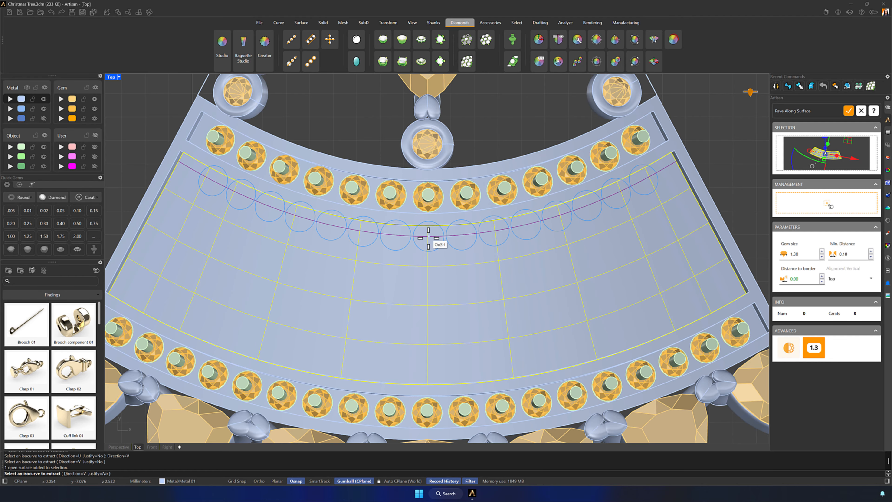
{"action": "scroll", "coordinate": [428, 238], "scroll_direction": "up", "scroll_amount": 2}
{"action": "left_click", "coordinate": [427, 217]}
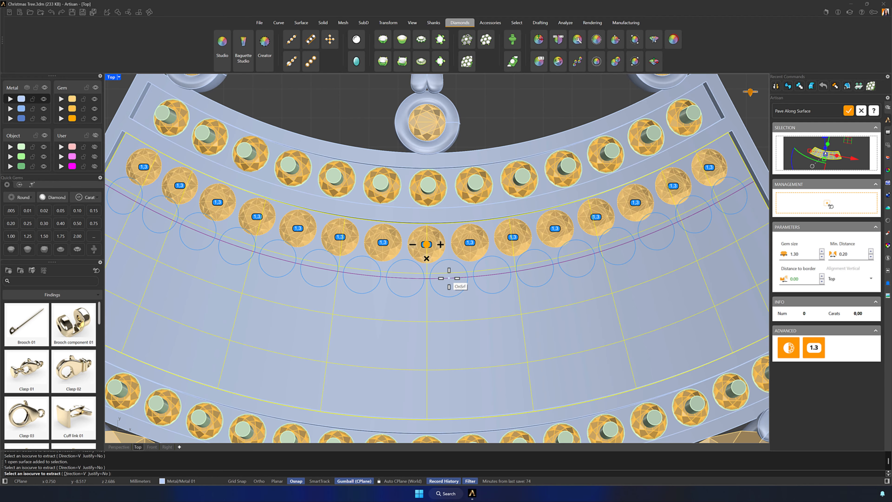
- Add a second row of 1.30 mm gems and a third row of 1.40 mm gems below it, both with 0.30 minimum distance
{"action": "left_click", "coordinate": [871, 252]}
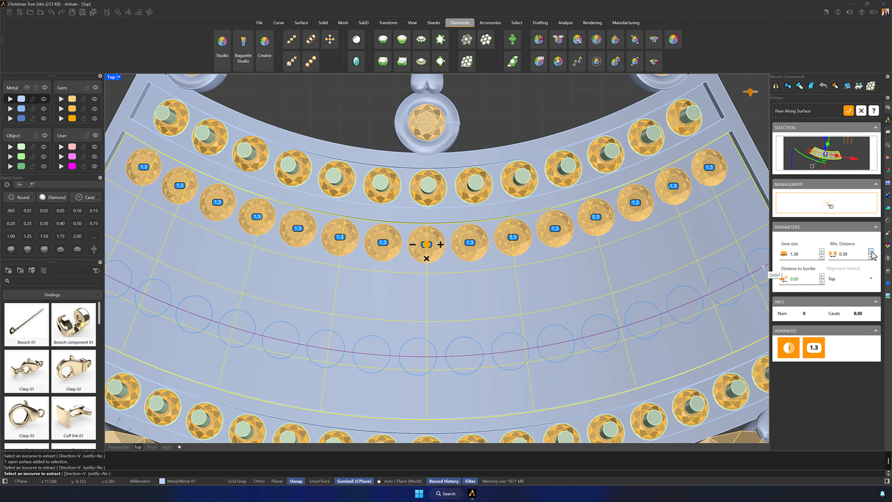
{"action": "left_click", "coordinate": [450, 278]}
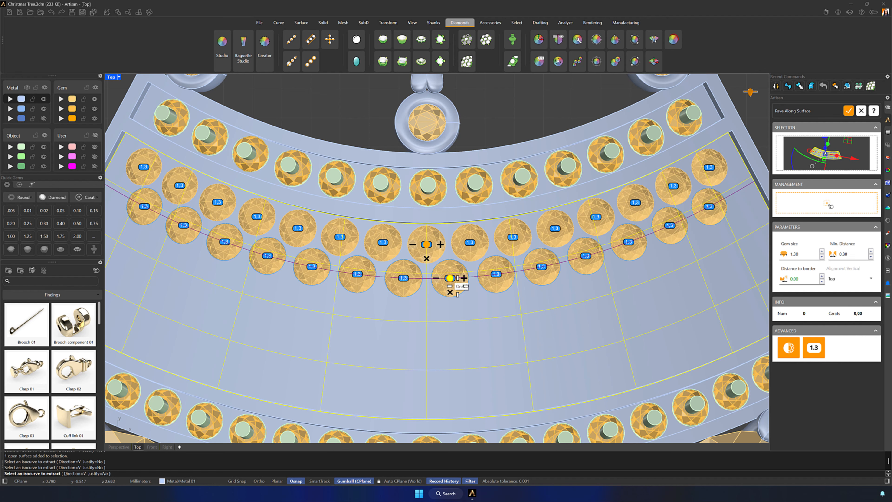
{"action": "left_click", "coordinate": [821, 251]}
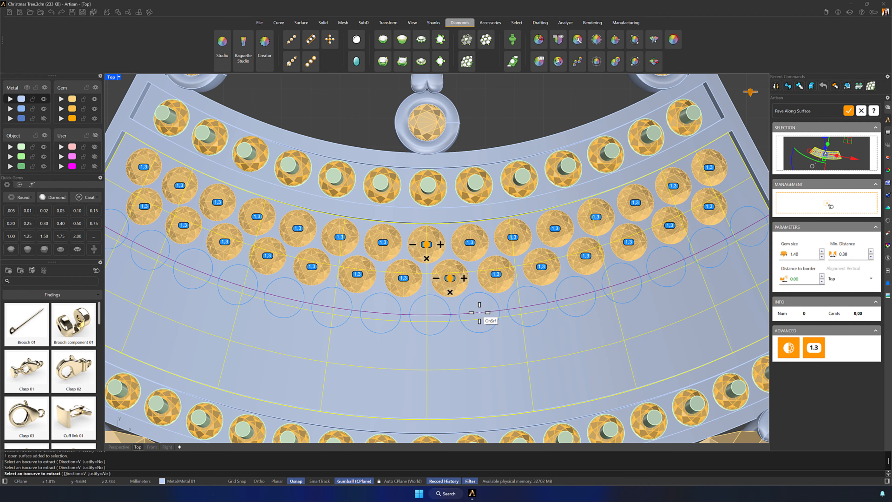
{"action": "left_click", "coordinate": [426, 313]}
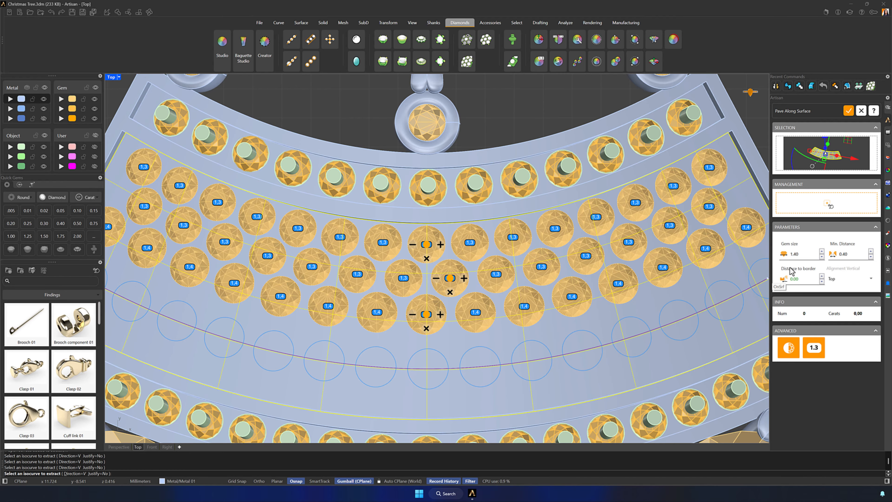
- Add two lower rows of 1.50 mm gems with minimum distances of 0.30 and 0.40, and finish Pave Along Surface
{"action": "left_click", "coordinate": [822, 252]}
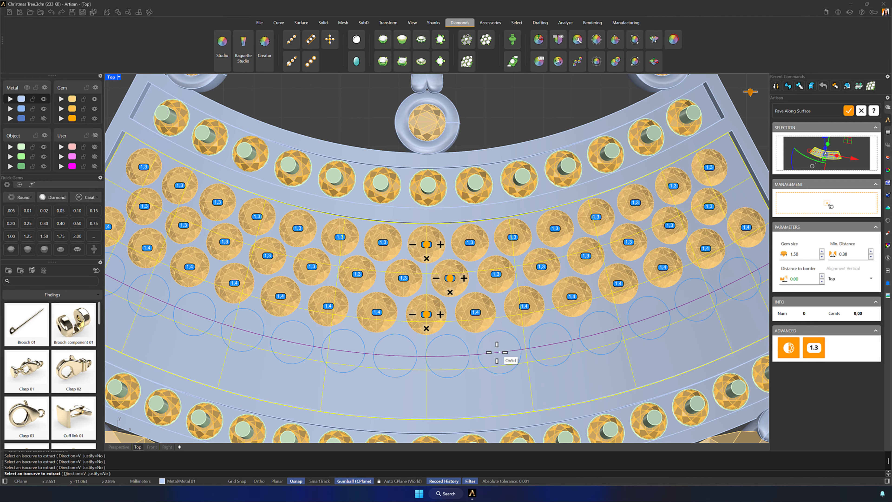
{"action": "left_click", "coordinate": [453, 352]}
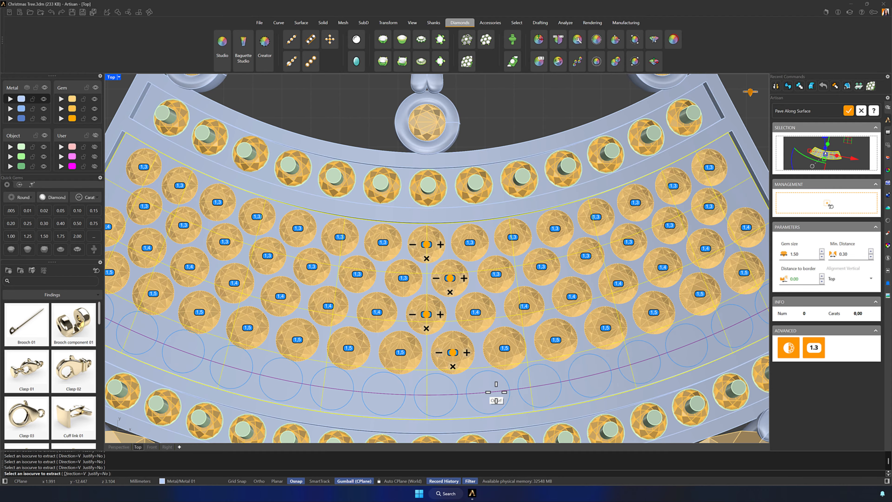
{"action": "left_click", "coordinate": [871, 251]}
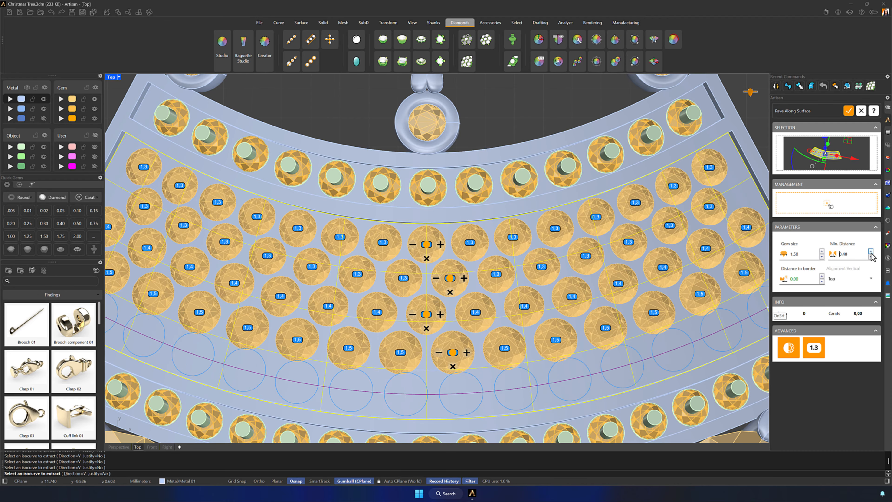
{"action": "left_click", "coordinate": [483, 392]}
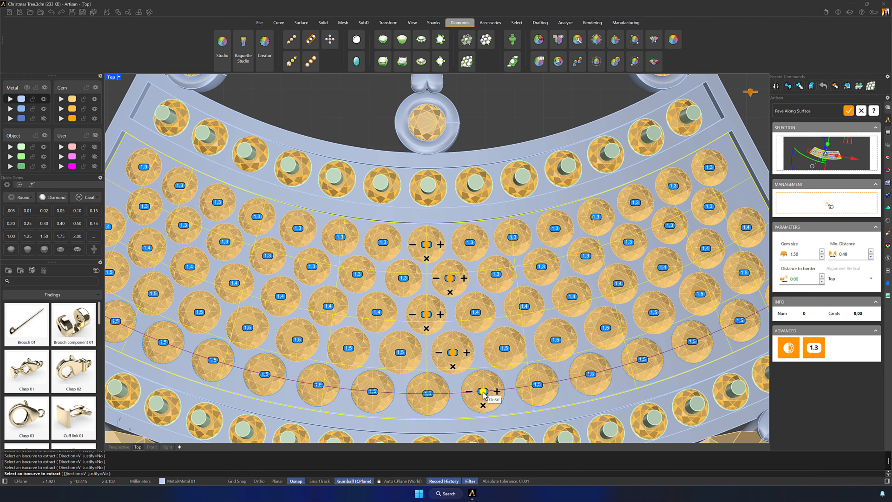
{"action": "scroll", "coordinate": [484, 395], "scroll_direction": "down", "scroll_amount": 2}
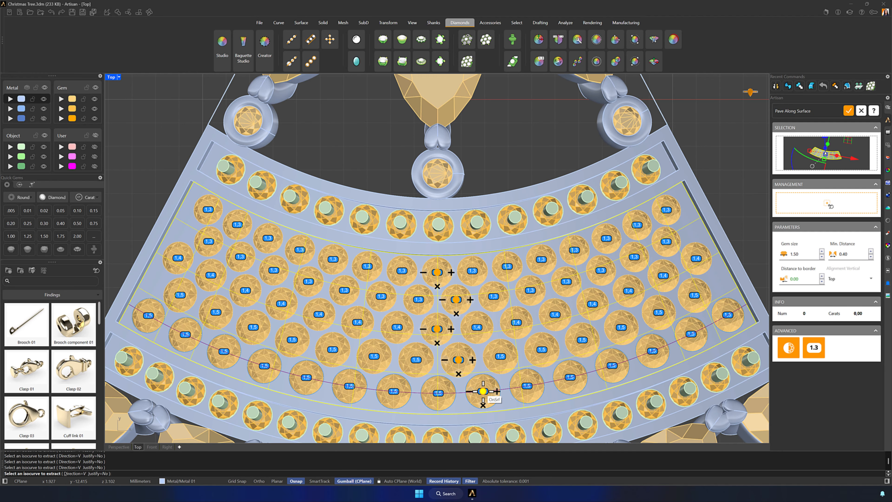
{"action": "key", "text": "Return"}
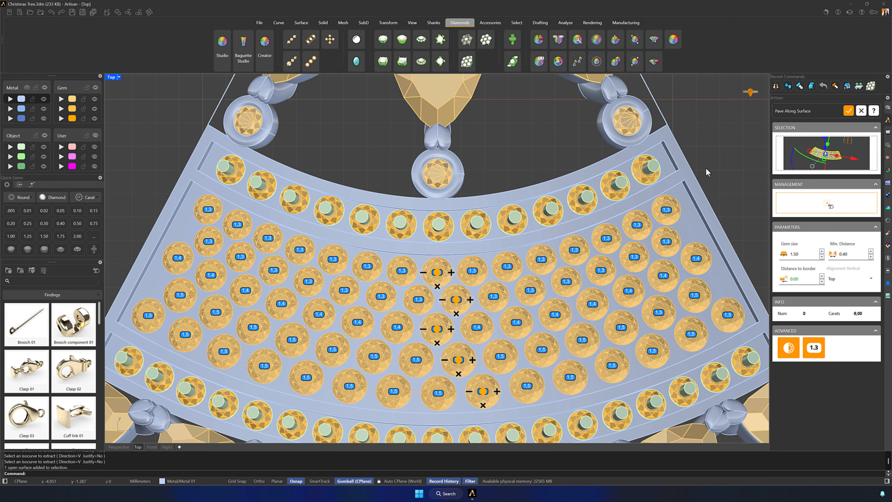
{"action": "left_click", "coordinate": [849, 110]}
- Start the Pave command and assign the middle panel's swept surface as its base
{"action": "scroll", "coordinate": [623, 186], "scroll_direction": "down", "scroll_amount": 1}
{"action": "scroll", "coordinate": [623, 184], "scroll_direction": "down", "scroll_amount": 2}
{"action": "right_click_drag", "start_coordinate": [623, 184], "coordinate": [559, 178]}
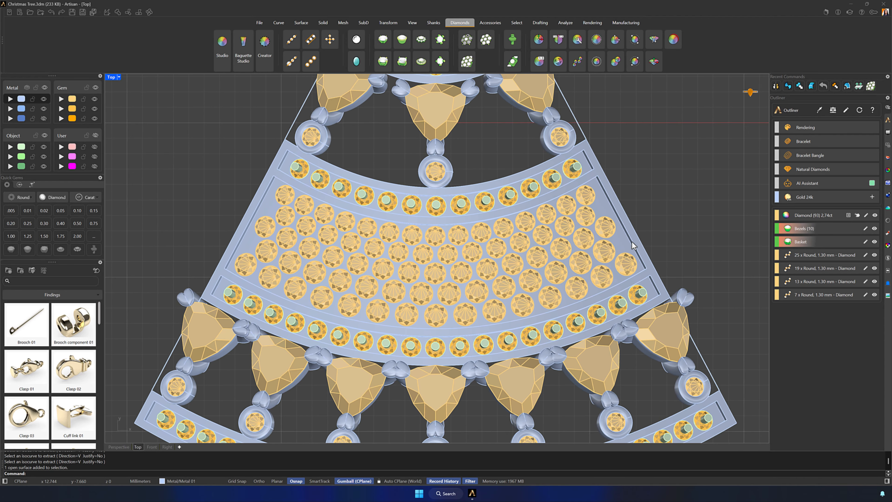
{"action": "scroll", "coordinate": [660, 194], "scroll_direction": "up", "scroll_amount": 4}
{"action": "scroll", "coordinate": [667, 204], "scroll_direction": "up", "scroll_amount": 2}
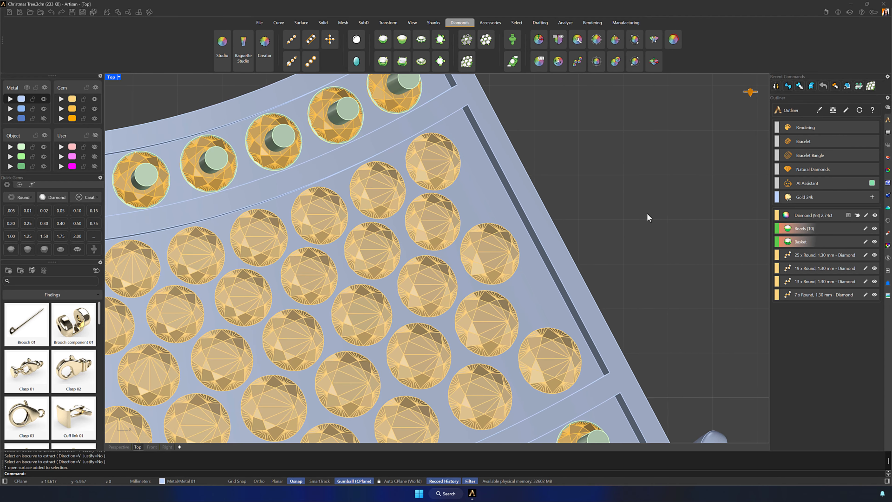
{"action": "left_click", "coordinate": [469, 41]}
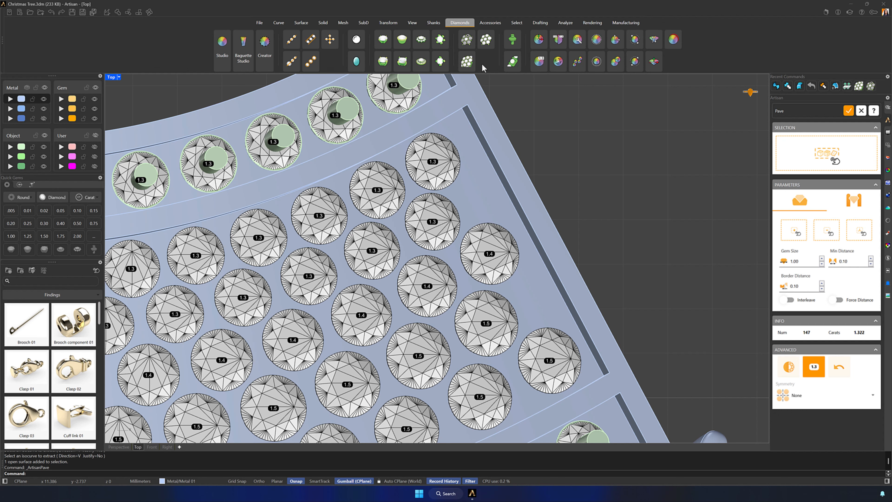
{"action": "left_click", "coordinate": [824, 156]}
{"action": "left_click", "coordinate": [480, 203]}
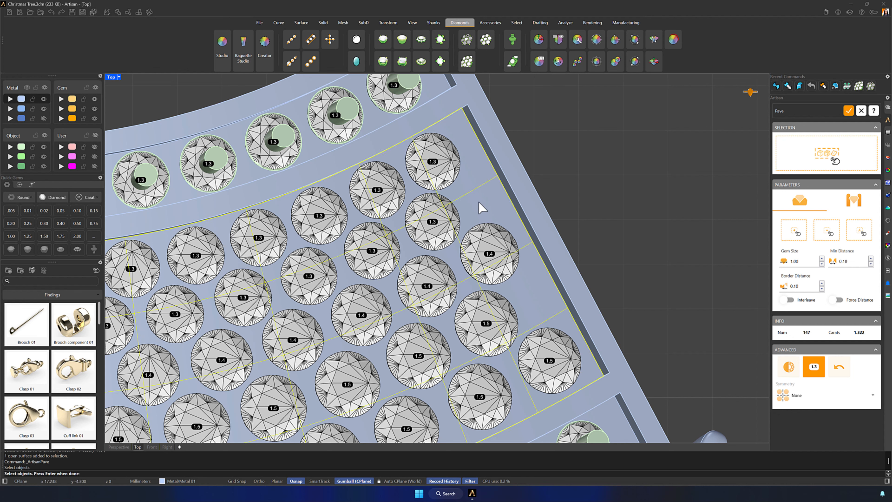
{"action": "key", "text": "Return"}
- Place two 1.10 mm gems in the gaps along the middle panel's right edge and finish Pave
{"action": "left_click", "coordinate": [821, 259]}
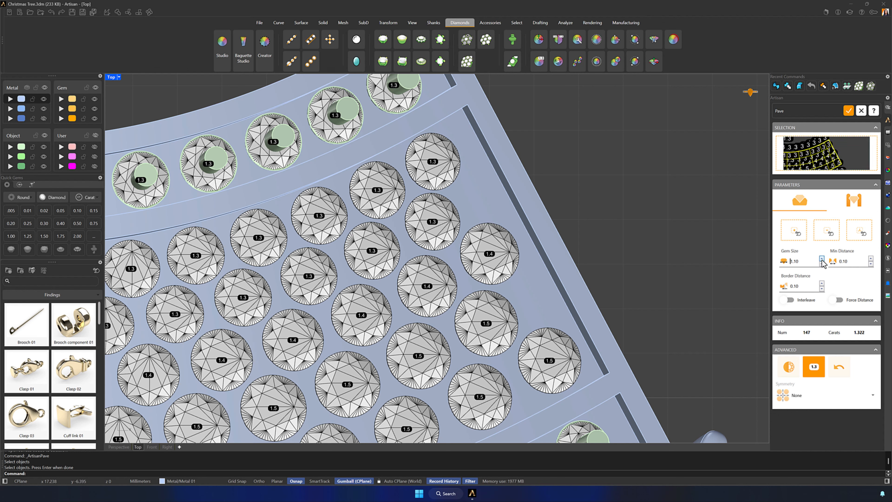
{"action": "left_click", "coordinate": [793, 230]}
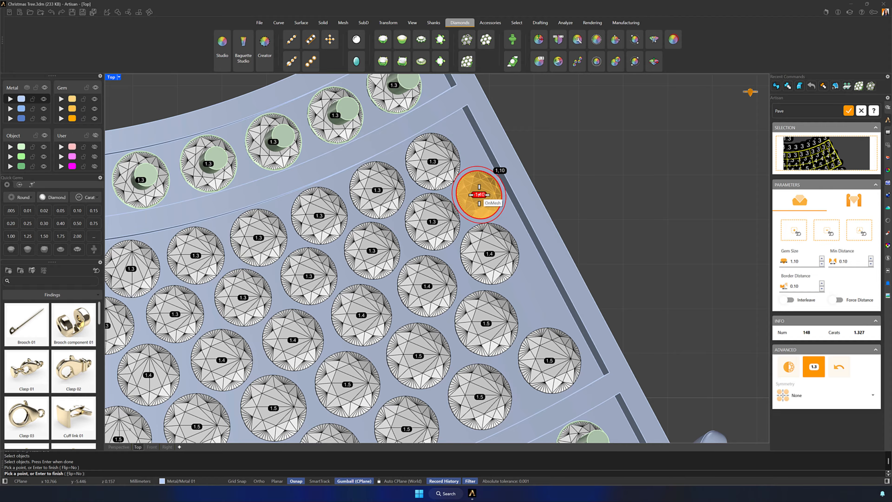
{"action": "left_click", "coordinate": [479, 194]}
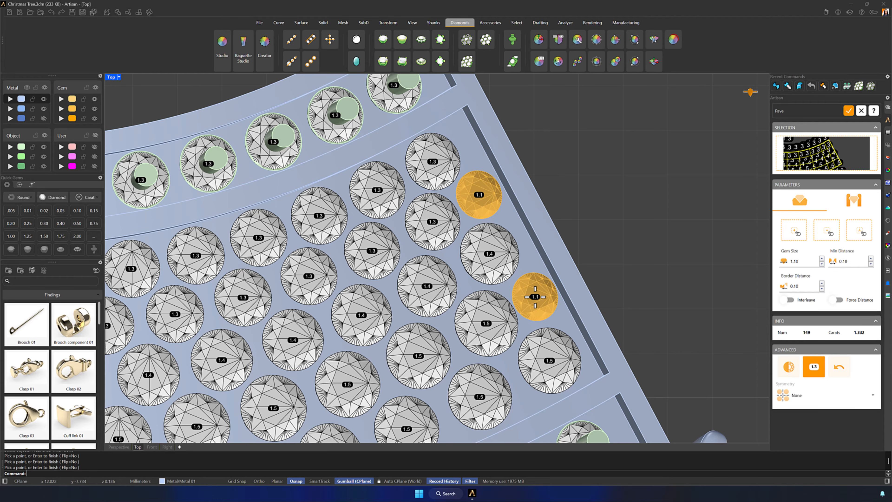
{"action": "left_click", "coordinate": [848, 110]}
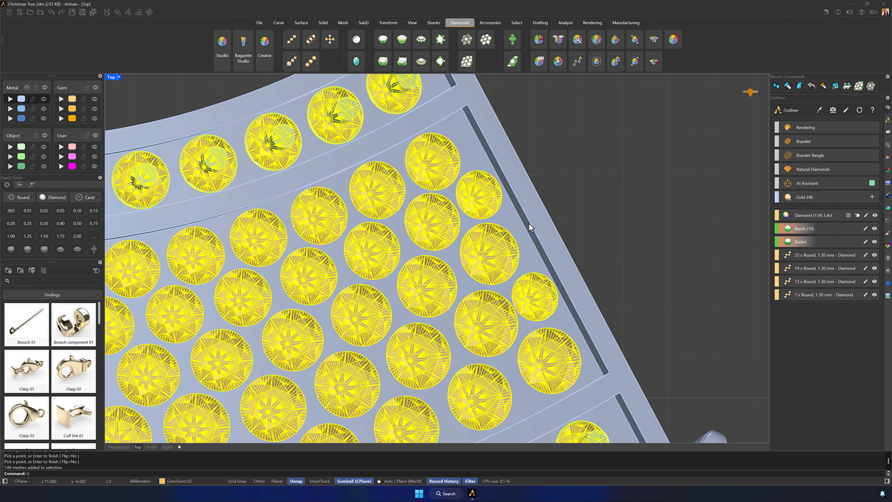
- Ungroup the gems and mirror the two 1.10 mm gems across the tree's vertical centerline, starting the mirror plane at 0
{"action": "type", "text": "ngroup"}
{"action": "key", "text": "Return"}
{"action": "left_click", "coordinate": [502, 198]}
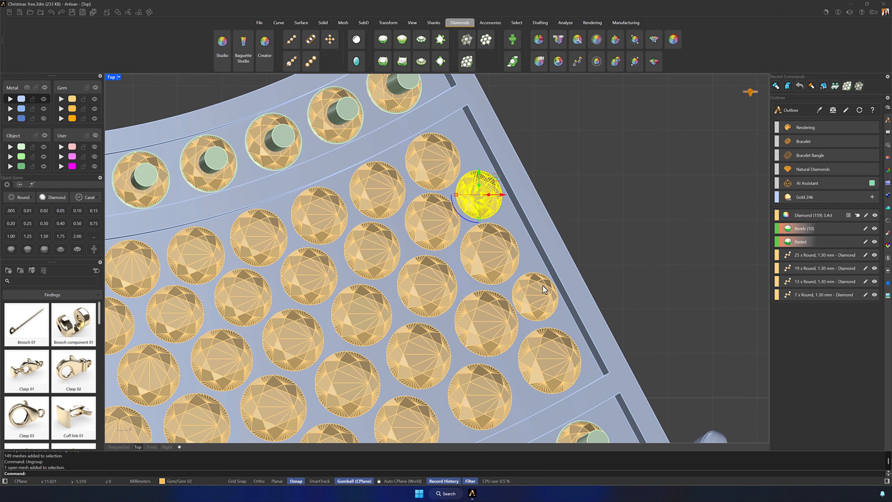
{"action": "left_click", "coordinate": [544, 298], "text": "shift"}
{"action": "scroll", "coordinate": [543, 298], "scroll_direction": "down", "scroll_amount": 5}
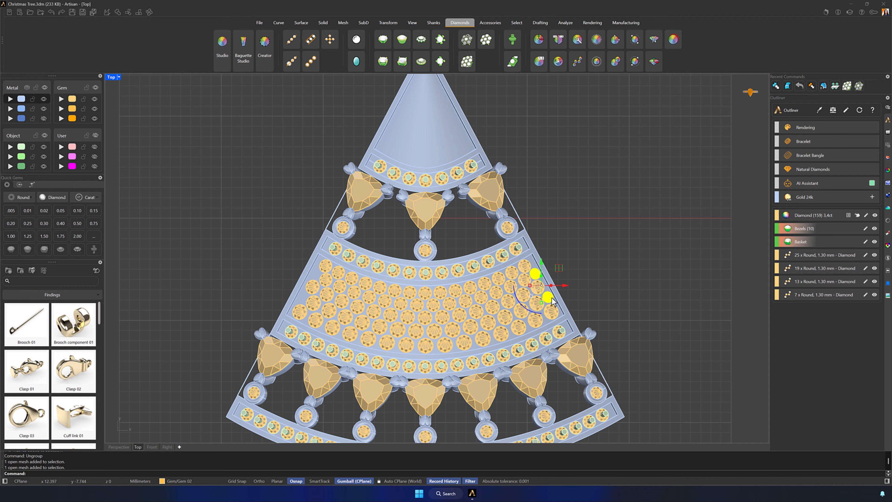
{"action": "type", "text": "Mirror"}
{"action": "key", "text": "Return"}
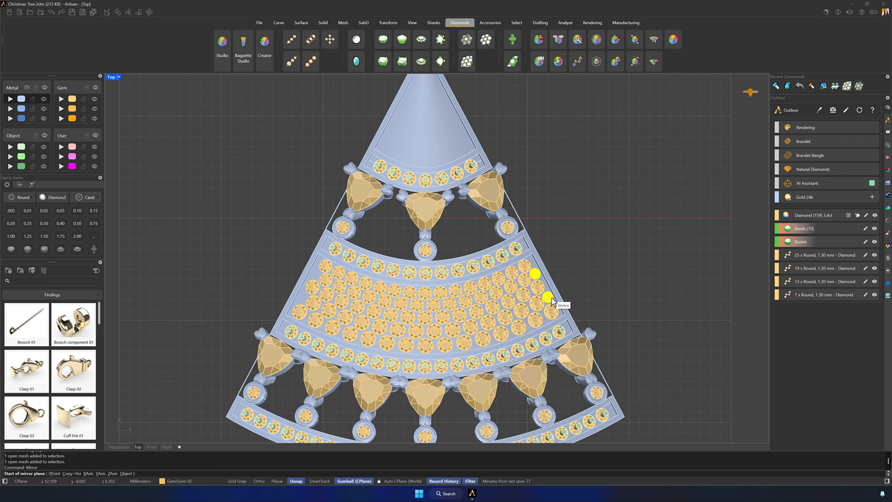
{"action": "type", "text": "0"}
{"action": "key", "text": "Return"}
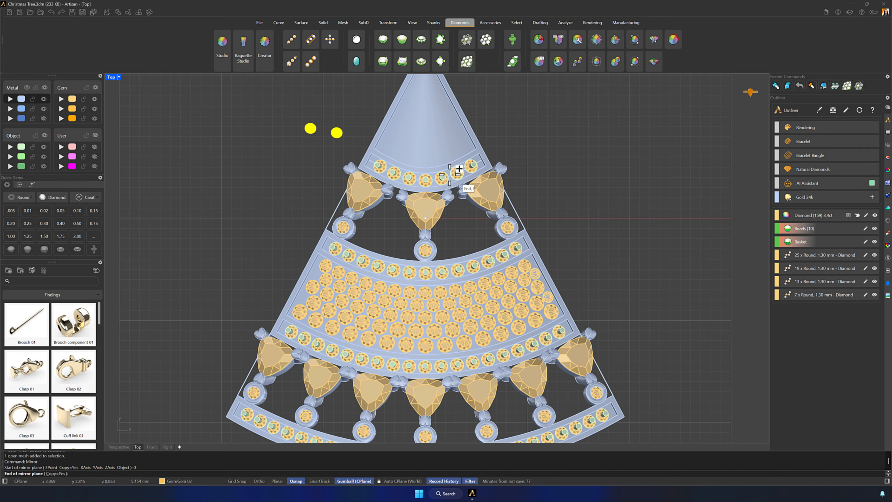
{"action": "left_click", "coordinate": [418, 135], "text": "shift"}
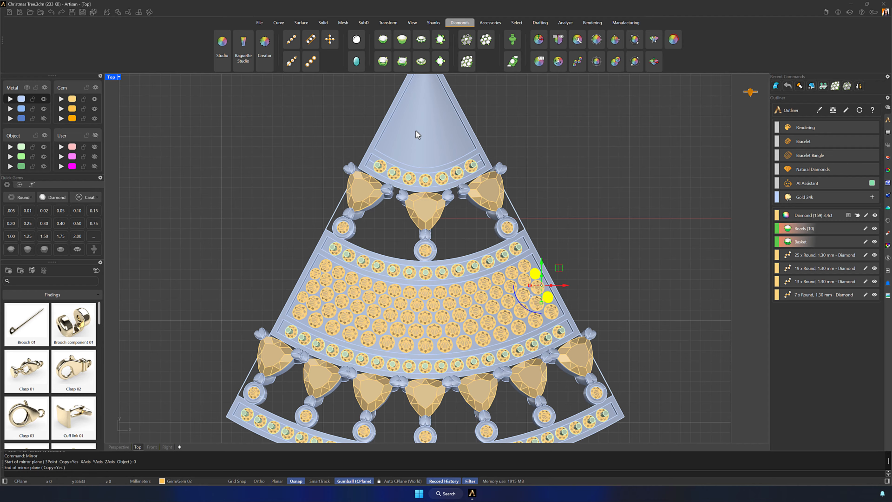
{"action": "key", "text": "Escape"}
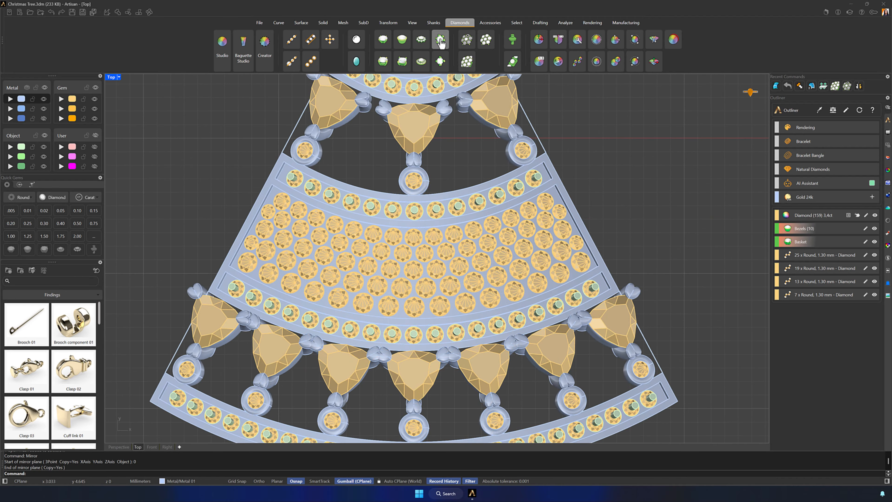
- Set up Prongs on the middle panel's surface with diameter 0.60, over girdle 0.20, under girdle 0.40 and manufacturing extension 0.60
{"action": "left_click", "coordinate": [440, 41]}
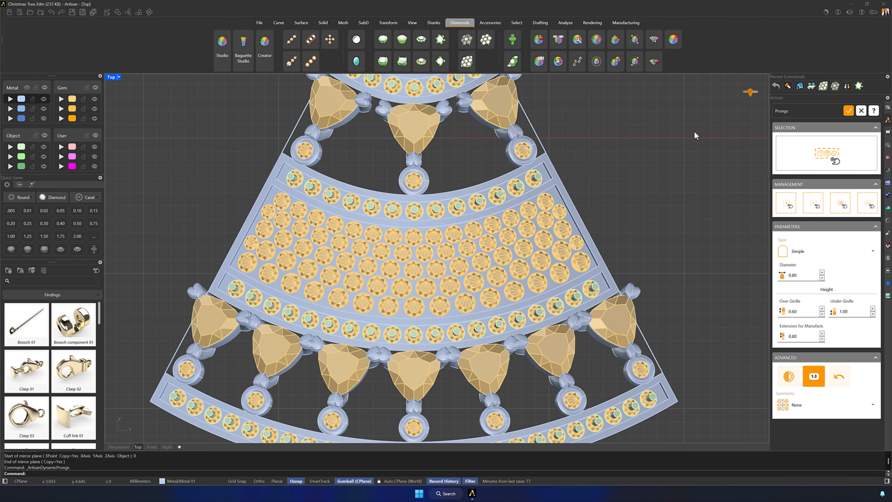
{"action": "left_click", "coordinate": [820, 151]}
{"action": "left_click", "coordinate": [559, 200]}
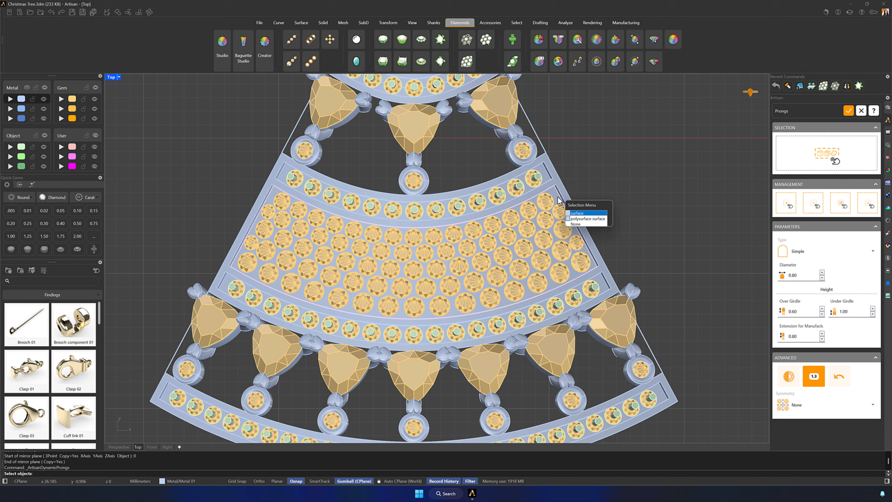
{"action": "left_click", "coordinate": [587, 213]}
{"action": "key", "text": "Return"}
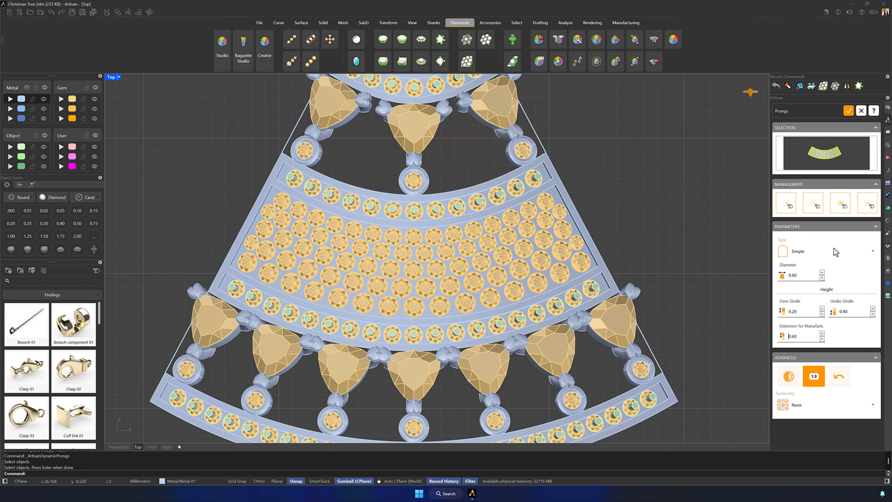
- Generate the prongs between the middle panel's pavé gems and set the prong symmetry to X
{"action": "left_click", "coordinate": [818, 210]}
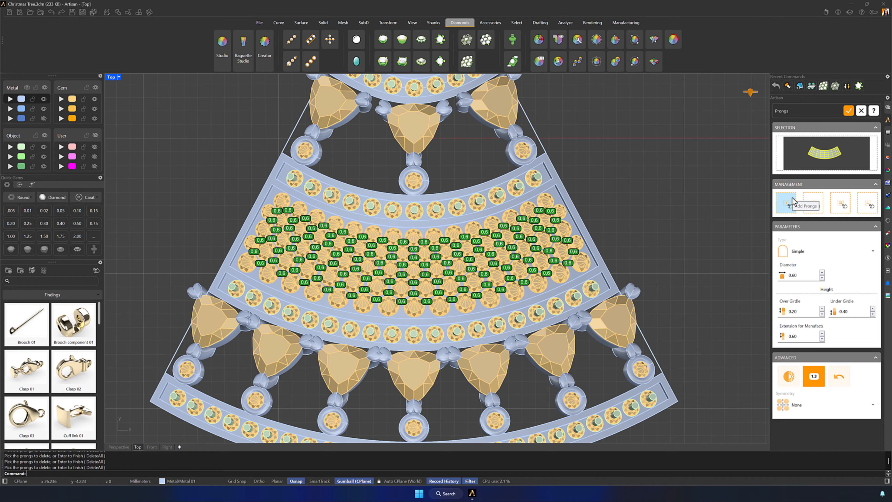
{"action": "left_click", "coordinate": [806, 405]}
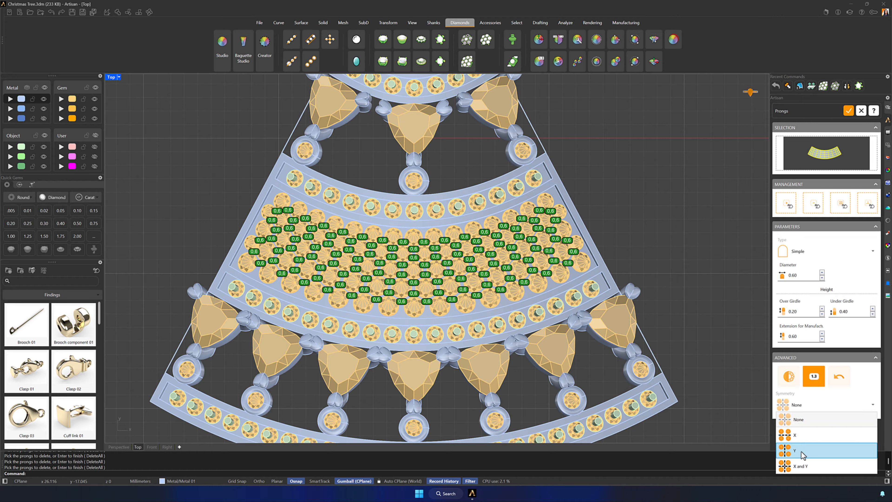
{"action": "left_click", "coordinate": [798, 438]}
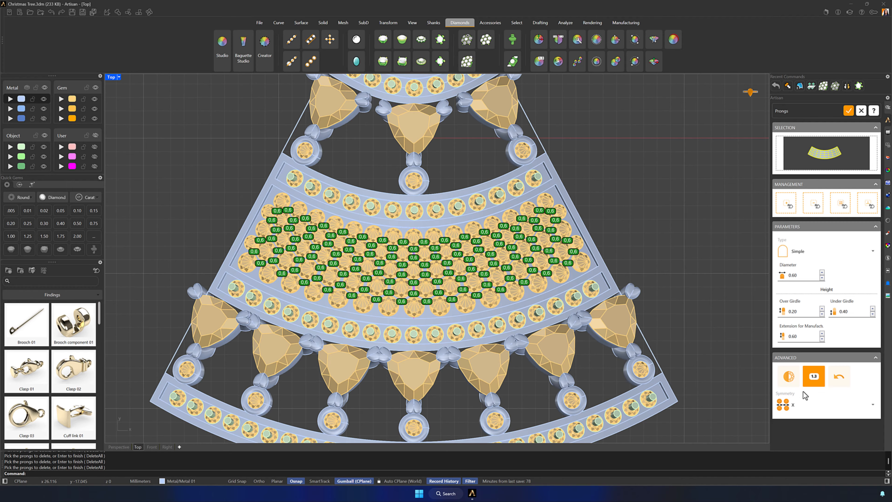
- Add 0.60 mm prongs between the gems along the lower edge of the middle panel
{"action": "left_click", "coordinate": [786, 202]}
{"action": "scroll", "coordinate": [576, 253], "scroll_direction": "up", "scroll_amount": 10}
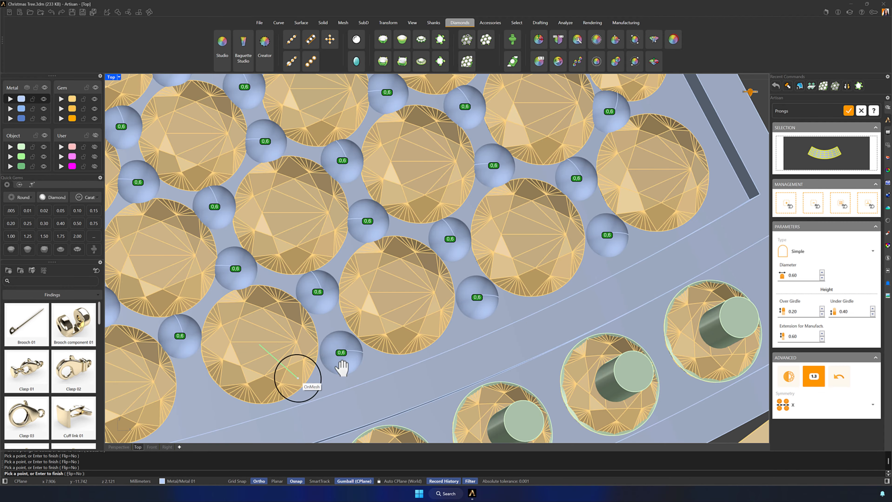
{"action": "right_click_drag", "start_coordinate": [341, 368], "coordinate": [590, 271], "text": "shift"}
{"action": "left_click", "coordinate": [538, 256]}
{"action": "left_click", "coordinate": [385, 284]}
{"action": "scroll", "coordinate": [390, 281], "scroll_direction": "down", "scroll_amount": 8}
- Set the prong diameter to 0.50 and place prongs between the gems along the middle panel's upper edge
{"action": "left_click", "coordinate": [821, 278]}
{"action": "scroll", "coordinate": [415, 231], "scroll_direction": "up", "scroll_amount": 8}
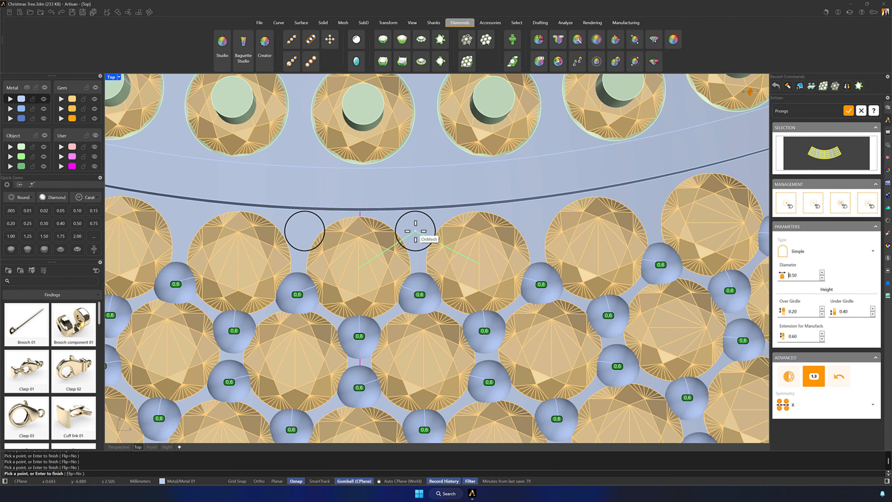
{"action": "left_click", "coordinate": [415, 231]}
{"action": "right_click_drag", "start_coordinate": [657, 225], "coordinate": [451, 280], "text": "shift"}
{"action": "right_click_drag", "start_coordinate": [685, 251], "coordinate": [382, 365], "text": "shift"}
{"action": "left_click", "coordinate": [358, 302]}
{"action": "left_click", "coordinate": [461, 262]}
{"action": "right_click_drag", "start_coordinate": [562, 229], "coordinate": [405, 288], "text": "shift"}
{"action": "left_click", "coordinate": [404, 275]}
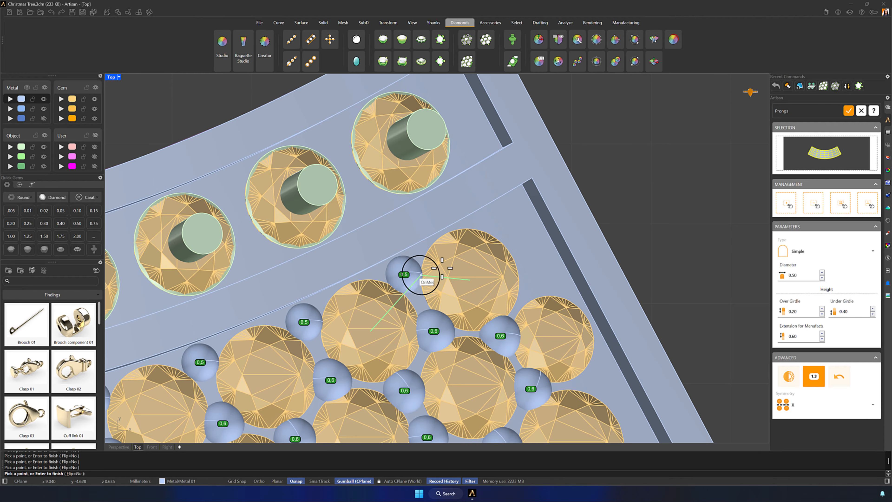
{"action": "right_click_drag", "start_coordinate": [697, 260], "coordinate": [607, 278], "text": "shift"}
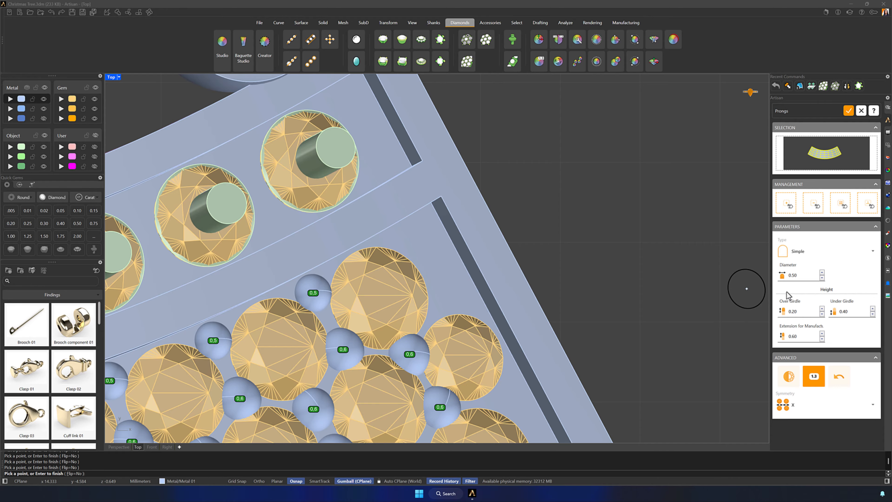
- Place 0.50 mm prongs beside the gems down the middle panel's right edge and finish Prongs
{"action": "left_click", "coordinate": [412, 239]}
{"action": "left_click", "coordinate": [444, 296]}
{"action": "right_click_drag", "start_coordinate": [516, 397], "coordinate": [378, 271], "text": "shift"}
{"action": "left_click", "coordinate": [371, 273]}
{"action": "left_click", "coordinate": [412, 355]}
{"action": "right_click_drag", "start_coordinate": [481, 428], "coordinate": [381, 247], "text": "shift"}
{"action": "left_click", "coordinate": [370, 275]}
{"action": "key", "text": "Return"}
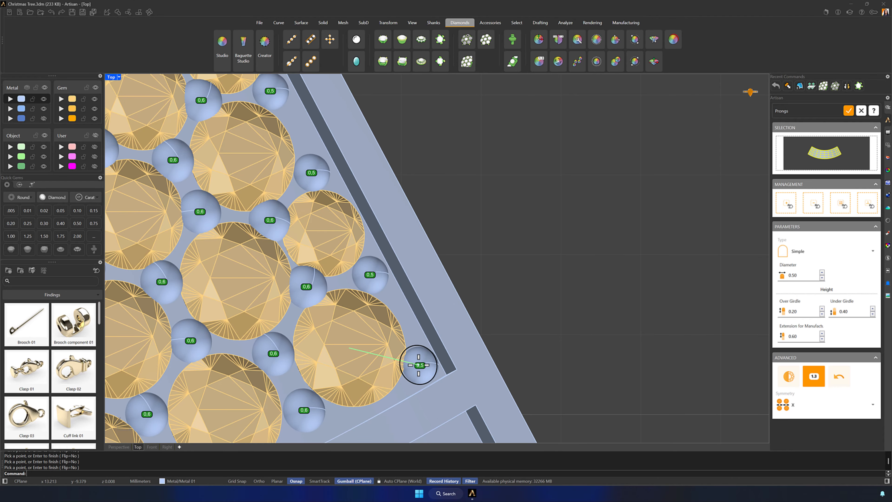
{"action": "left_click", "coordinate": [848, 111]}
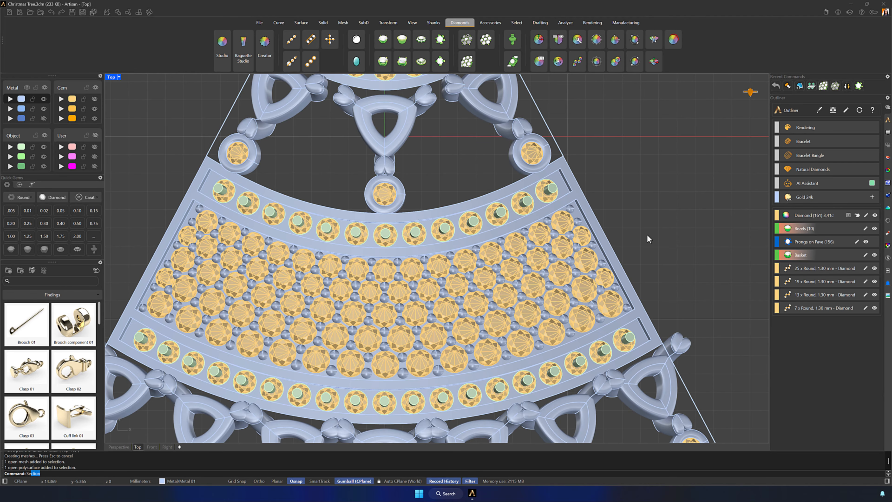
- Select all meshes with SelMesh, then deselect the row and bezel gems so only the middle panel's pavé gems remain
{"action": "type", "text": "SelMesh"}
{"action": "key", "text": "Return"}
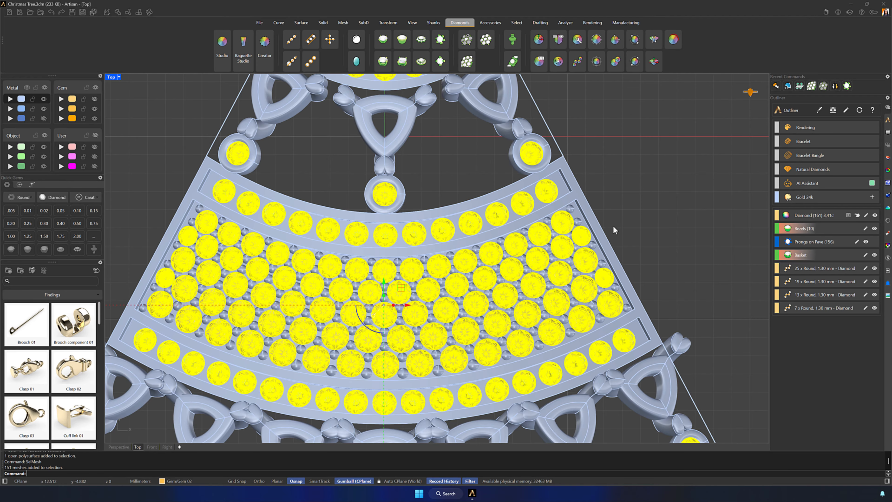
{"action": "scroll", "coordinate": [614, 230], "scroll_direction": "down", "scroll_amount": 5}
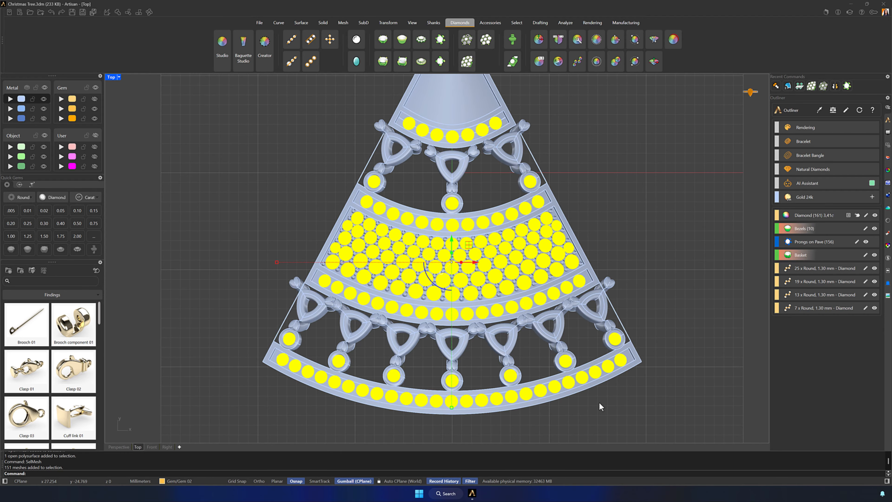
{"action": "left_click_drag", "start_coordinate": [716, 413], "coordinate": [237, 332], "text": "ctrl"}
{"action": "right_click_drag", "start_coordinate": [618, 198], "coordinate": [624, 263]}
{"action": "left_click_drag", "start_coordinate": [547, 211], "coordinate": [382, 169], "text": "ctrl"}
{"action": "left_click_drag", "start_coordinate": [565, 234], "coordinate": [358, 269], "text": "ctrl"}
{"action": "left_click_drag", "start_coordinate": [548, 371], "coordinate": [379, 388], "text": "ctrl"}
{"action": "left_click_drag", "start_coordinate": [597, 381], "coordinate": [546, 359], "text": "ctrl"}
{"action": "left_click_drag", "start_coordinate": [259, 344], "coordinate": [380, 382], "text": "ctrl"}
{"action": "left_click", "coordinate": [330, 344], "text": "ctrl"}
{"action": "left_click_drag", "start_coordinate": [405, 248], "coordinate": [459, 281], "text": "ctrl"}
{"action": "left_click_drag", "start_coordinate": [485, 255], "coordinate": [529, 296], "text": "ctrl"}
{"action": "left_click_drag", "start_coordinate": [507, 263], "coordinate": [424, 298], "text": "ctrl"}
{"action": "left_click_drag", "start_coordinate": [421, 260], "coordinate": [392, 289], "text": "ctrl"}
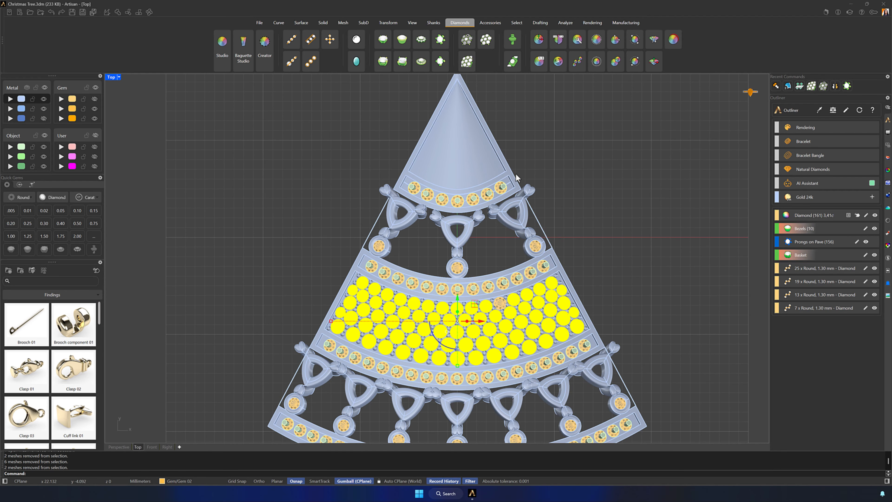
- Generate gem-shaped cutters for the middle panel's pavé gems, including the one missed in the selection, and finish Cutters
{"action": "left_click", "coordinate": [513, 41]}
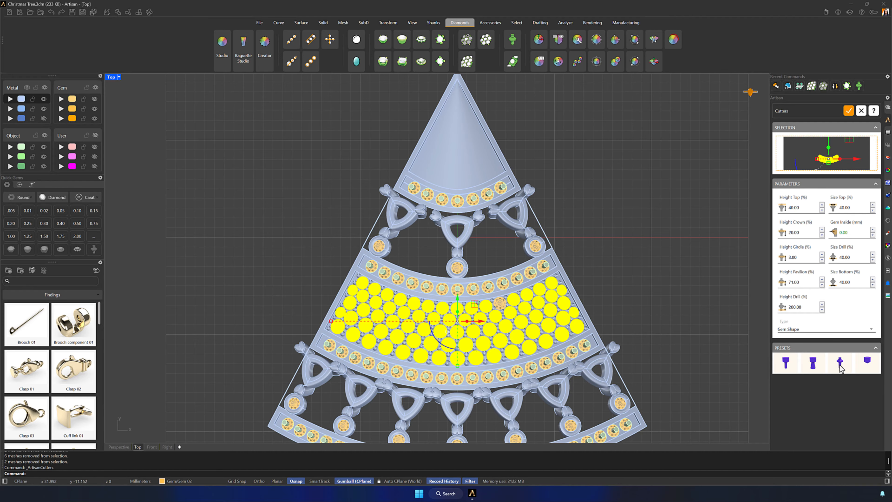
{"action": "left_click", "coordinate": [500, 302]}
{"action": "left_click", "coordinate": [822, 149]}
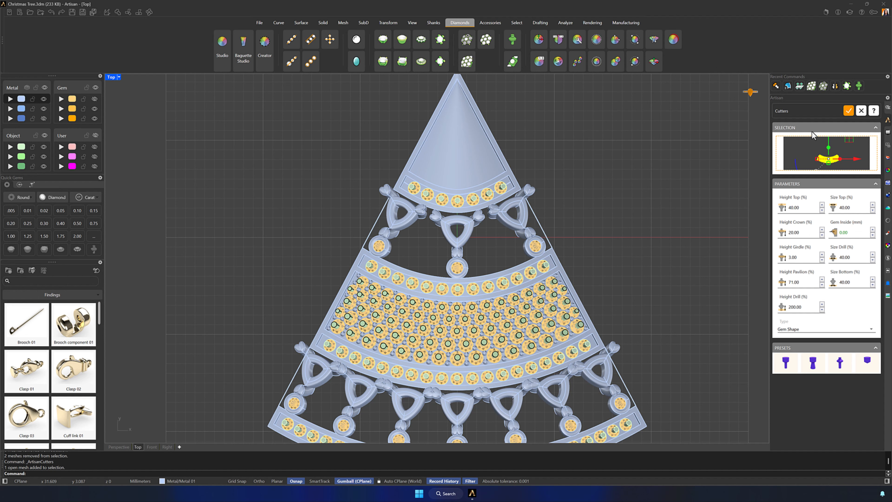
{"action": "left_click", "coordinate": [849, 111]}
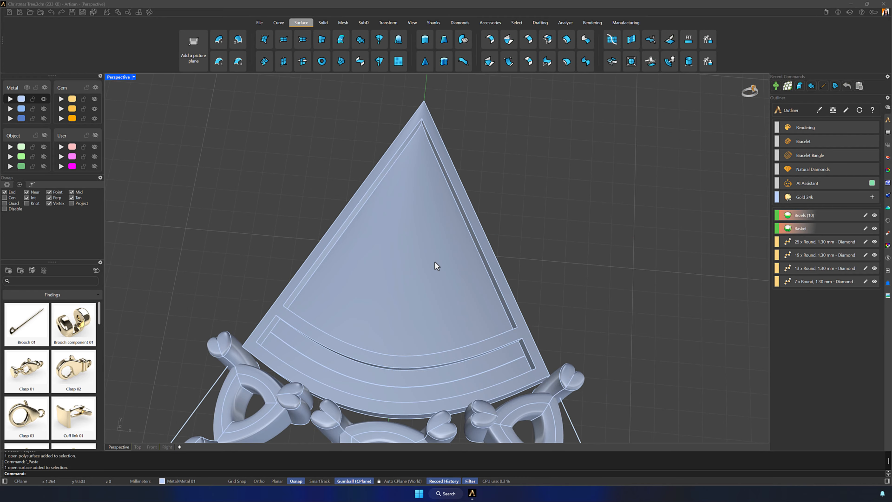
- Start Pave Along Surface on the tree's top panel surface and set the isocurve direction to V
{"action": "left_click", "coordinate": [434, 263]}
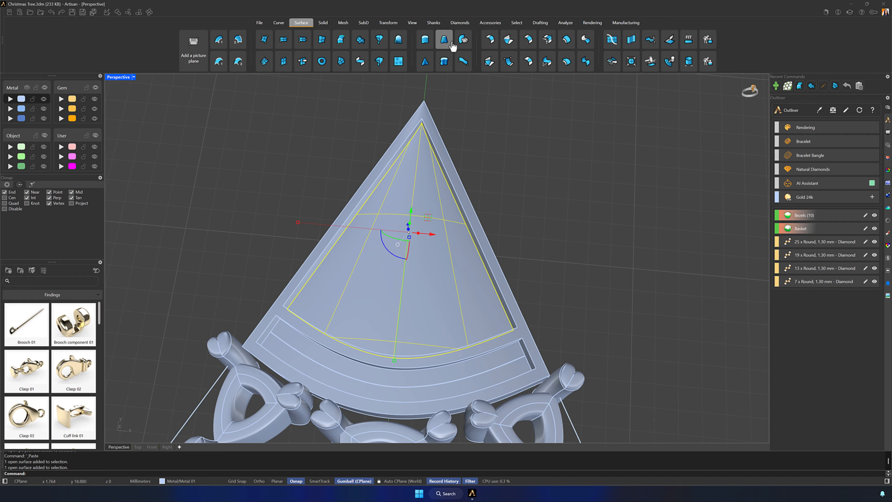
{"action": "left_click", "coordinate": [462, 25]}
{"action": "left_click", "coordinate": [466, 61]}
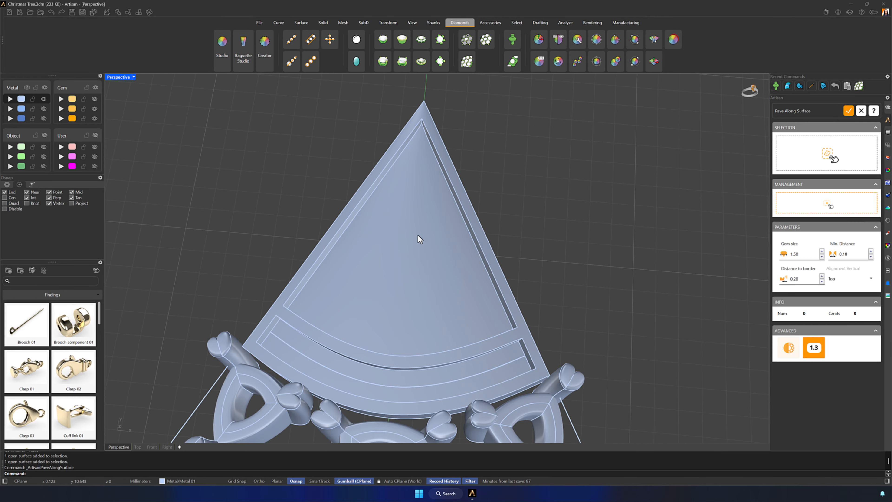
{"action": "left_click", "coordinate": [801, 151]}
{"action": "left_click", "coordinate": [425, 258]}
{"action": "left_click", "coordinate": [797, 203]}
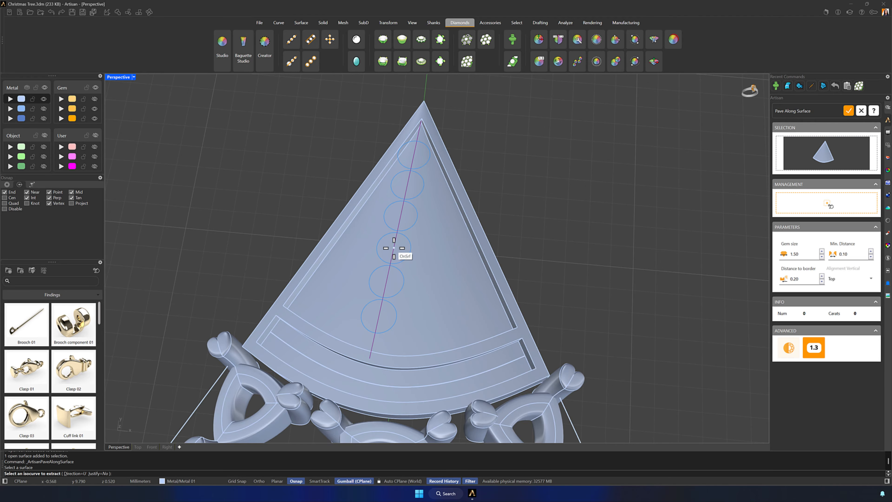
{"action": "left_click", "coordinate": [72, 473]}
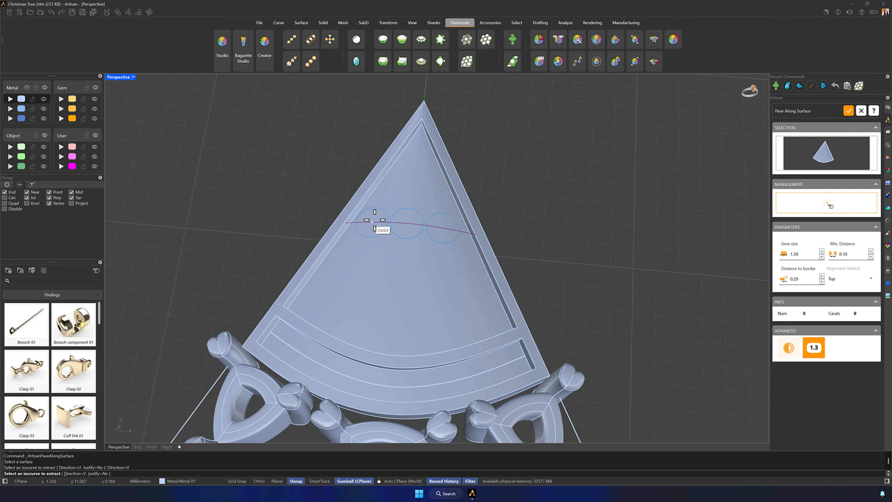
- Place five rows of 1.50 mm gems with 0.10 minimum distance across the top panel and finish Pave Along Surface
{"action": "scroll", "coordinate": [395, 188], "scroll_direction": "up", "scroll_amount": 3}
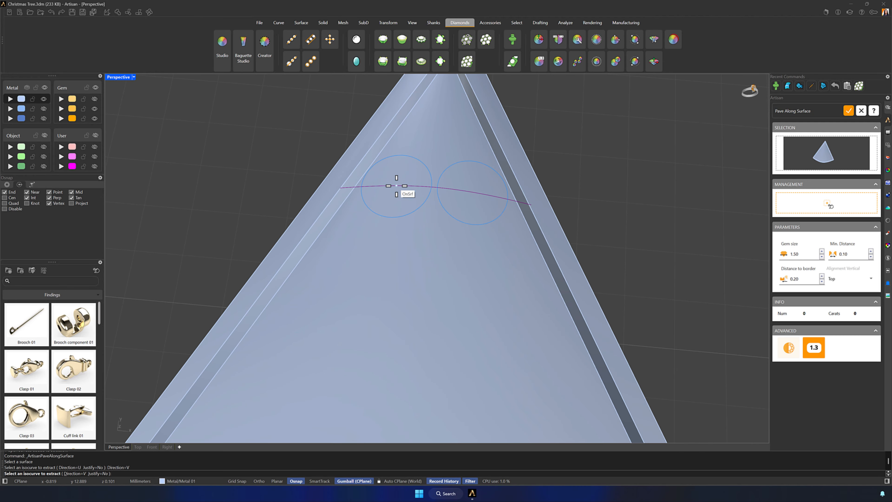
{"action": "left_click", "coordinate": [397, 185]}
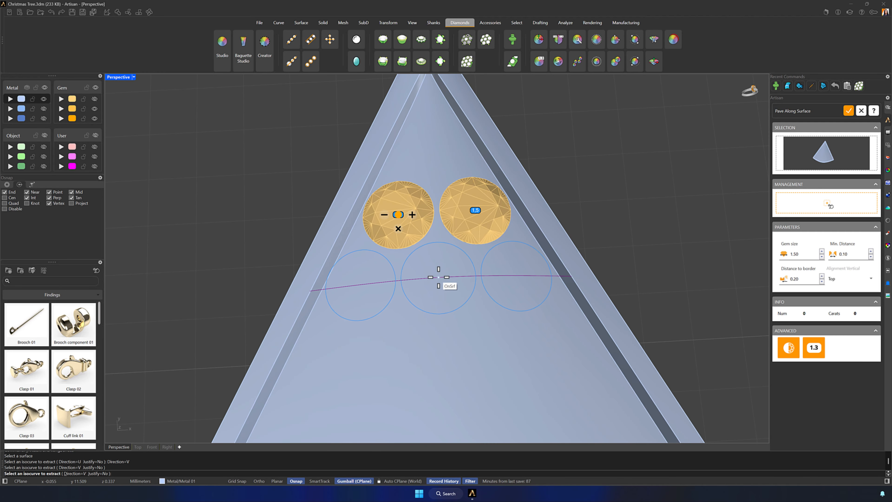
{"action": "left_click", "coordinate": [440, 277]}
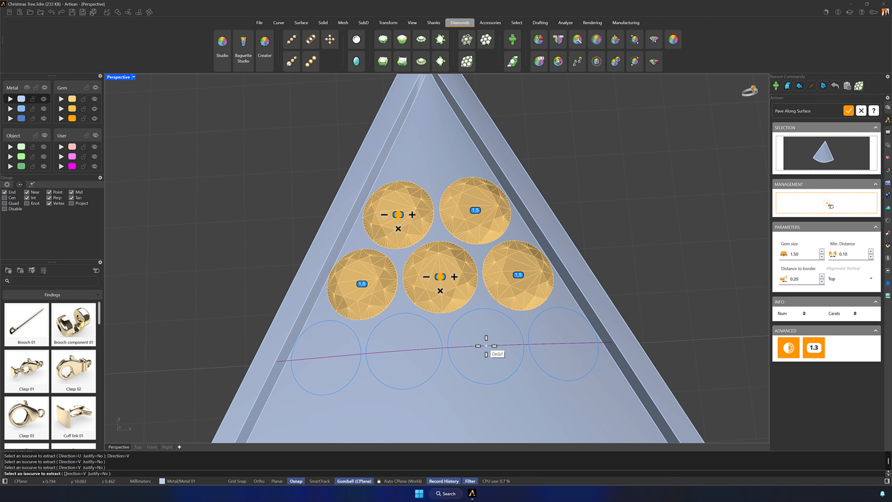
{"action": "left_click", "coordinate": [486, 346]}
{"action": "scroll", "coordinate": [448, 259], "scroll_direction": "down", "scroll_amount": 3}
{"action": "scroll", "coordinate": [372, 249], "scroll_direction": "up", "scroll_amount": 4}
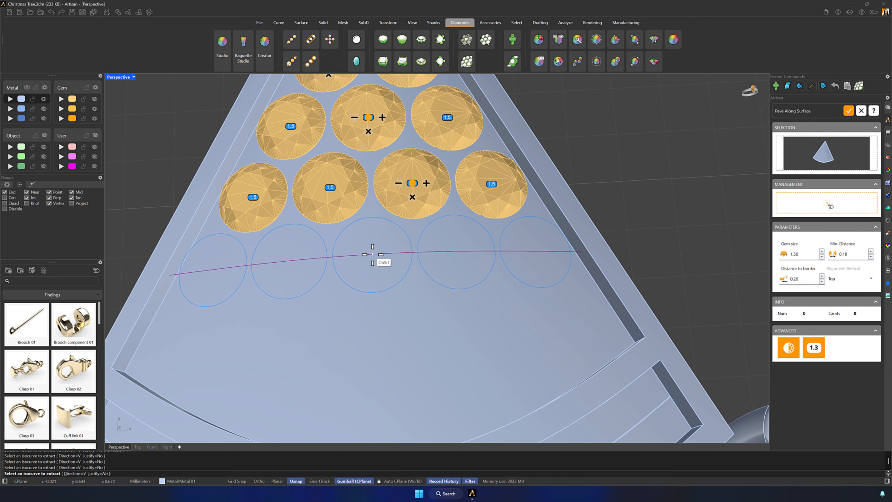
{"action": "scroll", "coordinate": [375, 260], "scroll_direction": "down", "scroll_amount": 3}
{"action": "scroll", "coordinate": [373, 274], "scroll_direction": "up", "scroll_amount": 3}
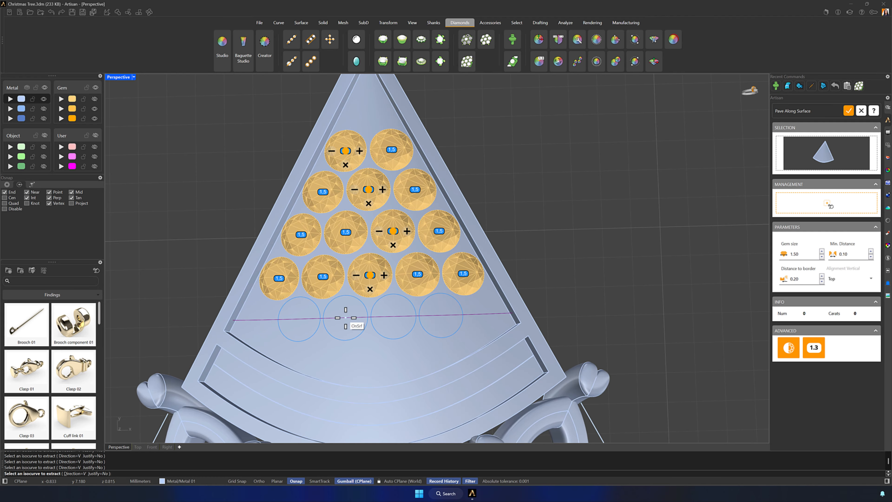
{"action": "left_click", "coordinate": [352, 319]}
{"action": "right_click_drag", "start_coordinate": [572, 279], "coordinate": [585, 293]}
{"action": "right_click_drag", "start_coordinate": [585, 293], "coordinate": [619, 296], "text": "shift"}
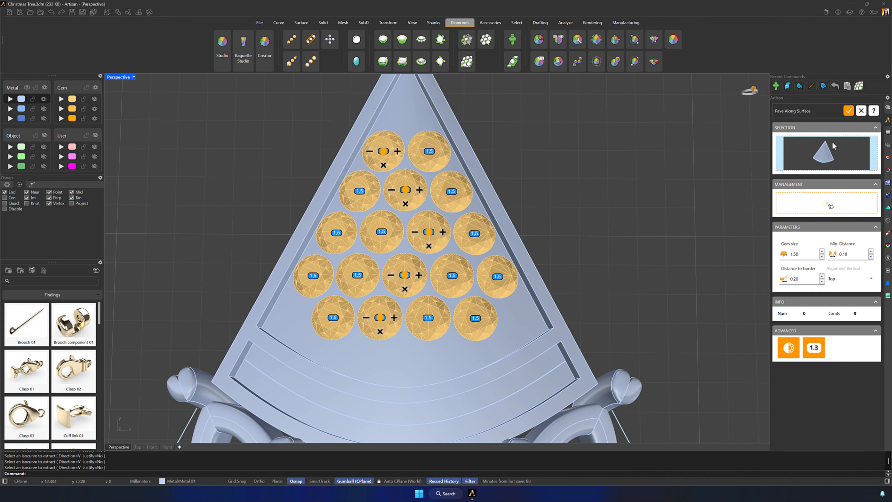
{"action": "left_click", "coordinate": [848, 111]}
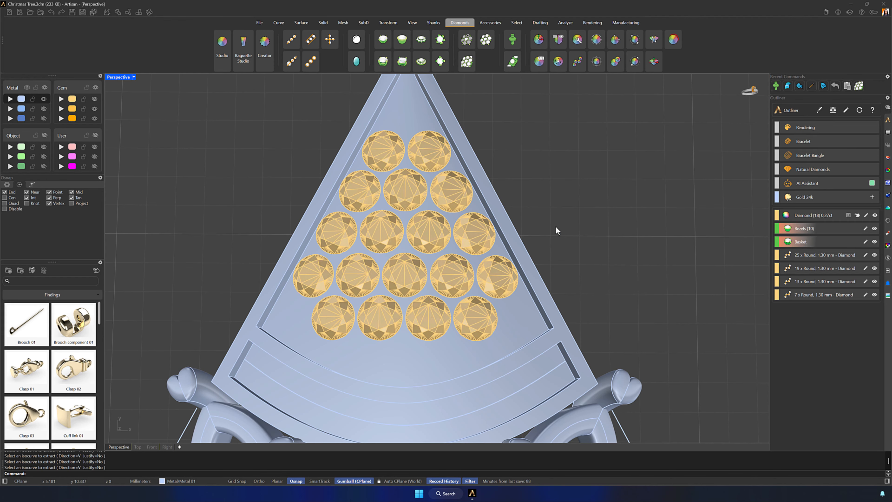
- Start Pave on the top panel, set the gem size to 1.40 and place one gem centered above the top row
{"action": "scroll", "coordinate": [555, 226], "scroll_direction": "down", "scroll_amount": 2}
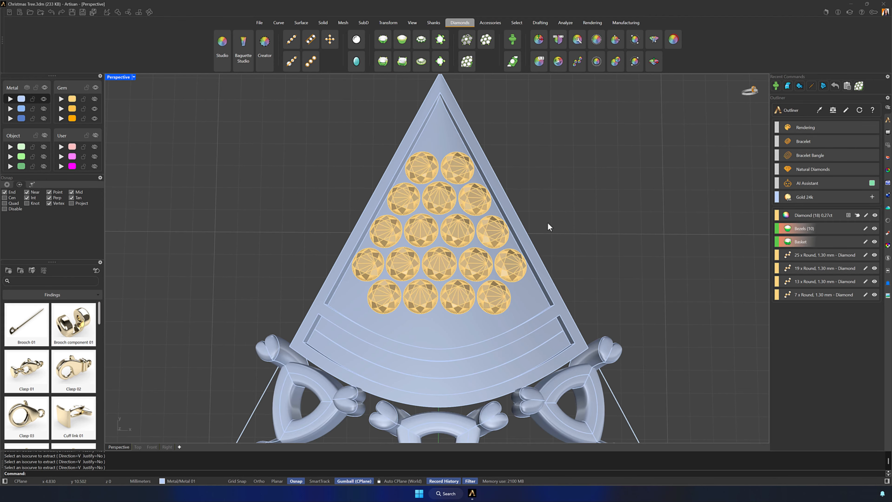
{"action": "left_click", "coordinate": [467, 40]}
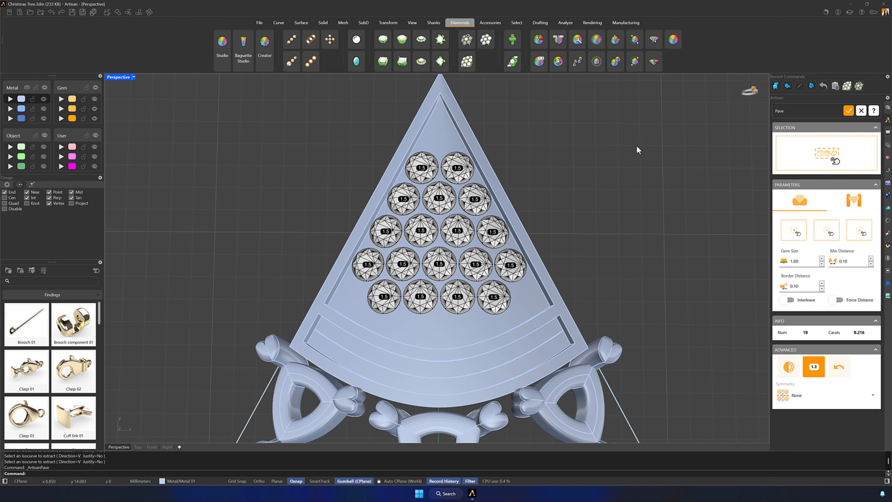
{"action": "left_click", "coordinate": [822, 259]}
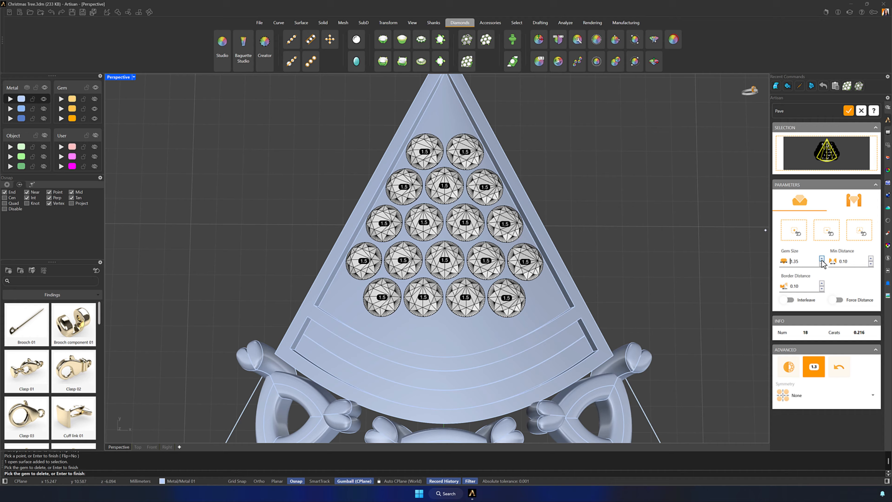
{"action": "left_click", "coordinate": [793, 236]}
{"action": "left_click", "coordinate": [444, 117]}
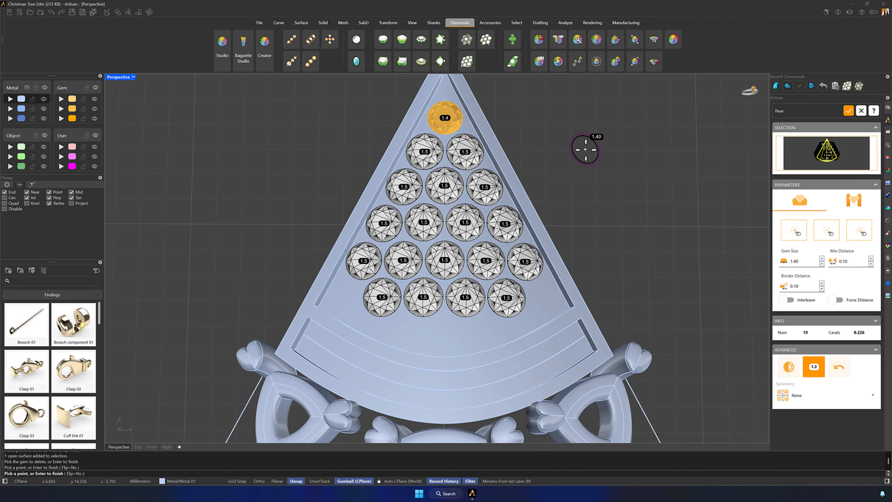
{"action": "right_click", "coordinate": [594, 197]}
- Set the gem size to 1.50 and place one gem centered below the top panel's lowest row
{"action": "right_click_drag", "start_coordinate": [601, 229], "coordinate": [607, 205], "text": "shift"}
{"action": "scroll", "coordinate": [470, 289], "scroll_direction": "up", "scroll_amount": 2}
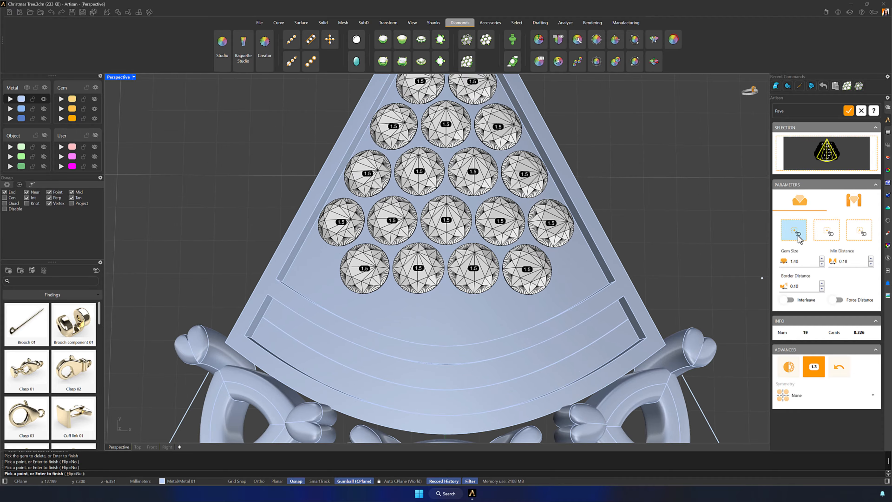
{"action": "left_click", "coordinate": [821, 259]}
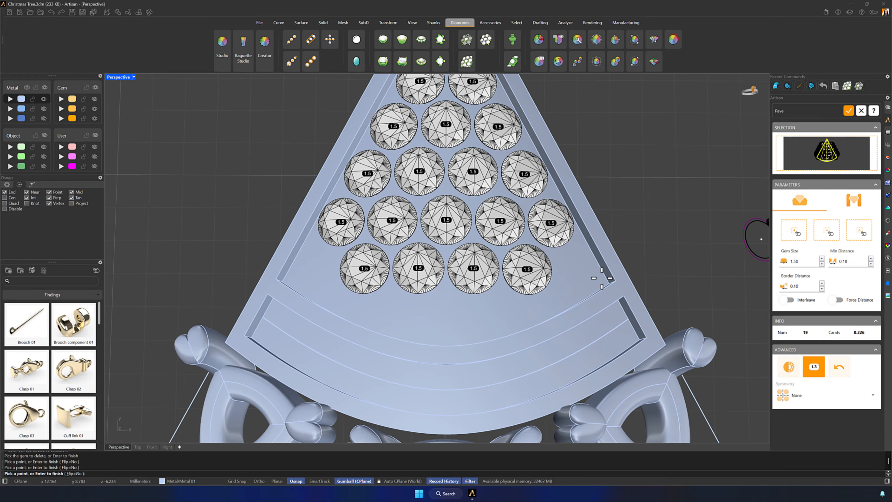
{"action": "scroll", "coordinate": [442, 318], "scroll_direction": "up", "scroll_amount": 3}
{"action": "left_click", "coordinate": [449, 319]}
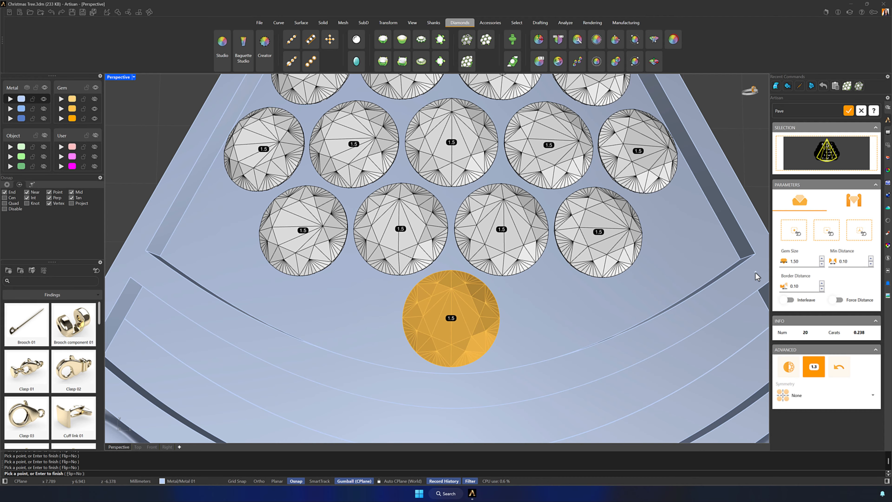
- Set the gem size to 1.30 and symmetry to X, then place gems at both ends of the lowest four-gem row
{"action": "left_click", "coordinate": [822, 263]}
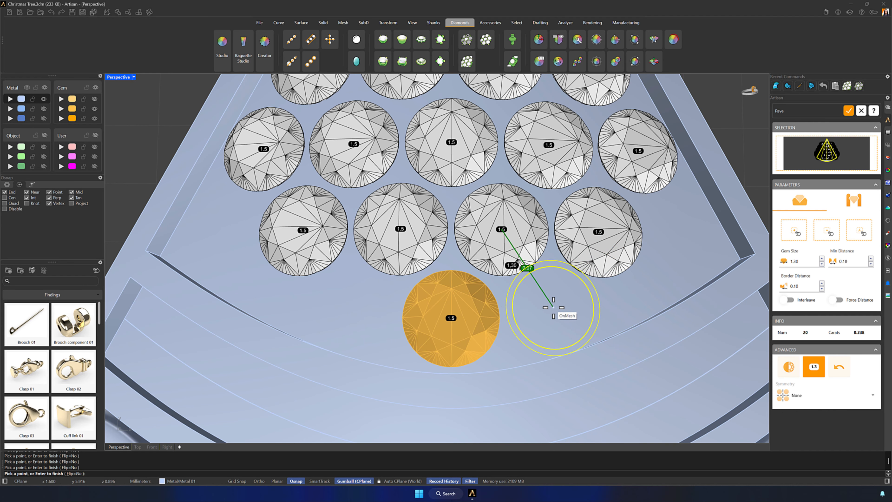
{"action": "right_click_drag", "start_coordinate": [553, 308], "coordinate": [547, 307]}
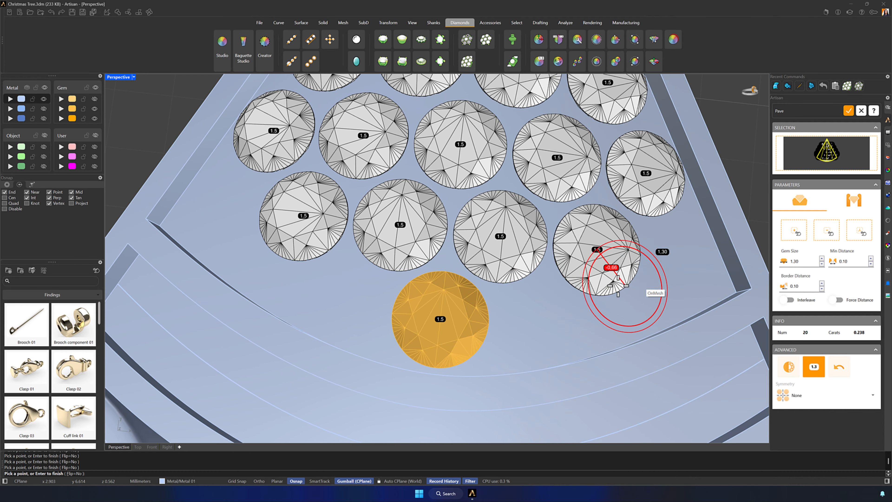
{"action": "right_click_drag", "start_coordinate": [619, 281], "coordinate": [579, 257]}
{"action": "left_click", "coordinate": [797, 395]}
{"action": "left_click", "coordinate": [806, 411]}
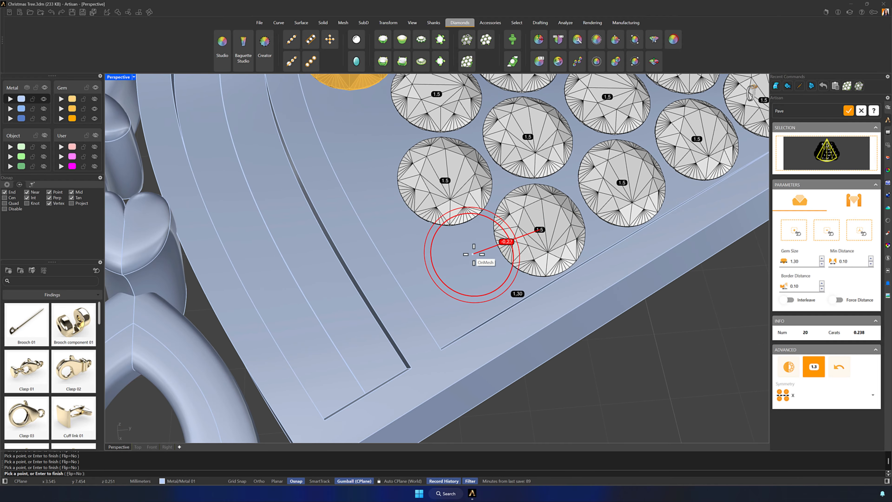
{"action": "left_click", "coordinate": [454, 277]}
- Place a symmetric pair of 1.25 mm gems on either side of the center gem at the top panel's lower edge
{"action": "scroll", "coordinate": [454, 277], "scroll_direction": "down", "scroll_amount": 3}
{"action": "right_click_drag", "start_coordinate": [454, 276], "coordinate": [355, 295]}
{"action": "right_click_drag", "start_coordinate": [391, 304], "coordinate": [449, 298]}
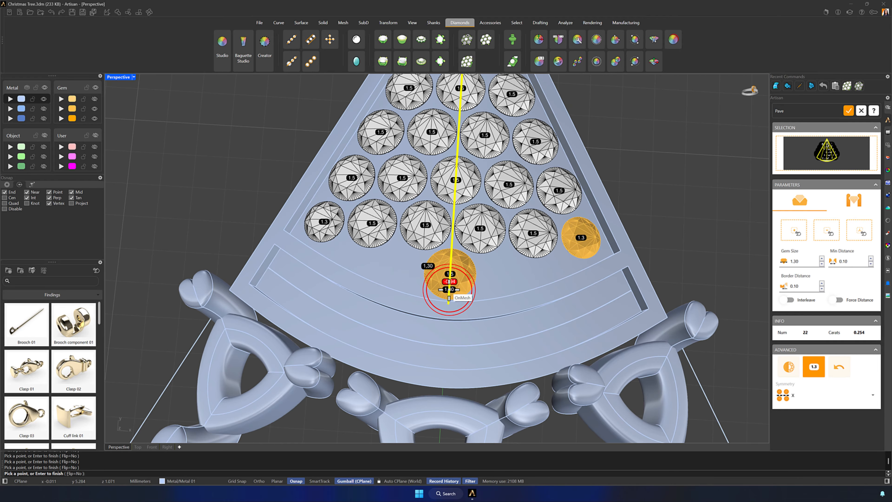
{"action": "scroll", "coordinate": [509, 260], "scroll_direction": "up", "scroll_amount": 5}
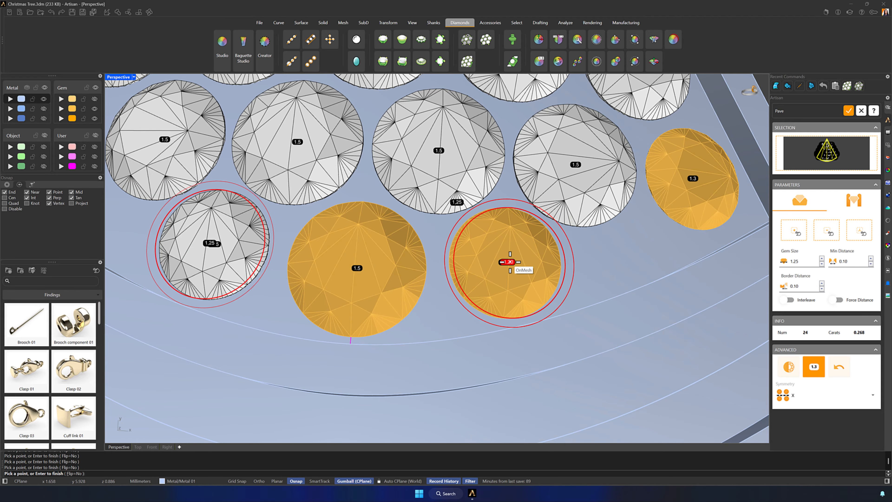
- Set the gem size to 0.80 and place a symmetric gem pair in the gaps between the 1.25 mm and 1.3 mm gems
{"action": "left_click", "coordinate": [506, 262]}
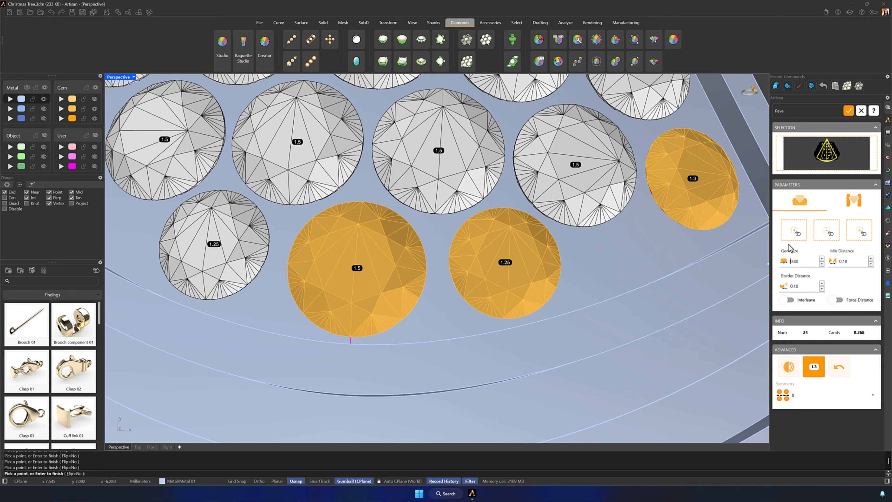
{"action": "right_click_drag", "start_coordinate": [617, 247], "coordinate": [606, 248]}
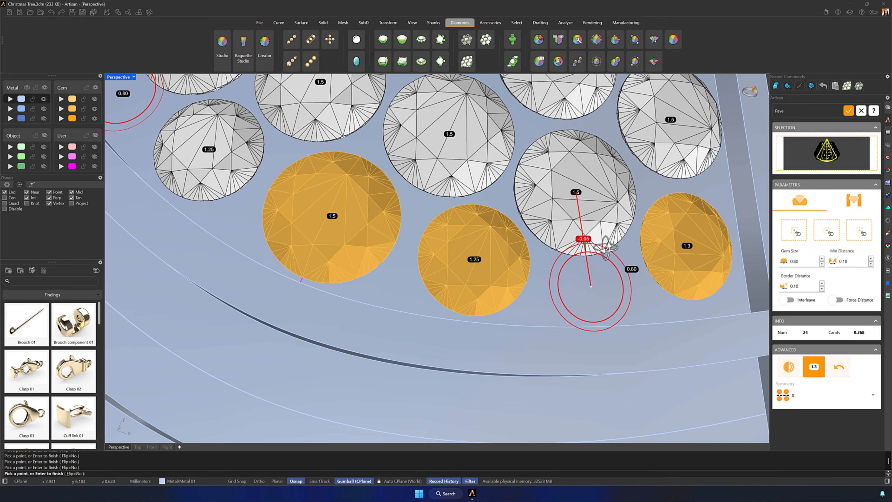
{"action": "left_click", "coordinate": [610, 290]}
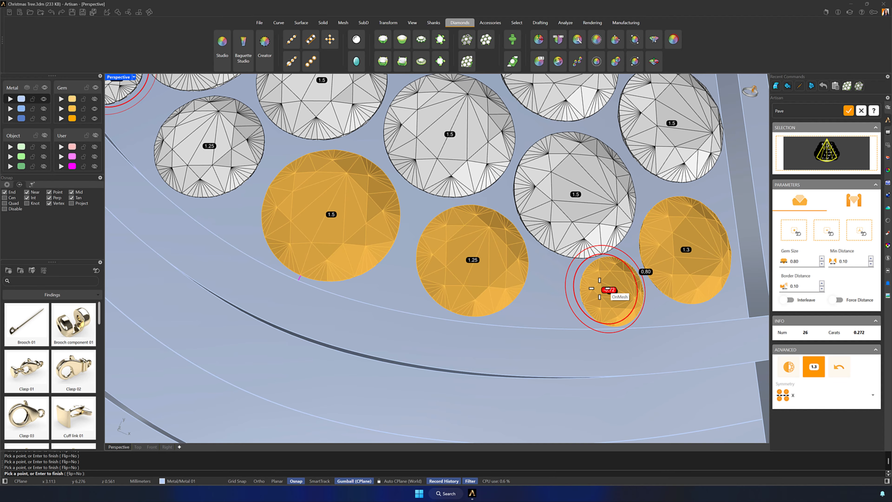
- Automatically generate simple prongs with a 0.60 diameter between the gems of the top panel
{"action": "scroll", "coordinate": [574, 289], "scroll_direction": "down", "scroll_amount": 10}
{"action": "right_click_drag", "start_coordinate": [547, 267], "coordinate": [714, 261]}
{"action": "left_click", "coordinate": [854, 200]}
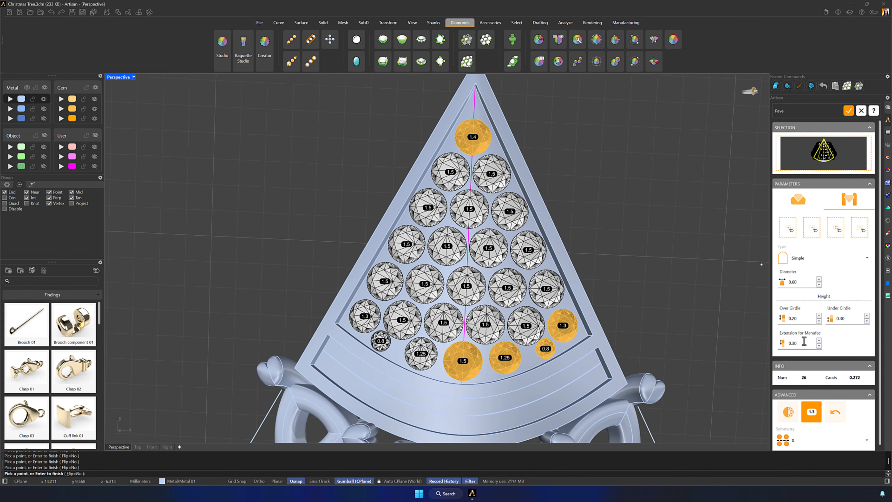
{"action": "left_click", "coordinate": [844, 226]}
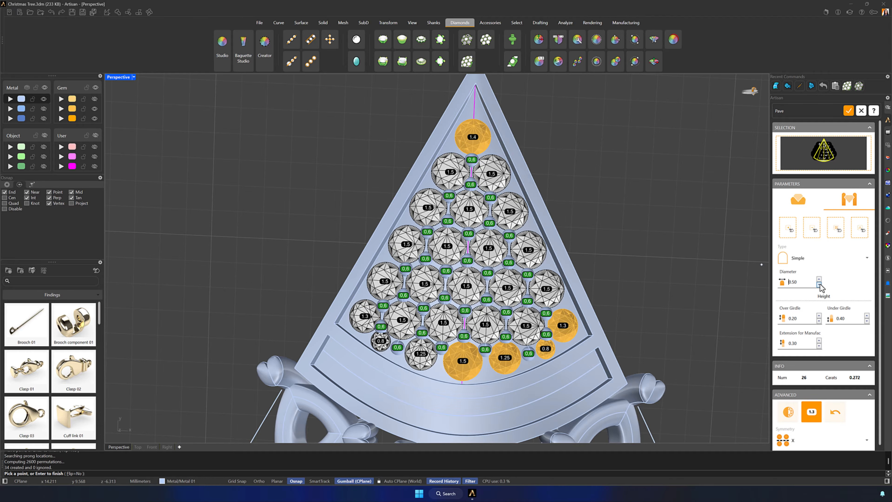
- Set the prong diameter to 0.50 and add symmetric prongs at the apex and along the top panel's slanted sides
{"action": "left_click", "coordinate": [788, 228]}
{"action": "scroll", "coordinate": [487, 144], "scroll_direction": "up", "scroll_amount": 15}
{"action": "left_click", "coordinate": [532, 180]}
{"action": "scroll", "coordinate": [532, 180], "scroll_direction": "down", "scroll_amount": 15}
{"action": "scroll", "coordinate": [534, 135], "scroll_direction": "up", "scroll_amount": 15}
{"action": "left_click", "coordinate": [340, 290]}
{"action": "scroll", "coordinate": [337, 295], "scroll_direction": "down", "scroll_amount": 18}
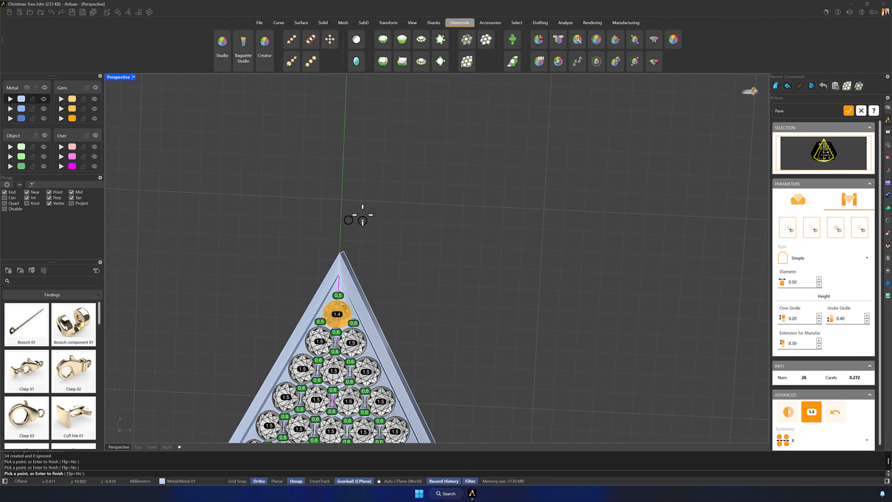
{"action": "right_click_drag", "start_coordinate": [362, 214], "coordinate": [424, 90], "text": "shift"}
{"action": "scroll", "coordinate": [433, 232], "scroll_direction": "up", "scroll_amount": 13}
{"action": "left_click", "coordinate": [418, 216]}
{"action": "right_click_drag", "start_coordinate": [474, 339], "coordinate": [448, 219], "text": "shift"}
{"action": "left_click", "coordinate": [448, 220]}
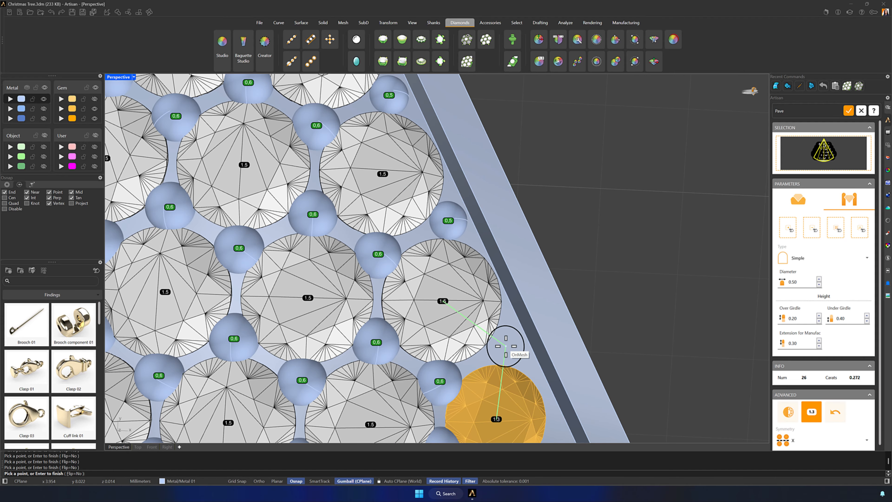
{"action": "left_click", "coordinate": [505, 346]}
- Set the prong diameter to 0.45 and place symmetric prongs at the panel's lower corners and beside the 0.8 mm gems
{"action": "right_click_drag", "start_coordinate": [547, 435], "coordinate": [404, 251], "text": "shift"}
{"action": "scroll", "coordinate": [408, 257], "scroll_direction": "up", "scroll_amount": 4}
{"action": "left_click", "coordinate": [818, 285]}
{"action": "left_click", "coordinate": [412, 263]}
{"action": "right_click_drag", "start_coordinate": [301, 326], "coordinate": [480, 209], "text": "shift"}
{"action": "scroll", "coordinate": [479, 209], "scroll_direction": "up", "scroll_amount": 4}
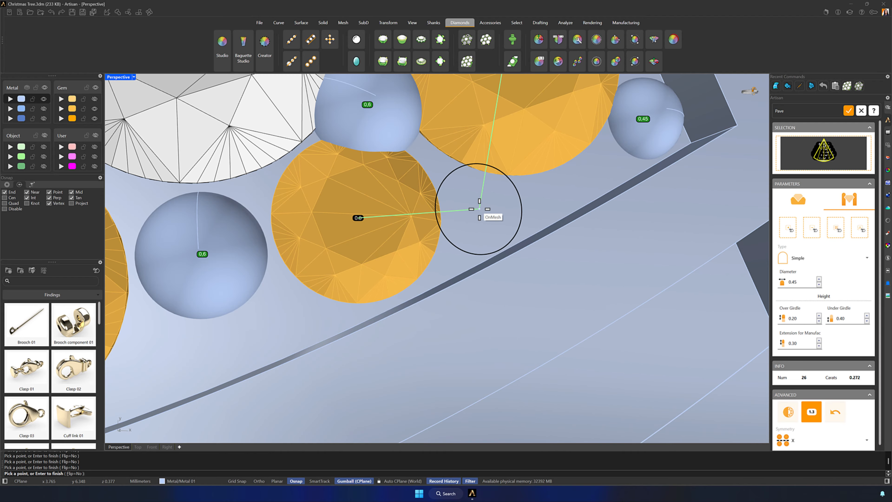
{"action": "left_click", "coordinate": [479, 209]}
- Set the prong diameter to 0.60 and place a symmetric pair at the lower edge between the 1.5 mm and 1.25 mm gems
{"action": "scroll", "coordinate": [479, 209], "scroll_direction": "down", "scroll_amount": 12}
{"action": "triple_click", "coordinate": [819, 279]}
{"action": "scroll", "coordinate": [385, 277], "scroll_direction": "up", "scroll_amount": 4}
{"action": "left_click", "coordinate": [385, 276]}
{"action": "scroll", "coordinate": [385, 277], "scroll_direction": "down", "scroll_amount": 4}
- Delete the two 0.6 mm prongs located between the 1.25 mm and 0.8 mm gems
{"action": "left_click", "coordinate": [812, 228]}
{"action": "left_click", "coordinate": [488, 234]}
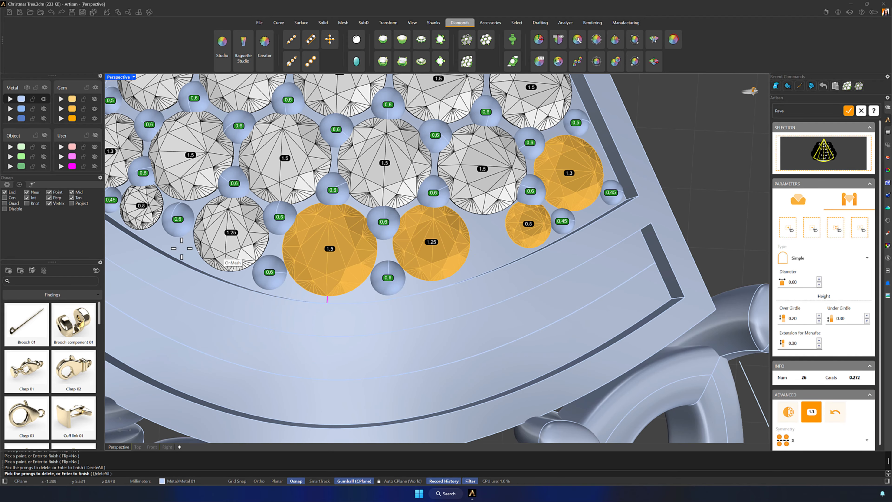
{"action": "left_click", "coordinate": [178, 220]}
- Set the prong diameter to 0.40 and add symmetric prongs around the gaps between the 1.25 mm and 0.8 mm gems
{"action": "left_click", "coordinate": [787, 227]}
{"action": "triple_click", "coordinate": [818, 285]}
{"action": "scroll", "coordinate": [505, 218], "scroll_direction": "up", "scroll_amount": 12}
{"action": "left_click", "coordinate": [472, 228]}
{"action": "left_click", "coordinate": [404, 374]}
{"action": "scroll", "coordinate": [464, 311], "scroll_direction": "down", "scroll_amount": 9}
{"action": "scroll", "coordinate": [490, 294], "scroll_direction": "up", "scroll_amount": 4}
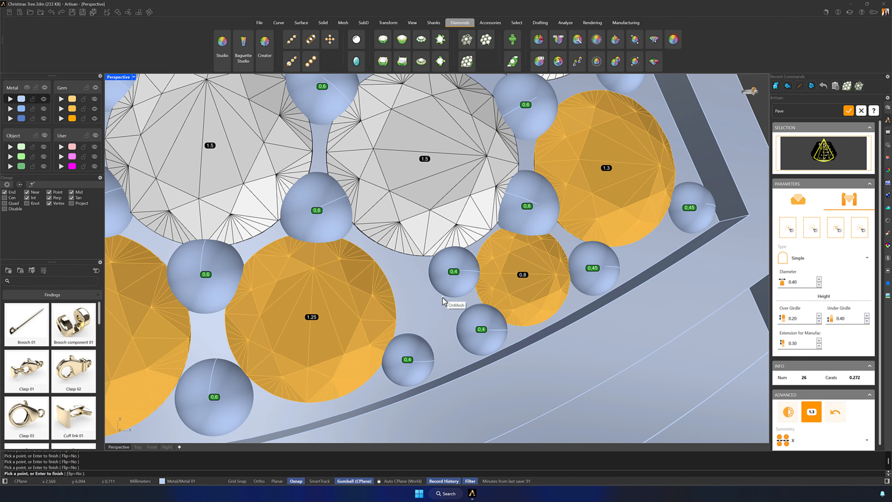
- Apply the gems and prongs to the top panel and finish the Pave command
{"action": "scroll", "coordinate": [443, 300], "scroll_direction": "down", "scroll_amount": 10}
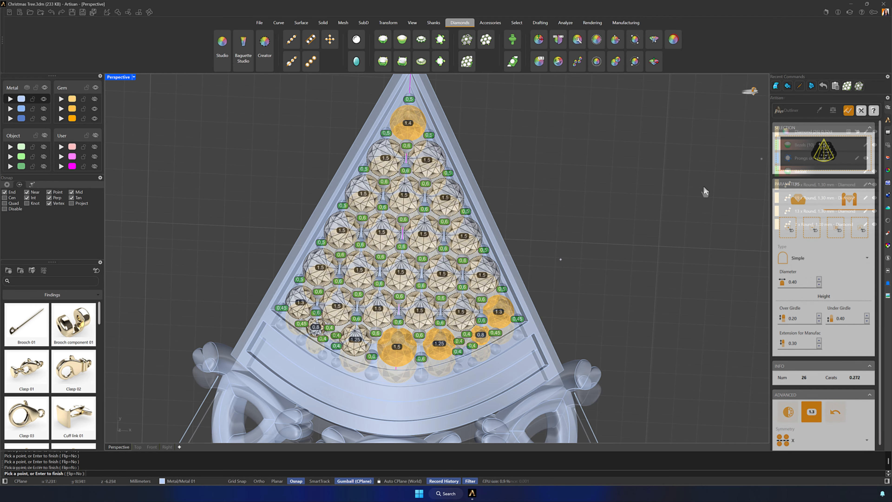
{"action": "scroll", "coordinate": [609, 298], "scroll_direction": "down", "scroll_amount": 6}
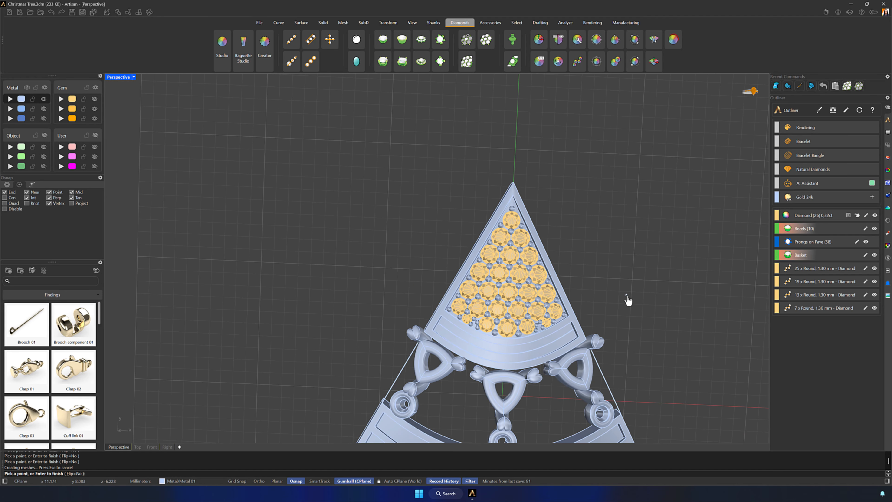
{"action": "scroll", "coordinate": [629, 299], "scroll_direction": "down", "scroll_amount": 6}
{"action": "scroll", "coordinate": [589, 235], "scroll_direction": "up", "scroll_amount": 2}
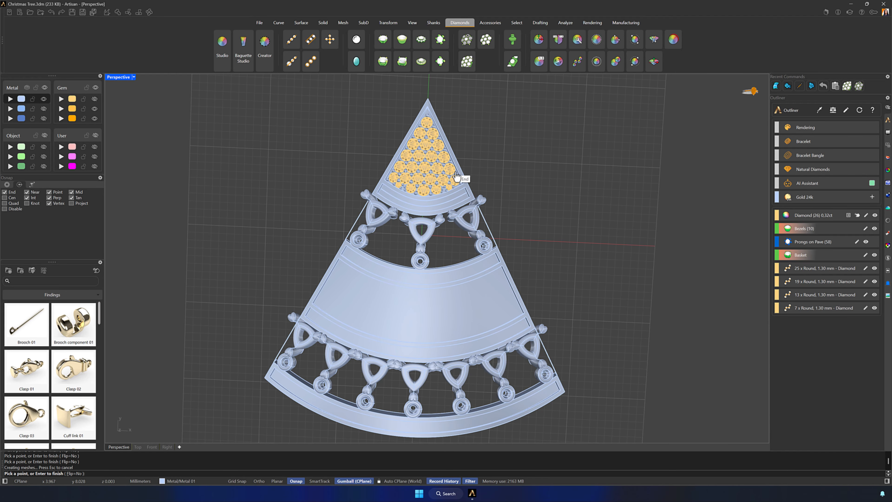
{"action": "key", "text": "Return"}
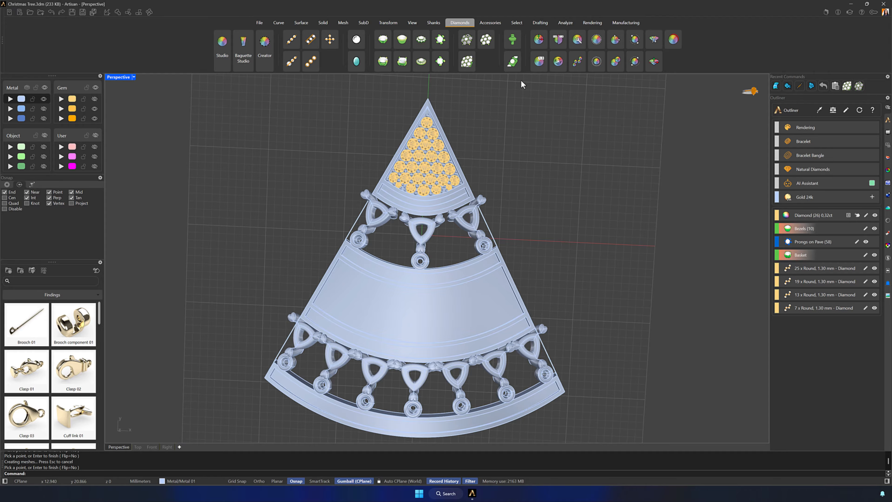
- Create gem-shaped cutters for all the pavé gems on the top panel
{"action": "left_click", "coordinate": [512, 39]}
{"action": "left_click_drag", "start_coordinate": [560, 231], "coordinate": [371, 92]}
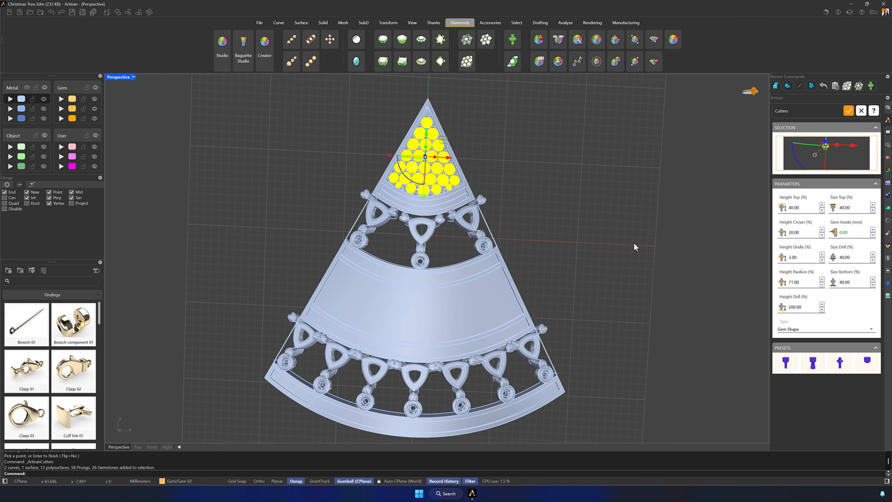
{"action": "left_click", "coordinate": [848, 111]}
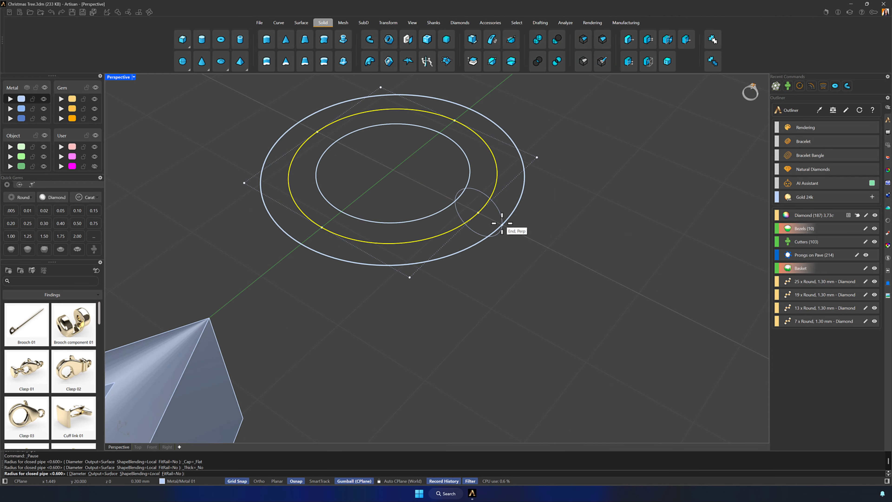
- Create a closed pipe ring along the circle drawn above the tree's apex
{"action": "left_click", "coordinate": [502, 223]}
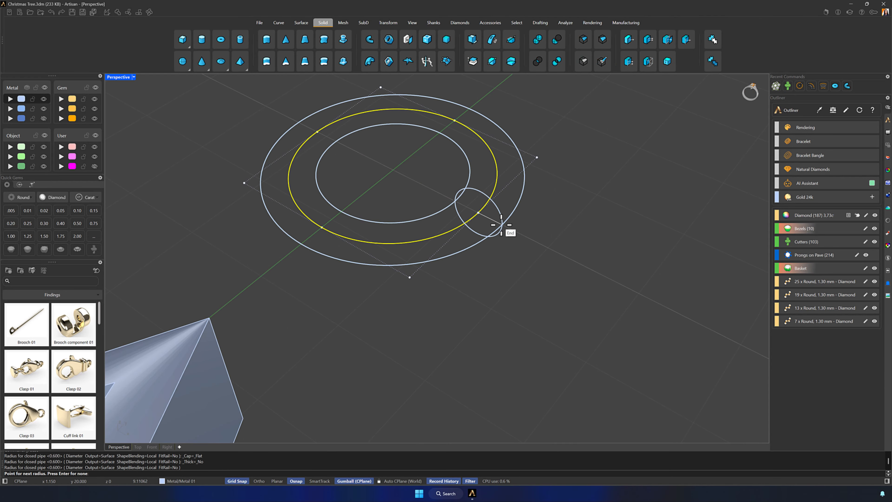
{"action": "key", "text": "Return"}
{"action": "scroll", "coordinate": [560, 271], "scroll_direction": "down", "scroll_amount": 9}
{"action": "right_click_drag", "start_coordinate": [559, 271], "coordinate": [576, 299]}
- Select the ring with its construction curves and move it down into position at the tree's tip
{"action": "left_click_drag", "start_coordinate": [582, 291], "coordinate": [495, 205]}
{"action": "left_click_drag", "start_coordinate": [494, 206], "coordinate": [459, 289]}
{"action": "left_click", "coordinate": [237, 483]}
{"action": "right_click_drag", "start_coordinate": [393, 425], "coordinate": [301, 392]}
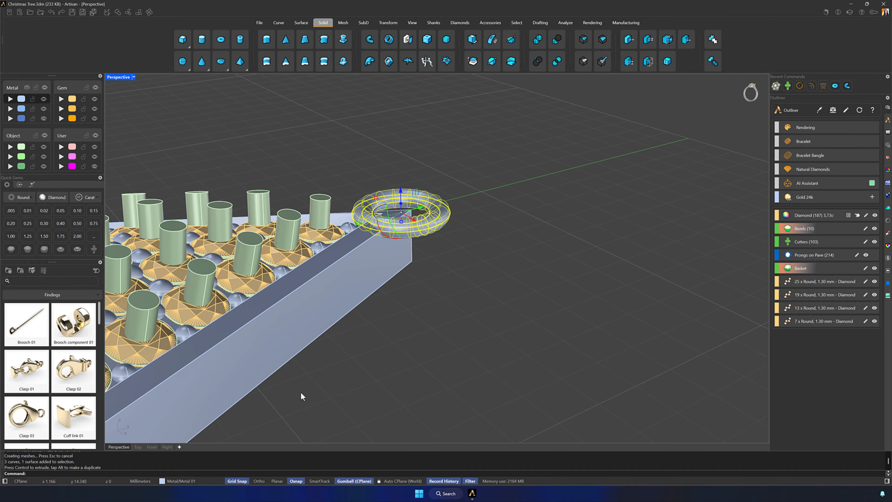
{"action": "right_click_drag", "start_coordinate": [452, 431], "coordinate": [435, 397]}
{"action": "left_click_drag", "start_coordinate": [378, 184], "coordinate": [378, 212]}
{"action": "left_click_drag", "start_coordinate": [401, 223], "coordinate": [424, 221]}
{"action": "left_click", "coordinate": [496, 289]}
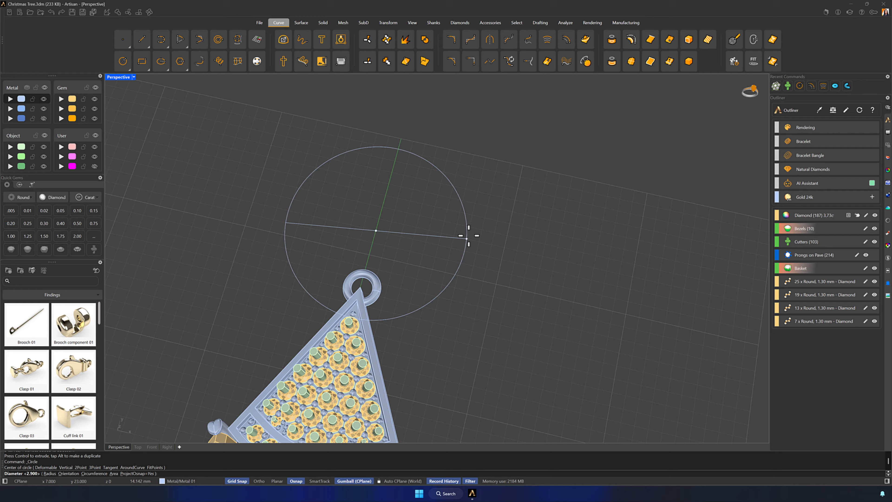
- Draw a circle with radius 9.4/2 above the tree's apex, overlapping the ring
{"action": "type", "text": "9."}
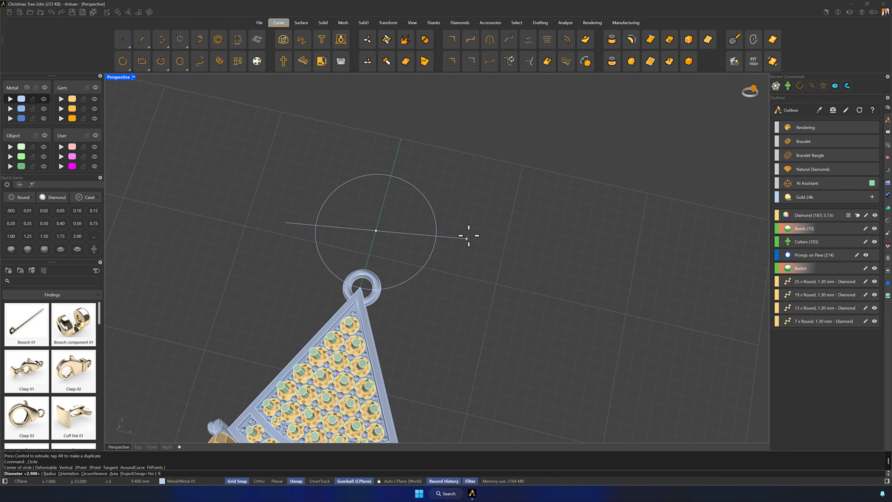
{"action": "type", "text": "4/2"}
{"action": "key", "text": "Return"}
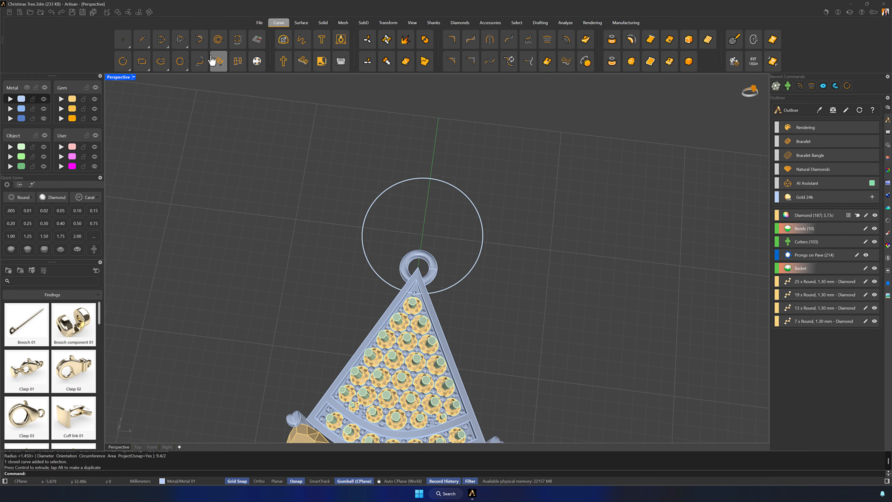
- Draw a five-pointed star centered in the circle, with its upper corner on the circle and an automatic second radius
{"action": "left_click", "coordinate": [186, 69]}
{"action": "left_click", "coordinate": [323, 94]}
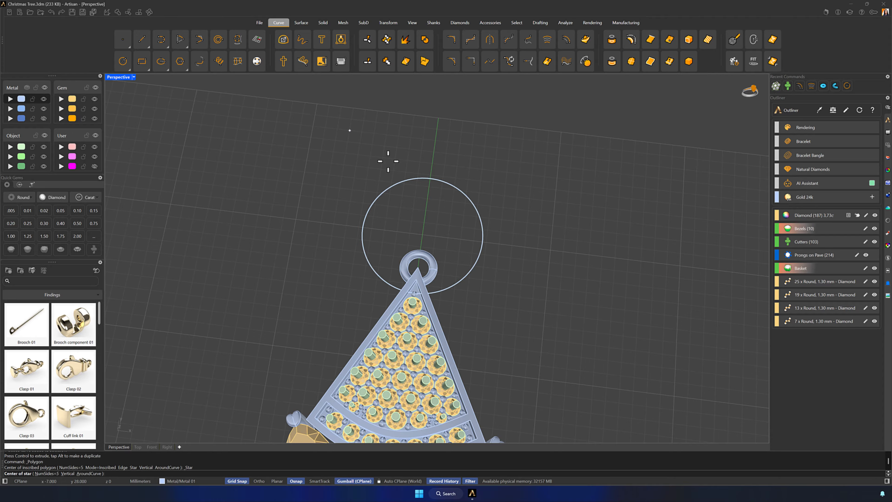
{"action": "left_click", "coordinate": [422, 235]}
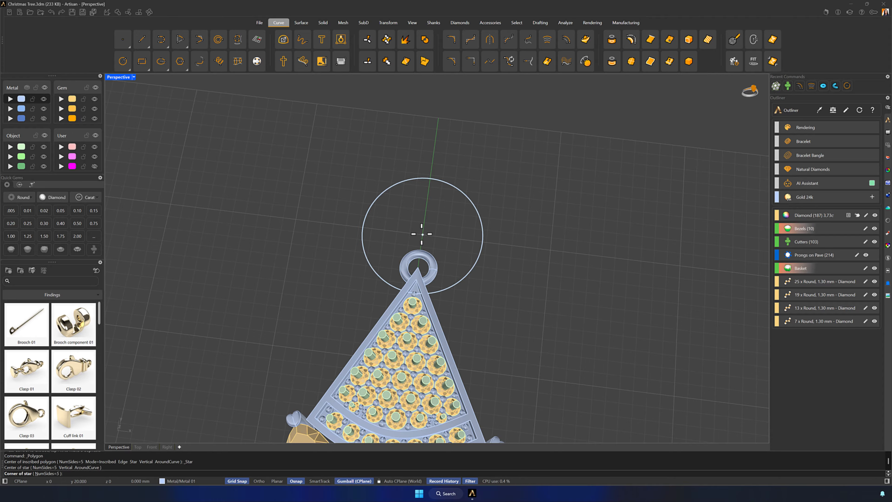
{"action": "left_click", "coordinate": [431, 178]}
{"action": "key", "text": "Return"}
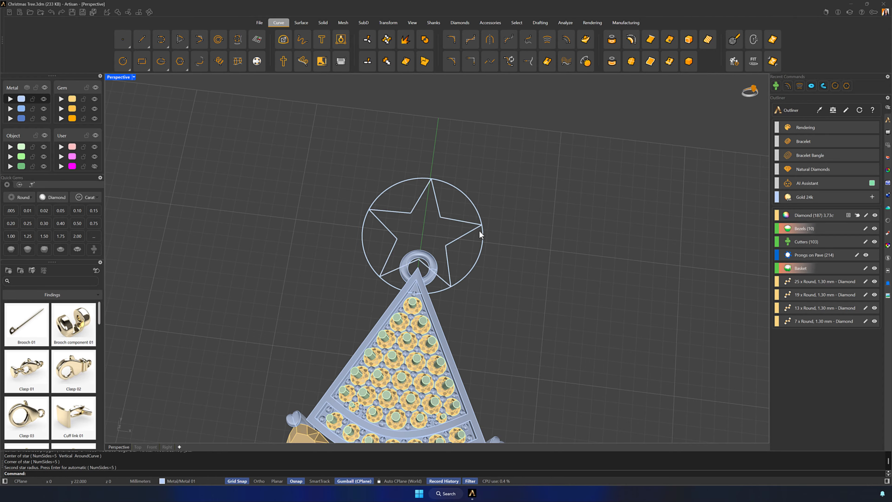
- Fill the star outline with a planar surface
{"action": "left_click", "coordinate": [470, 232]}
{"action": "left_click", "coordinate": [298, 23]}
{"action": "left_click", "coordinate": [322, 62]}
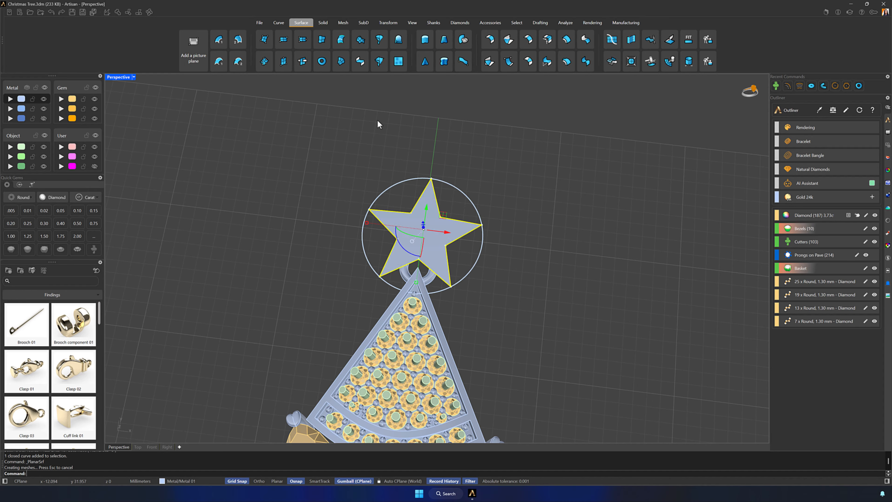
{"action": "left_click", "coordinate": [378, 123]}
- Extrude the star surface vertically by -1.2 mm
{"action": "right_click_drag", "start_coordinate": [544, 215], "coordinate": [473, 213]}
{"action": "left_click", "coordinate": [450, 224]}
{"action": "left_click", "coordinate": [450, 215]}
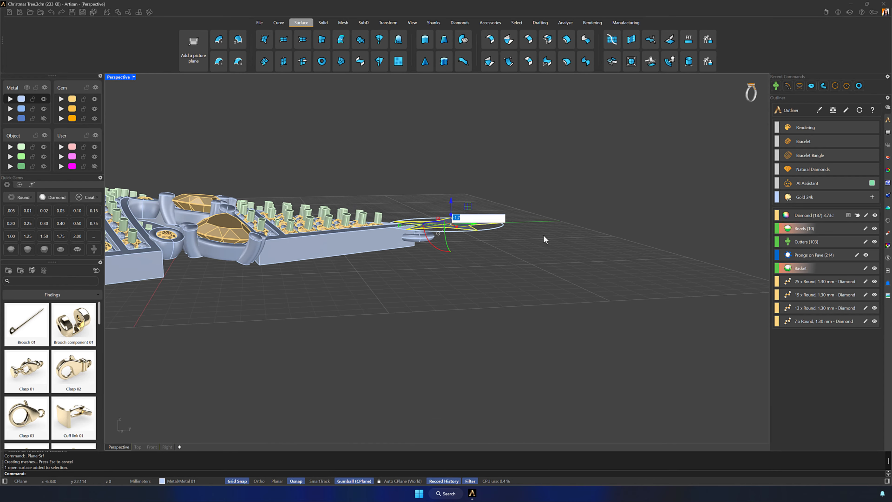
{"action": "type", "text": "-1.2"}
{"action": "key", "text": "Return"}
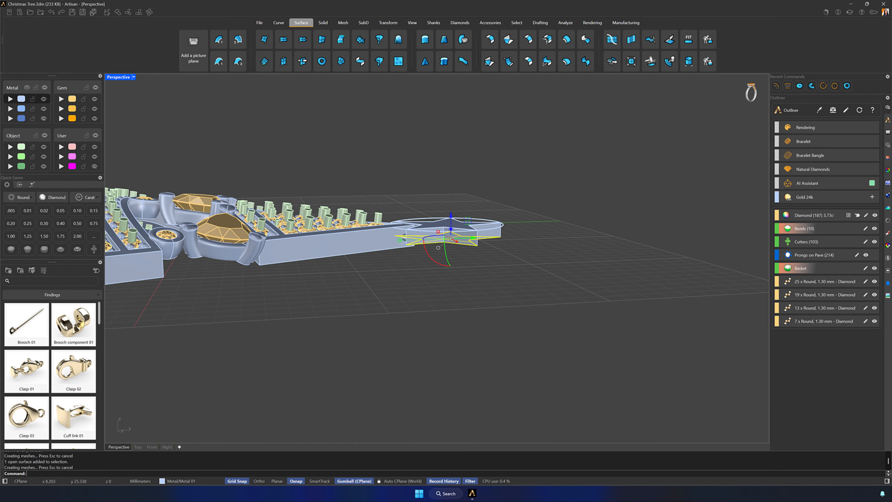
- Lower the star body with its outline slightly below the panel's upper edge and delete the body's top face
{"action": "left_click", "coordinate": [605, 153]}
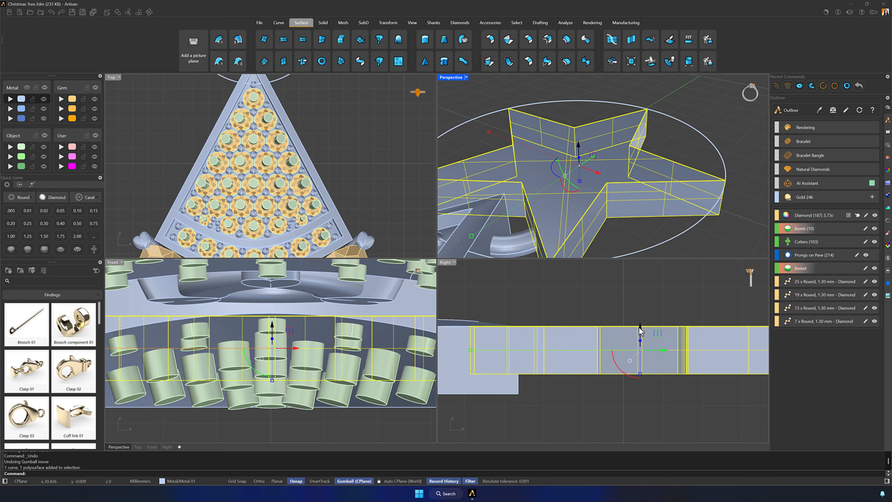
{"action": "left_click_drag", "start_coordinate": [638, 327], "coordinate": [638, 348]}
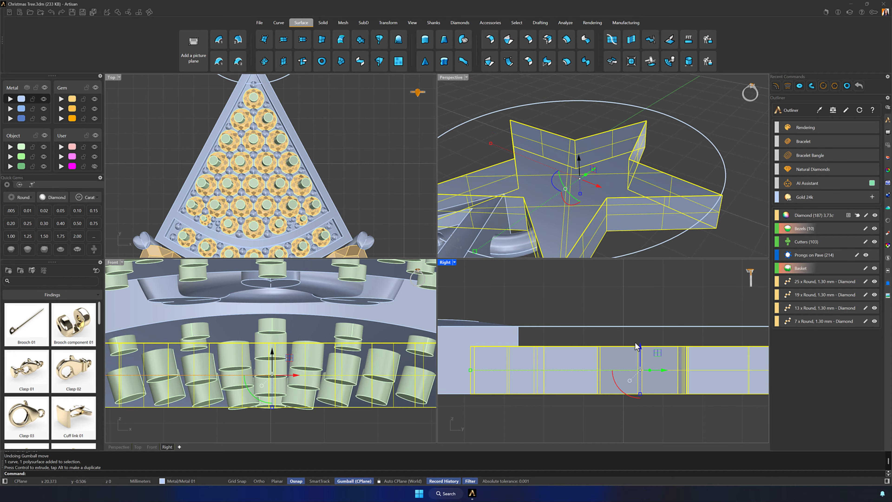
{"action": "left_click", "coordinate": [623, 302]}
{"action": "left_click", "coordinate": [597, 209], "text": "ctrl+shift"}
{"action": "left_click", "coordinate": [625, 223]}
{"action": "key", "text": "Delete"}
- Select the star's outline curve and start a Round Cap on it
{"action": "left_click", "coordinate": [597, 225]}
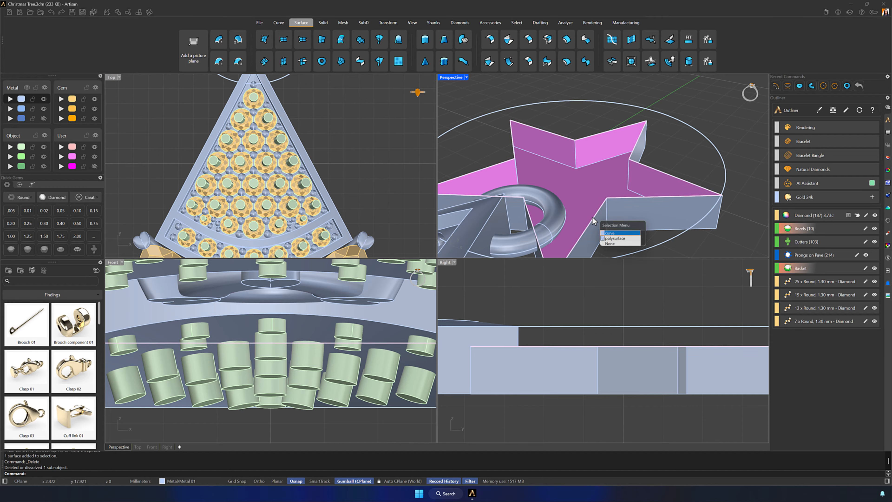
{"action": "left_click", "coordinate": [613, 234]}
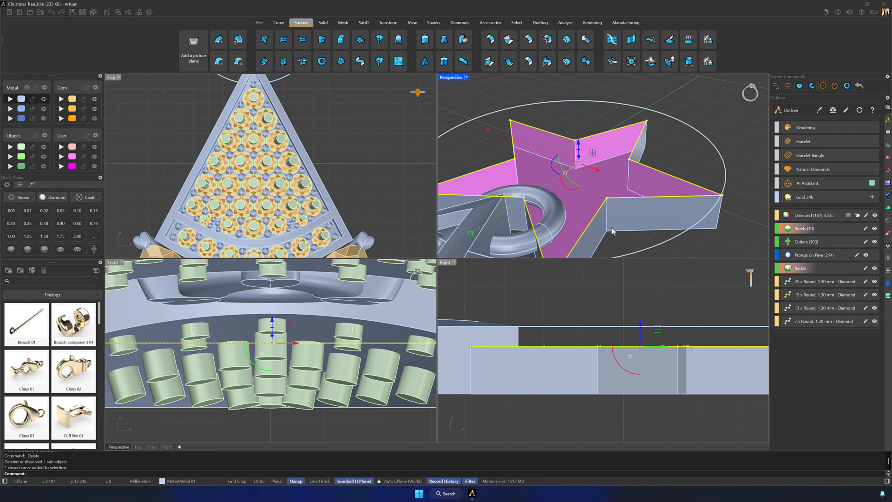
{"action": "scroll", "coordinate": [608, 175], "scroll_direction": "down", "scroll_amount": 4}
{"action": "right_click_drag", "start_coordinate": [616, 172], "coordinate": [619, 188]}
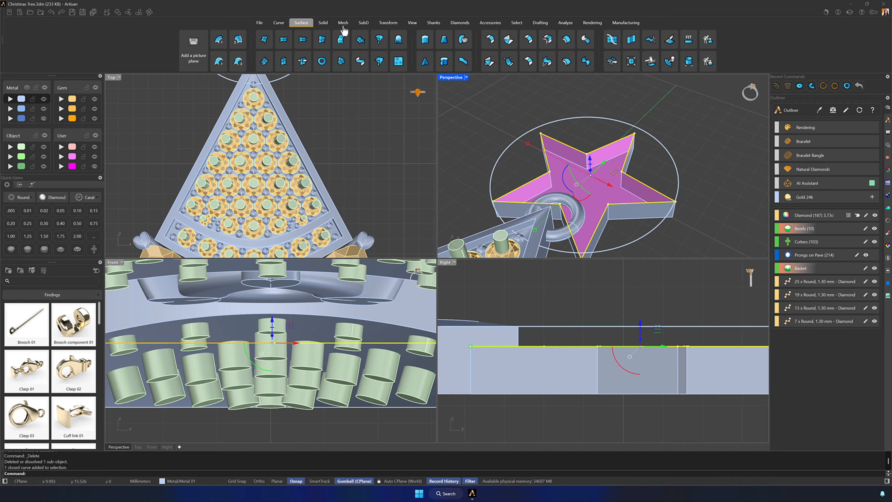
{"action": "left_click", "coordinate": [323, 24]}
{"action": "left_click", "coordinate": [407, 62]}
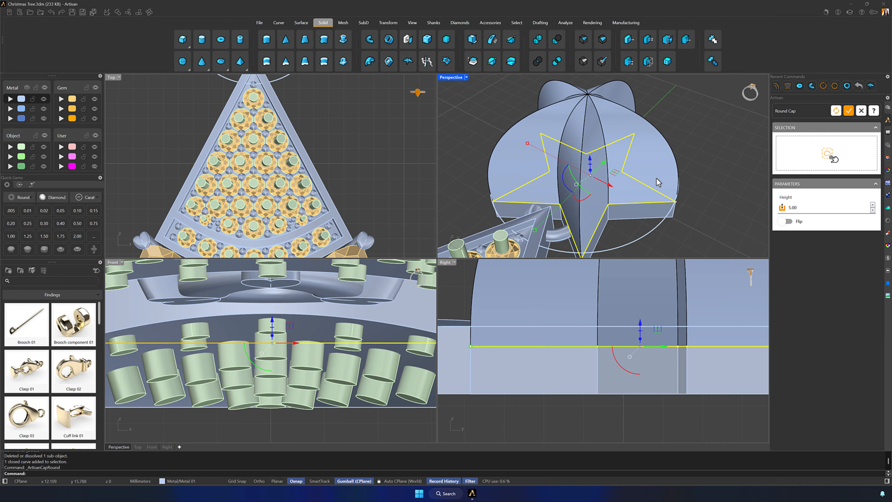
- Reduce the round cap's height until it forms a shallow dome on the star, and apply it
{"action": "left_click", "coordinate": [695, 180]}
{"action": "scroll", "coordinate": [627, 306], "scroll_direction": "down", "scroll_amount": 8}
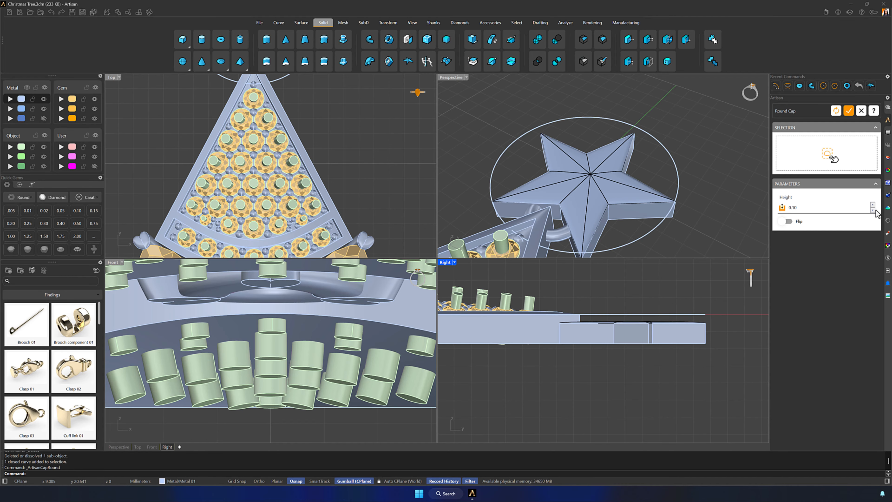
{"action": "left_click", "coordinate": [873, 205]}
{"action": "triple_click", "coordinate": [873, 205]}
{"action": "triple_click", "coordinate": [872, 204]}
{"action": "left_click", "coordinate": [872, 204]}
{"action": "right_click_drag", "start_coordinate": [719, 211], "coordinate": [706, 187]}
{"action": "left_click", "coordinate": [872, 210]}
{"action": "left_click", "coordinate": [851, 112]}
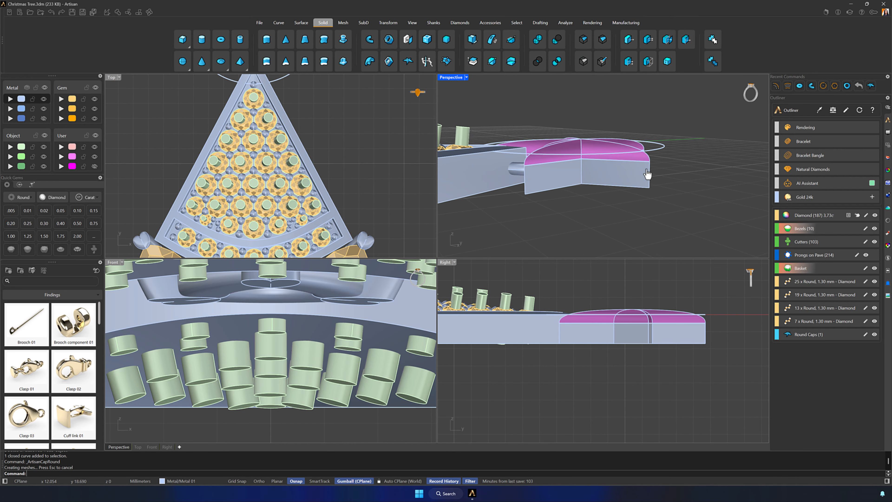
- Flip the surface direction of the star's round cap
{"action": "right_click_drag", "start_coordinate": [647, 173], "coordinate": [622, 181]}
{"action": "left_click", "coordinate": [622, 180]}
{"action": "type", "text": "Flip"}
{"action": "key", "text": "Return"}
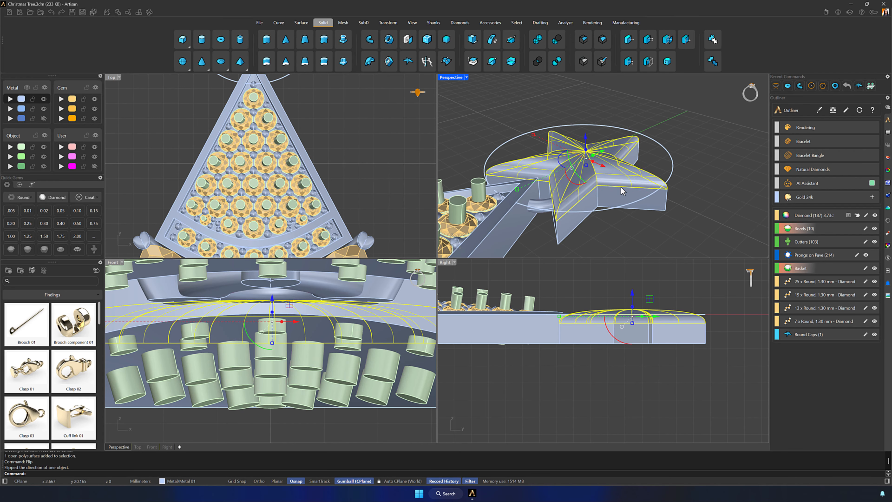
- Join the round cap and the star body into one closed solid
{"action": "left_click", "coordinate": [620, 198], "text": "shift"}
{"action": "left_click", "coordinate": [118, 12]}
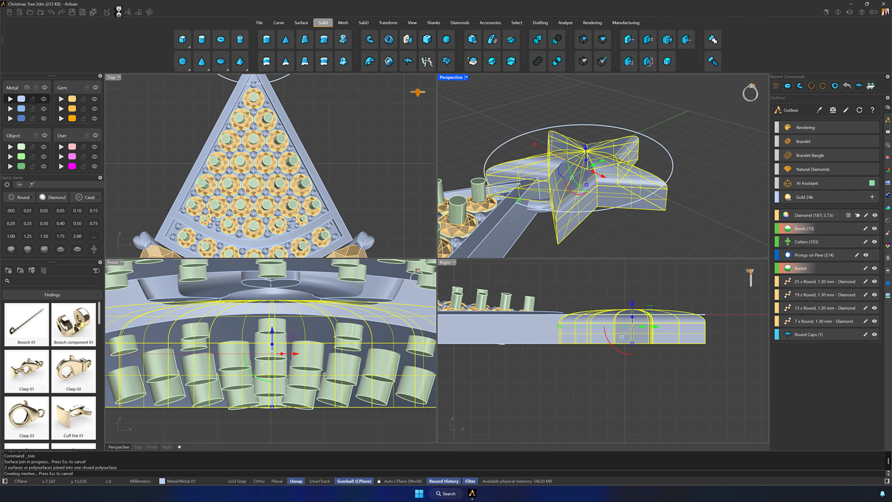
- Place a 0.15 ct round diamond, 3.45 mm in diameter, at the star's centre
{"action": "left_click", "coordinate": [459, 23]}
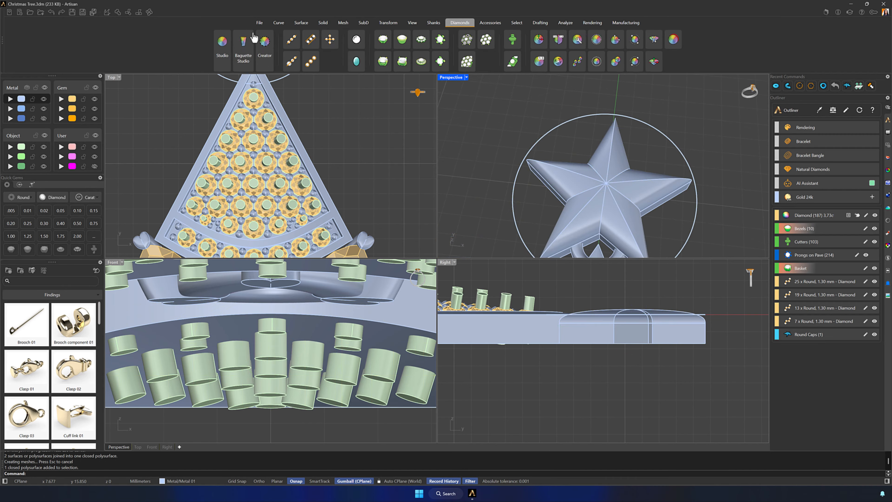
{"action": "left_click", "coordinate": [222, 41]}
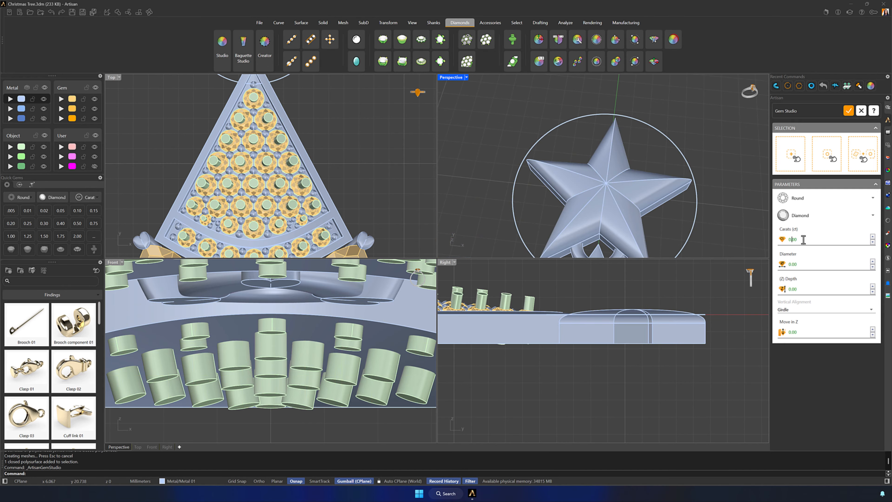
{"action": "left_click", "coordinate": [826, 155]}
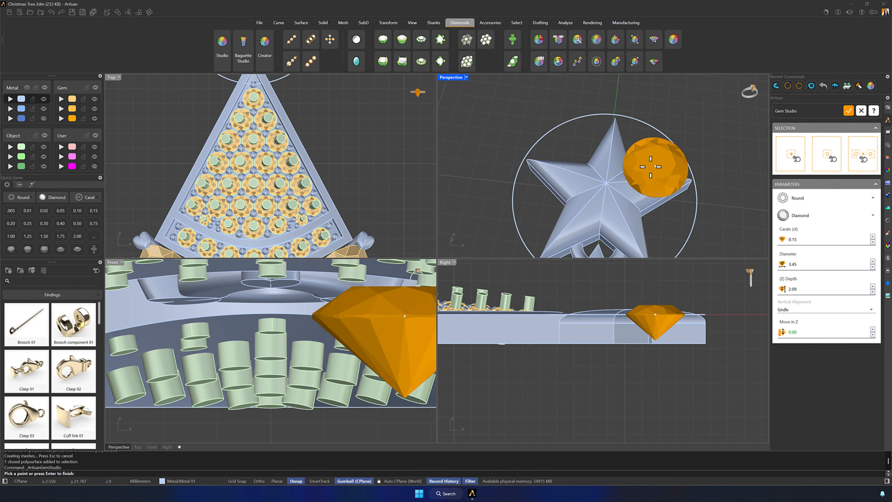
{"action": "left_click", "coordinate": [606, 182]}
{"action": "right_click", "coordinate": [701, 281]}
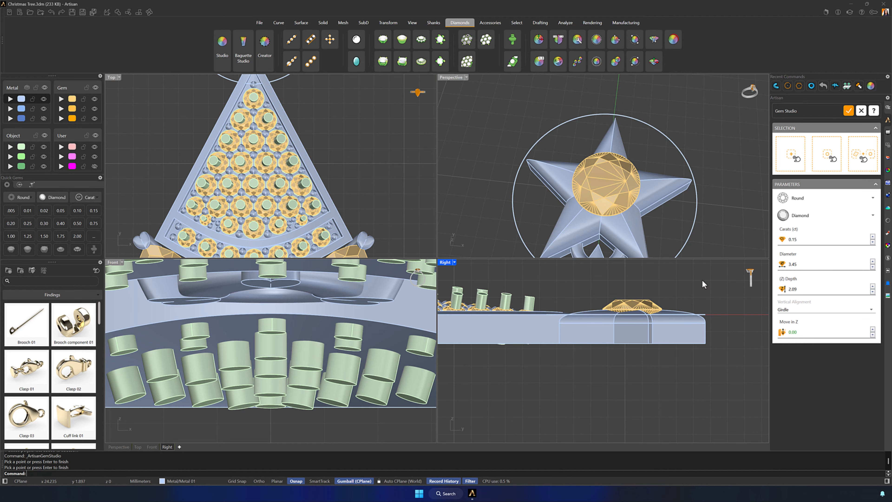
{"action": "left_click", "coordinate": [848, 112]}
- Lower the round diamond so it sits sunk into the star's dome and create a cutter for it
{"action": "left_click", "coordinate": [632, 304]}
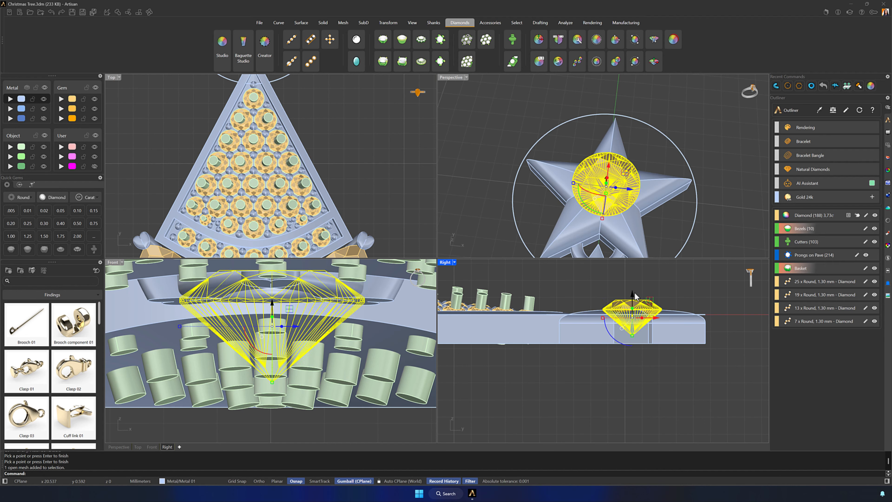
{"action": "left_click_drag", "start_coordinate": [632, 298], "coordinate": [632, 299]}
{"action": "left_click", "coordinate": [706, 288]}
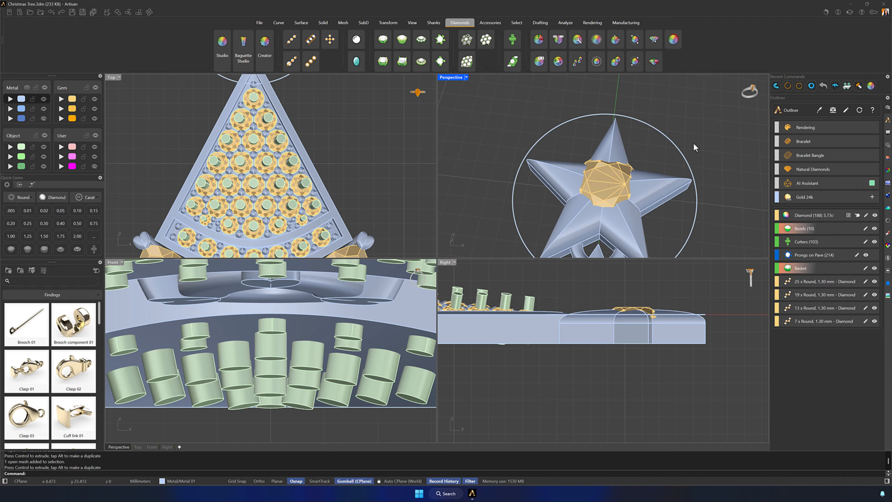
{"action": "right_click_drag", "start_coordinate": [649, 174], "coordinate": [651, 195]}
{"action": "left_click", "coordinate": [609, 182]}
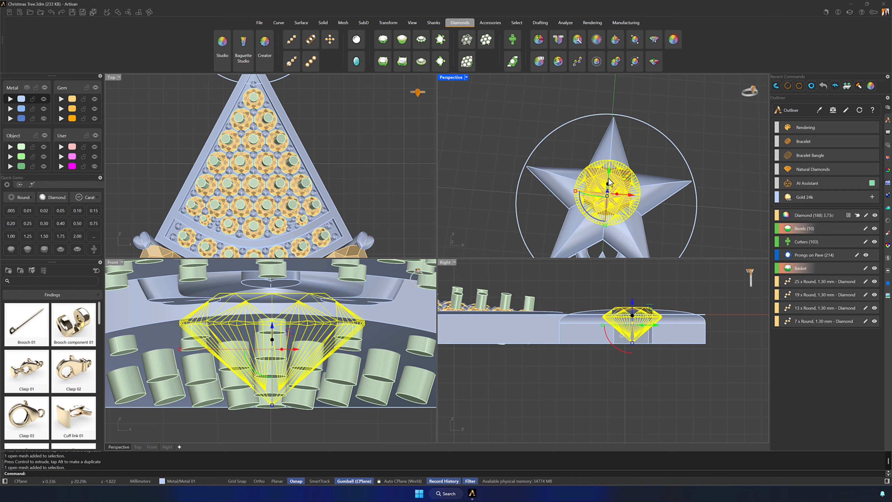
{"action": "scroll", "coordinate": [717, 226], "scroll_direction": "down", "scroll_amount": 2}
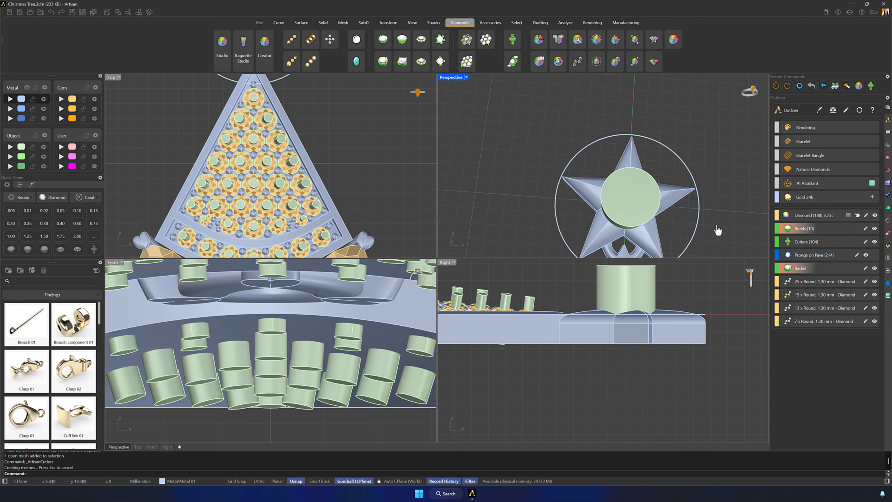
- Delete the construction circle around the star and copy the ring from the star's base to its upper tip
{"action": "right_click_drag", "start_coordinate": [693, 221], "coordinate": [688, 215], "text": "shift"}
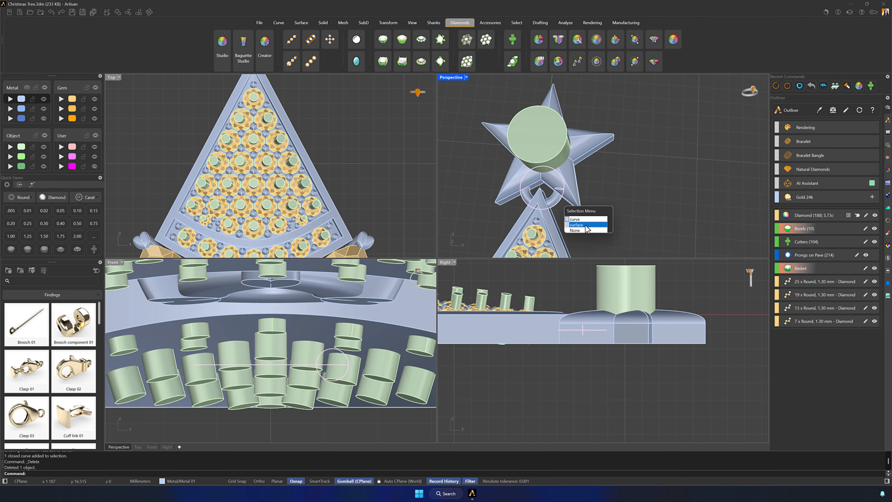
{"action": "left_click", "coordinate": [587, 226]}
{"action": "right_click_drag", "start_coordinate": [636, 158], "coordinate": [658, 232], "text": "shift"}
{"action": "left_click_drag", "start_coordinate": [550, 232], "coordinate": [597, 137]}
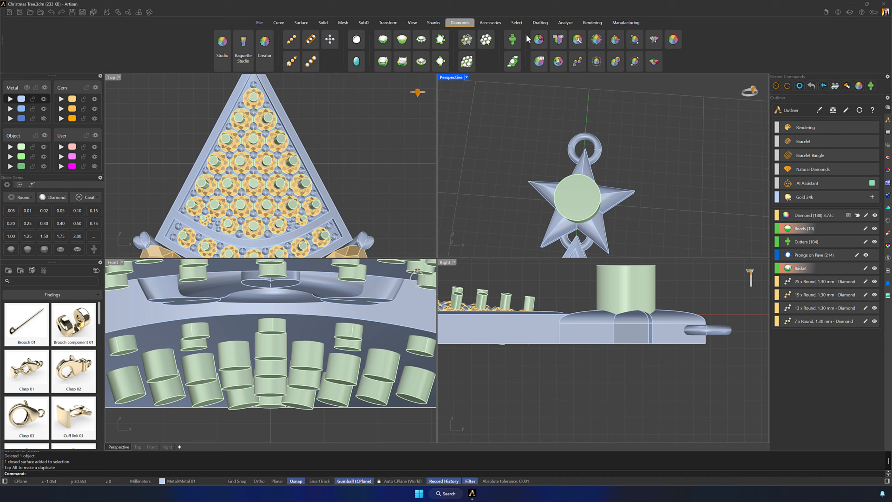
- Insert a default bail and move it to the ring at the star's upper tip
{"action": "left_click", "coordinate": [490, 23]}
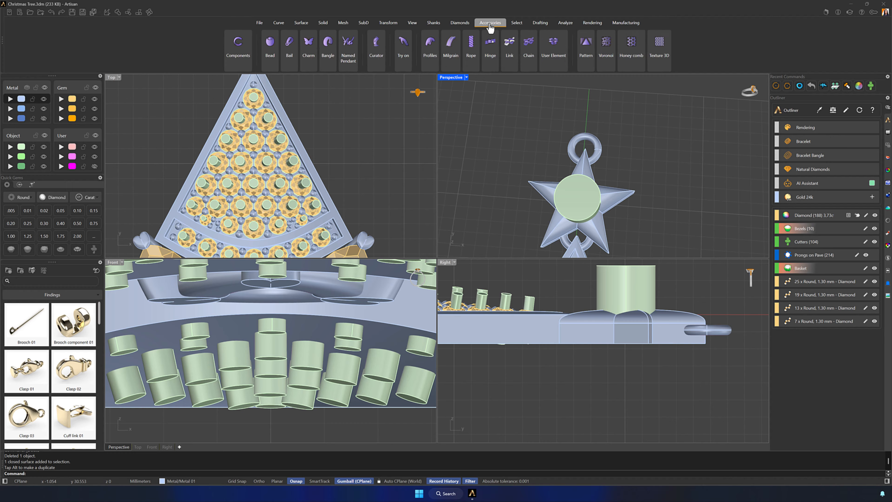
{"action": "left_click", "coordinate": [289, 44]}
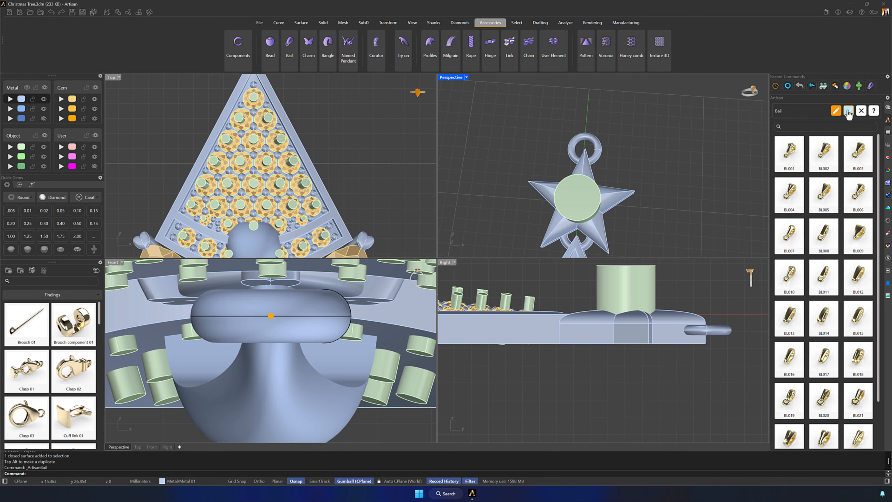
{"action": "left_click", "coordinate": [848, 111]}
{"action": "left_click", "coordinate": [341, 300]}
{"action": "scroll", "coordinate": [304, 200], "scroll_direction": "down", "scroll_amount": 6}
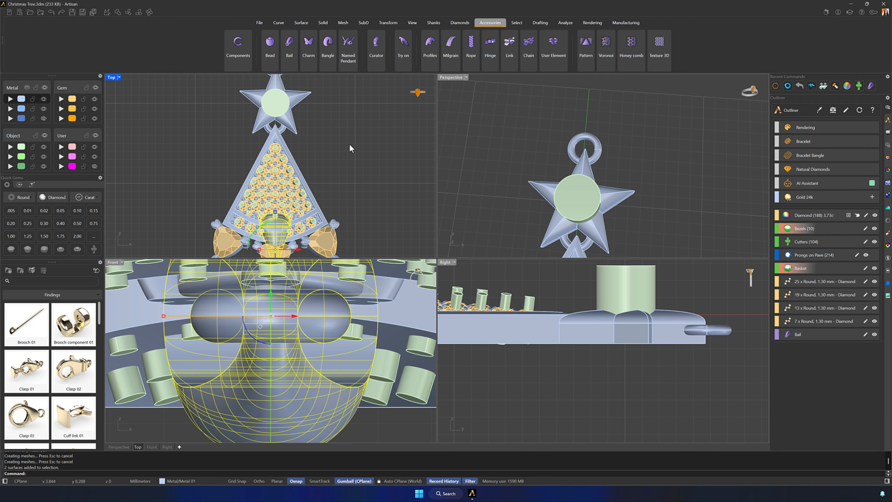
{"action": "scroll", "coordinate": [350, 145], "scroll_direction": "down", "scroll_amount": 6}
{"action": "right_click_drag", "start_coordinate": [350, 145], "coordinate": [370, 172]}
{"action": "left_click_drag", "start_coordinate": [331, 252], "coordinate": [332, 164]}
{"action": "scroll", "coordinate": [331, 94], "scroll_direction": "up", "scroll_amount": 6}
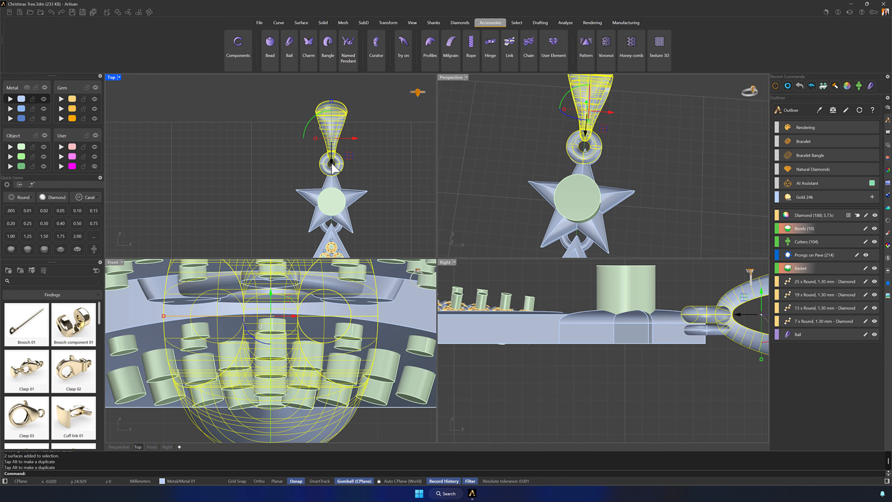
- Delete the copied ring at the star's upper tip and lower the bail to the middle of the star's thickness
{"action": "left_click", "coordinate": [599, 158]}
{"action": "key", "text": "Delete"}
{"action": "left_click", "coordinate": [325, 139]}
{"action": "right_click_drag", "start_coordinate": [737, 288], "coordinate": [660, 290]}
{"action": "left_click_drag", "start_coordinate": [683, 292], "coordinate": [683, 310]}
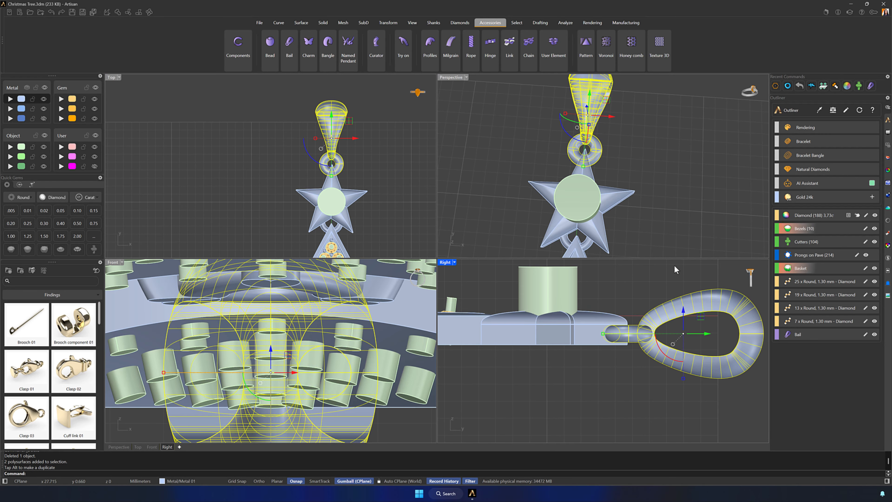
{"action": "left_click", "coordinate": [674, 265]}
- Edit the bail and change its cross-section to the profile with a three-lobed upper edge
{"action": "scroll", "coordinate": [569, 169], "scroll_direction": "down", "scroll_amount": 4}
{"action": "double_click", "coordinate": [561, 144]}
{"action": "scroll", "coordinate": [375, 131], "scroll_direction": "up", "scroll_amount": 3}
{"action": "scroll", "coordinate": [286, 353], "scroll_direction": "down", "scroll_amount": 15}
{"action": "right_click_drag", "start_coordinate": [304, 342], "coordinate": [287, 353]}
{"action": "right_click_drag", "start_coordinate": [373, 167], "coordinate": [352, 178]}
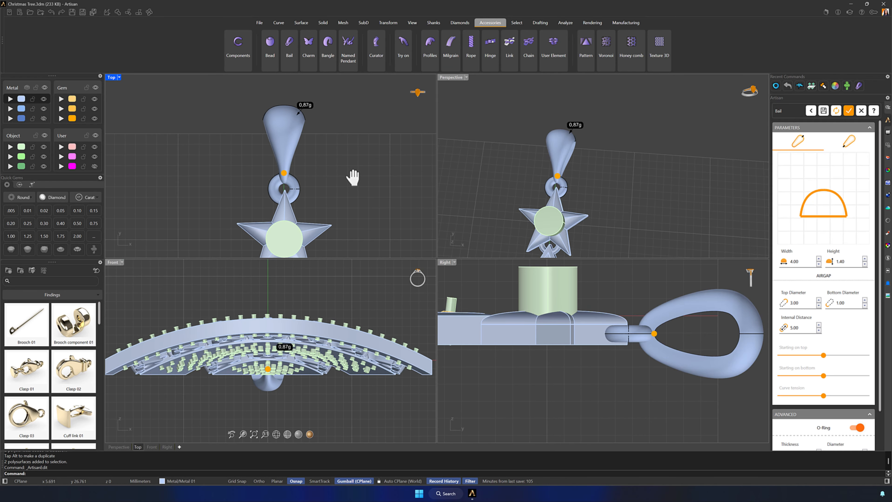
{"action": "left_click", "coordinate": [823, 200]}
{"action": "left_click", "coordinate": [555, 294]}
{"action": "left_click", "coordinate": [567, 335]}
- Set the bail's width to 1.5 mm and its height to 1 mm
{"action": "double_click", "coordinate": [795, 261]}
{"action": "type", "text": "1.5"}
{"action": "key", "text": "Return"}
{"action": "right_click_drag", "start_coordinate": [676, 215], "coordinate": [590, 171]}
{"action": "scroll", "coordinate": [590, 171], "scroll_direction": "up", "scroll_amount": 5}
{"action": "double_click", "coordinate": [852, 259]}
{"action": "type", "text": "1"}
{"action": "key", "text": "Return"}
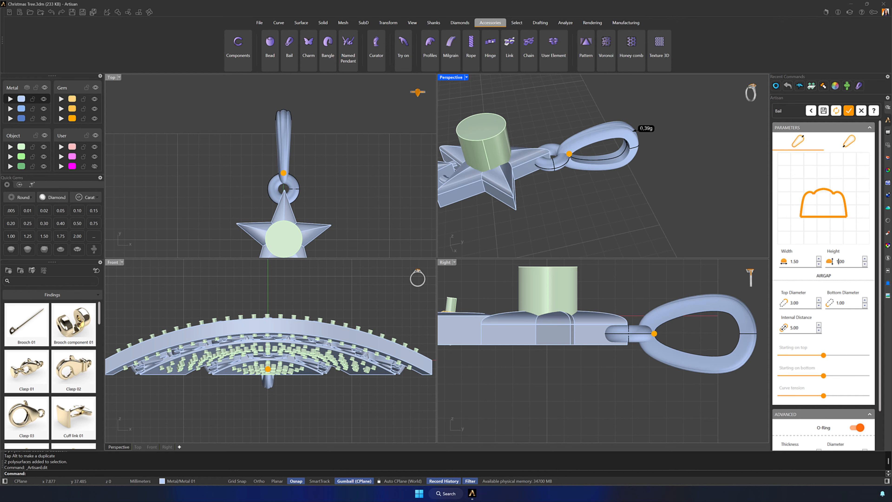
- Reduce the bail's starting-on-top, starting-on-bottom and curve-tension settings, and adjust its O-ring's thickness and diameter
{"action": "left_click_drag", "start_coordinate": [823, 355], "coordinate": [815, 396]}
{"action": "scroll", "coordinate": [842, 411], "scroll_direction": "down", "scroll_amount": 3}
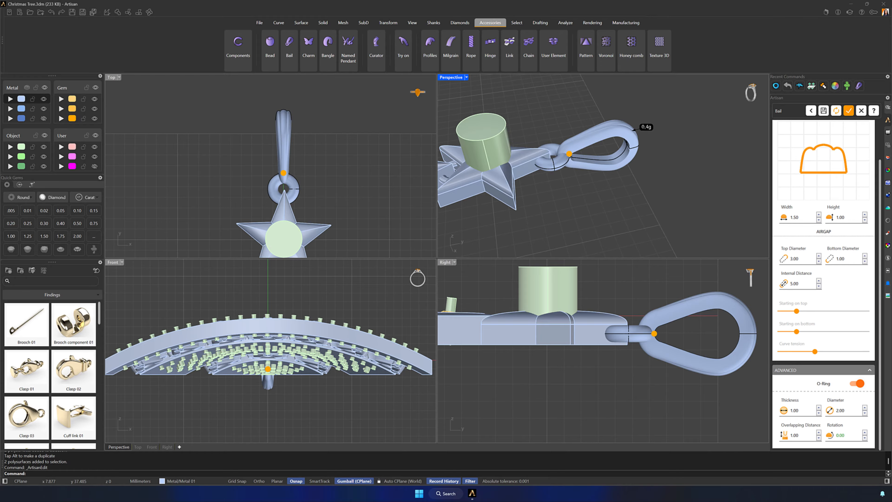
{"action": "left_click", "coordinate": [818, 414]}
{"action": "left_click", "coordinate": [817, 414]}
{"action": "left_click", "coordinate": [864, 411]}
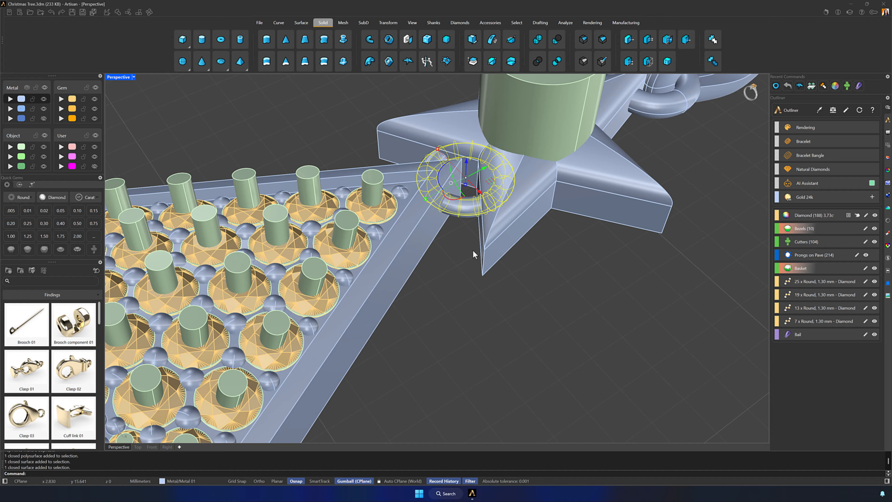
- Make an in-place copy of the ring linking the star to the tree's upper panel and select one of the two
{"action": "left_click", "coordinate": [471, 251]}
{"action": "left_click", "coordinate": [465, 214]}
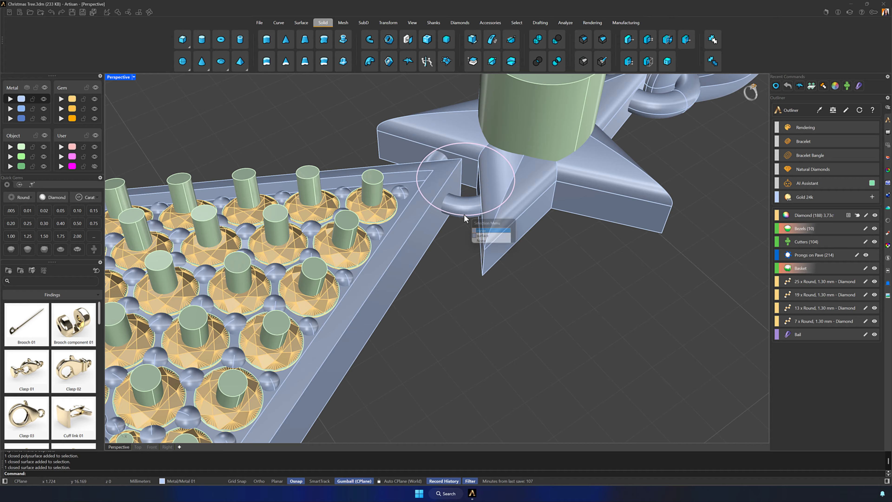
{"action": "left_click", "coordinate": [486, 236]}
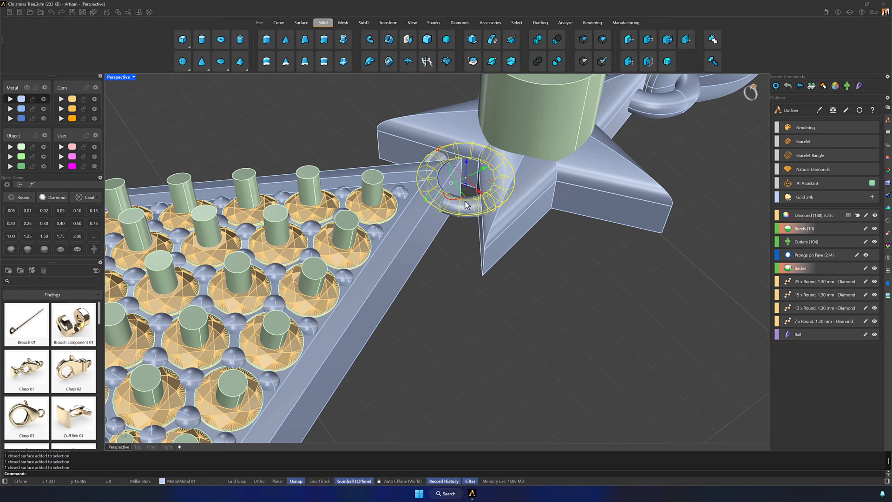
{"action": "key", "text": "ctrl+c"}
{"action": "key", "text": "ctrl+v"}
{"action": "left_click", "coordinate": [465, 208]}
{"action": "key", "text": "Return"}
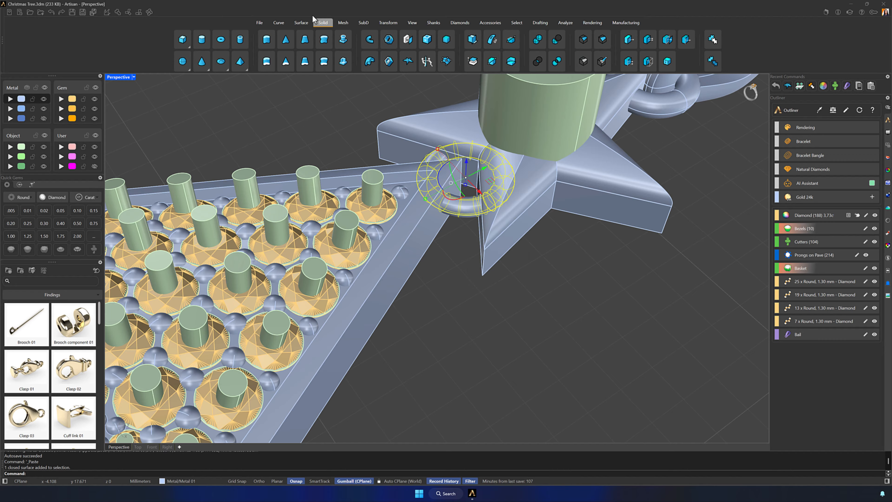
- Offset the selected linking ring's surface outward by 0.3 mm as a solid
{"action": "left_click", "coordinate": [301, 23]}
{"action": "left_click", "coordinate": [566, 40]}
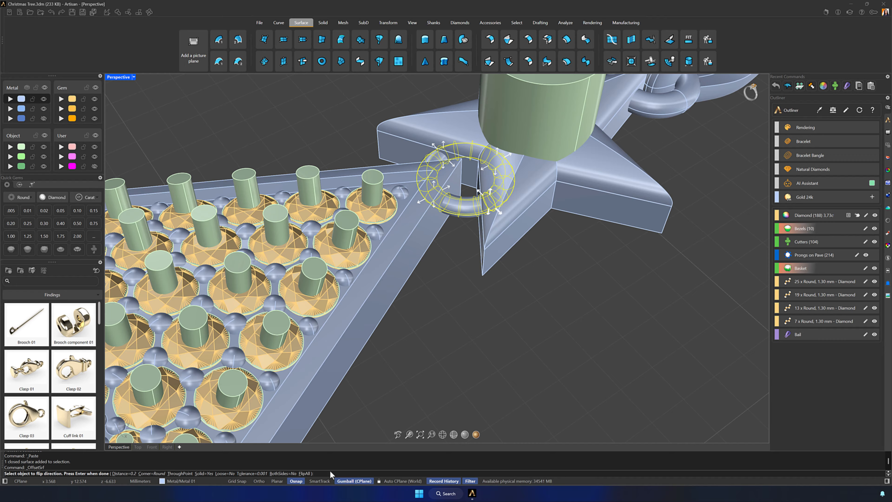
{"action": "type", "text": "0.3"}
{"action": "key", "text": "Return"}
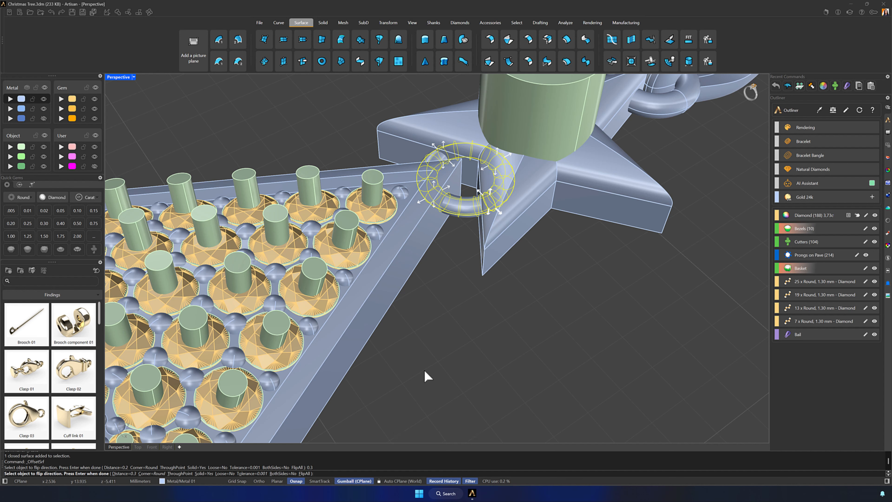
{"action": "key", "text": "Return"}
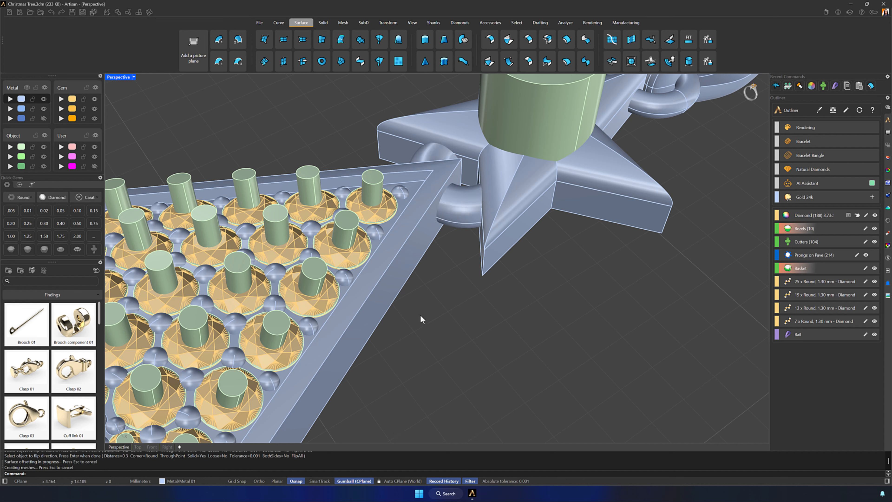
- Subtract the offset ring from the tree's upper panel with a Boolean Difference to clear space for the link
{"action": "left_click", "coordinate": [409, 272]}
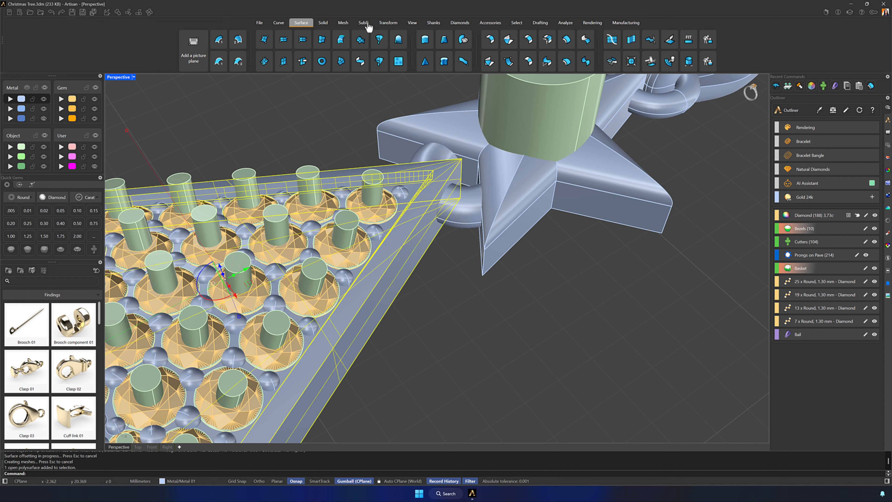
{"action": "left_click", "coordinate": [322, 23]}
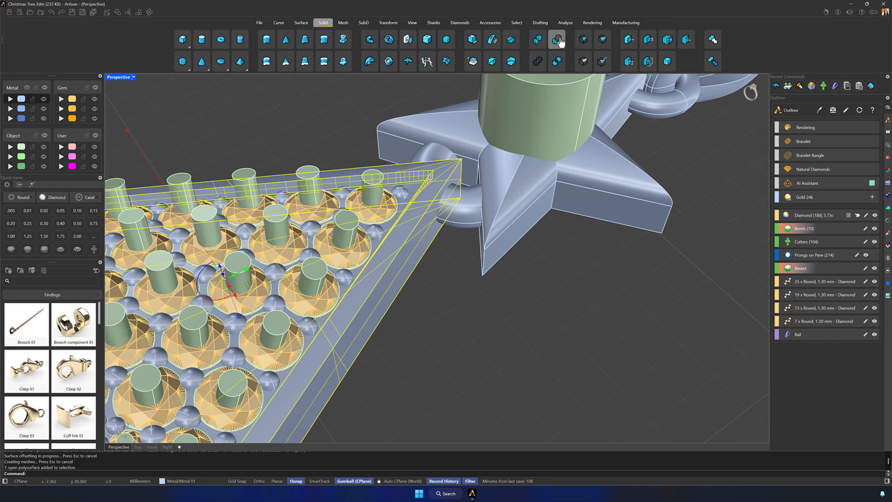
{"action": "left_click", "coordinate": [558, 40]}
{"action": "left_click", "coordinate": [472, 199]}
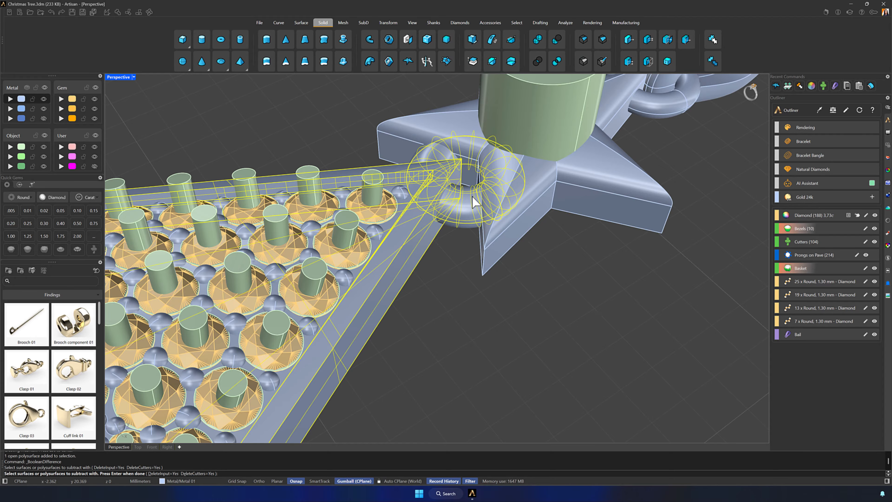
{"action": "key", "text": "Return"}
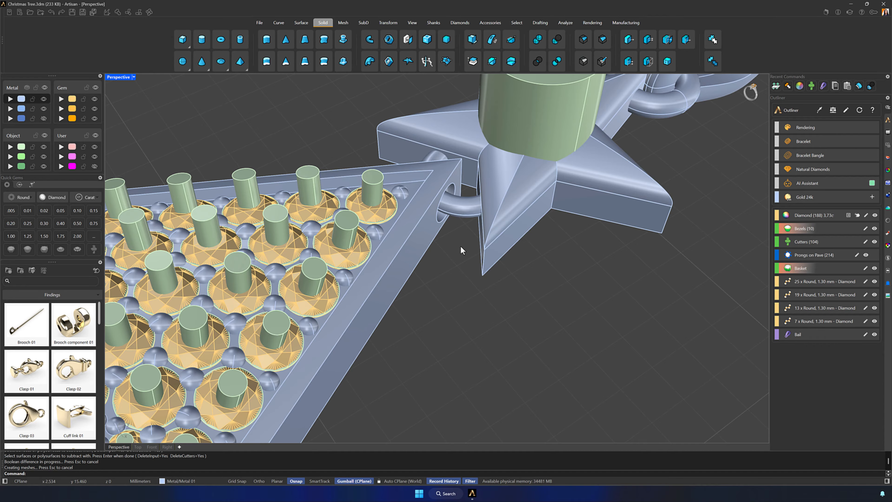
- Hide all gems so only the pendant's metal parts are displayed
{"action": "right_click_drag", "start_coordinate": [460, 244], "coordinate": [530, 305]}
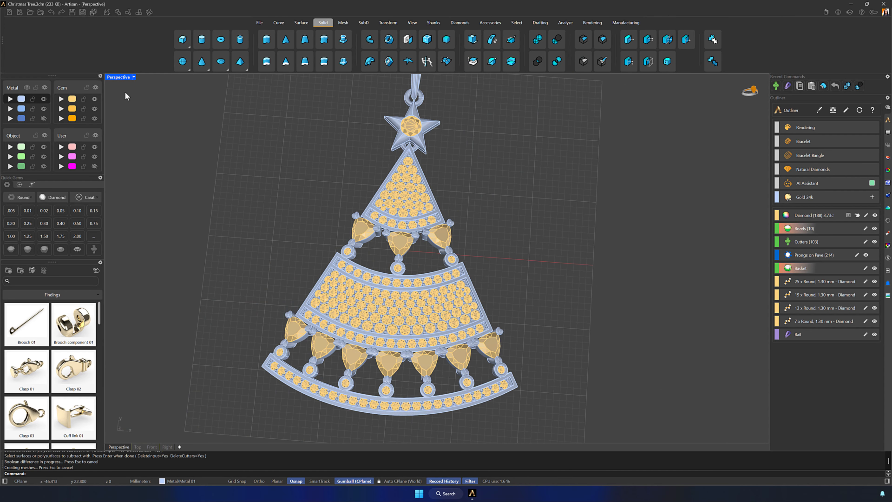
{"action": "left_click", "coordinate": [96, 88]}
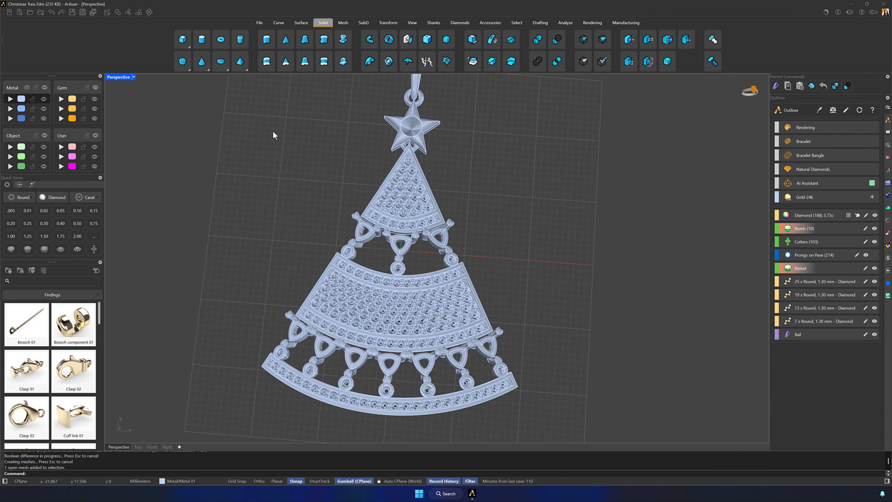